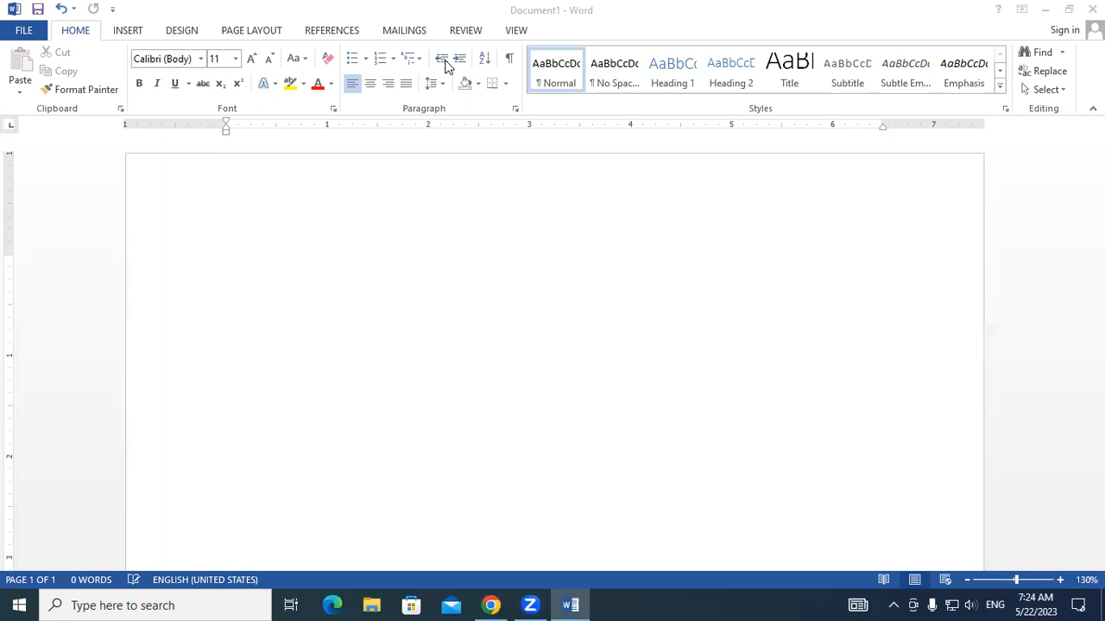
- Generate random sample paragraphs in the blank document with =rand()
click(294, 261)
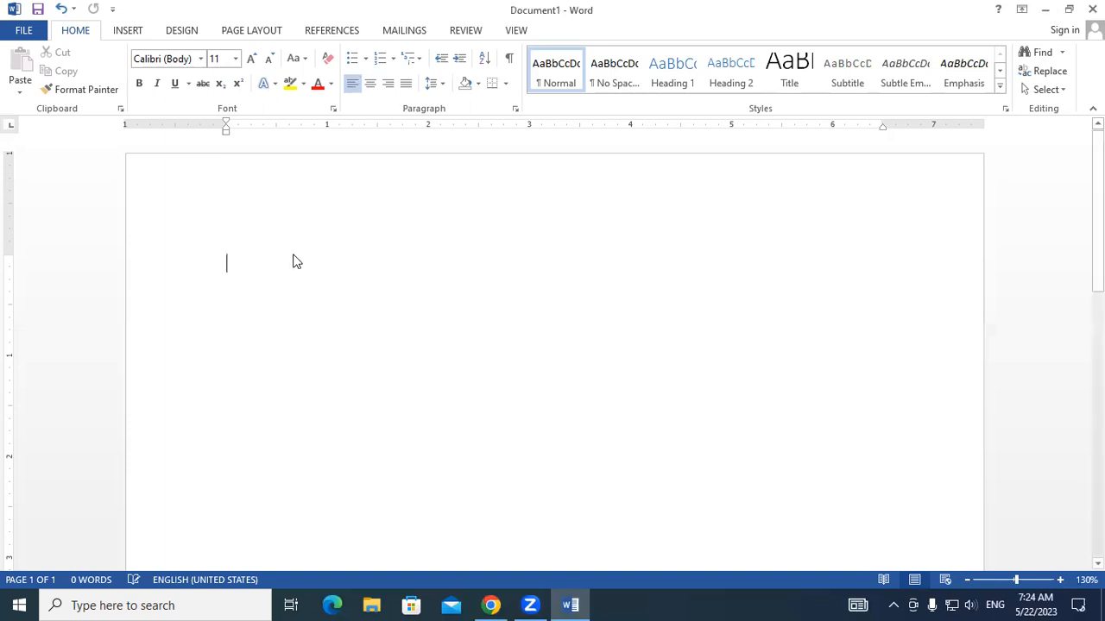
text(=)
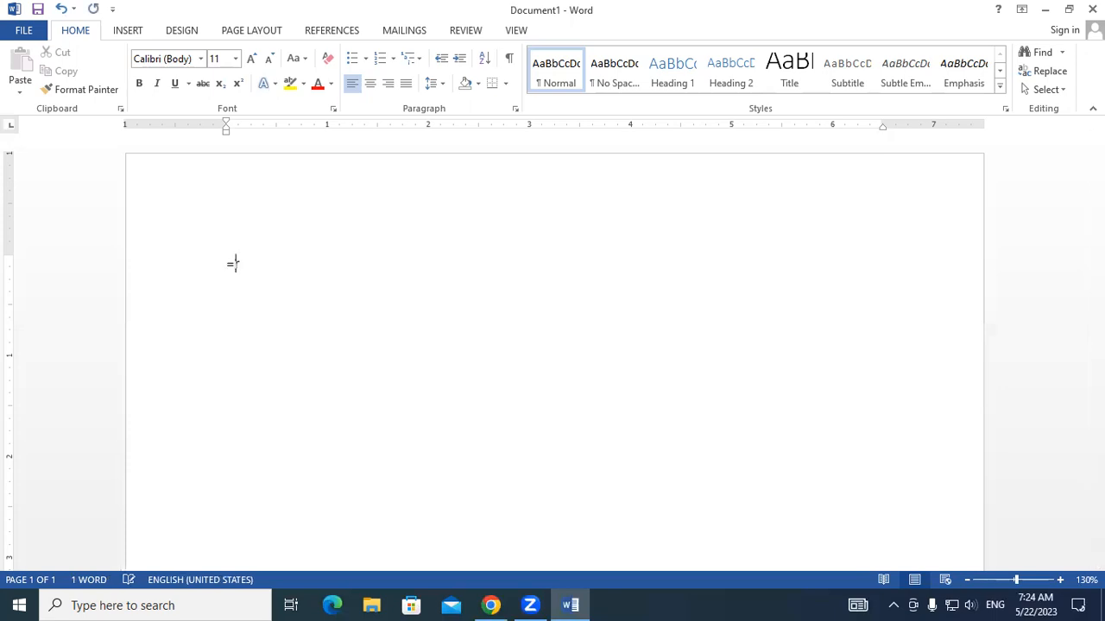
text(rand())
key(Return)
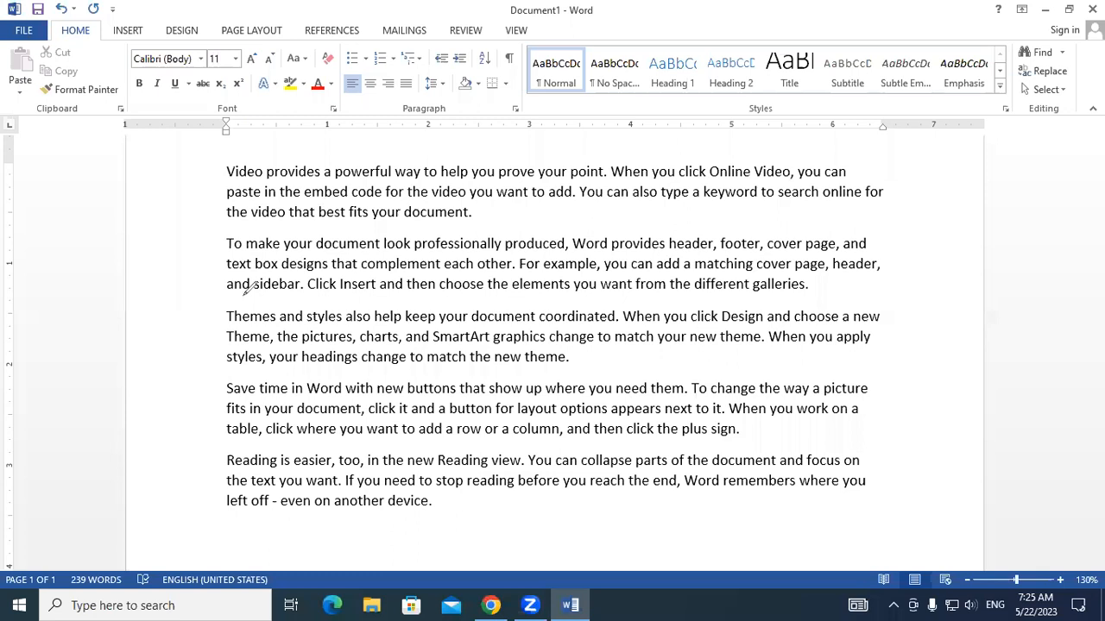
mouse_move(640, 158)
mouse_down()
mouse_move(643, 227)
mouse_move(883, 226)
mouse_move(877, 148)
mouse_move(643, 159)
mouse_up()
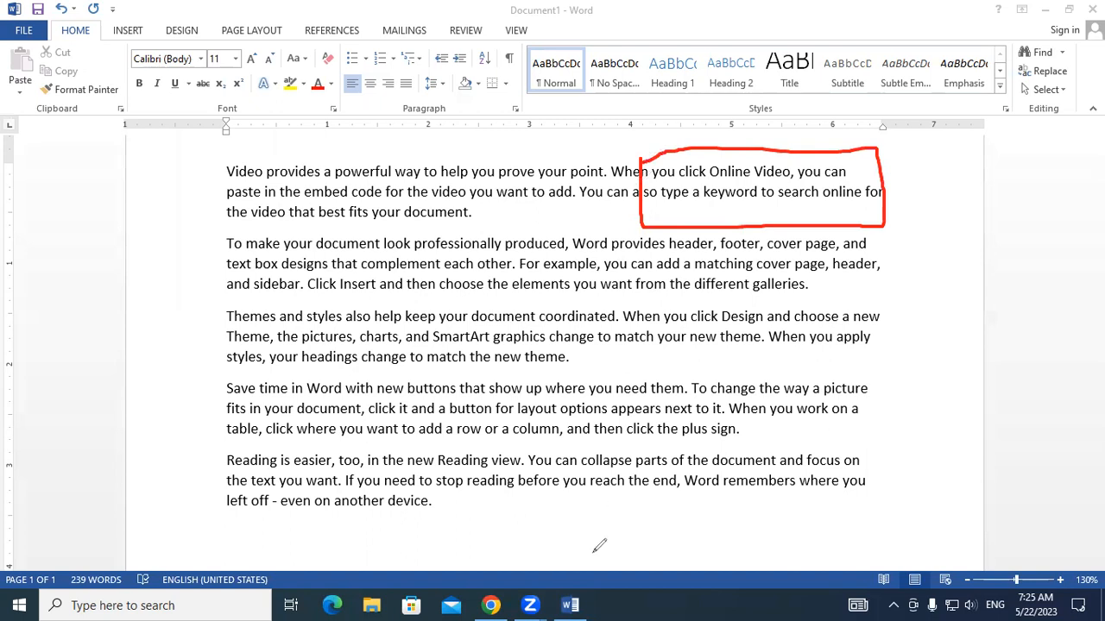
click(851, 322)
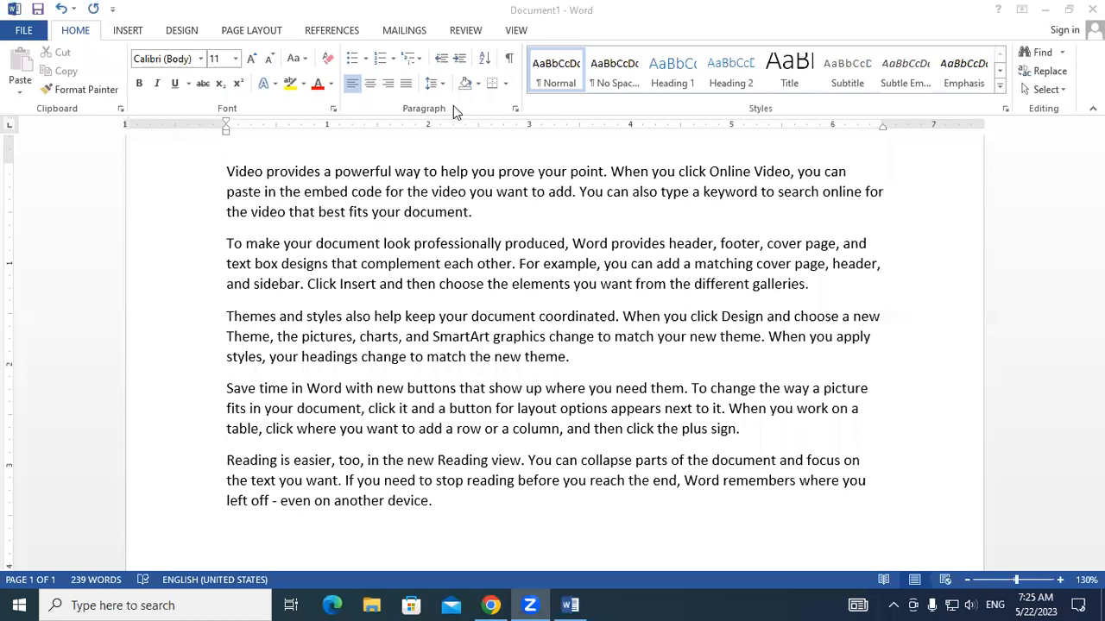
drag(227, 171, 483, 219)
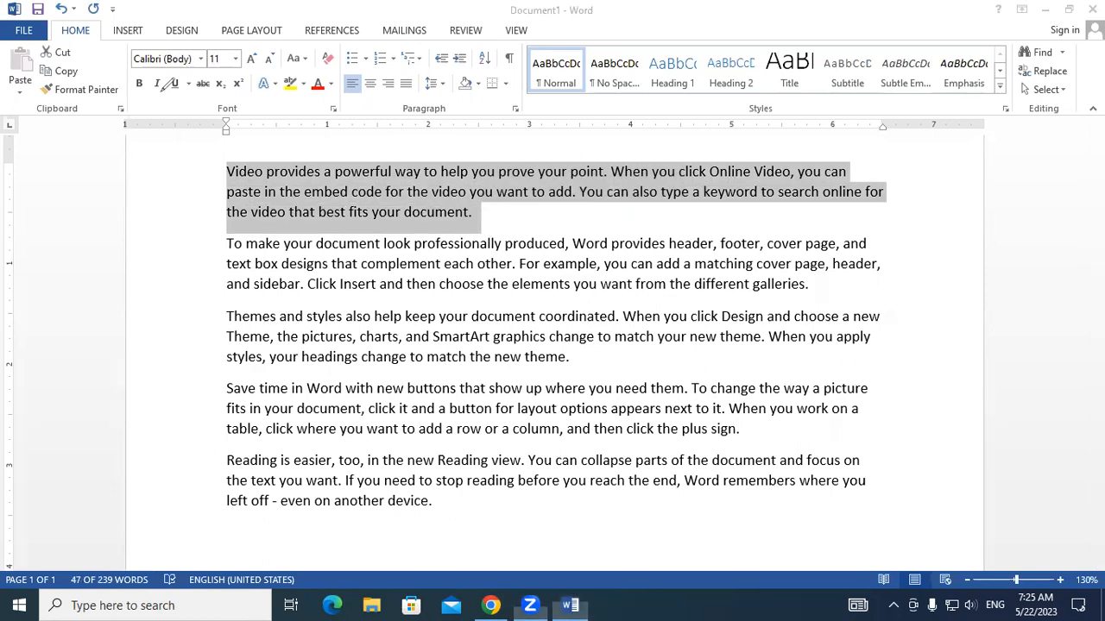
mouse_move(209, 176)
mouse_down()
mouse_move(272, 514)
mouse_move(898, 509)
mouse_move(911, 325)
mouse_move(896, 158)
mouse_move(815, 143)
mouse_move(491, 140)
mouse_move(207, 167)
mouse_up()
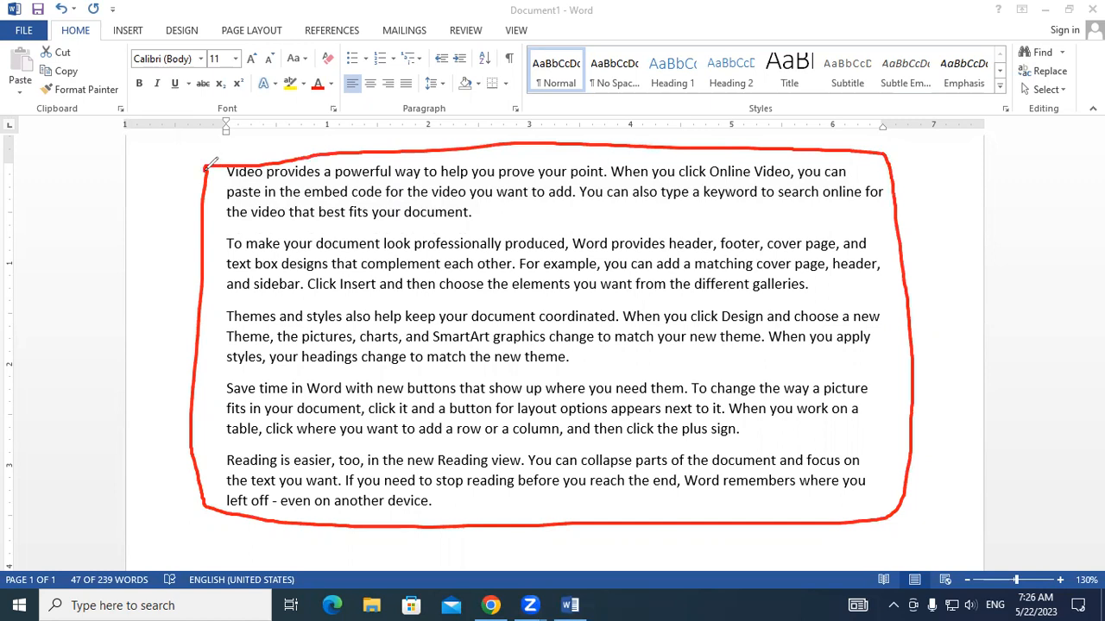
mouse_move(641, 148)
mouse_down()
mouse_move(636, 267)
mouse_move(902, 268)
mouse_up()
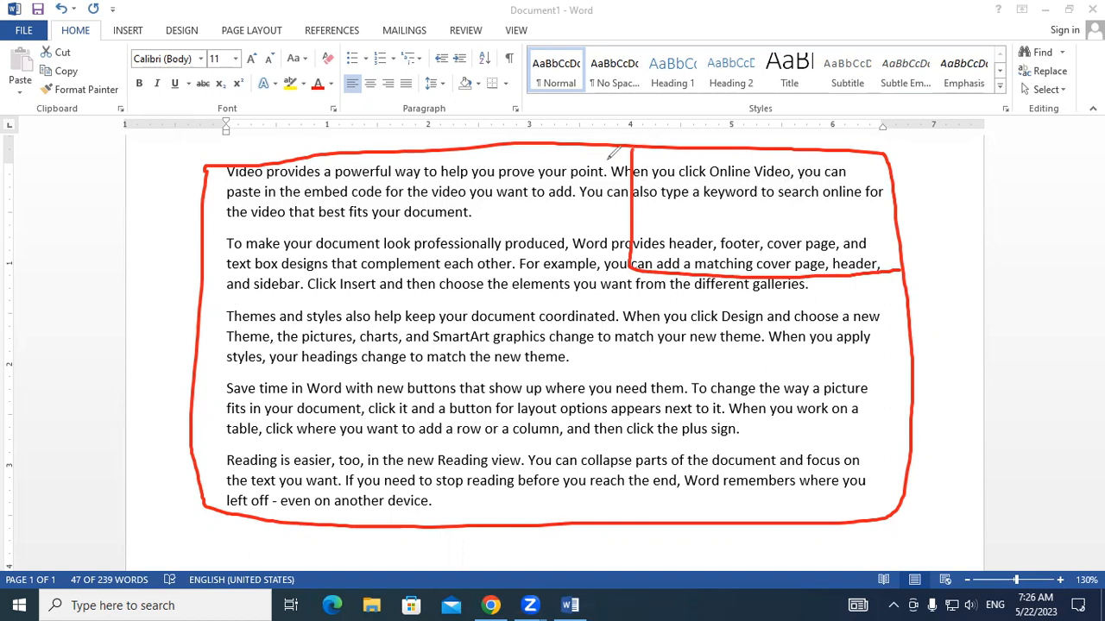
click(685, 129)
drag(544, 354, 823, 130)
click(547, 84)
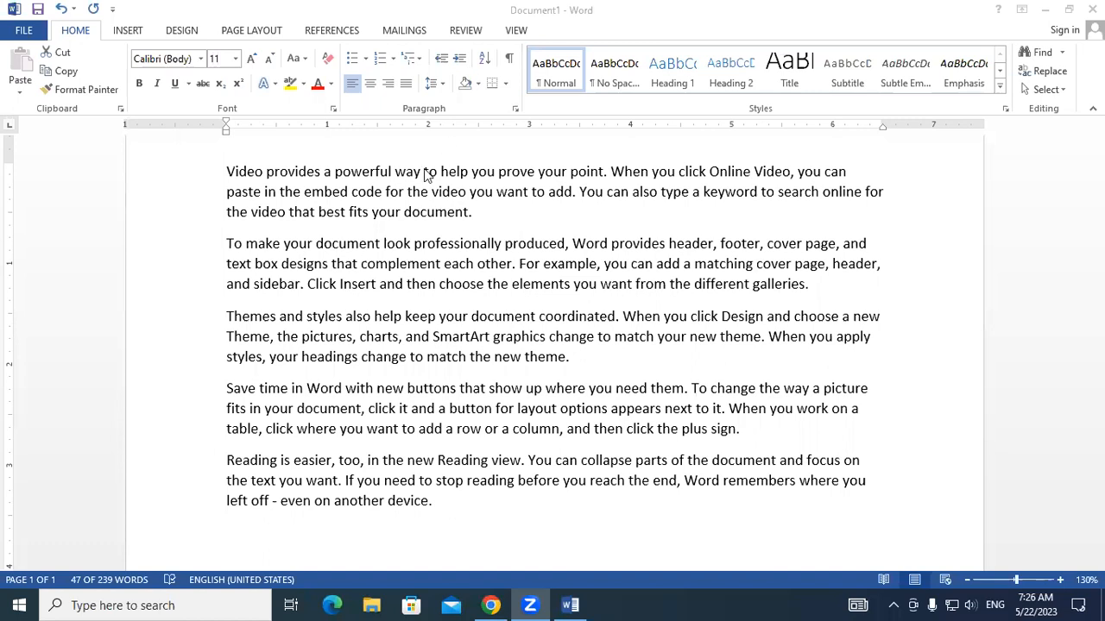
- Increase the left indent of the first paragraph to 3.5 inches
triple_click(267, 183)
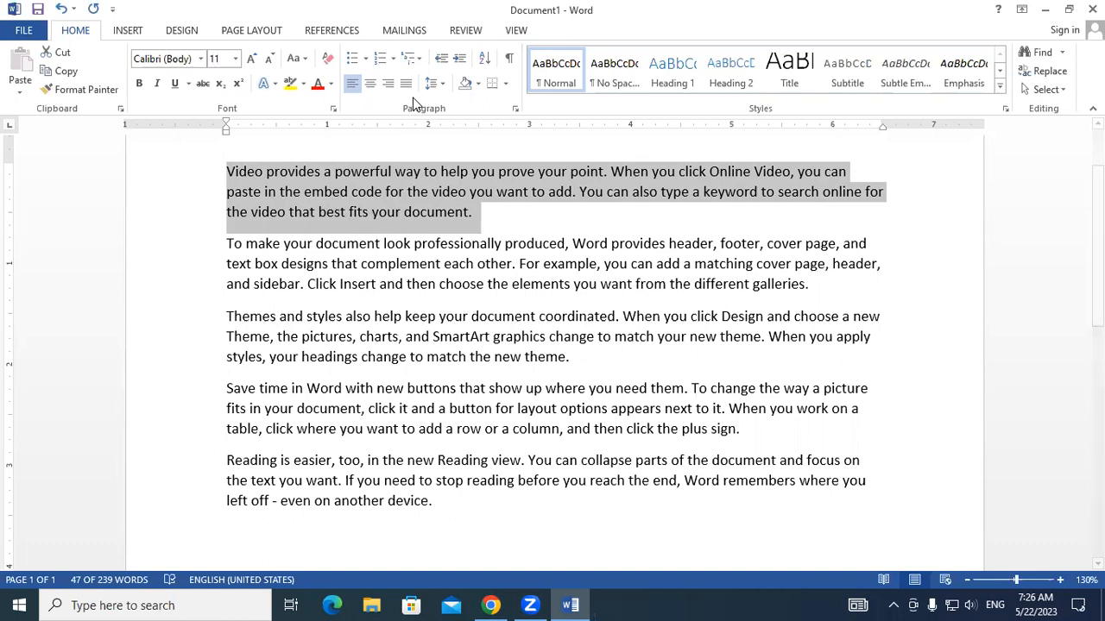
click(459, 59)
click(459, 58)
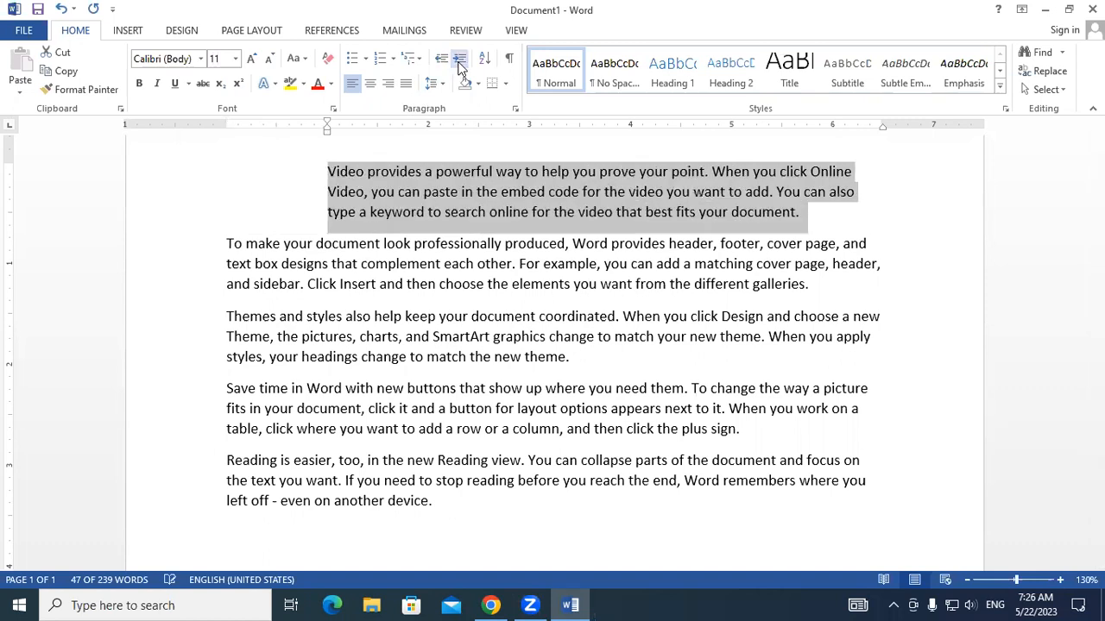
click(459, 58)
click(459, 58)
click(459, 60)
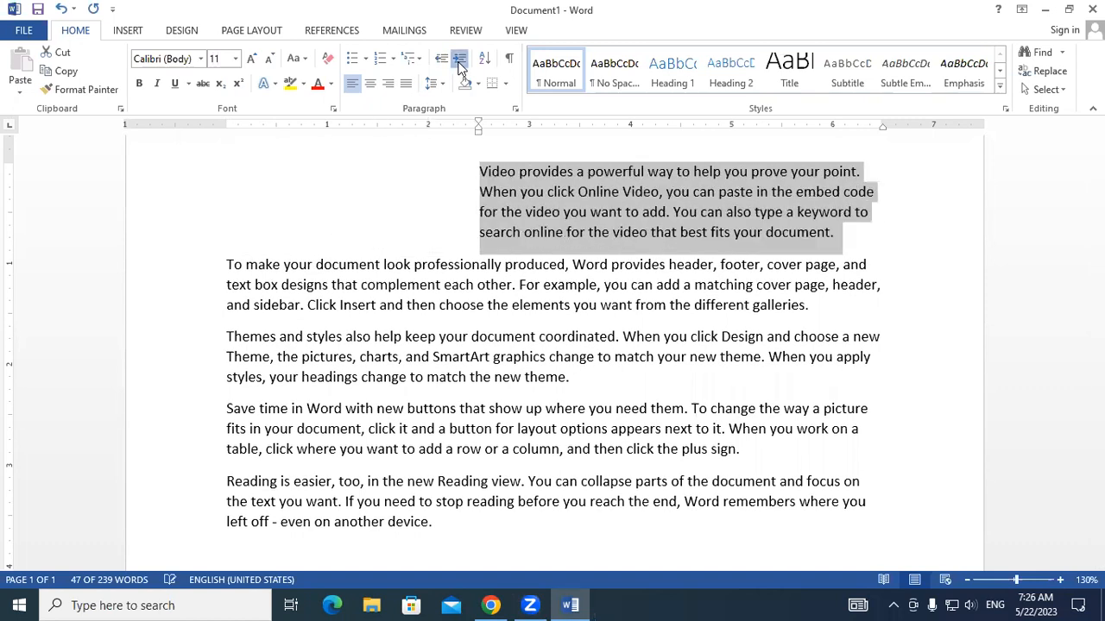
click(459, 61)
click(459, 60)
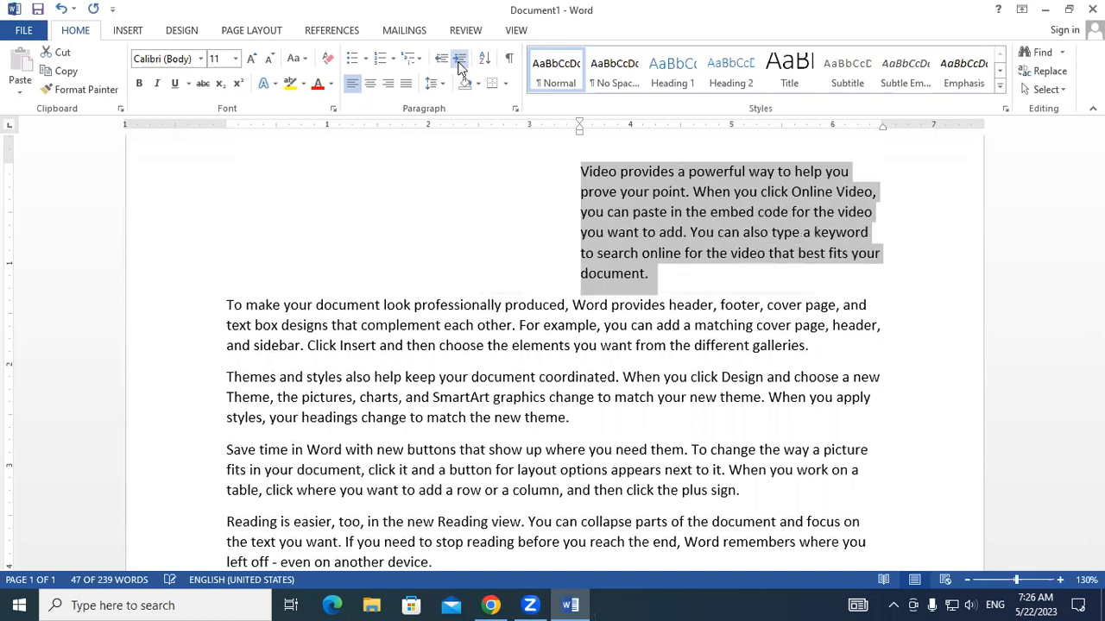
click(544, 288)
drag(227, 305, 714, 537)
drag(578, 171, 654, 274)
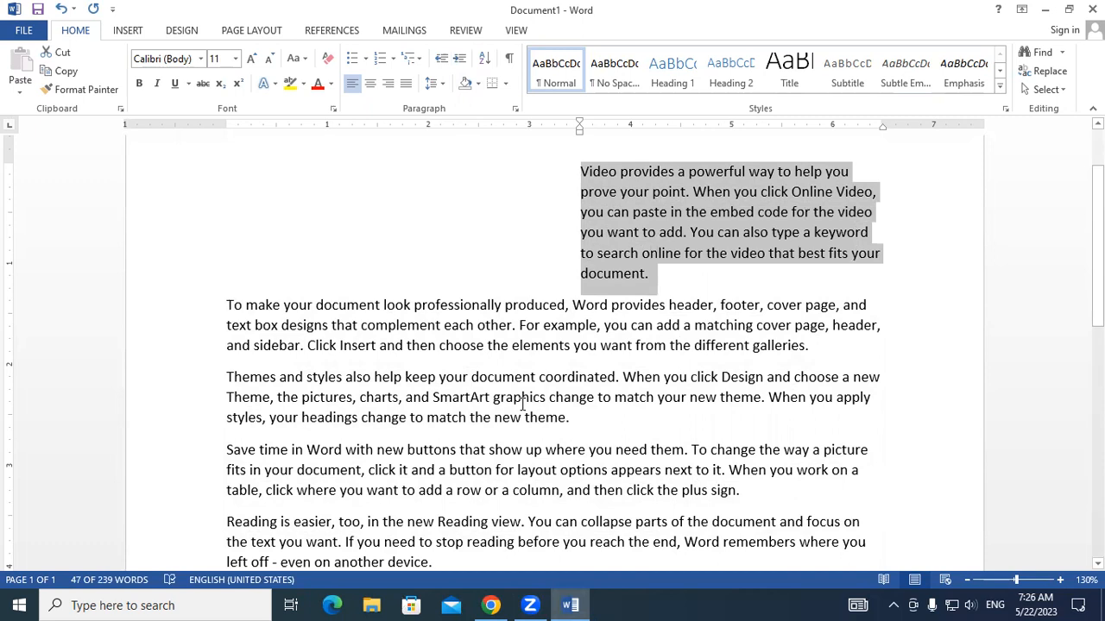
click(674, 294)
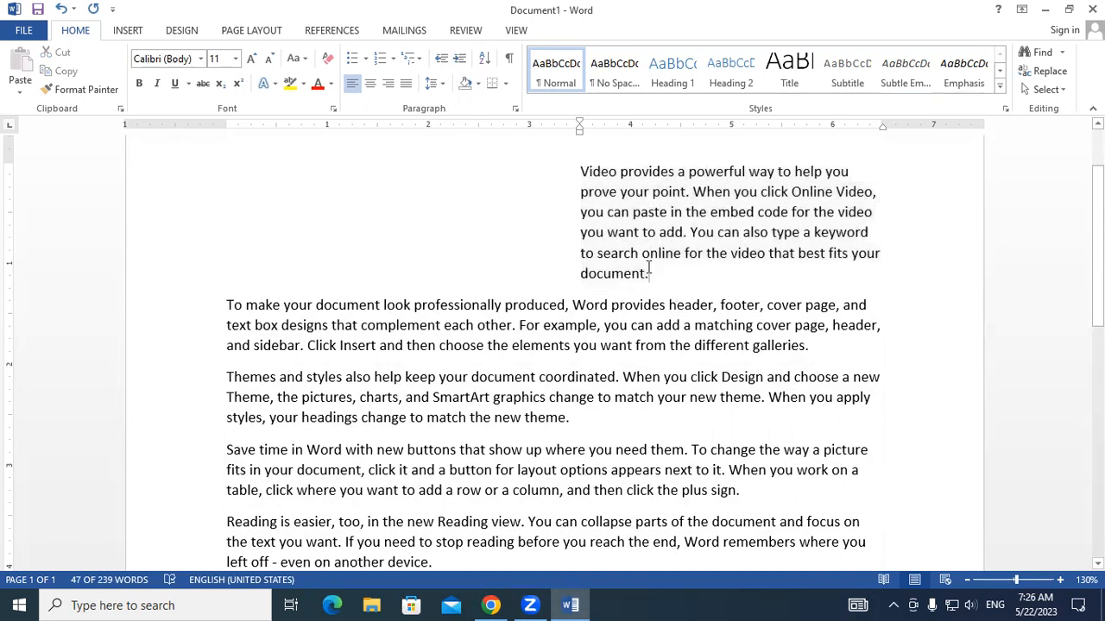
- Increase the first paragraph's left indent further to 4.5 inches
triple_click(609, 201)
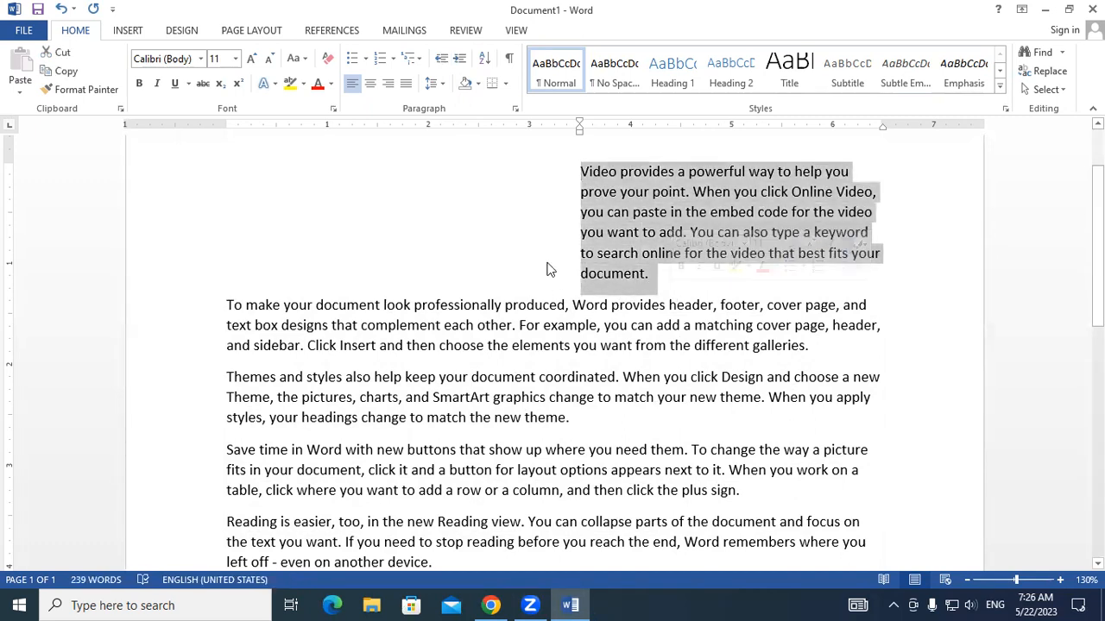
click(458, 59)
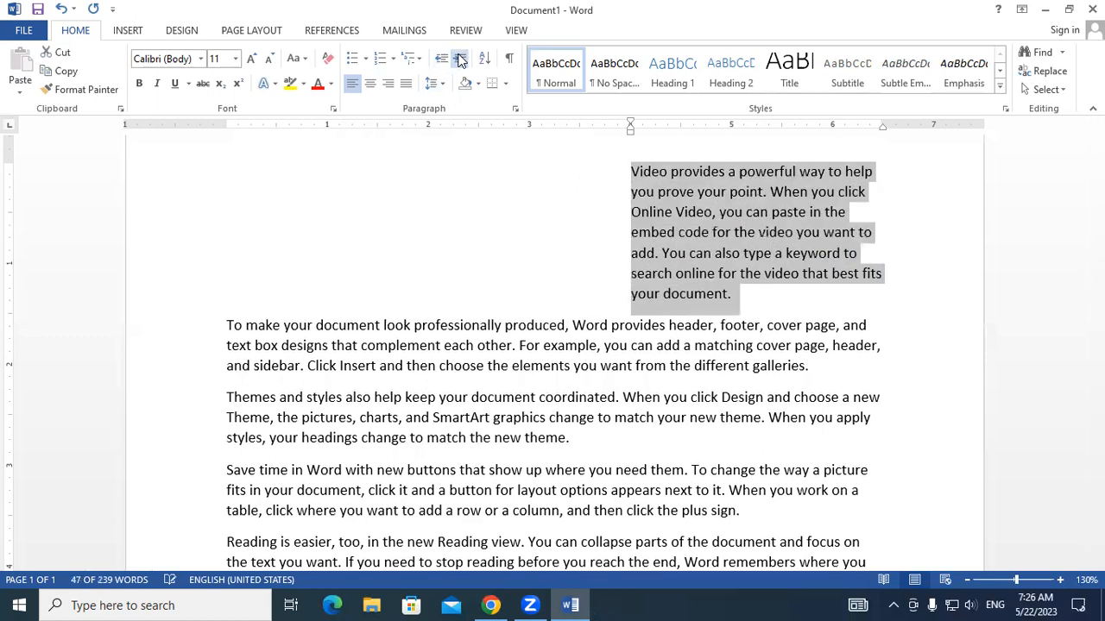
click(459, 59)
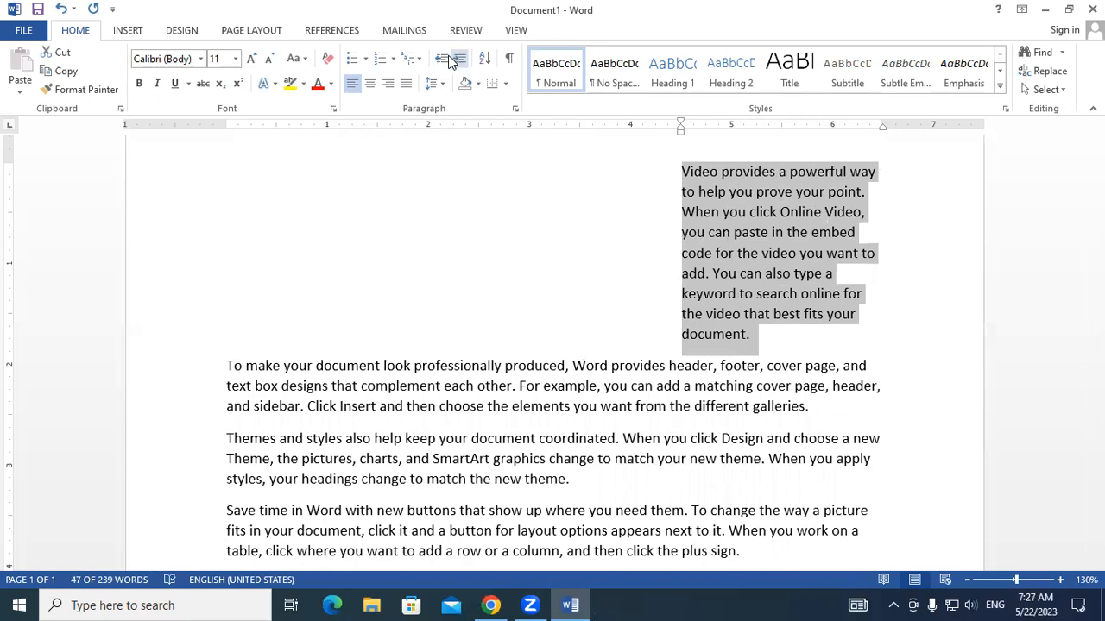
- Decrease the first paragraph's left indent to 2.5 inches
click(440, 60)
click(440, 60)
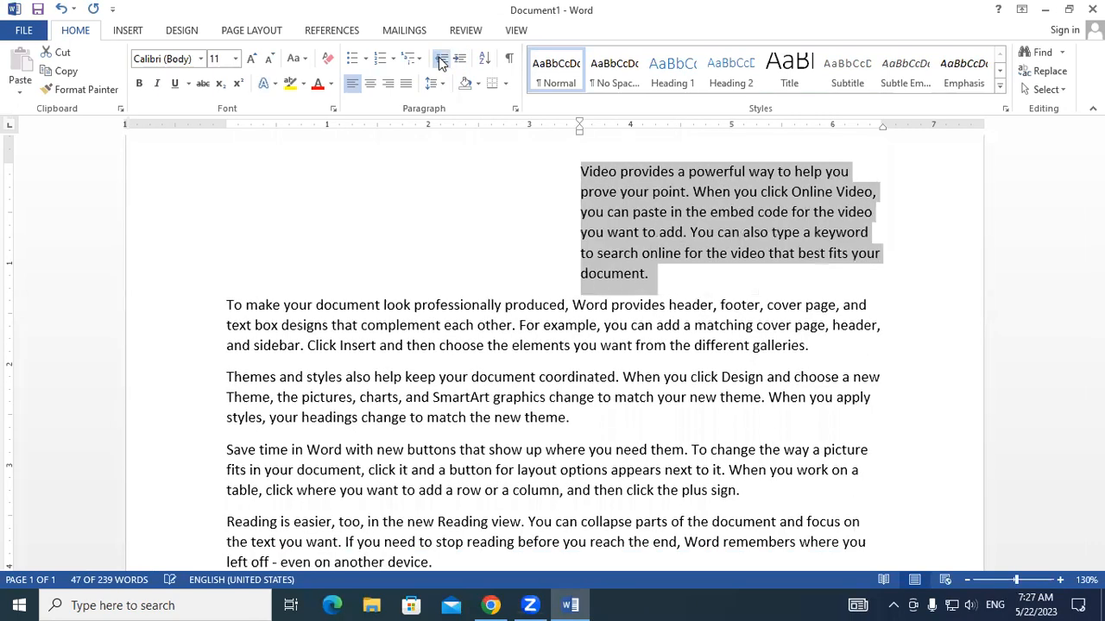
click(440, 60)
click(441, 60)
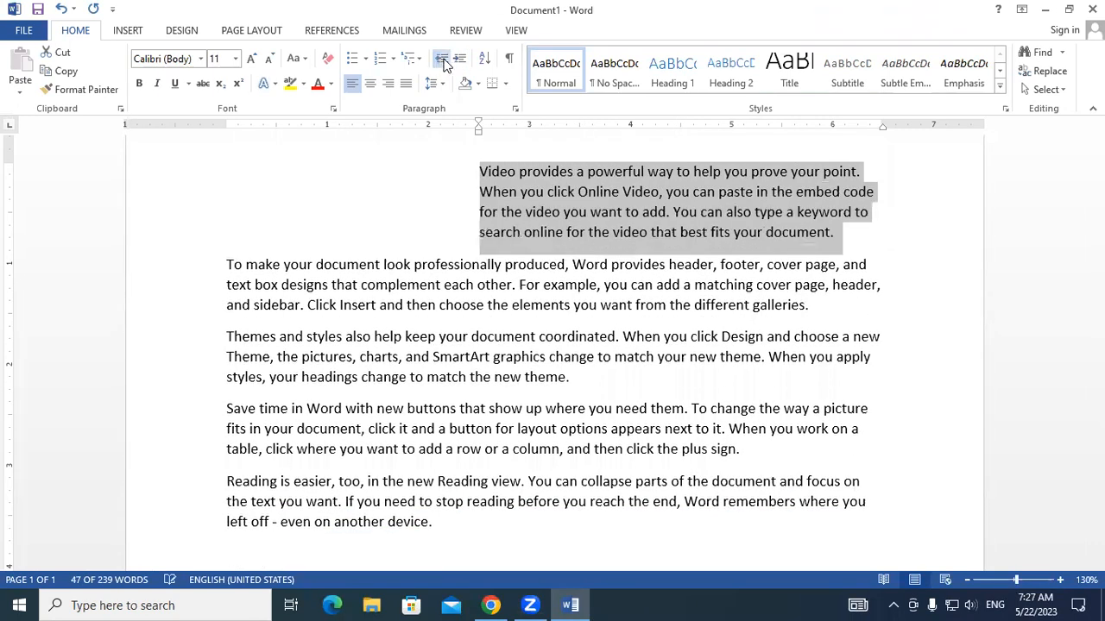
- Increase the first paragraph's left indent to at least 4 inches and decrease it again to 2.5 inches
click(458, 63)
click(458, 62)
click(458, 62)
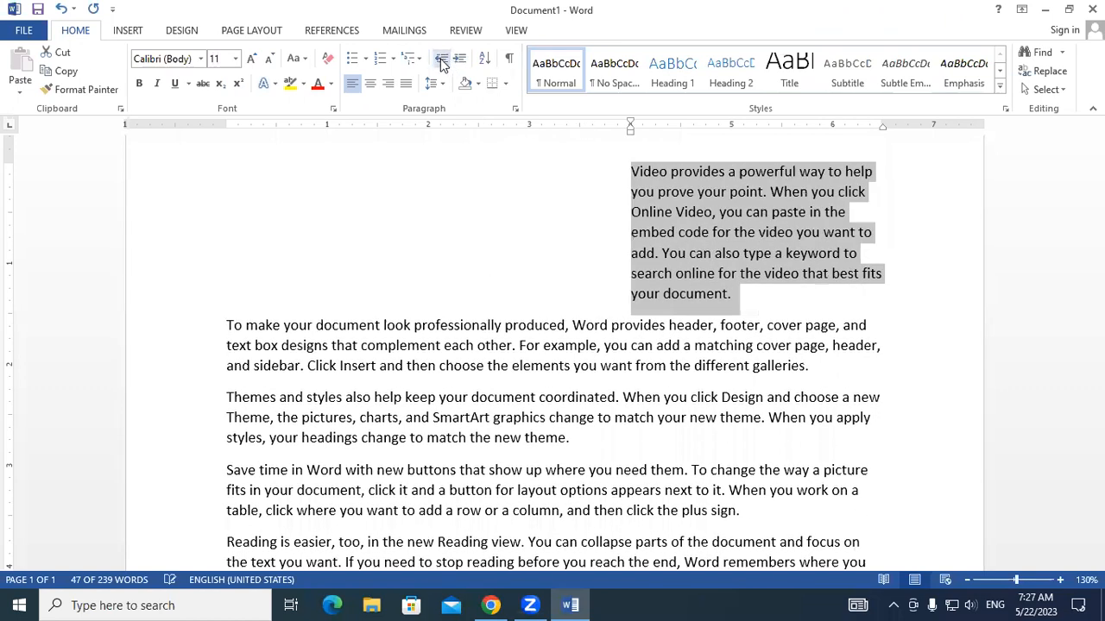
click(441, 60)
click(441, 60)
click(441, 60)
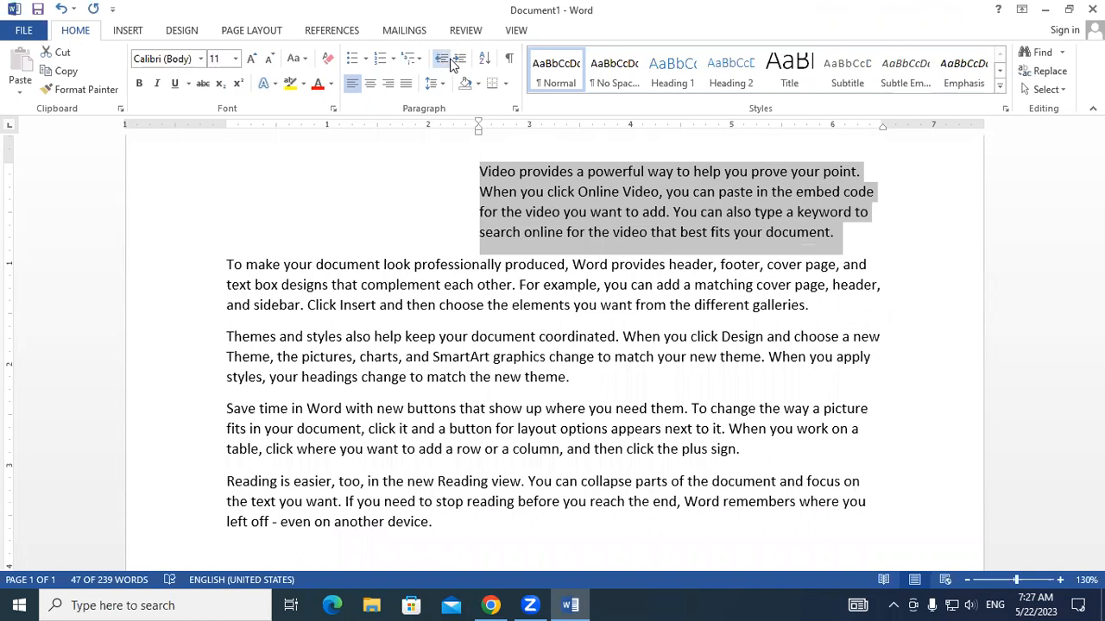
- Increase the first paragraph's left indent beyond 4.5 inches
click(460, 60)
click(460, 61)
click(460, 61)
click(460, 61)
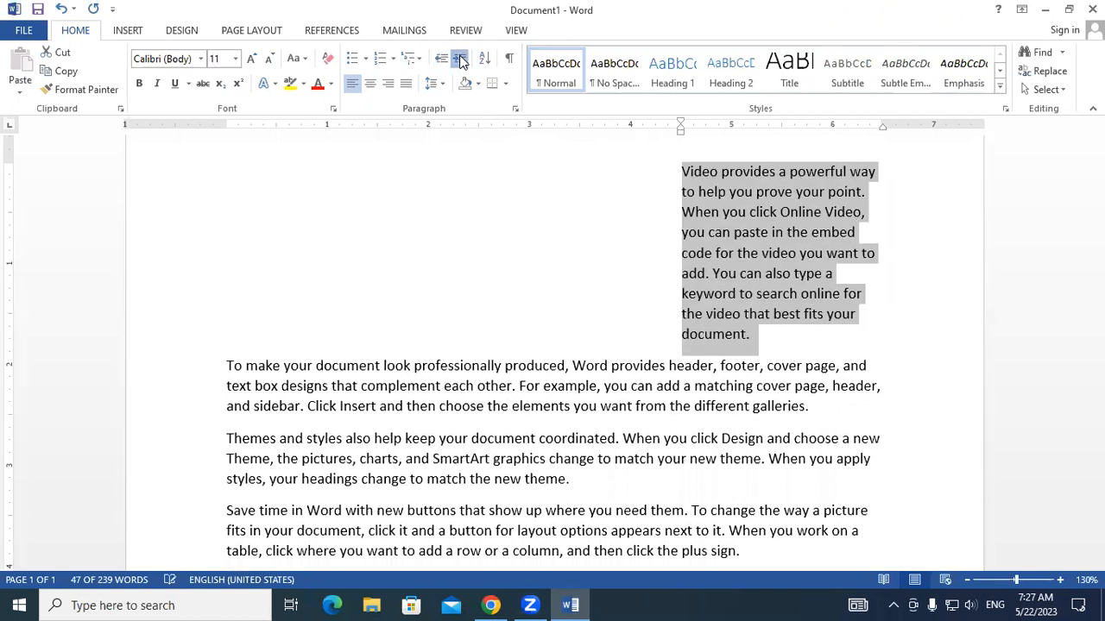
click(460, 60)
click(460, 61)
- Decrease the first paragraph's indent until it lines up with the page's left margin again
click(440, 60)
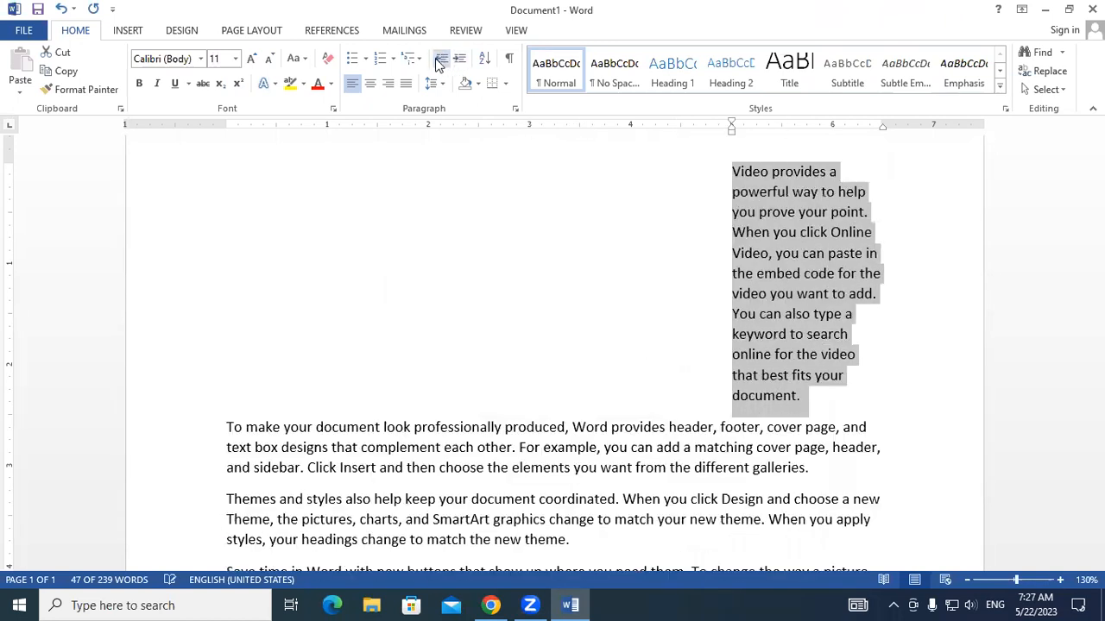
click(439, 61)
click(439, 61)
click(439, 60)
click(439, 60)
click(439, 60)
click(439, 60)
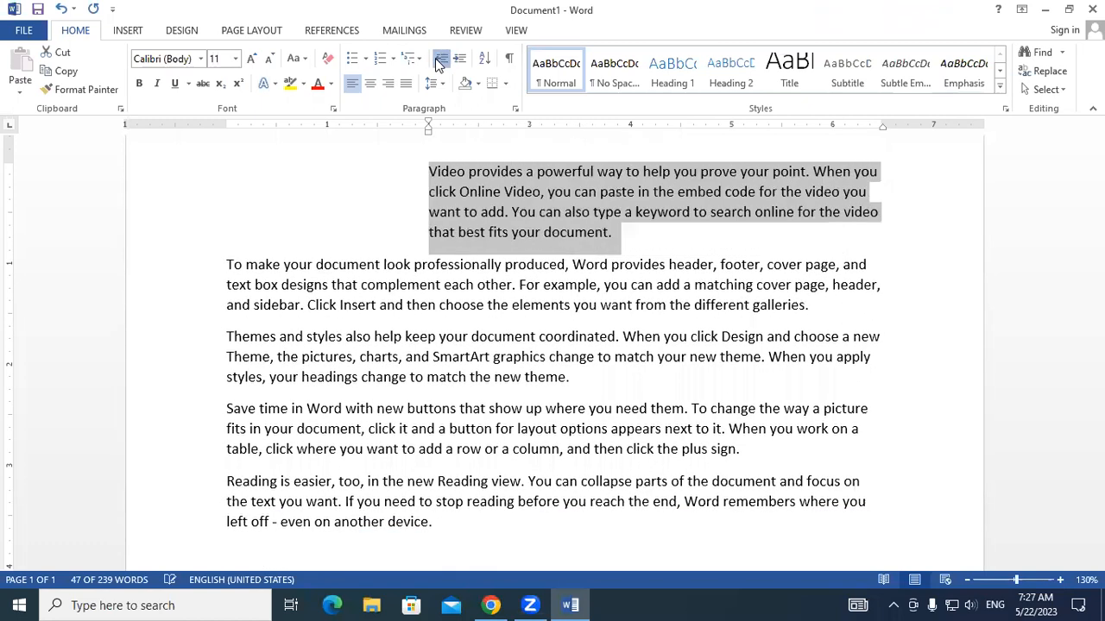
click(439, 60)
click(439, 60)
click(439, 61)
click(439, 61)
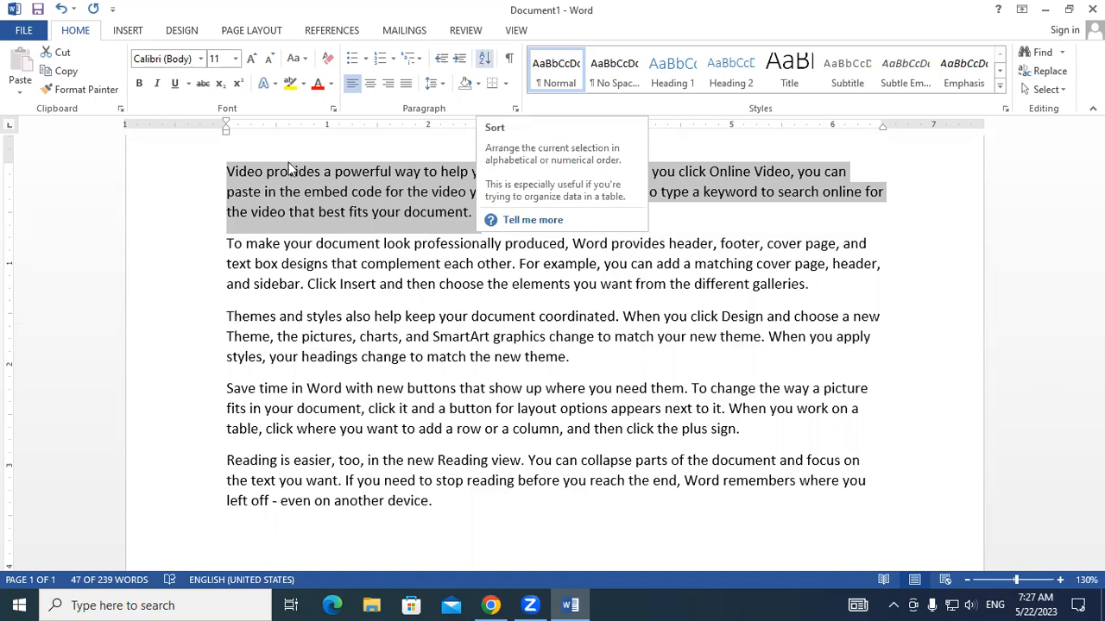
- Delete all the sample text from the document
click(261, 316)
key(ctrl+a)
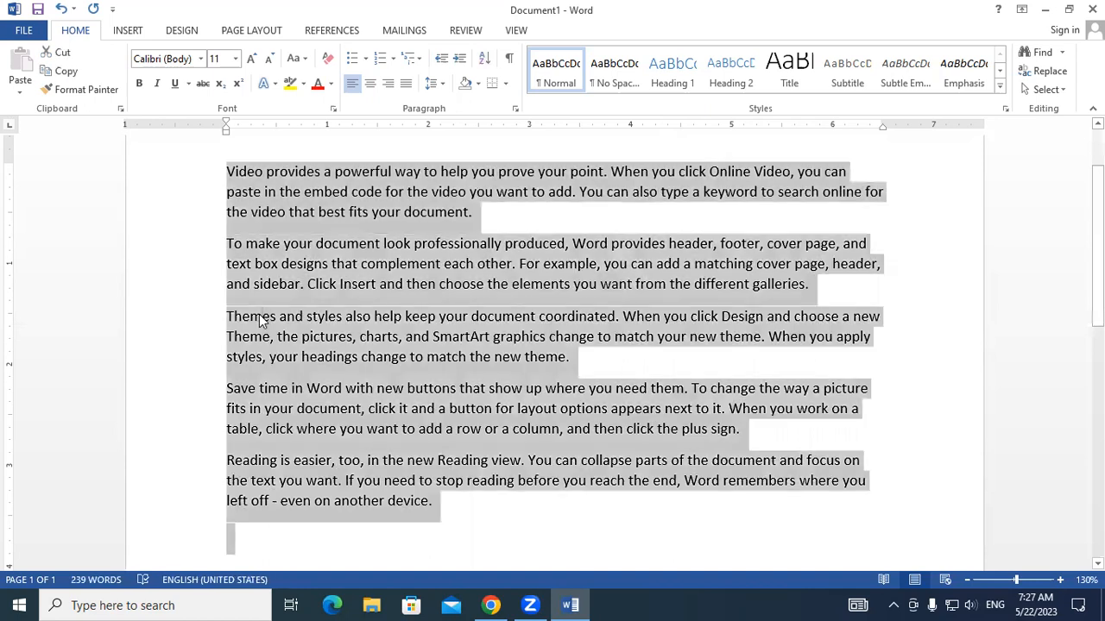
key(Delete)
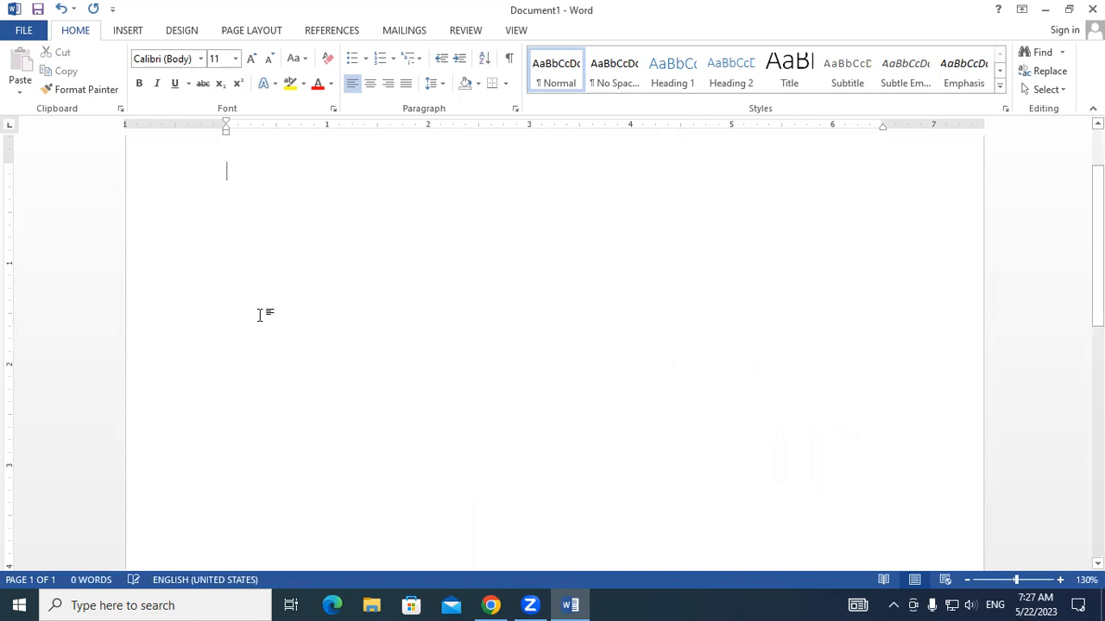
- Set the font size to 16 and enter the letters C, D, B, A, E, F and G on separate lines
click(253, 63)
click(252, 63)
click(253, 62)
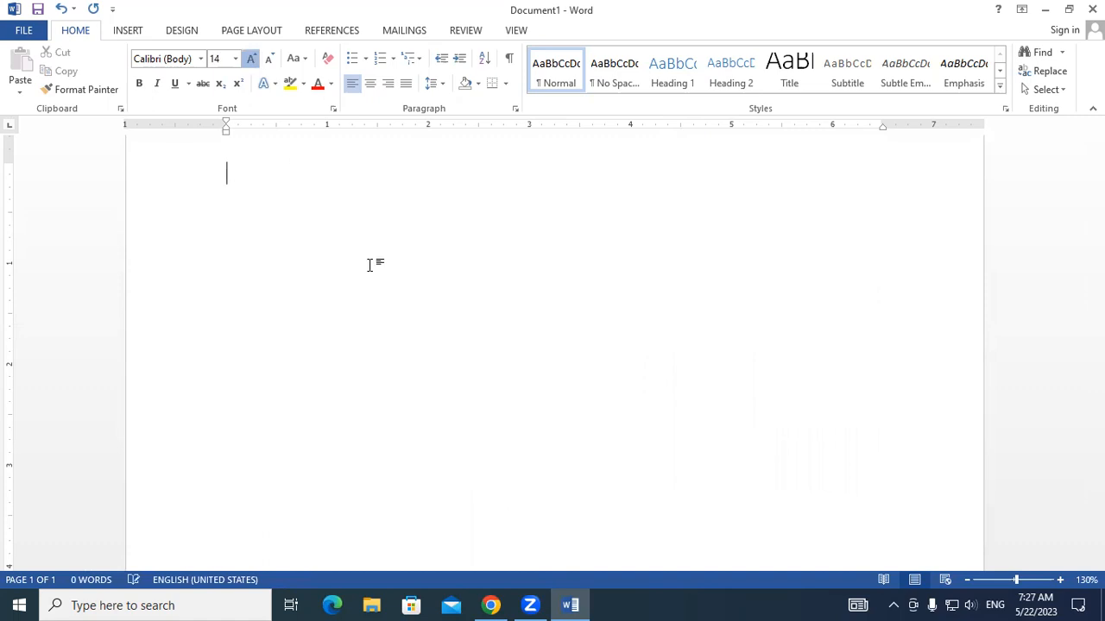
text(C)
key(Return)
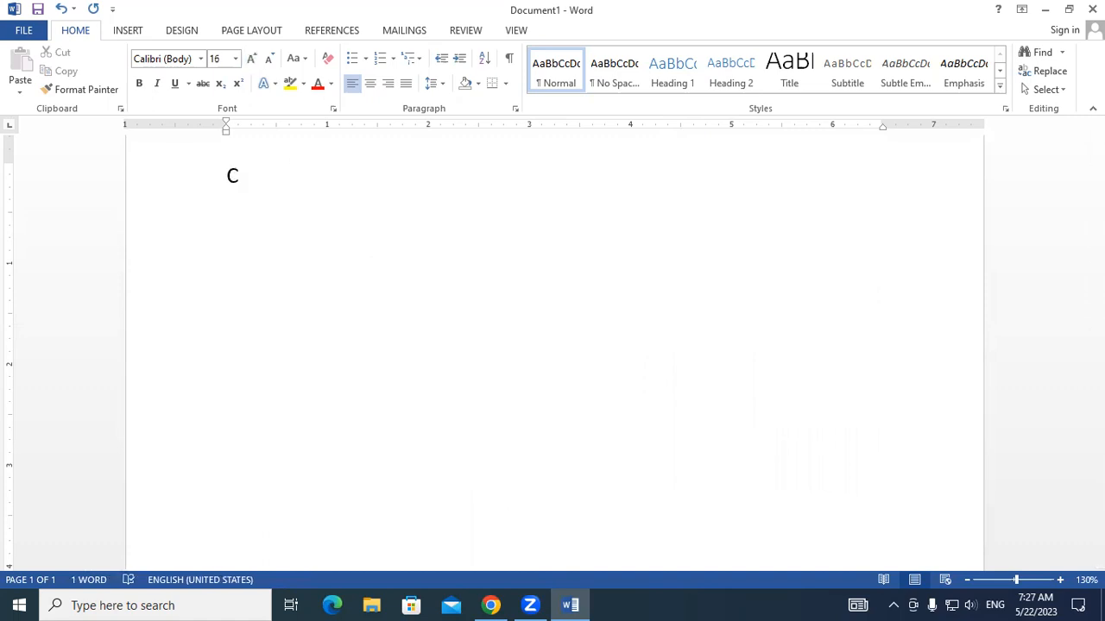
text(D)
key(Return)
text(b)
key(Return)
text(a)
key(Return)
text(e)
key(Return)
text(f)
key(Return)
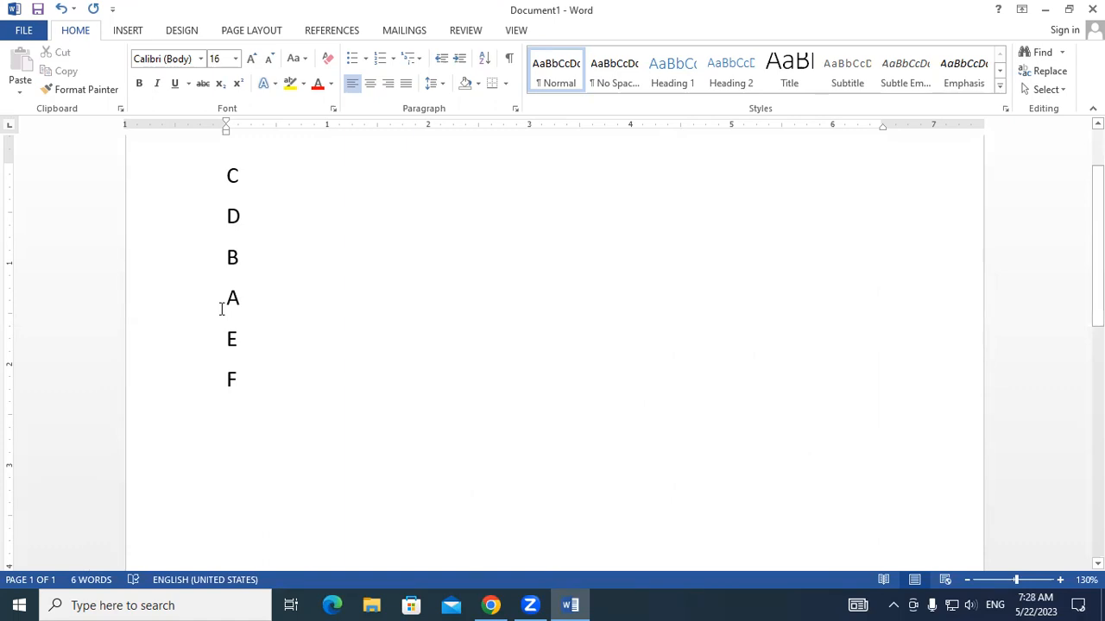
text(G)
key(Return)
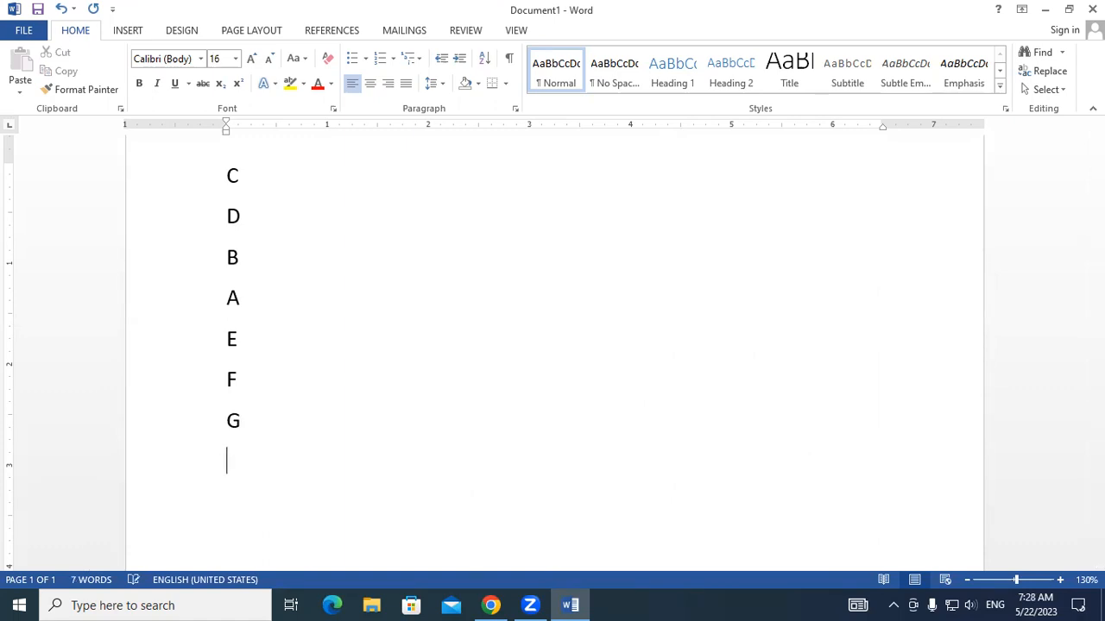
- Sort the list of letters by paragraphs as text in ascending order
drag(225, 164, 268, 449)
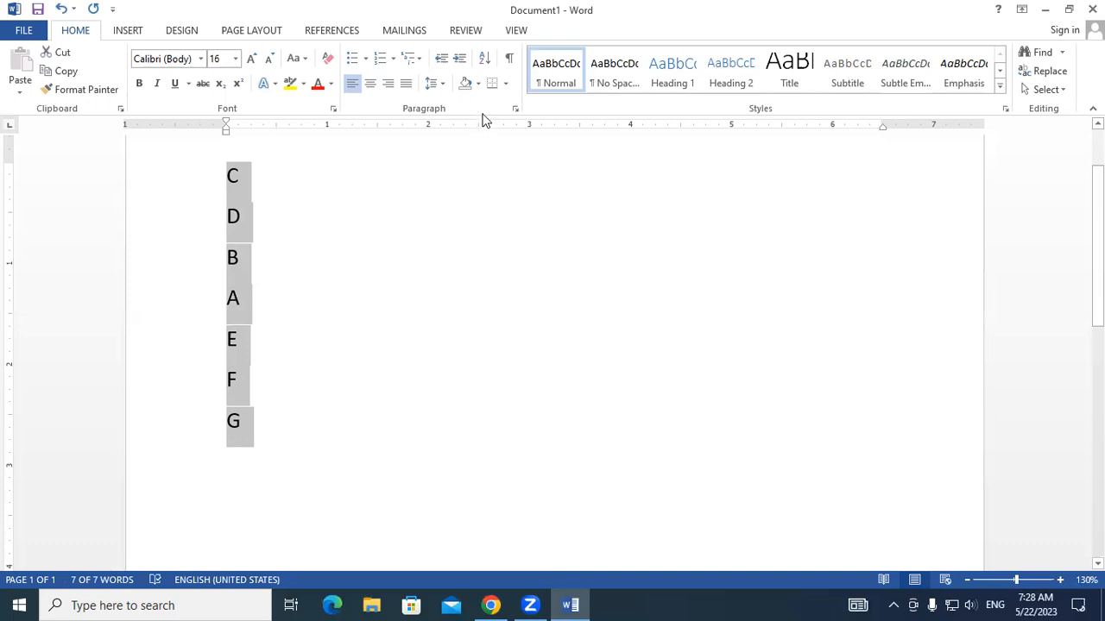
click(486, 61)
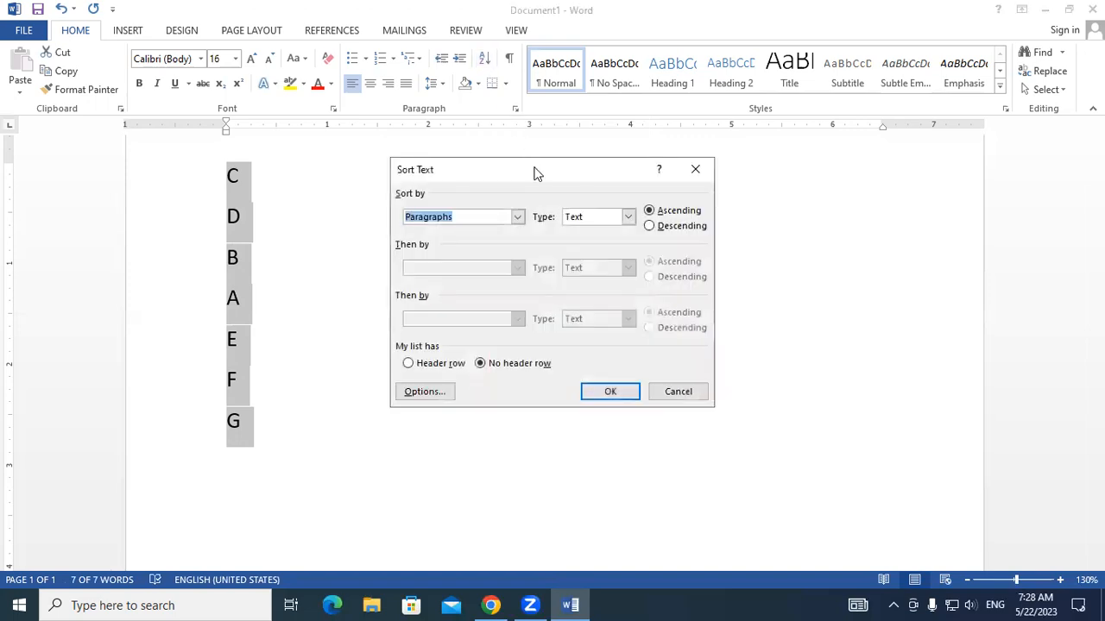
drag(534, 172, 597, 92)
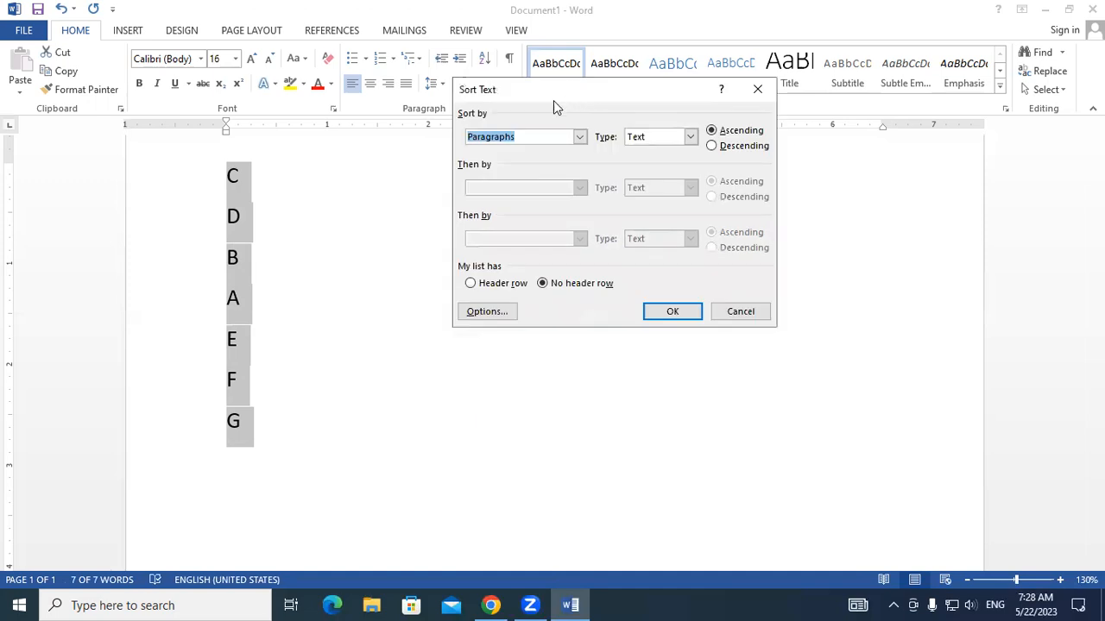
click(485, 137)
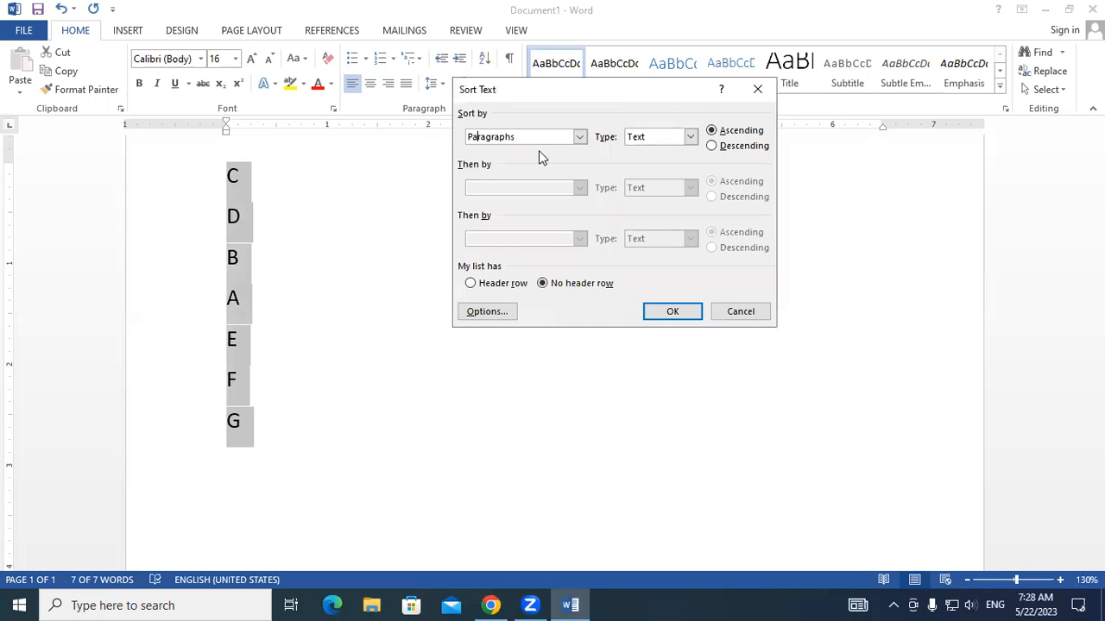
click(579, 136)
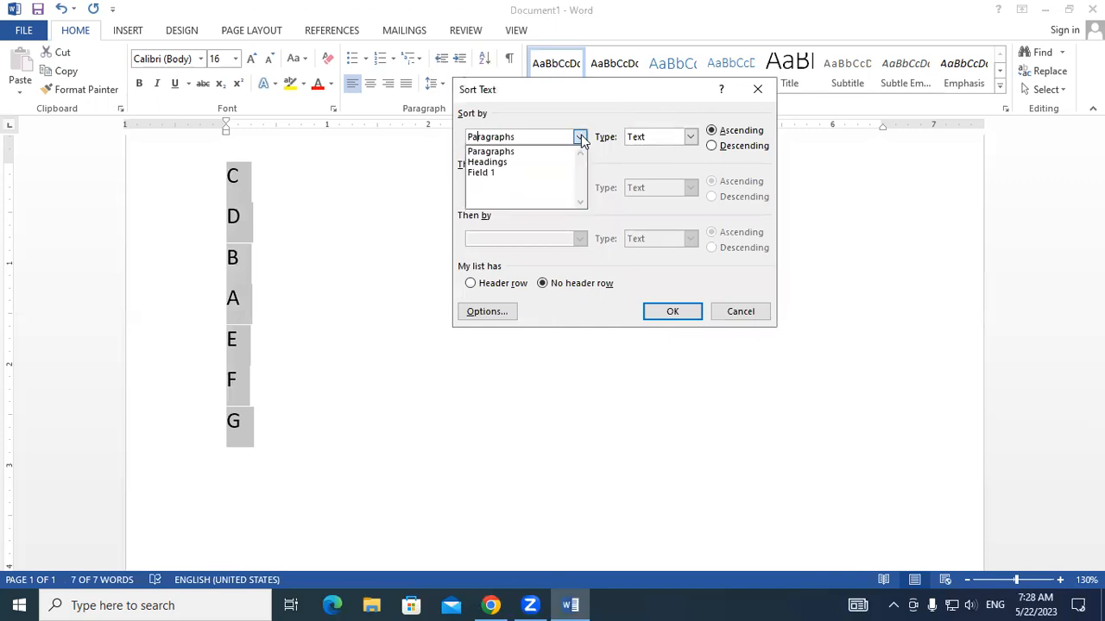
click(516, 152)
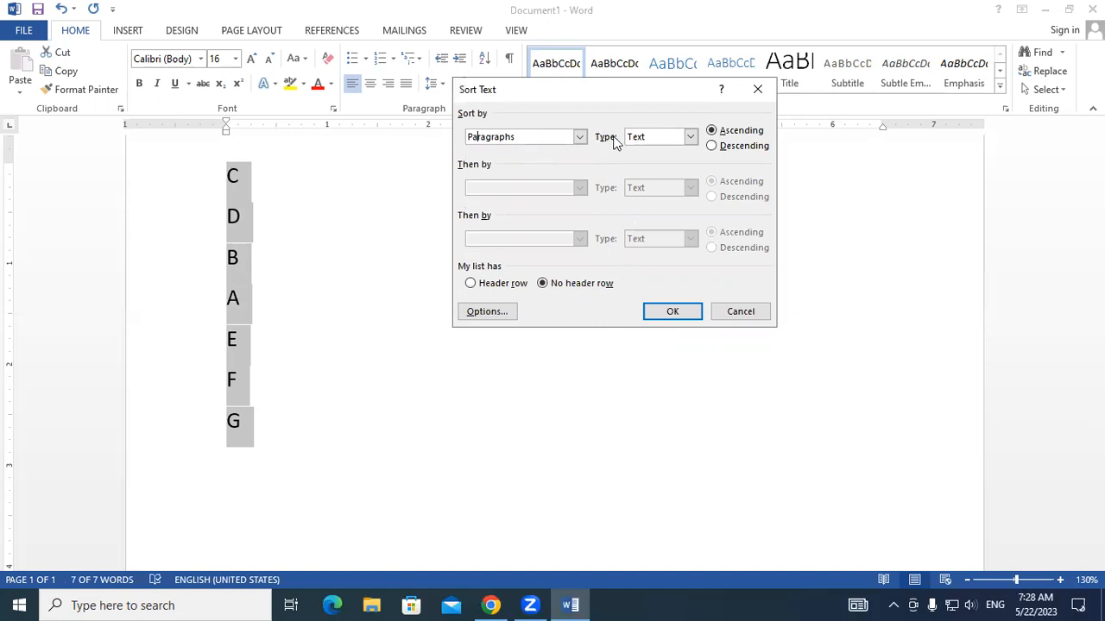
click(691, 140)
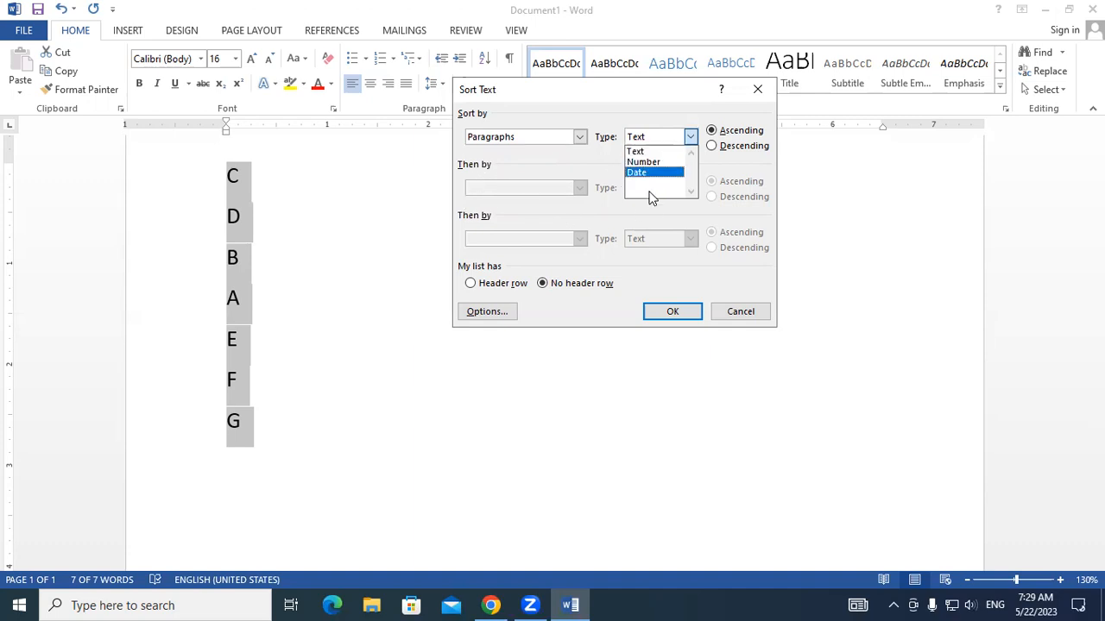
click(638, 152)
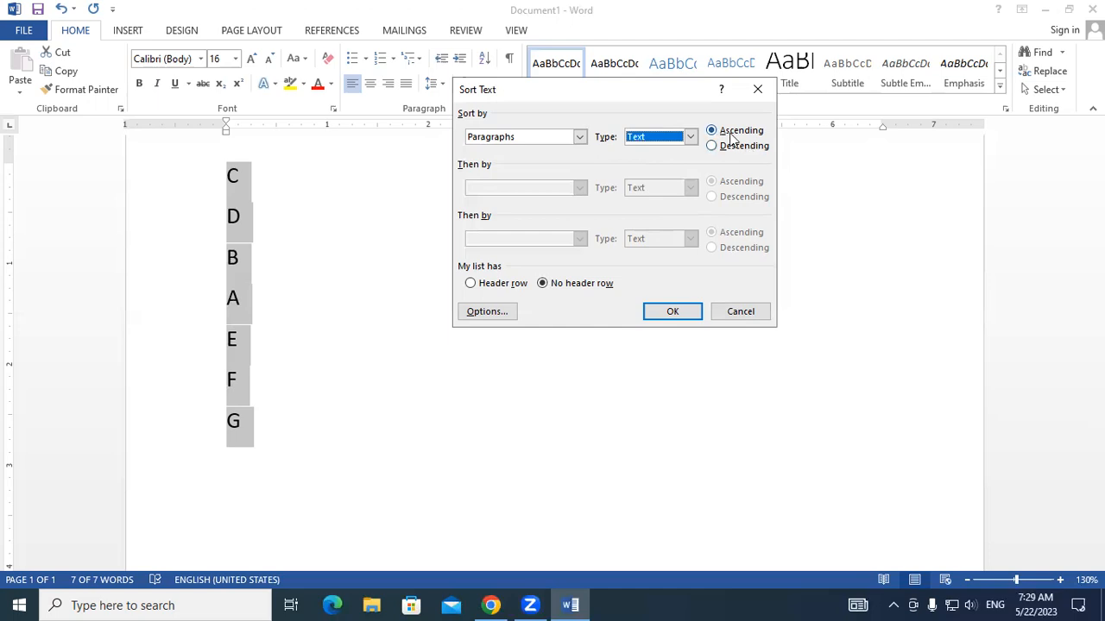
click(670, 312)
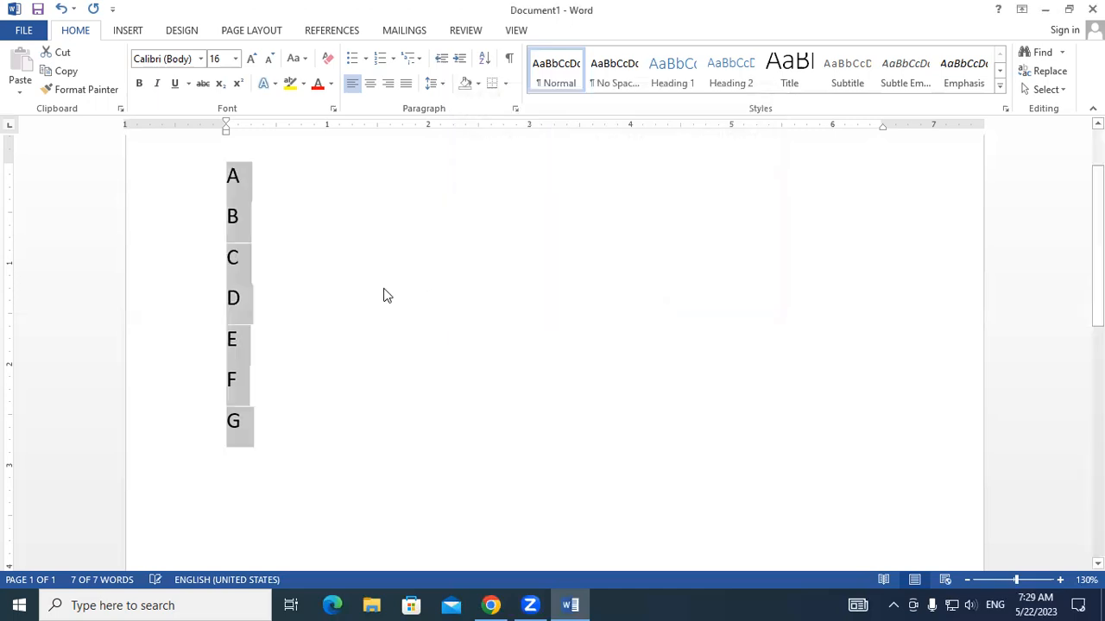
- Examine the order of the sorted letters line by line, from the first letter down
click(340, 284)
double_click(233, 177)
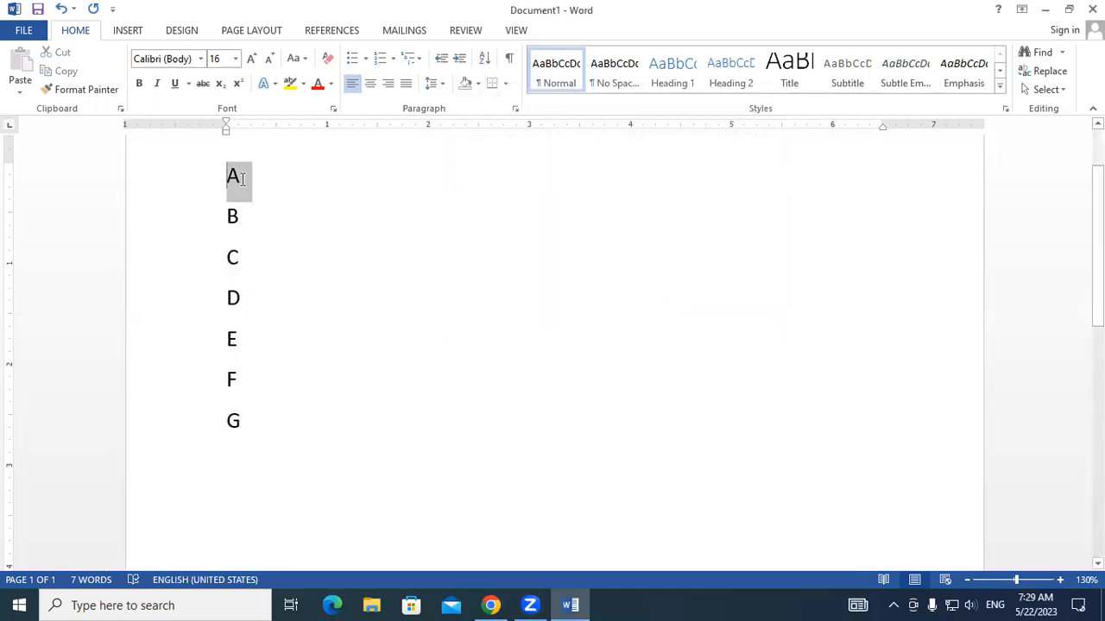
click(230, 213)
double_click(231, 215)
double_click(232, 257)
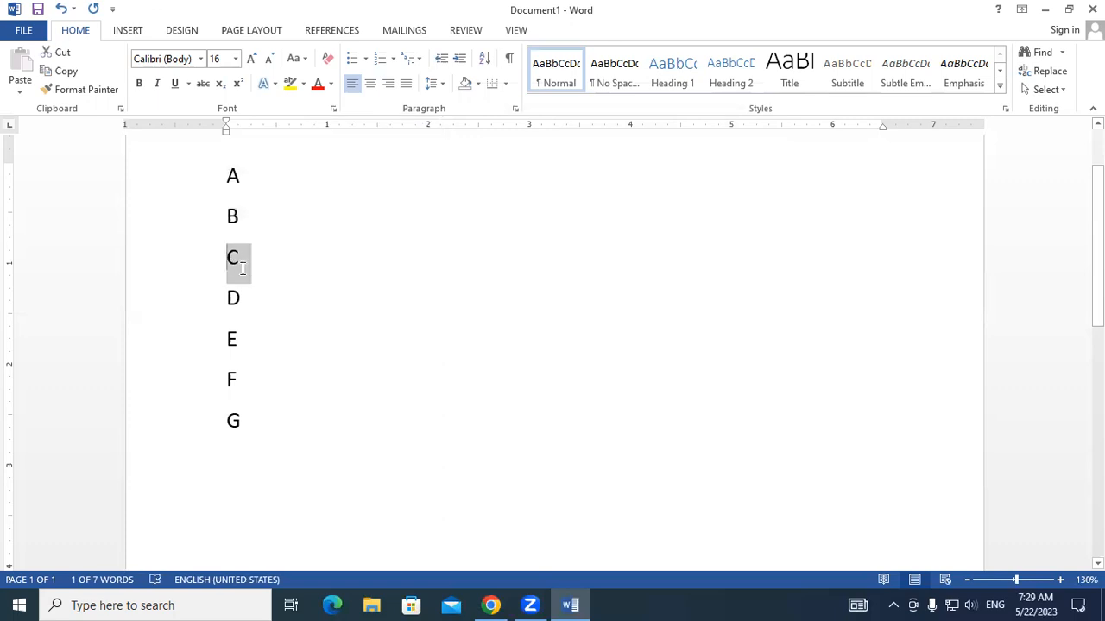
double_click(233, 298)
double_click(231, 339)
click(229, 380)
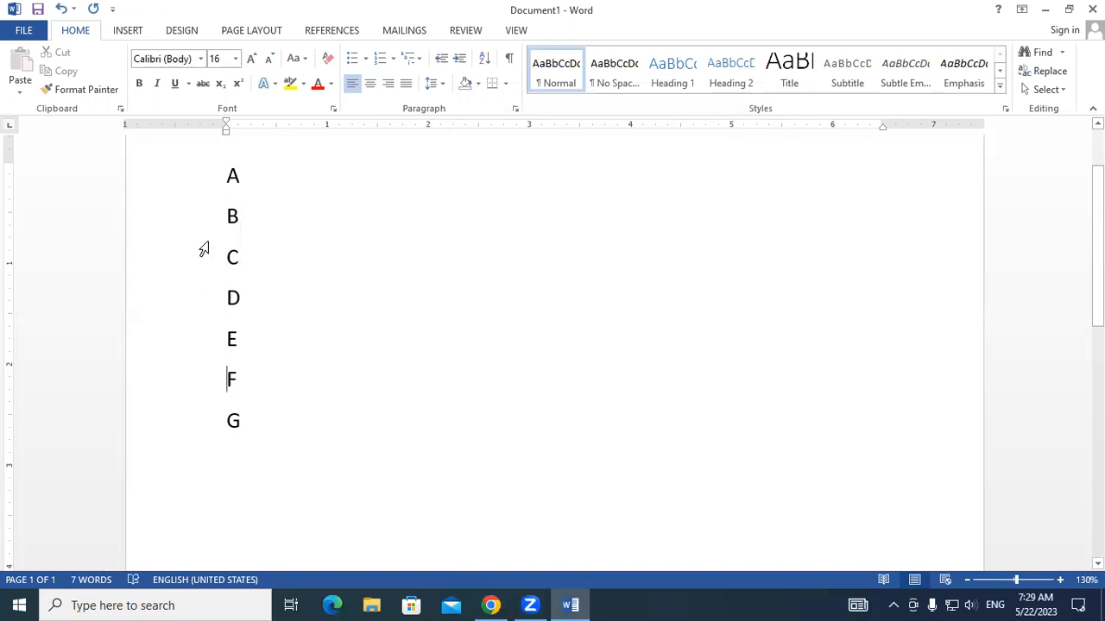
- Sort the whole list of letters by paragraphs as text in descending order
drag(227, 175, 258, 265)
drag(278, 385, 286, 431)
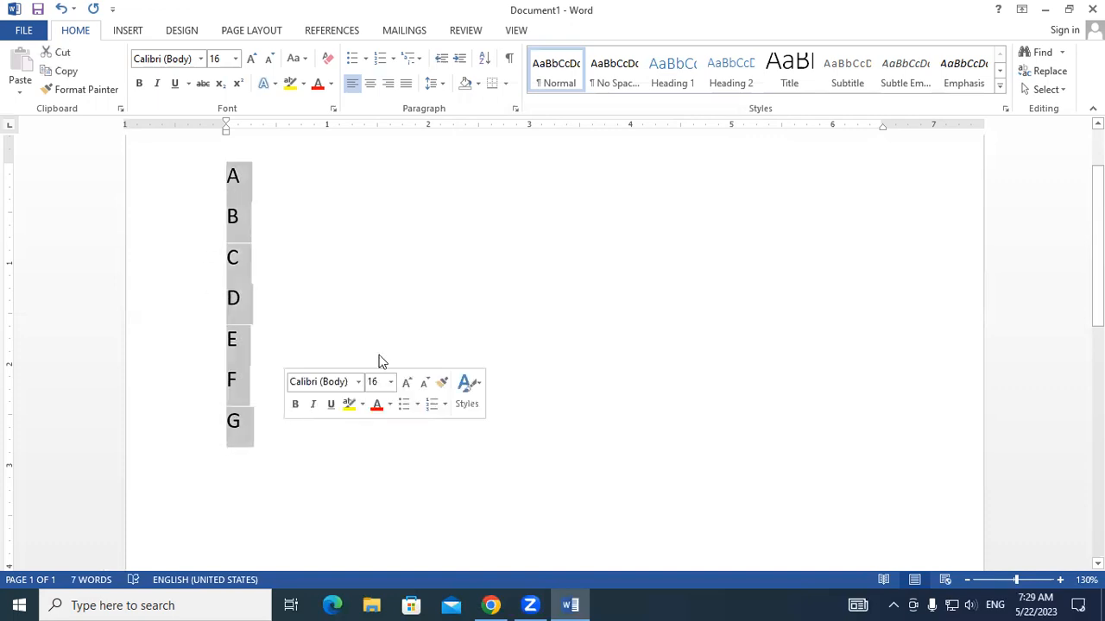
click(486, 60)
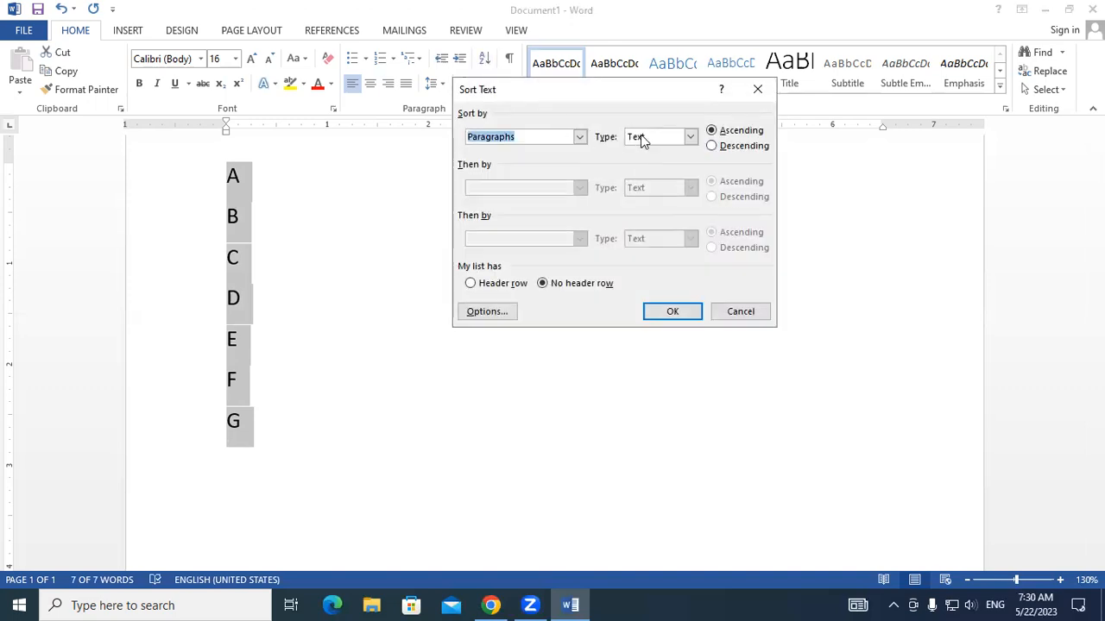
click(730, 148)
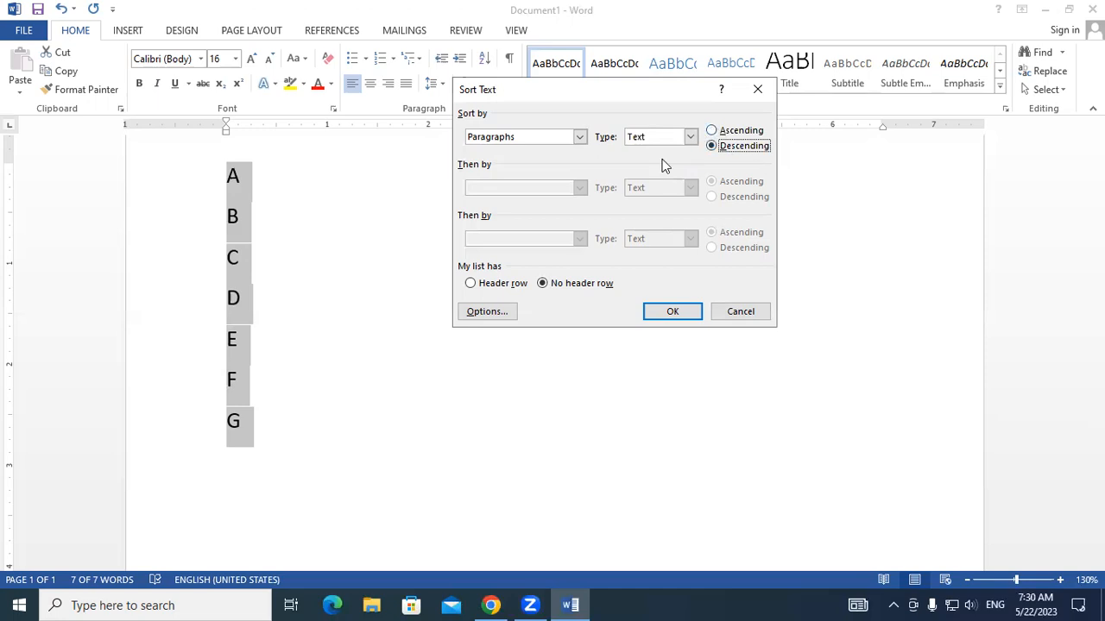
click(681, 316)
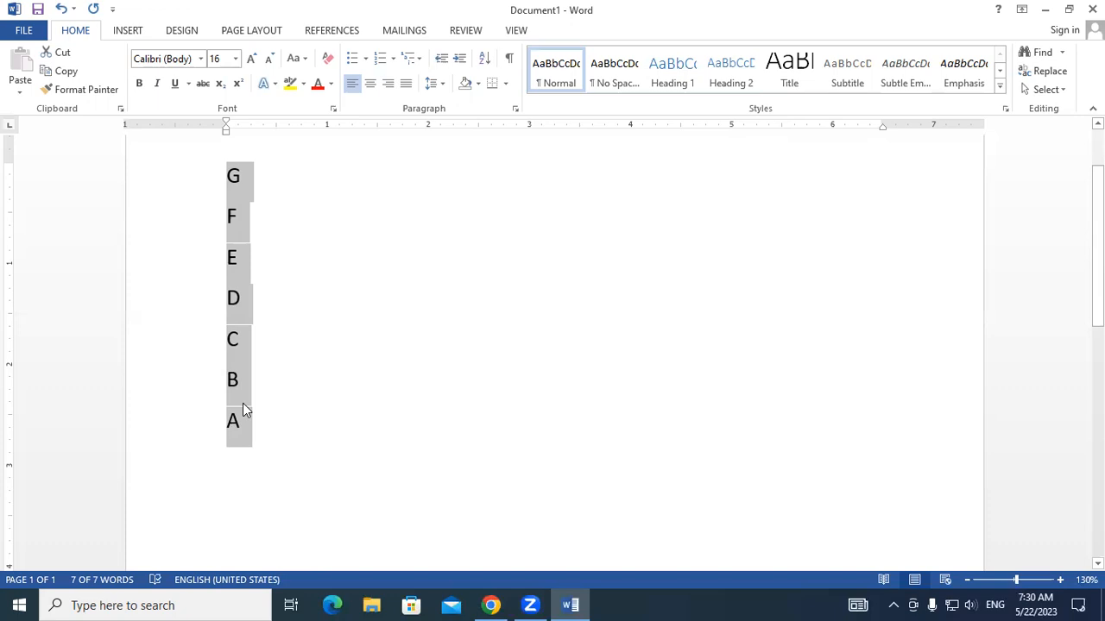
- Replace the letters with the numbers 2, 4, 3, 1, 6, 5, 8, 7, 10 and 9 on separate lines
key(Delete)
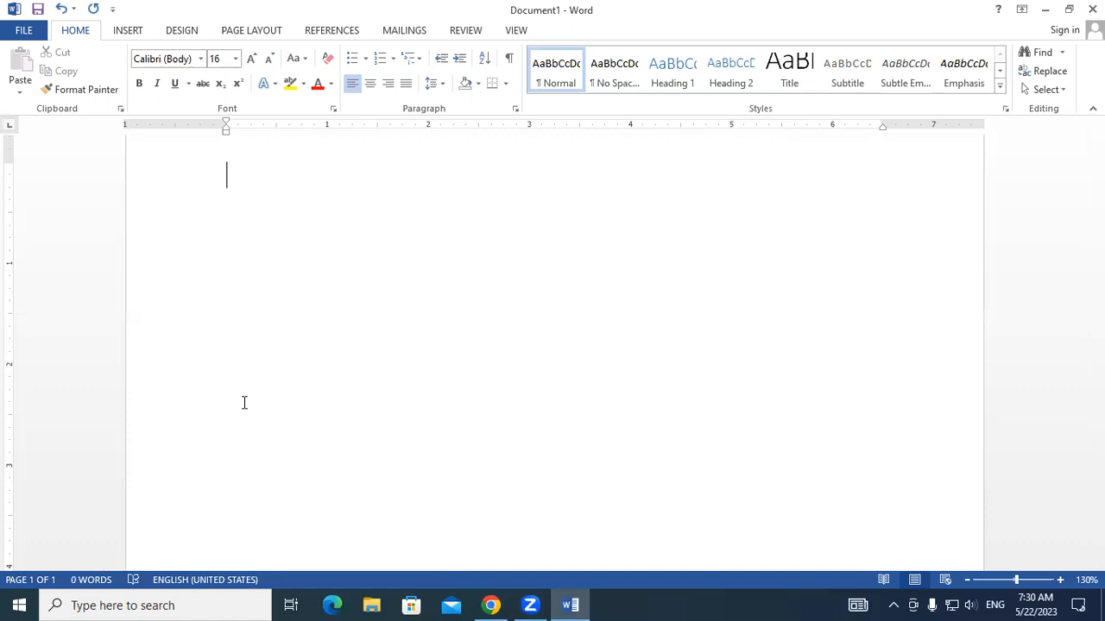
text(2)
key(Return)
text(4)
key(Return)
text(3)
key(Return)
text(1)
key(Return)
text(6)
key(Return)
text(5)
key(Return)
text(8)
key(Return)
text(7)
key(Return)
text(0)
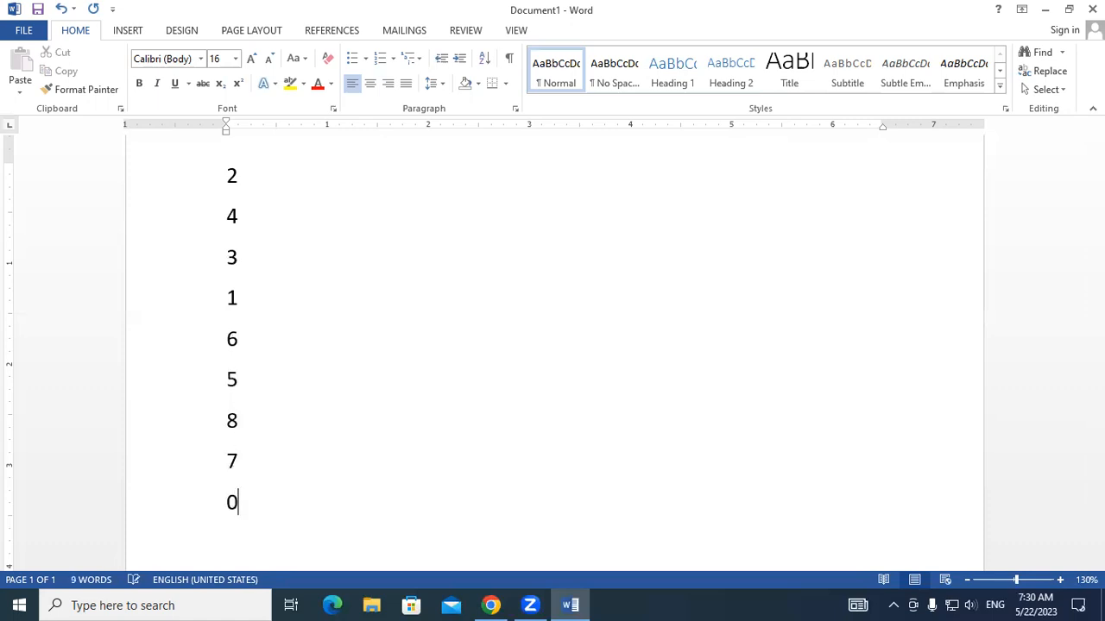
key(BackSpace)
text(109)
key(Return)
key(BackSpace)
key(BackSpace)
key(Return)
text(9)
key(Return)
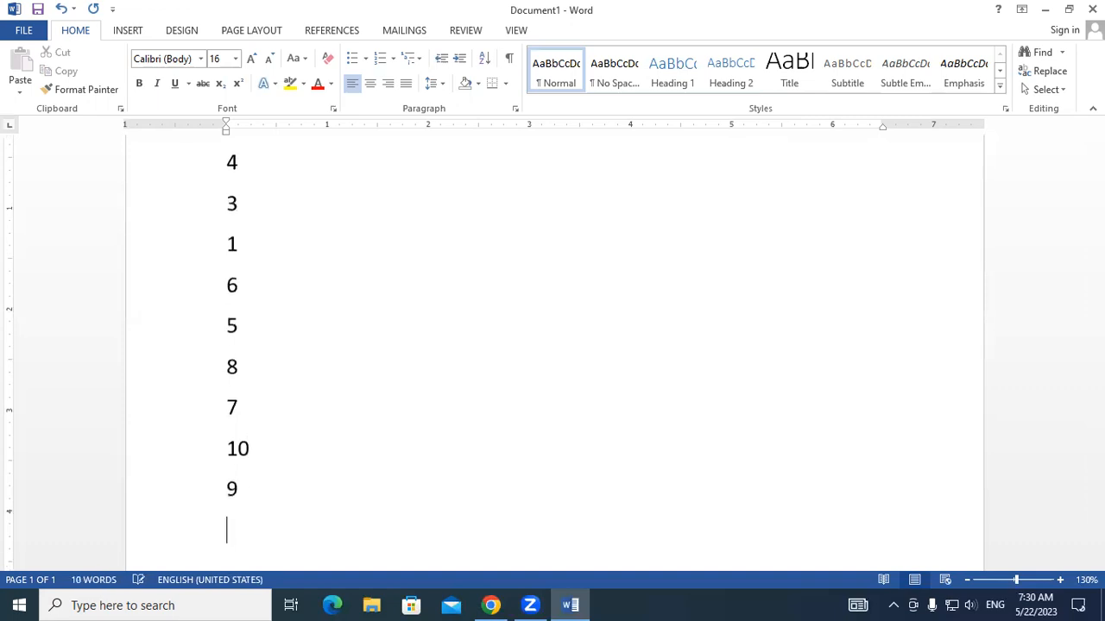
- Sort the whole list of numbers by paragraphs as numbers in ascending order
scroll(306, 270, up, 1)
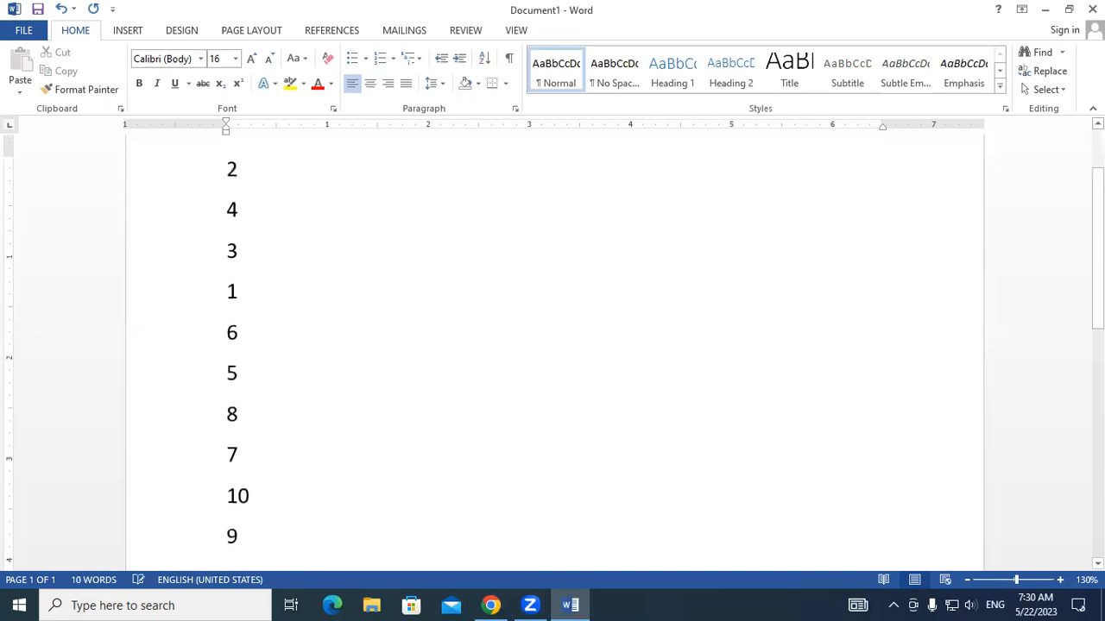
scroll(306, 270, down, 1)
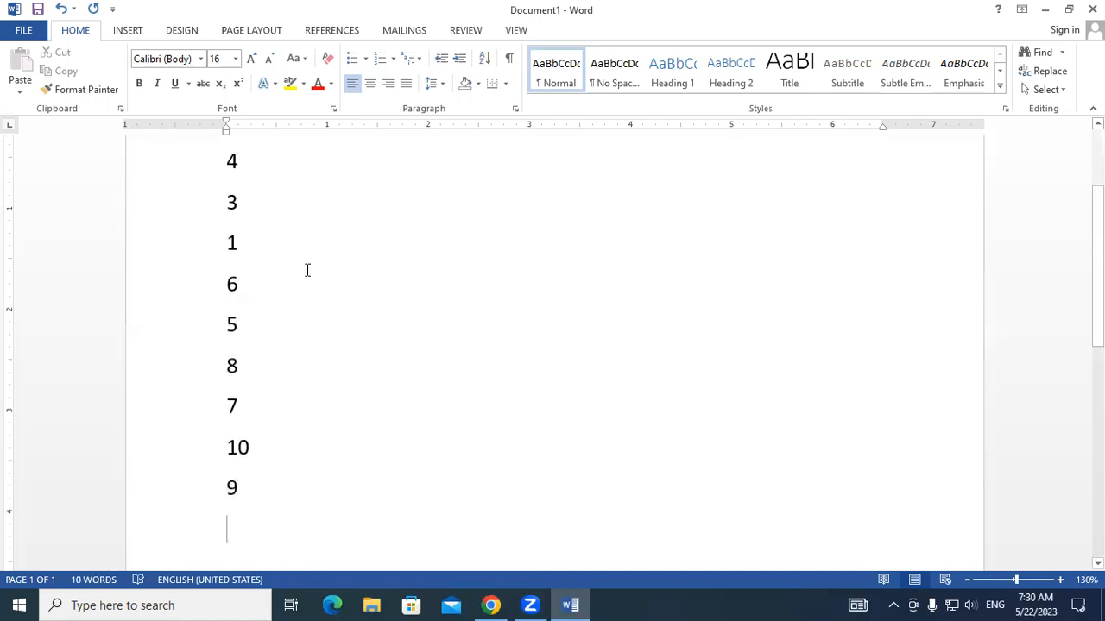
scroll(230, 164, up, 1)
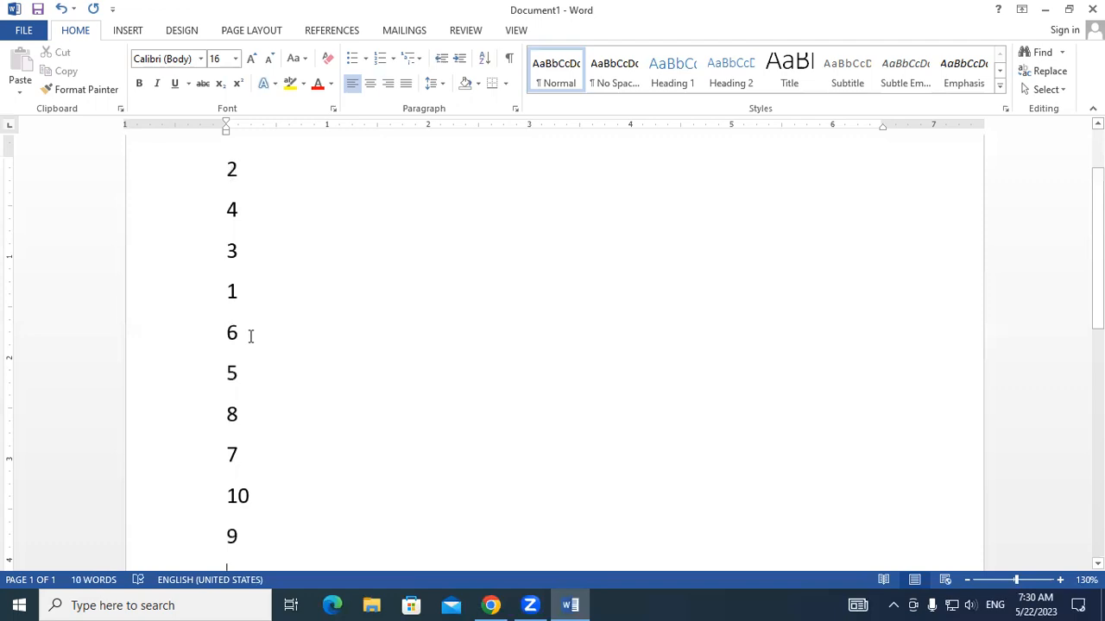
key(ctrl+a)
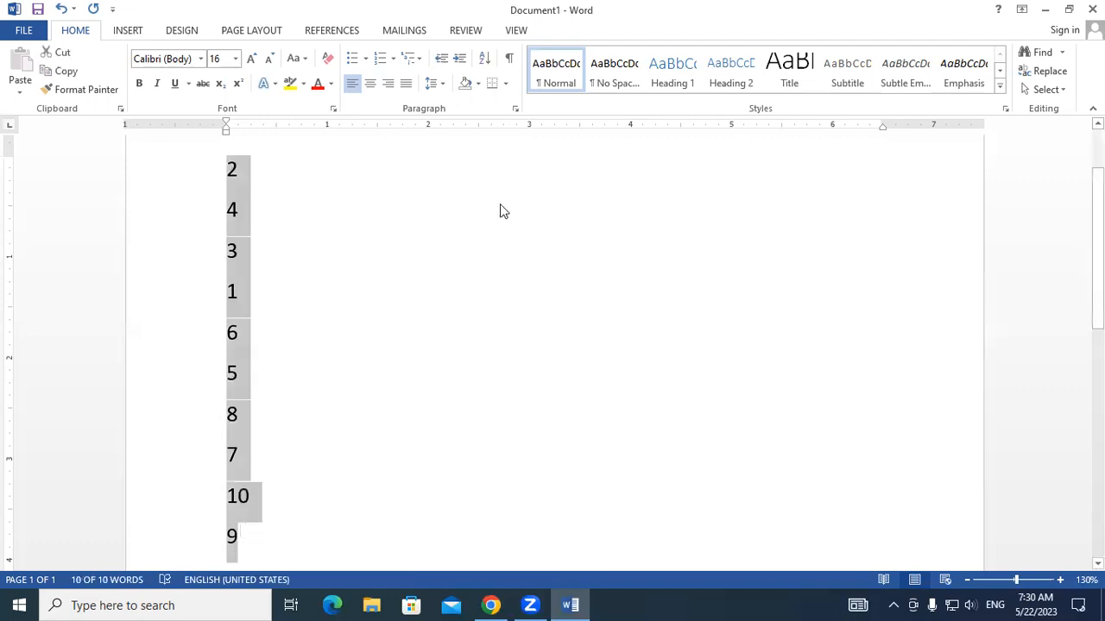
click(484, 60)
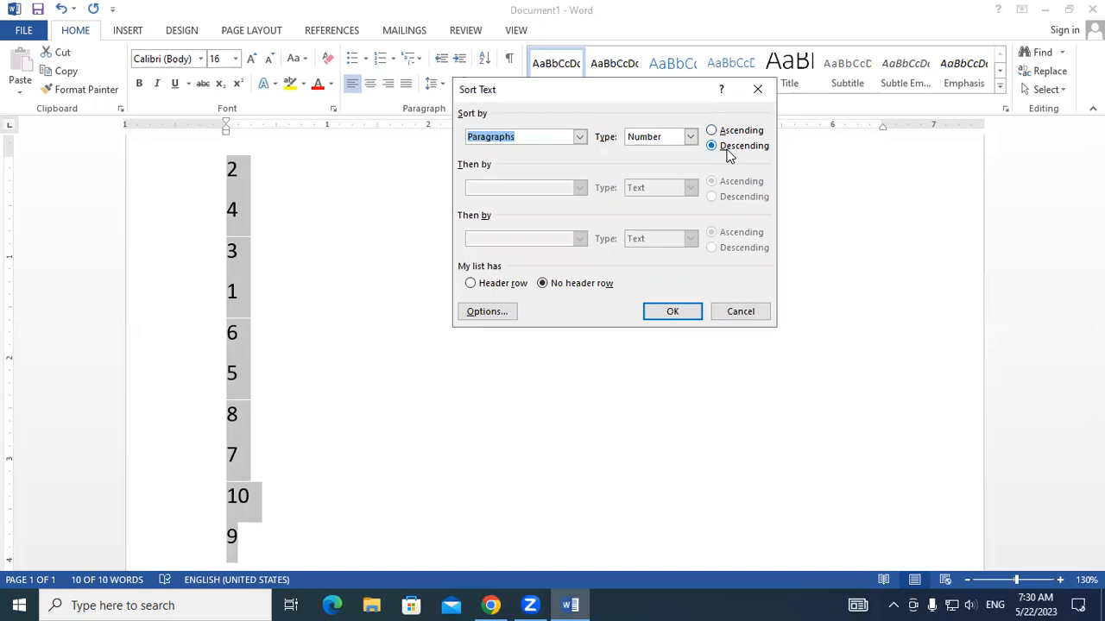
click(713, 131)
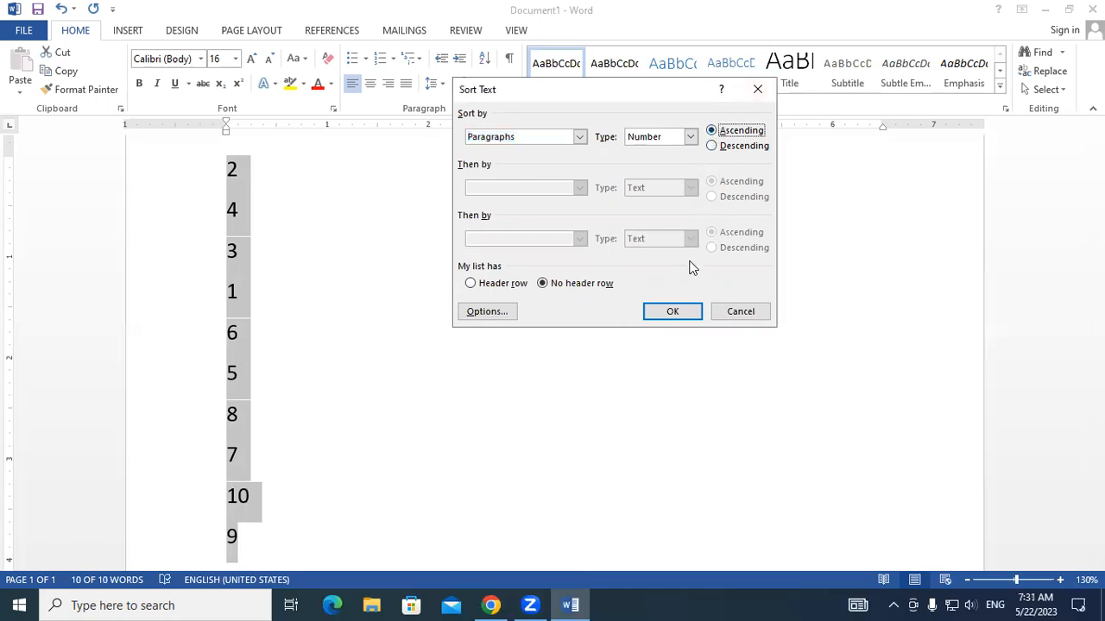
click(681, 313)
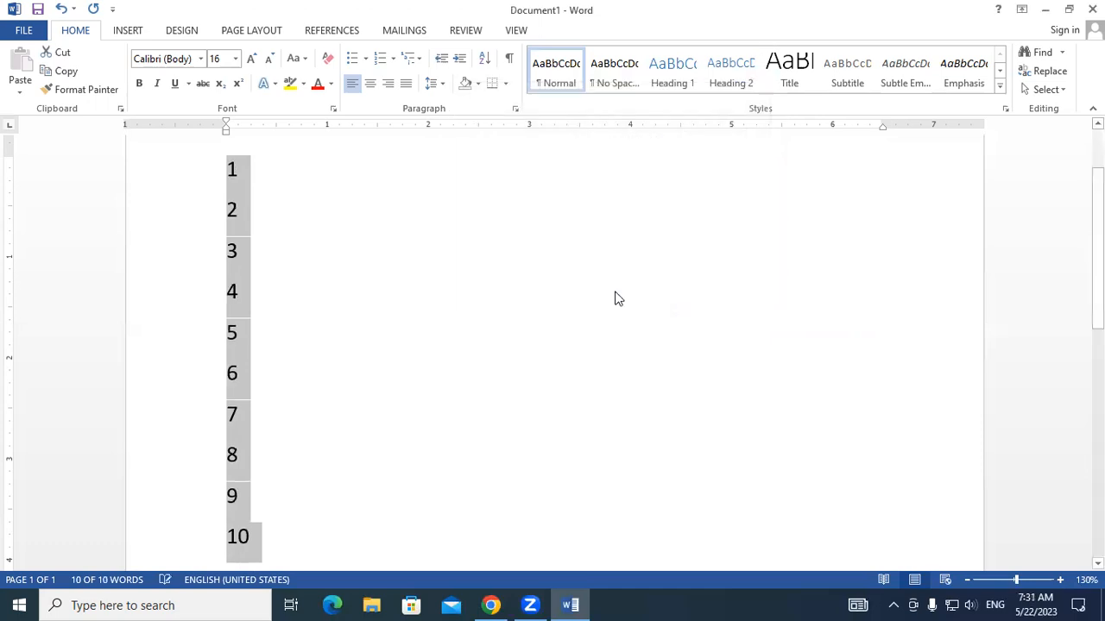
- Sort the list of numbers by paragraphs as numbers in descending order
click(457, 270)
drag(228, 167, 254, 547)
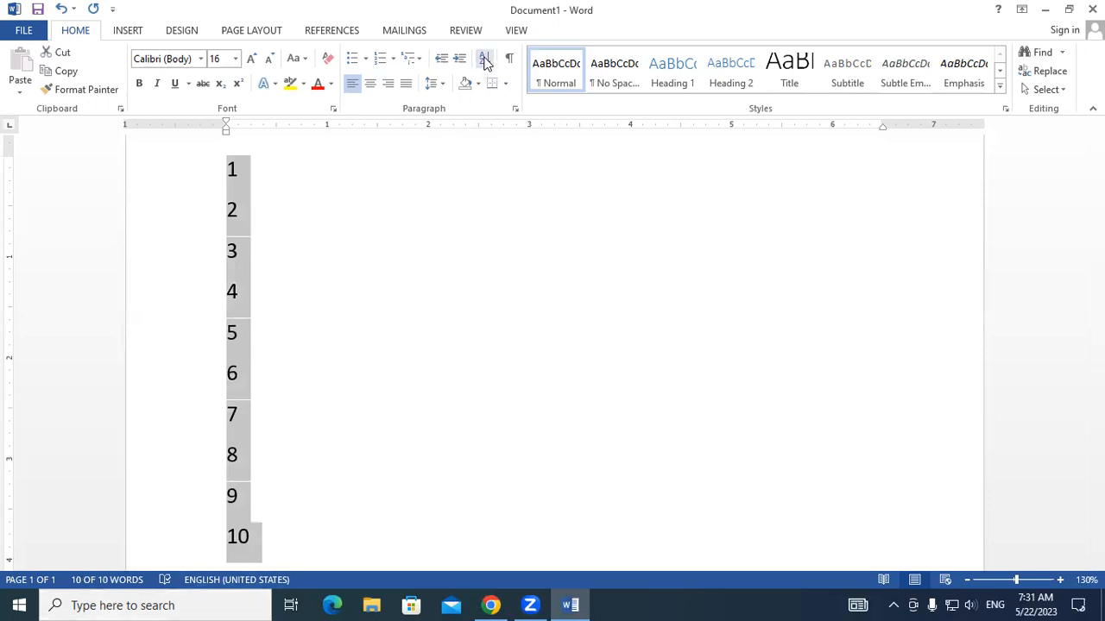
click(485, 61)
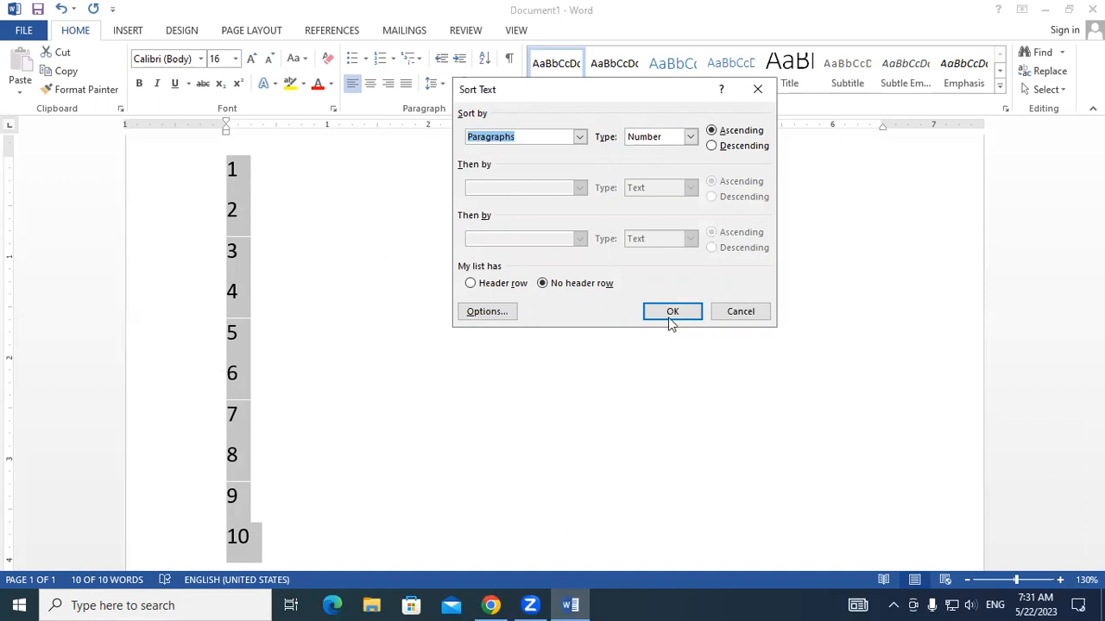
click(712, 147)
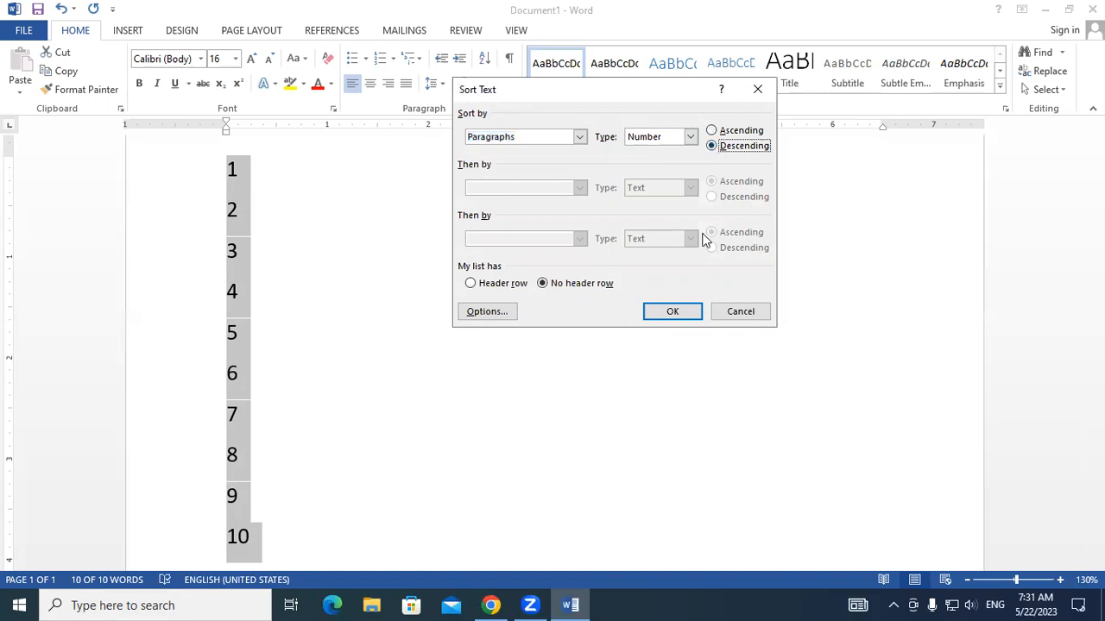
click(672, 311)
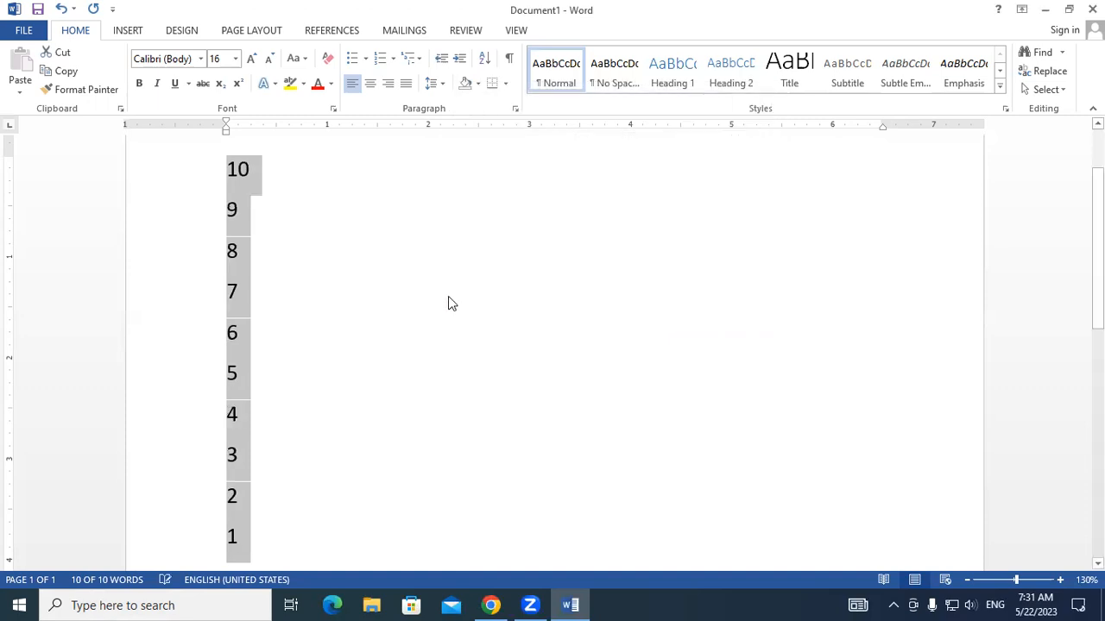
- Examine the order of the sorted numbers from the start of the list
click(449, 298)
drag(229, 170, 242, 464)
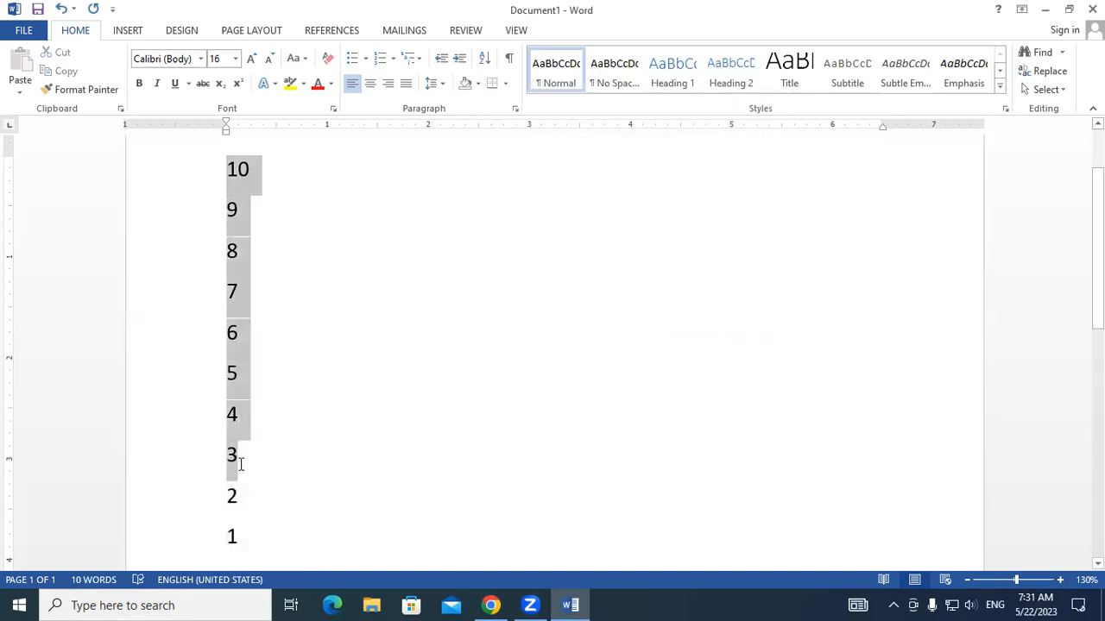
double_click(254, 169)
double_click(231, 209)
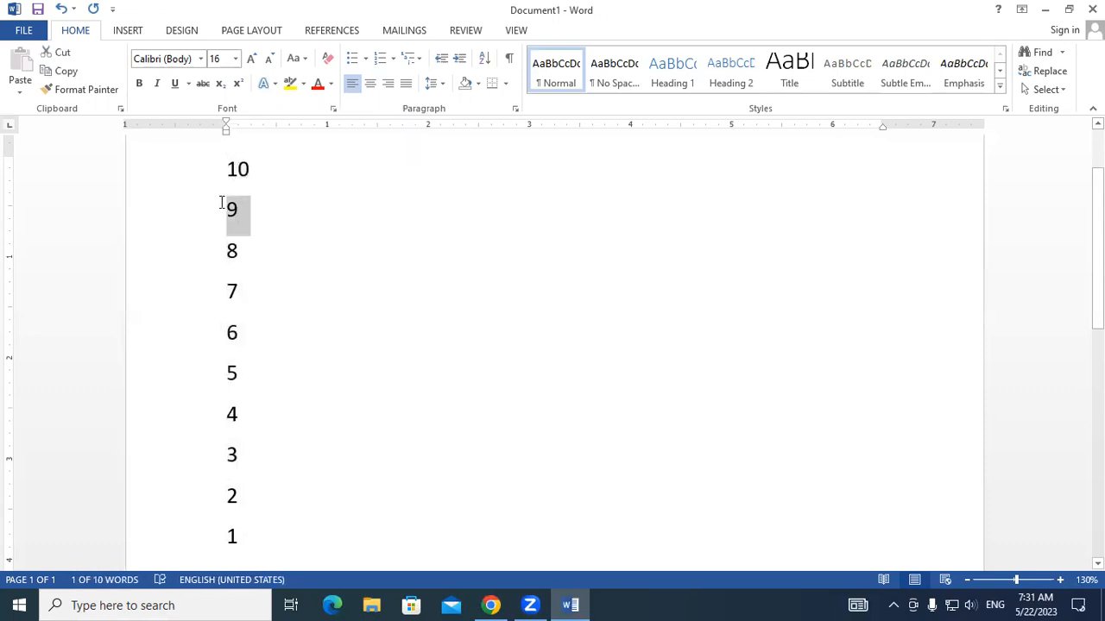
double_click(231, 250)
click(229, 152)
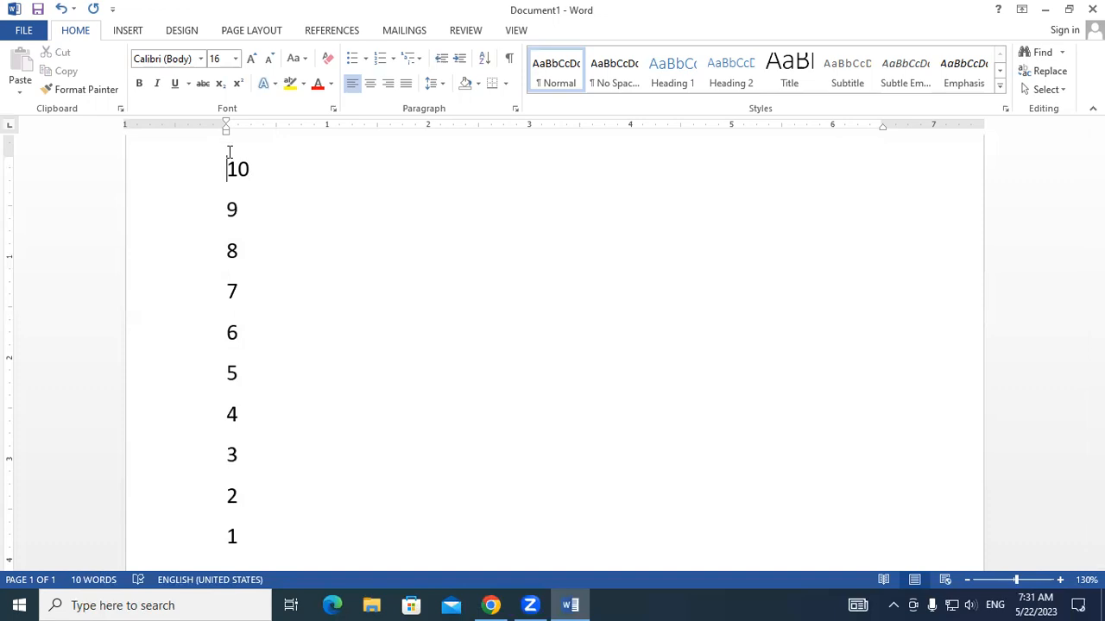
- Replace the whole number list with sample paragraphs generated by =rand()
key(ctrl+a)
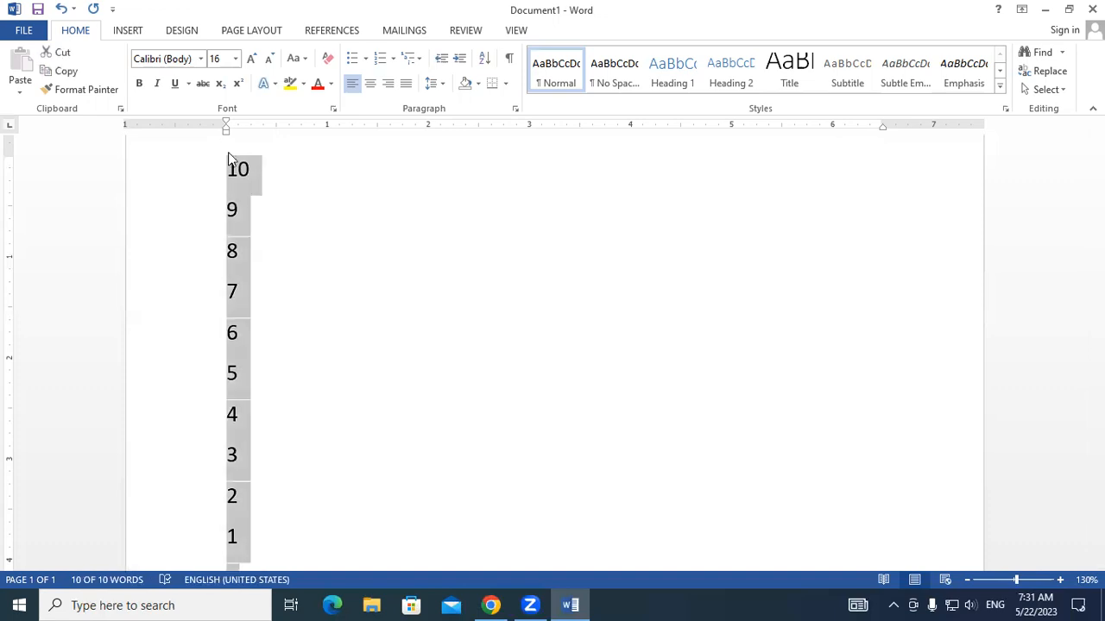
key(Delete)
text(=rand()
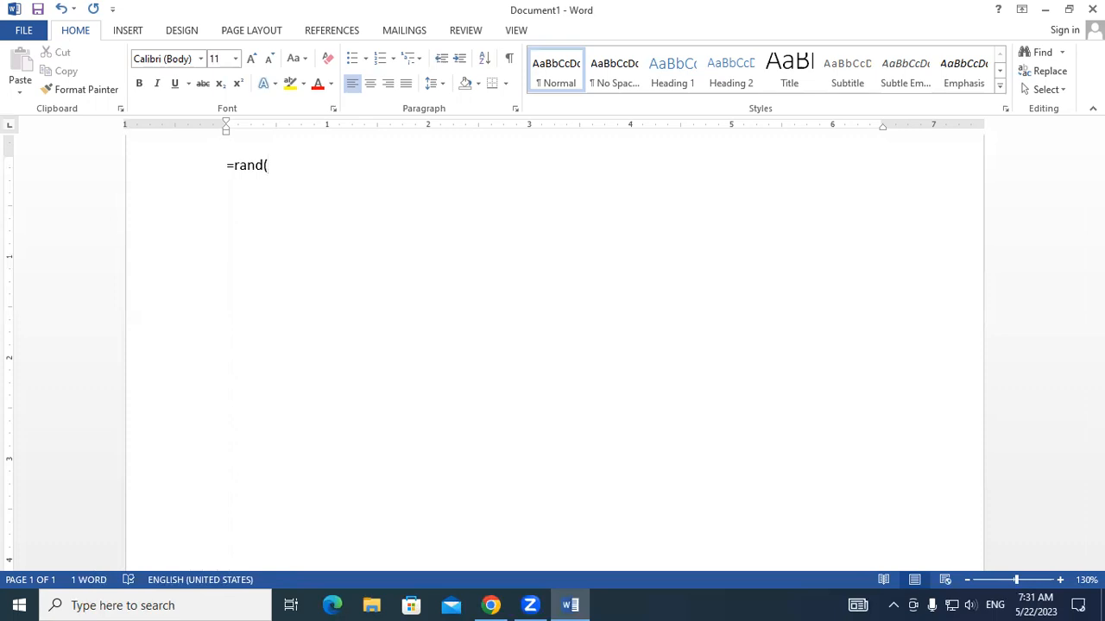
text())
key(Return)
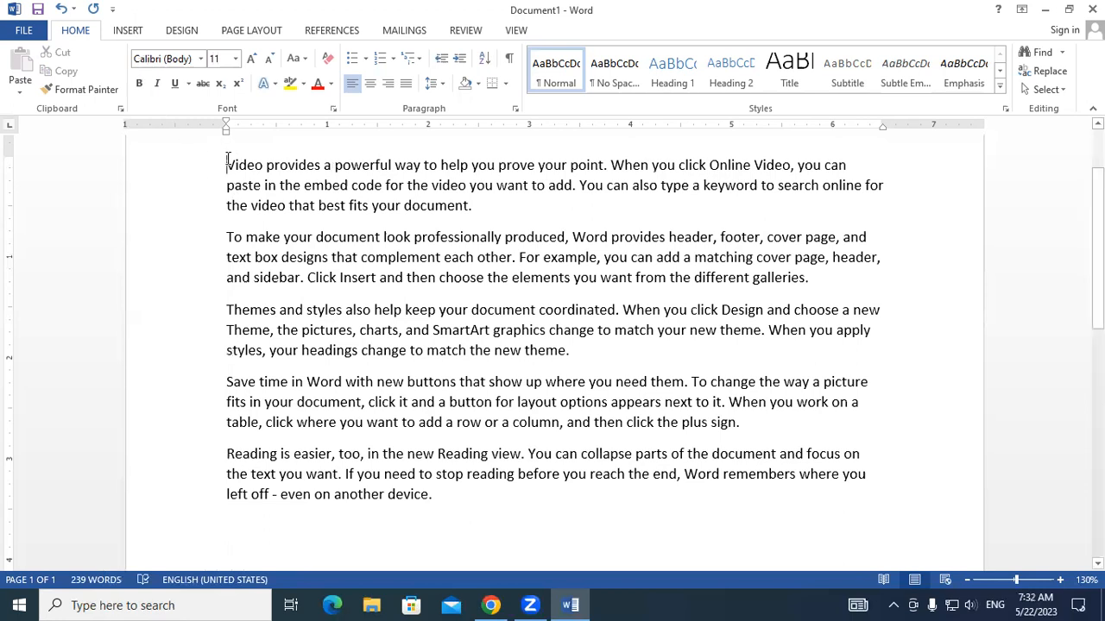
- Prefix the five sample paragraphs, in order from the first, with the letters C, D, B, A and E, each followed by a space
click(228, 164)
text(c)
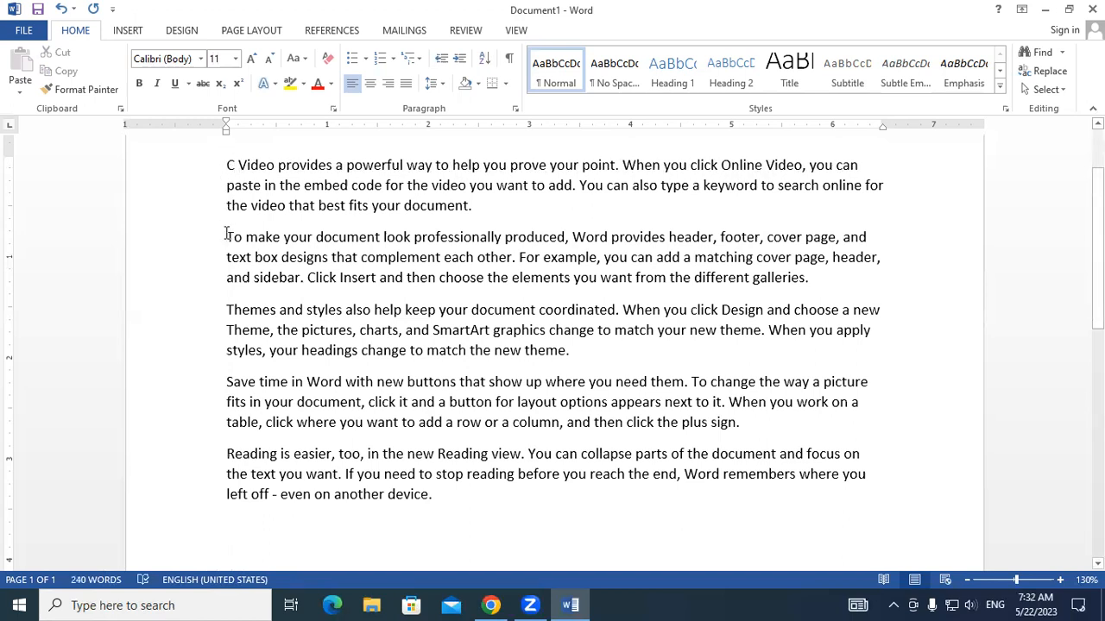
click(227, 236)
text(d)
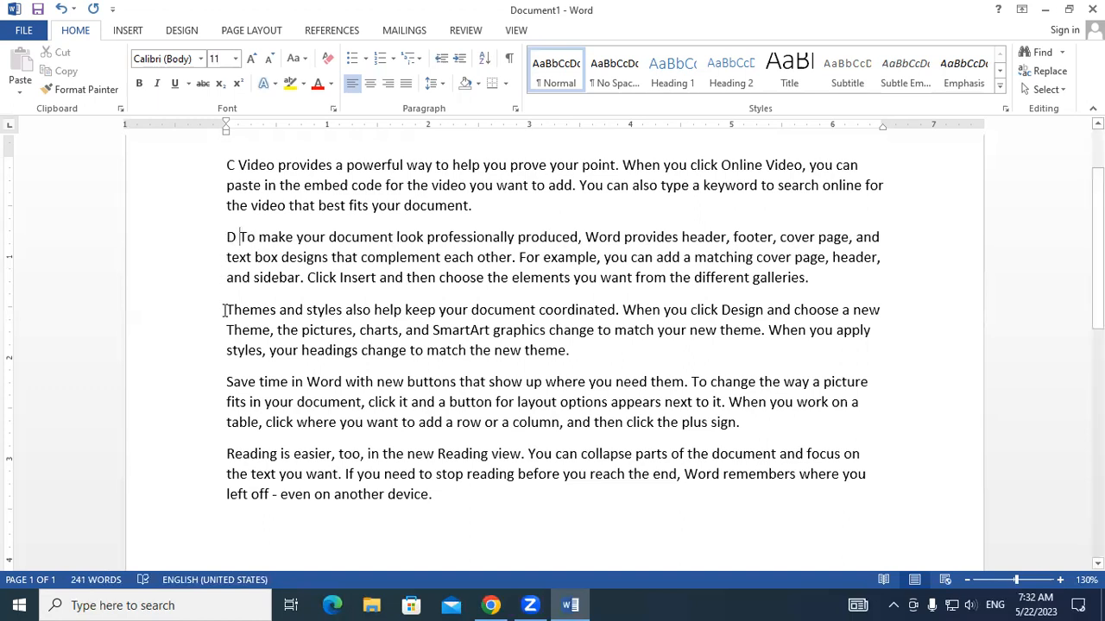
click(224, 310)
text(b)
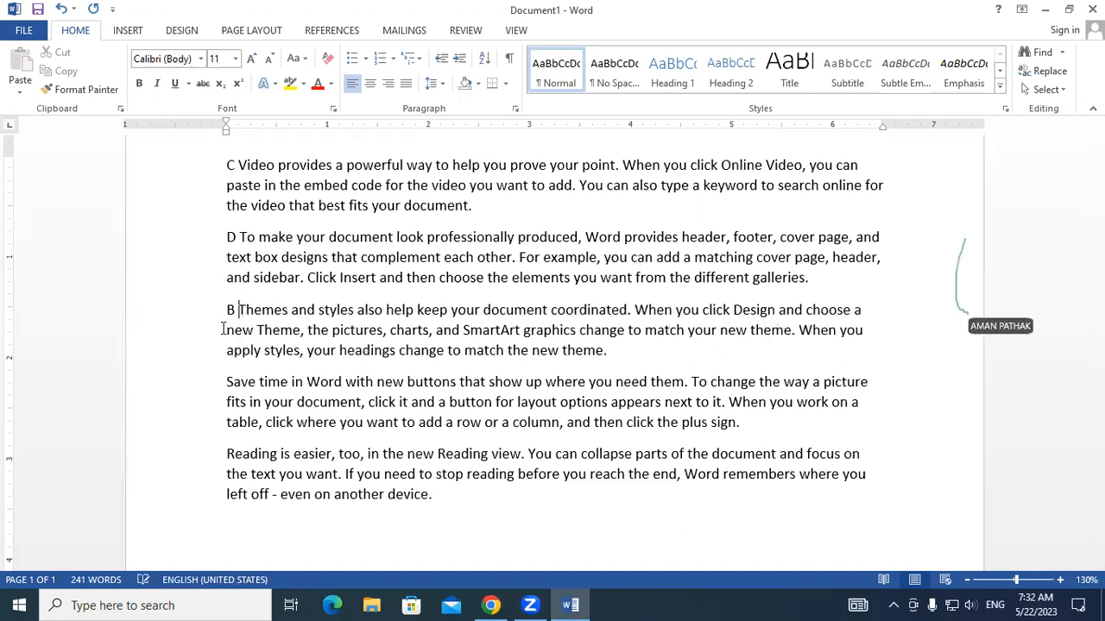
click(225, 382)
text(a)
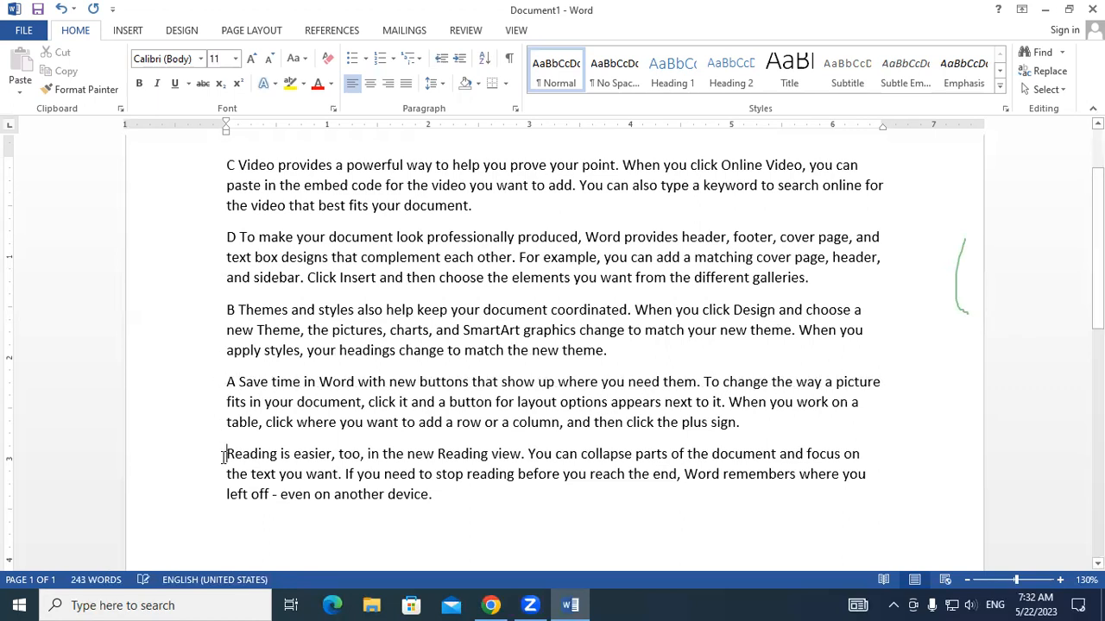
click(224, 455)
text(e)
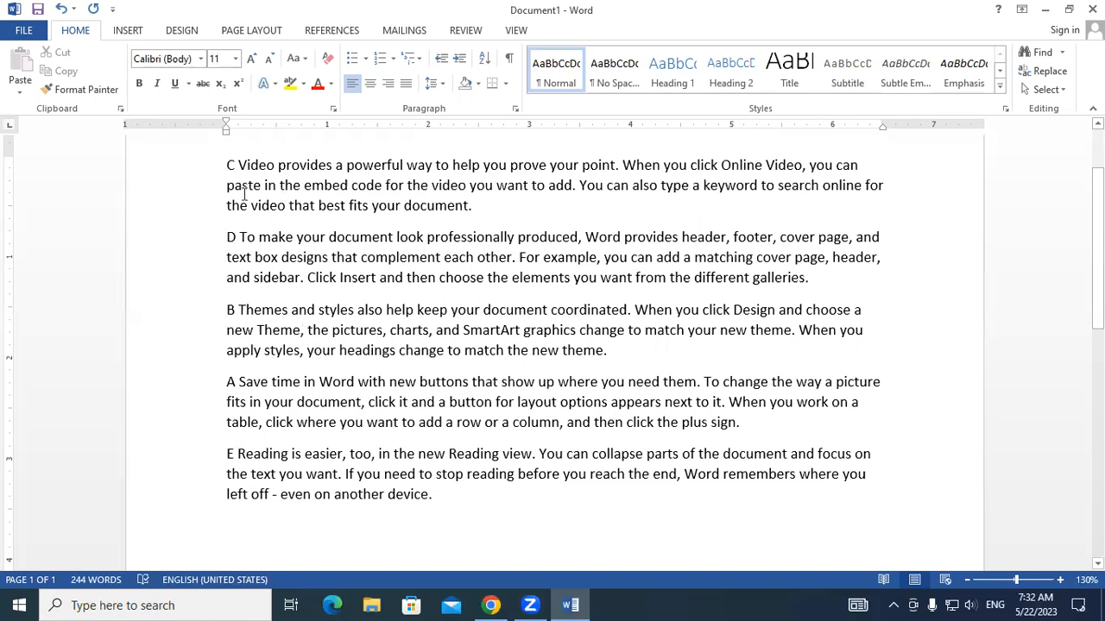
- Sort the five lettered paragraphs by paragraphs as text in ascending order
drag(224, 165, 468, 512)
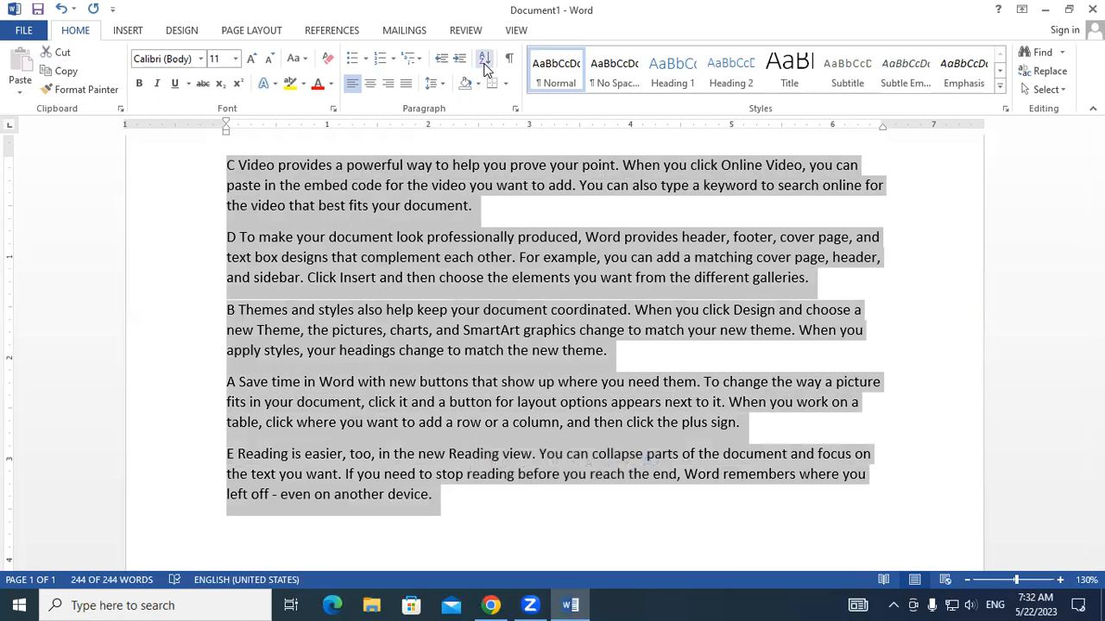
click(484, 61)
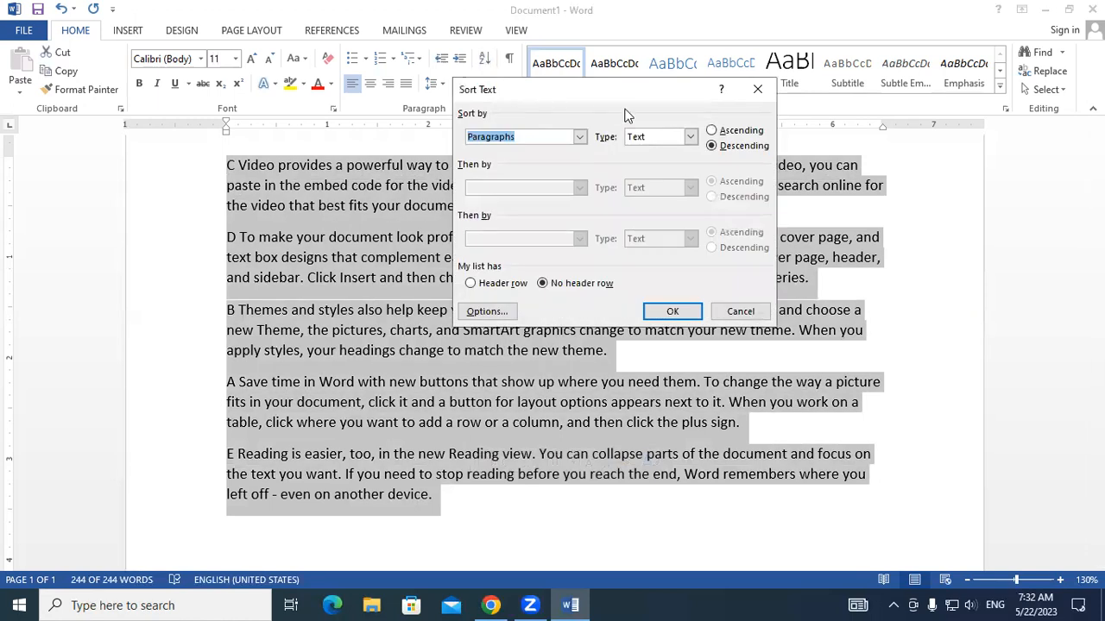
click(725, 131)
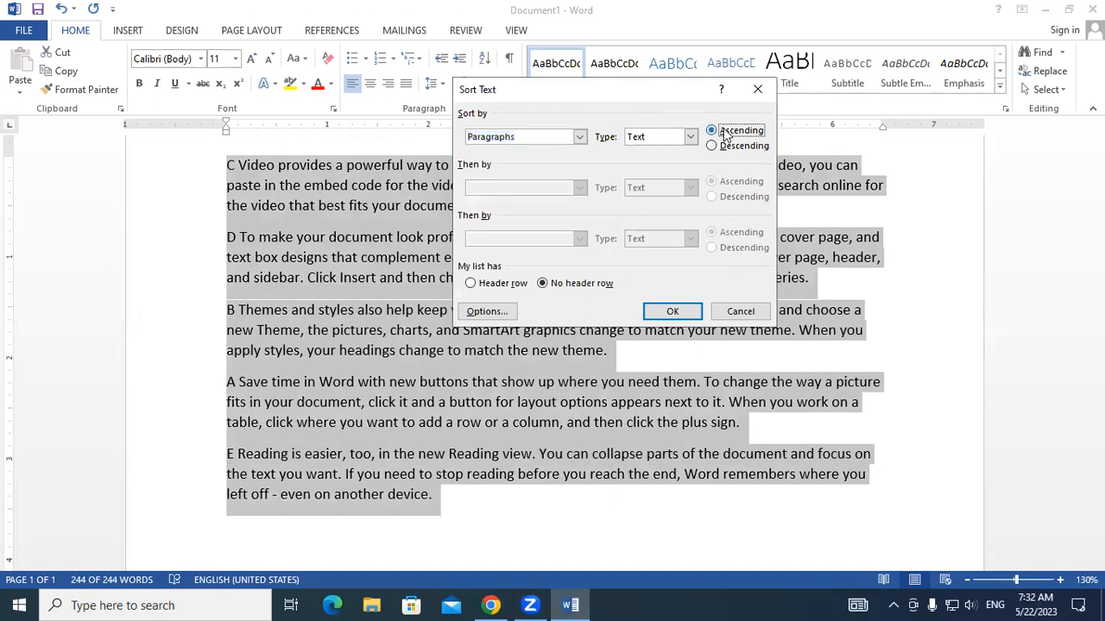
click(673, 312)
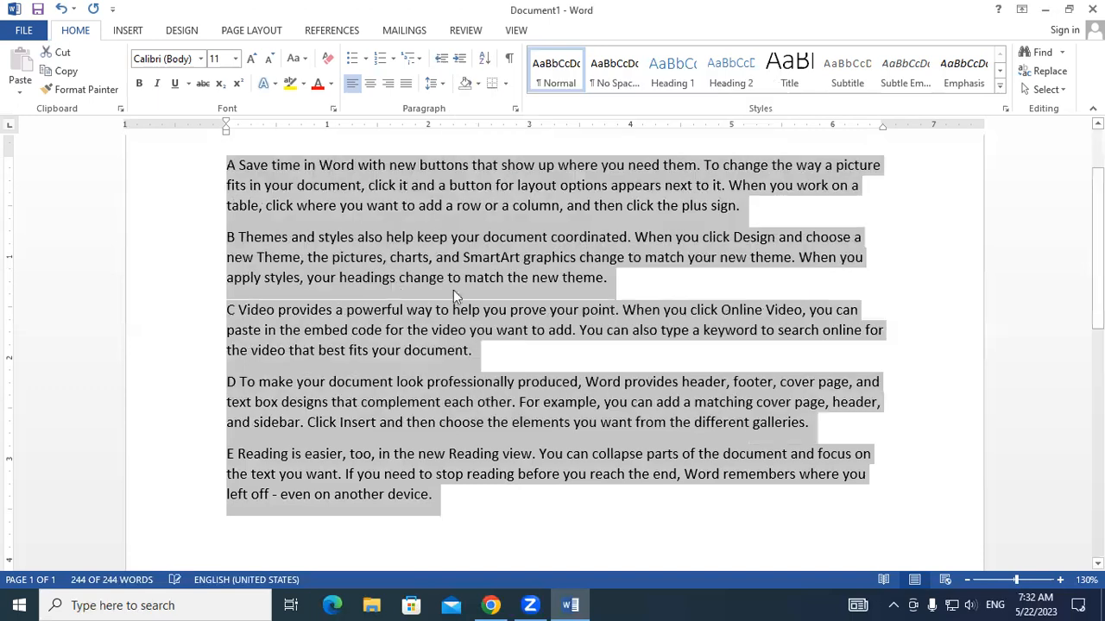
- Examine the leading letter of each sorted paragraph from the first to the last
click(332, 277)
double_click(228, 164)
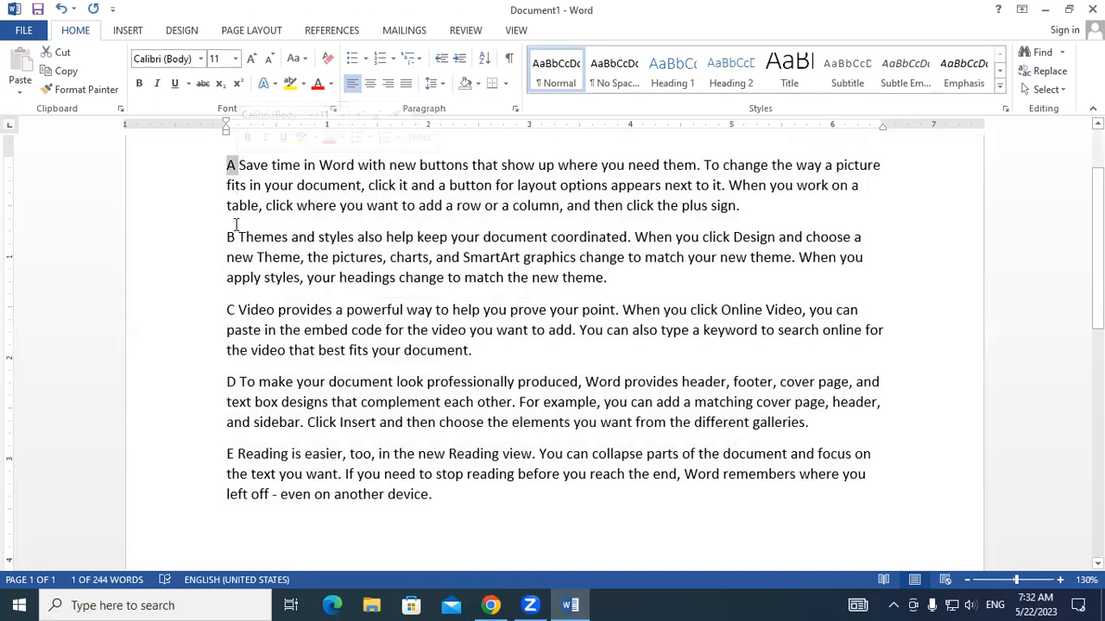
double_click(230, 237)
double_click(230, 310)
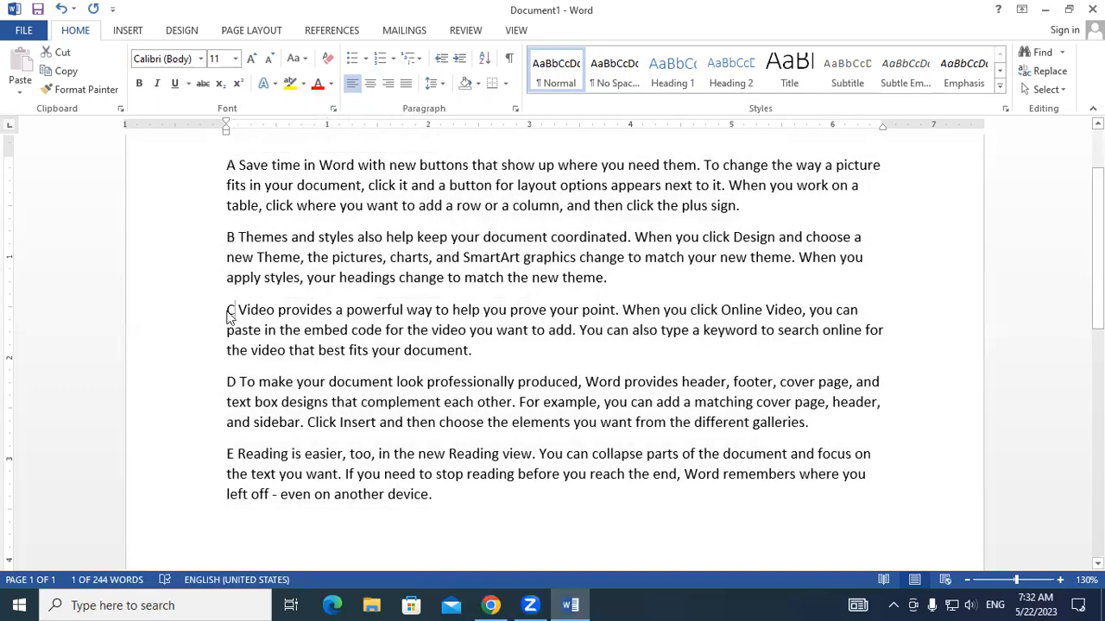
click(228, 381)
double_click(230, 454)
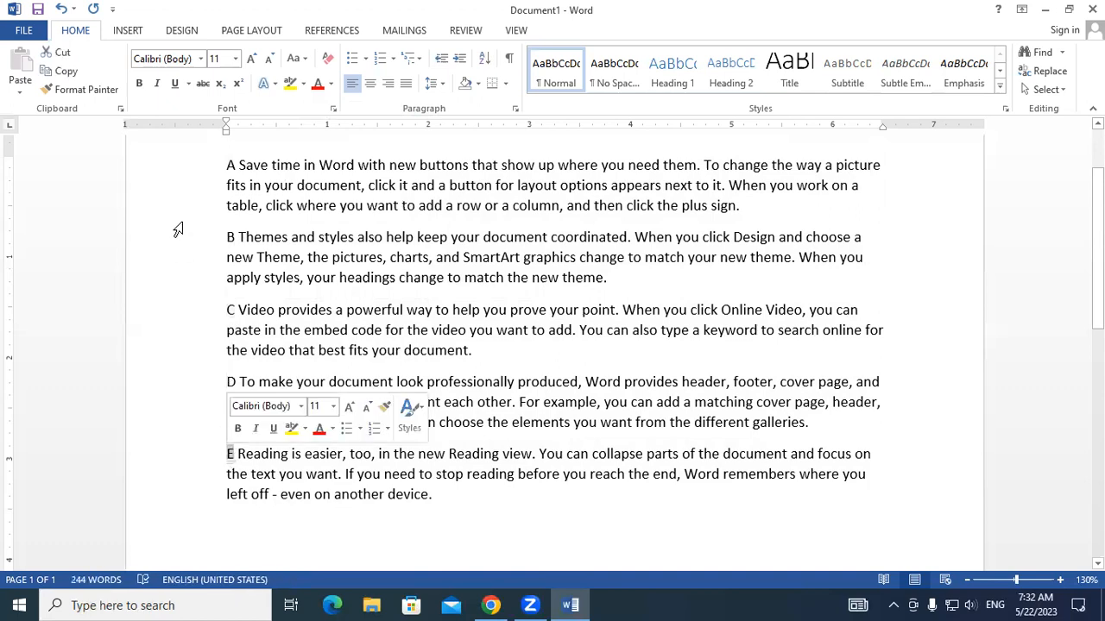
click(178, 205)
click(389, 499)
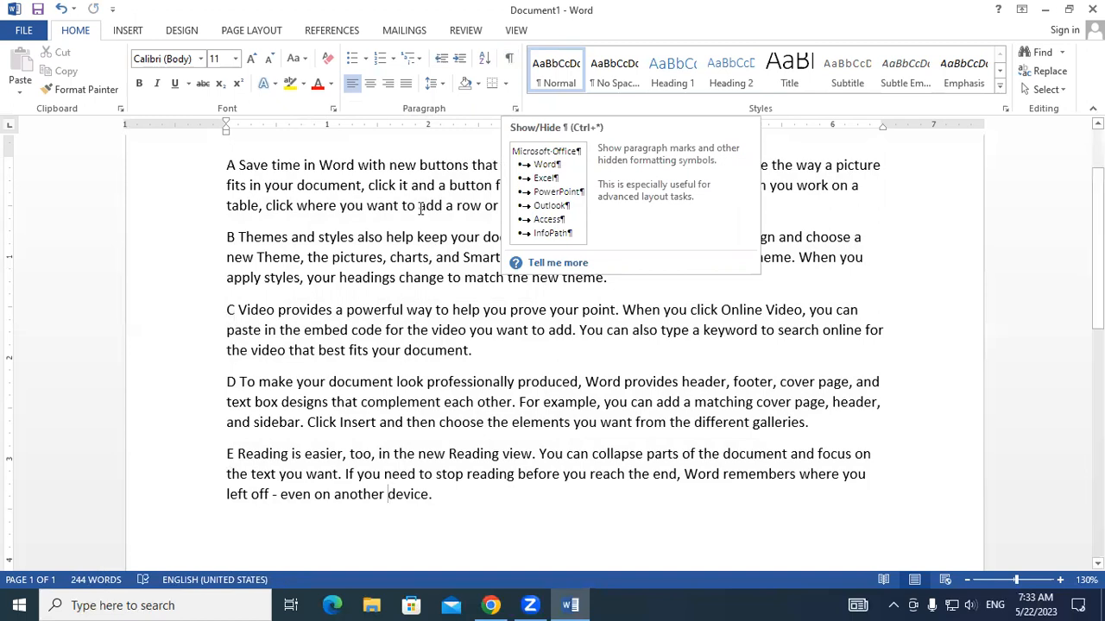
- Show the paragraph marks and other hidden formatting symbols in the document
drag(226, 164, 512, 511)
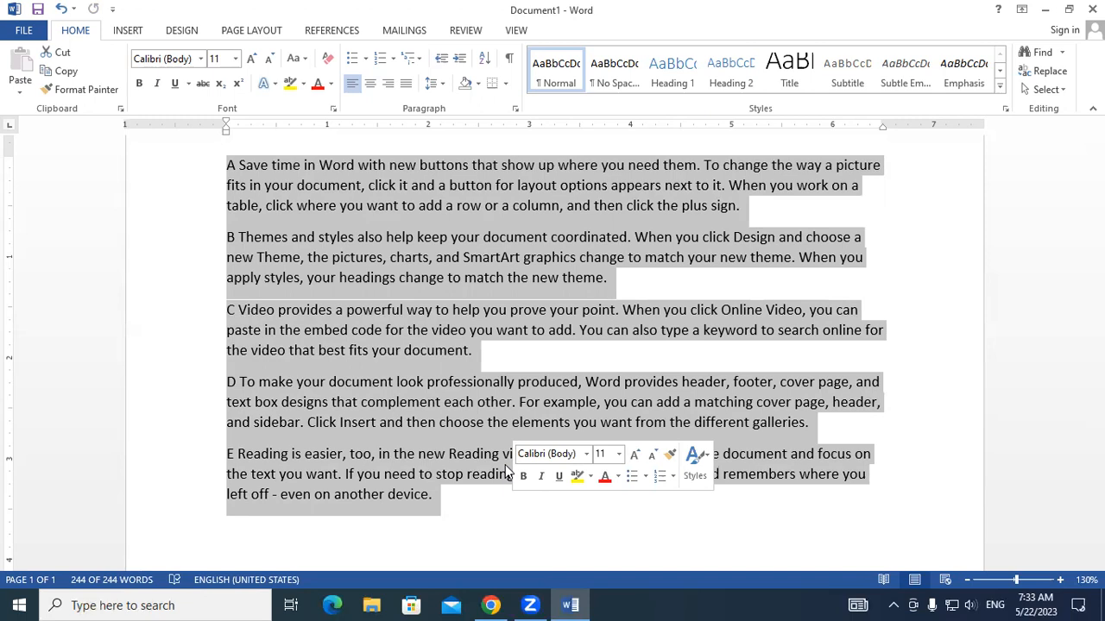
click(315, 207)
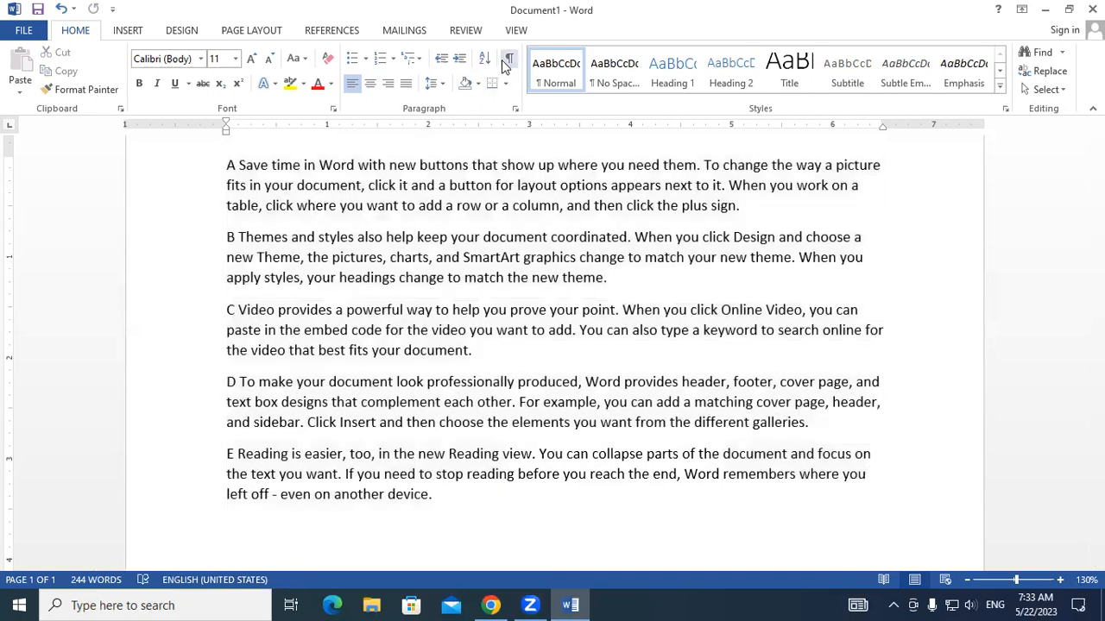
click(506, 62)
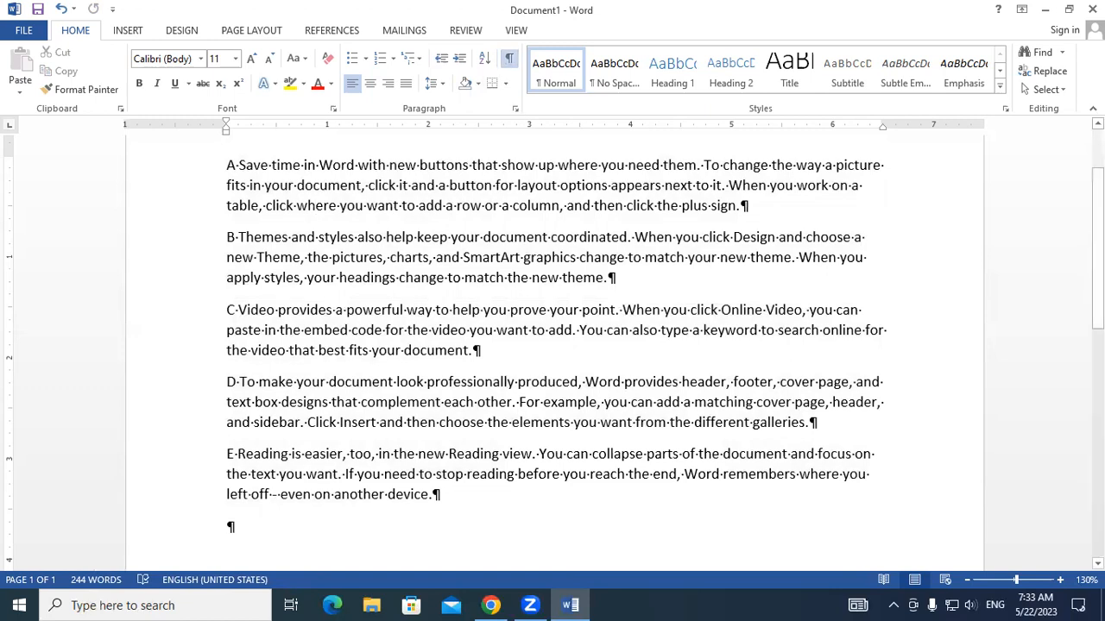
- Add four paragraph breaks in the empty line below the last paragraph, and fill the new last line with spaces followed by five tabs
scroll(971, 207, down, 3)
scroll(486, 333, down, 2)
click(292, 256)
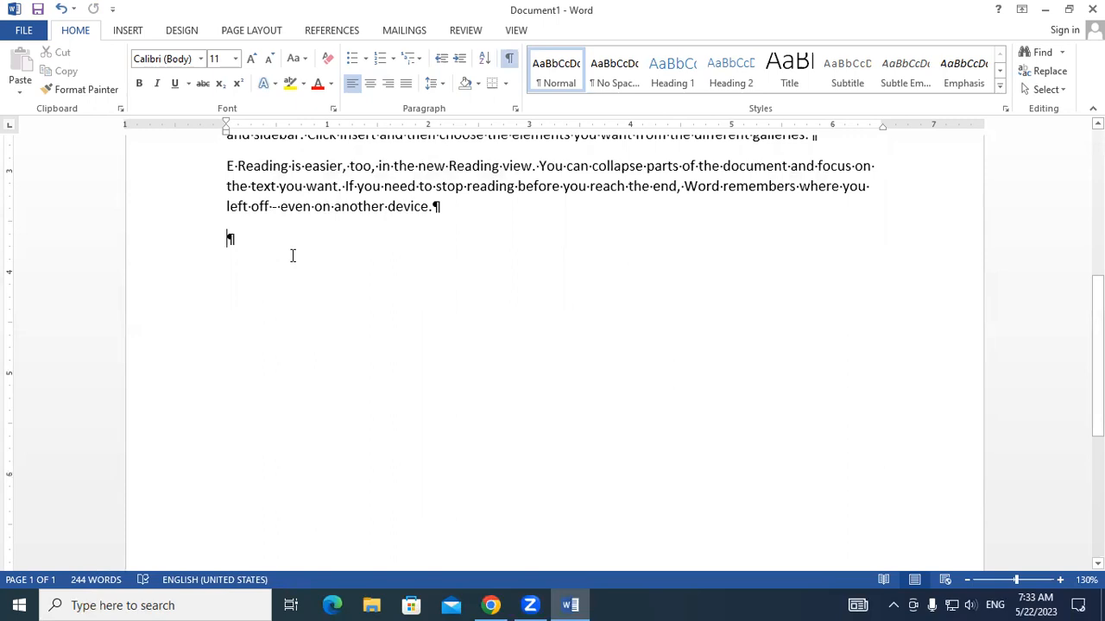
key(Return)
key(Return)
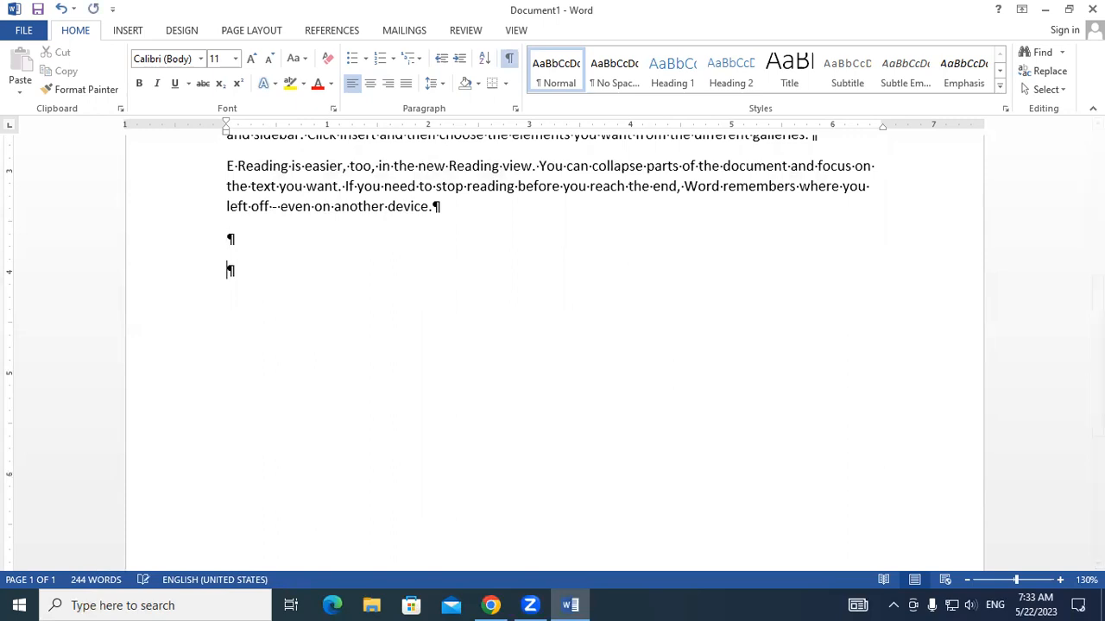
key(Return)
key(Return)
key(Tab)
key(Tab)
key(Tab)
key(Tab)
key(Tab)
- Point out the paragraph marks, space dots and tab arrows in the blank lines and in the first lettered paragraph
click(241, 337)
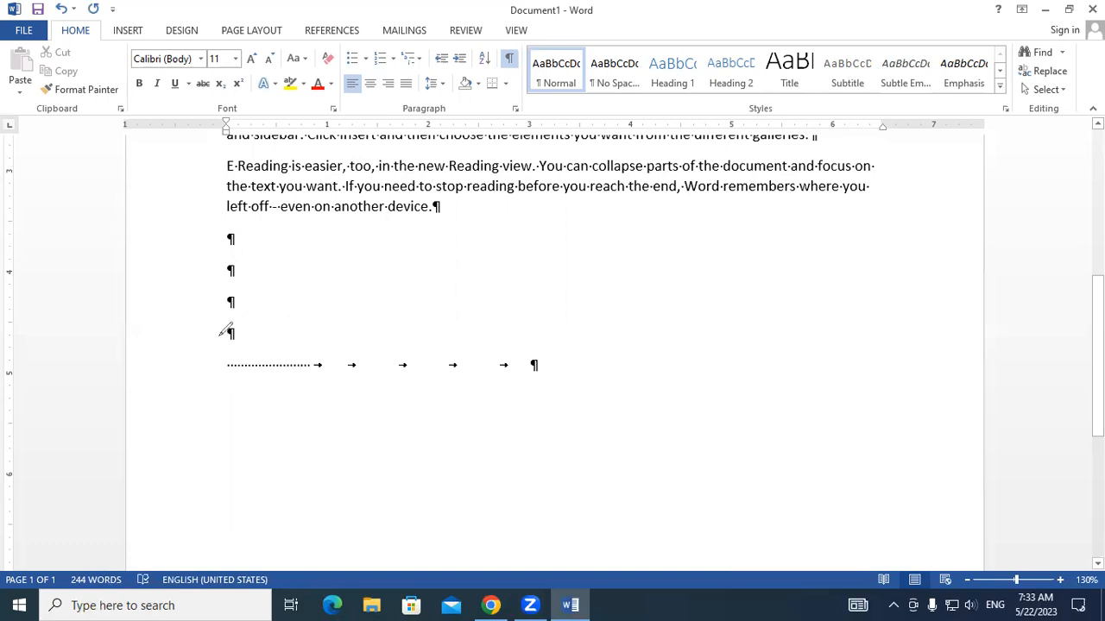
drag(226, 330, 286, 311)
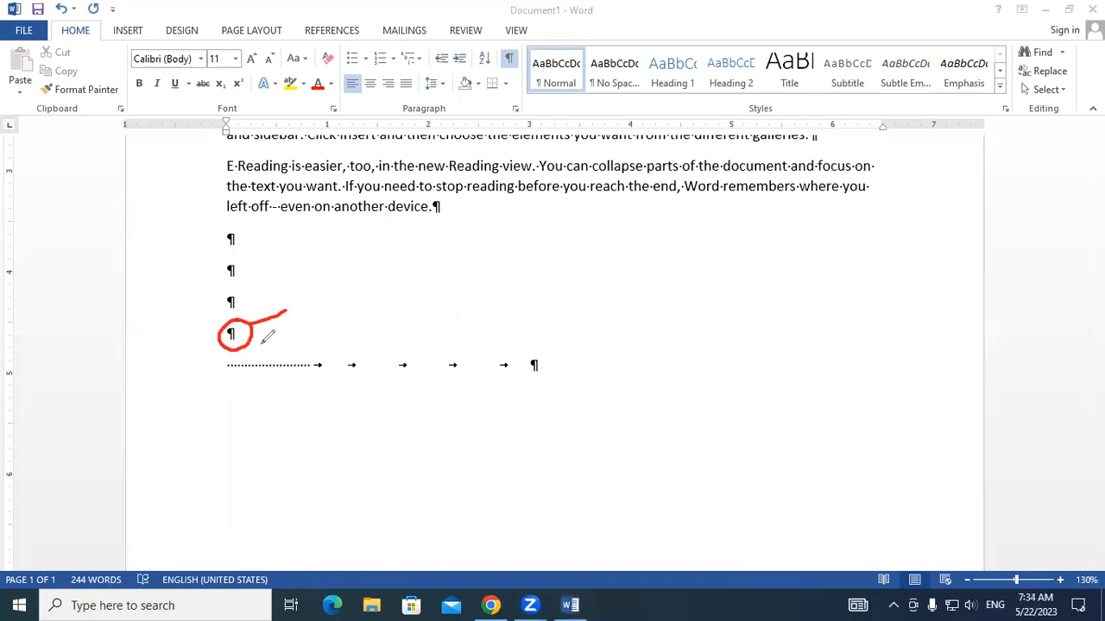
drag(221, 369, 360, 371)
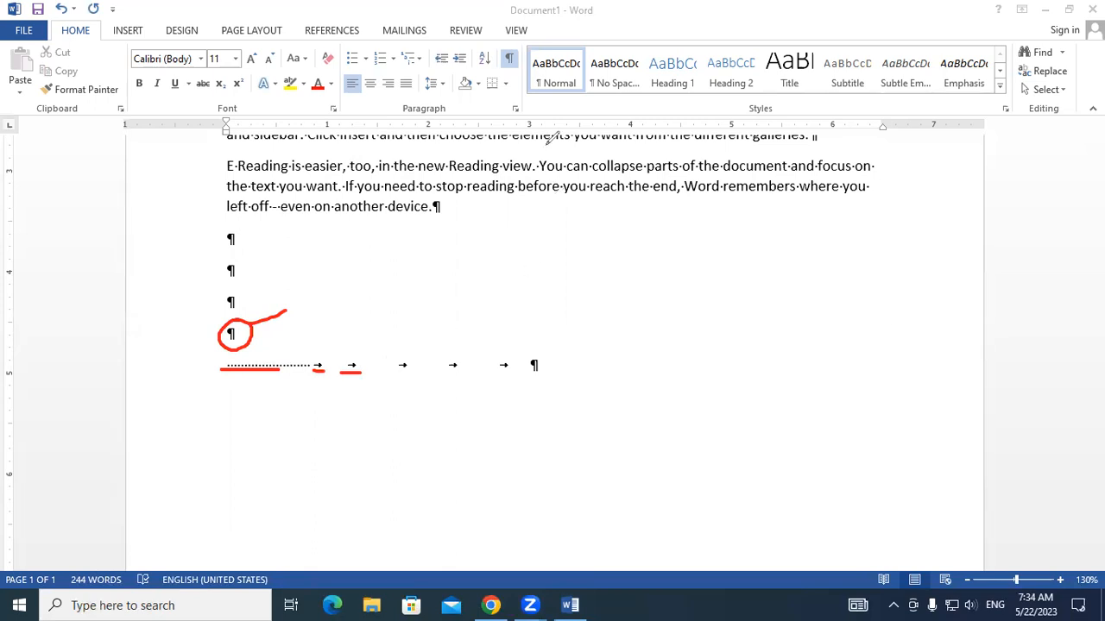
mouse_move(228, 397)
mouse_down()
mouse_move(264, 291)
mouse_move(347, 370)
mouse_up()
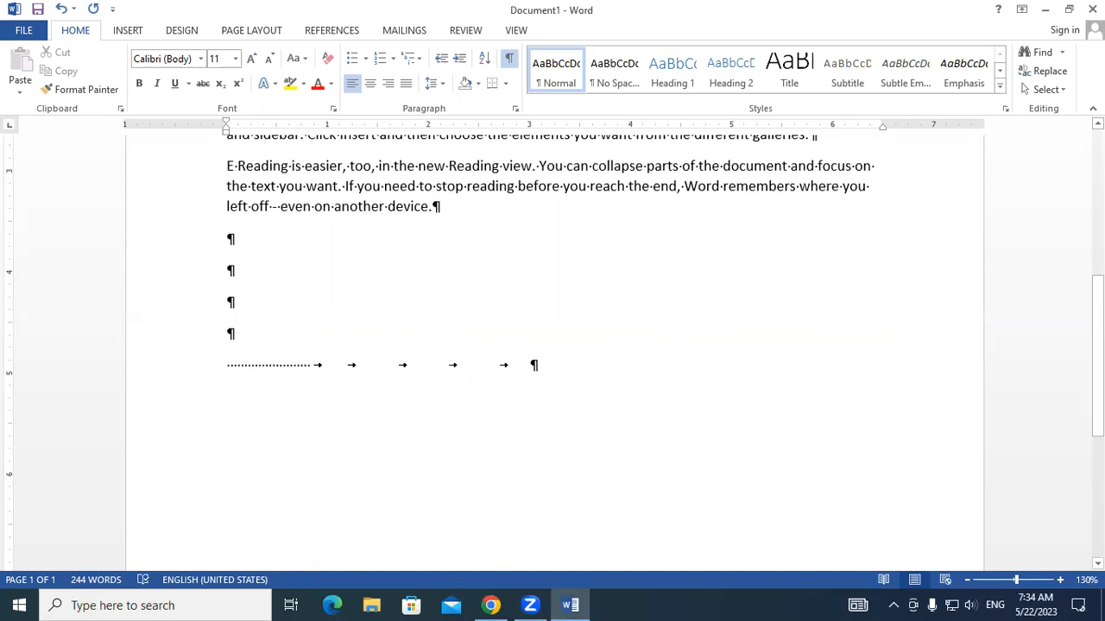
scroll(1097, 345, up, 3)
scroll(552, 345, up, 2)
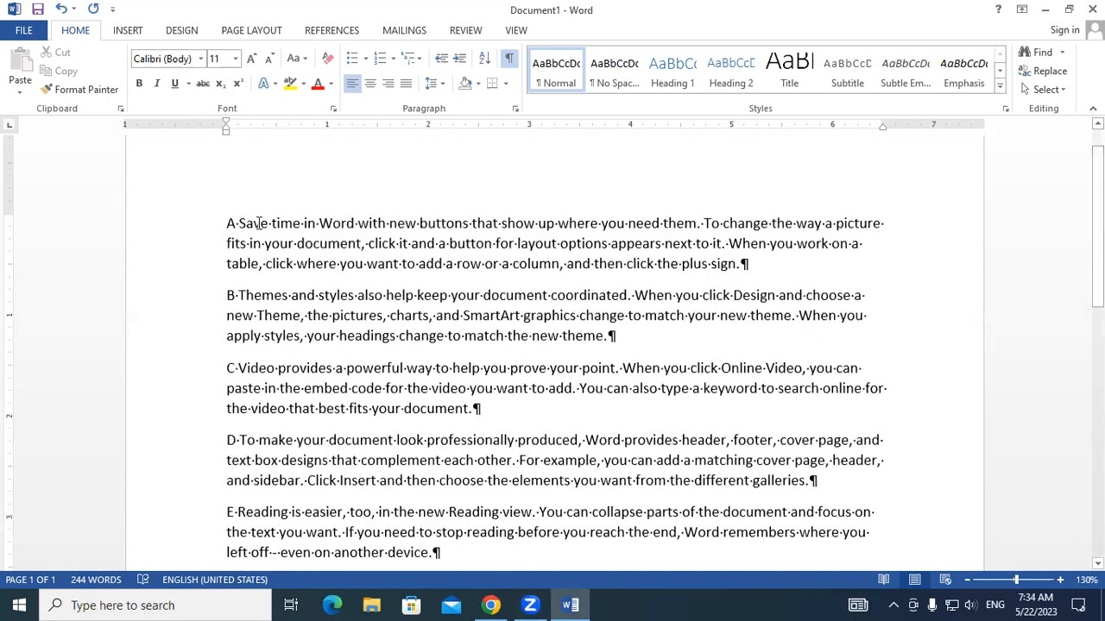
drag(234, 225, 272, 225)
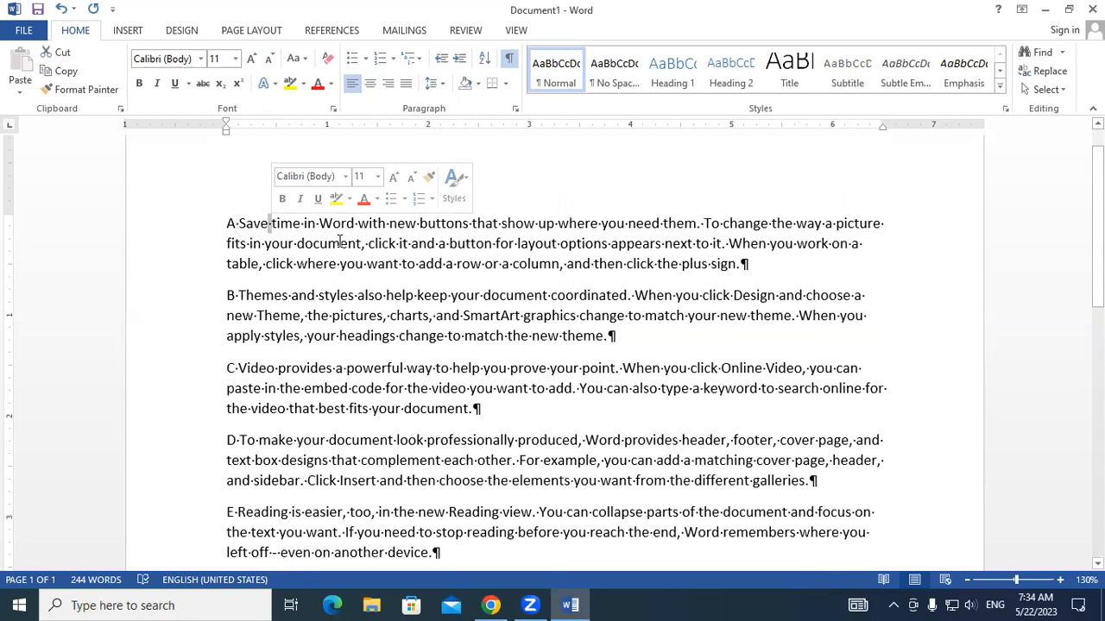
click(750, 265)
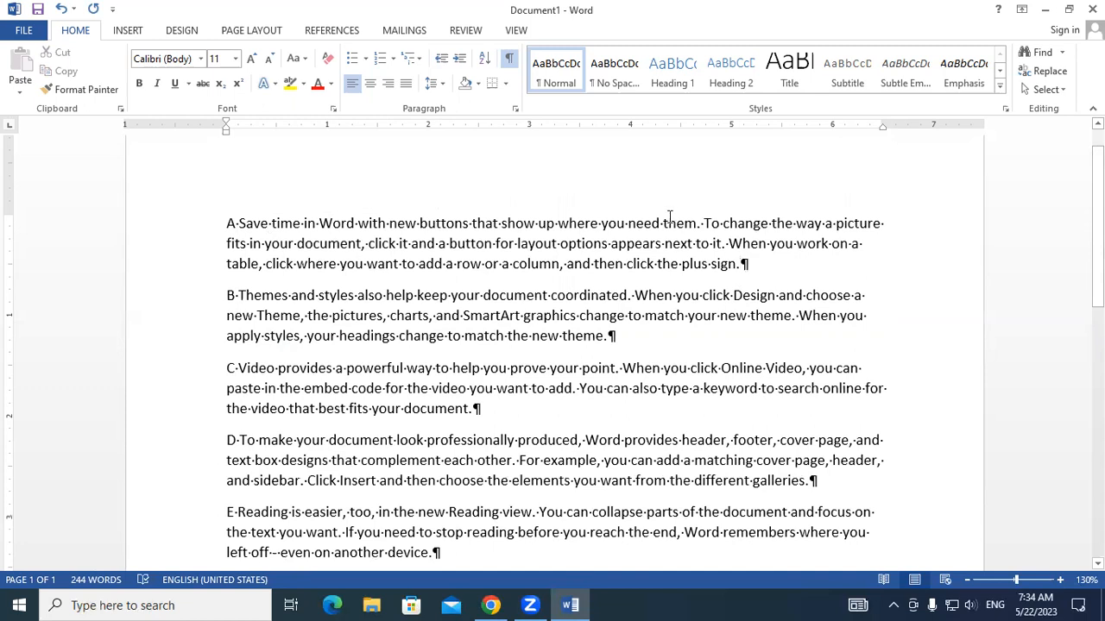
click(608, 264)
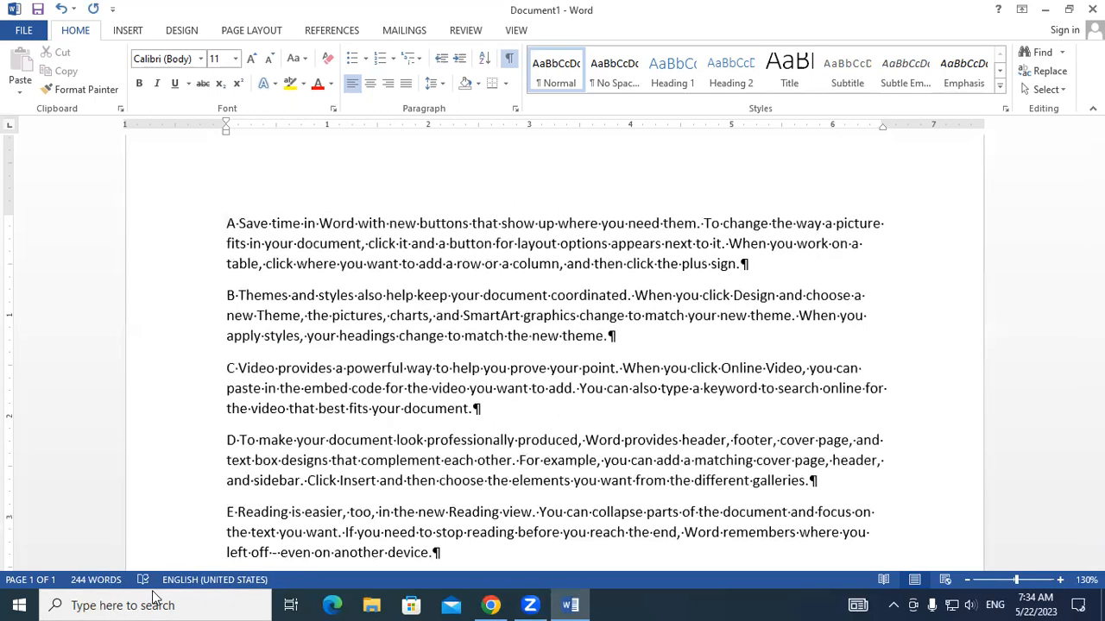
- Open the Windows On-Screen Keyboard and reposition it over the document
key(super+r)
text(cmd)
key(Return)
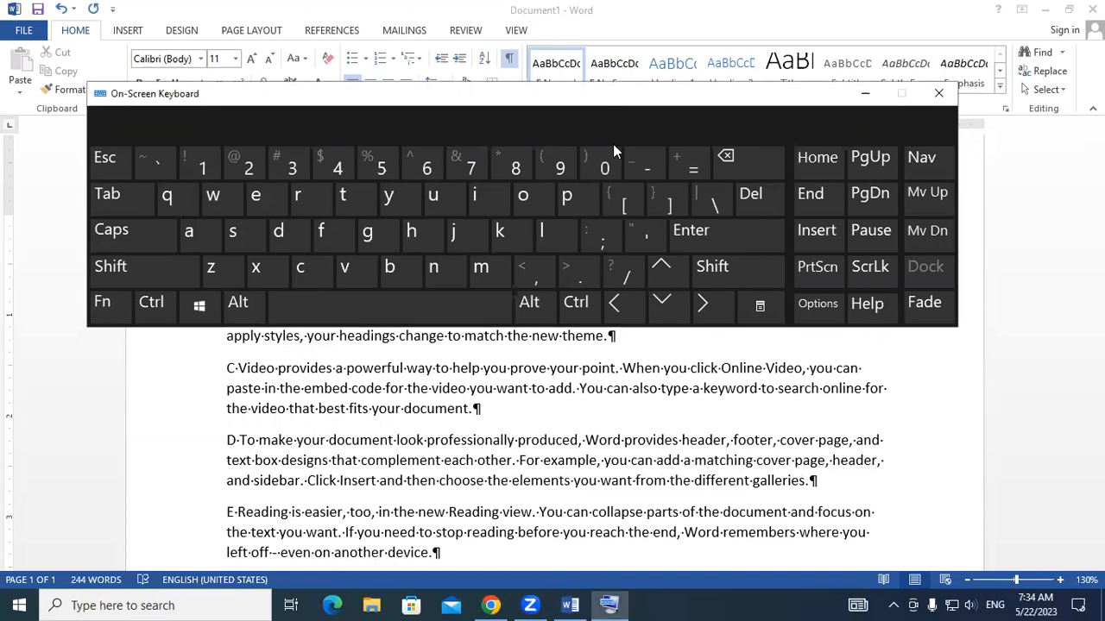
drag(613, 144, 639, 172)
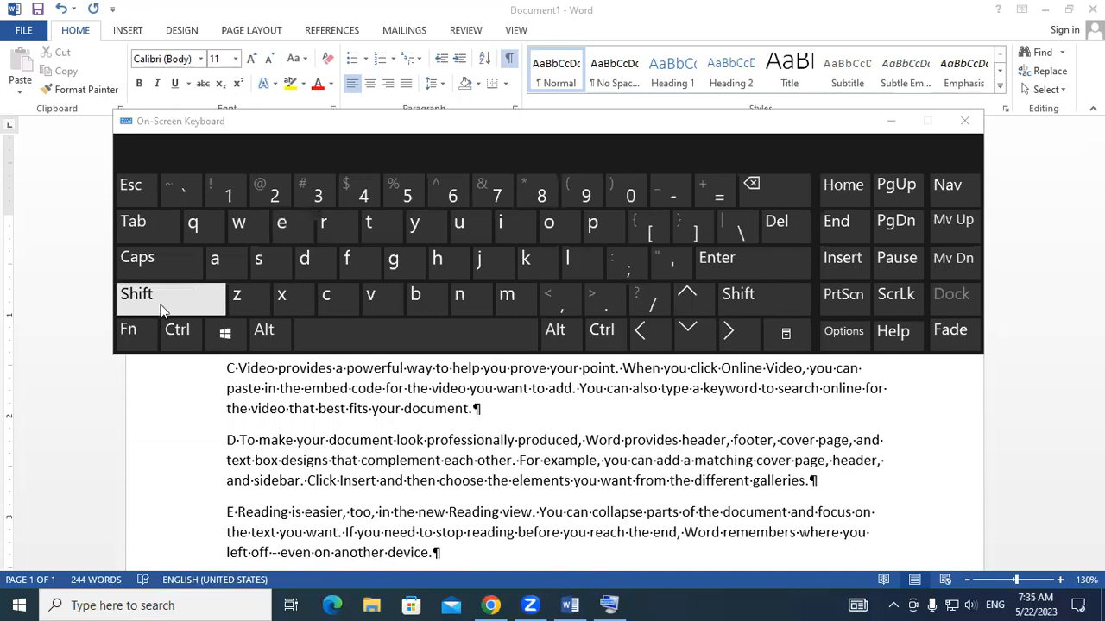
- Demonstrate the shortcut for Show/Hide formatting marks on the On-Screen Keyboard, and close the keyboard
click(177, 333)
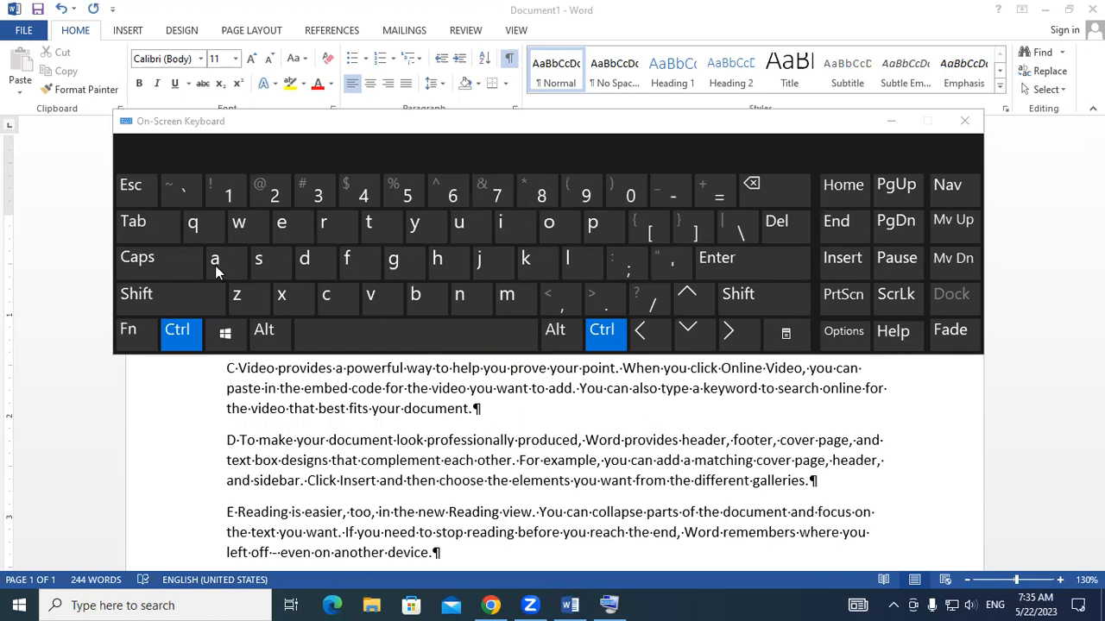
click(178, 295)
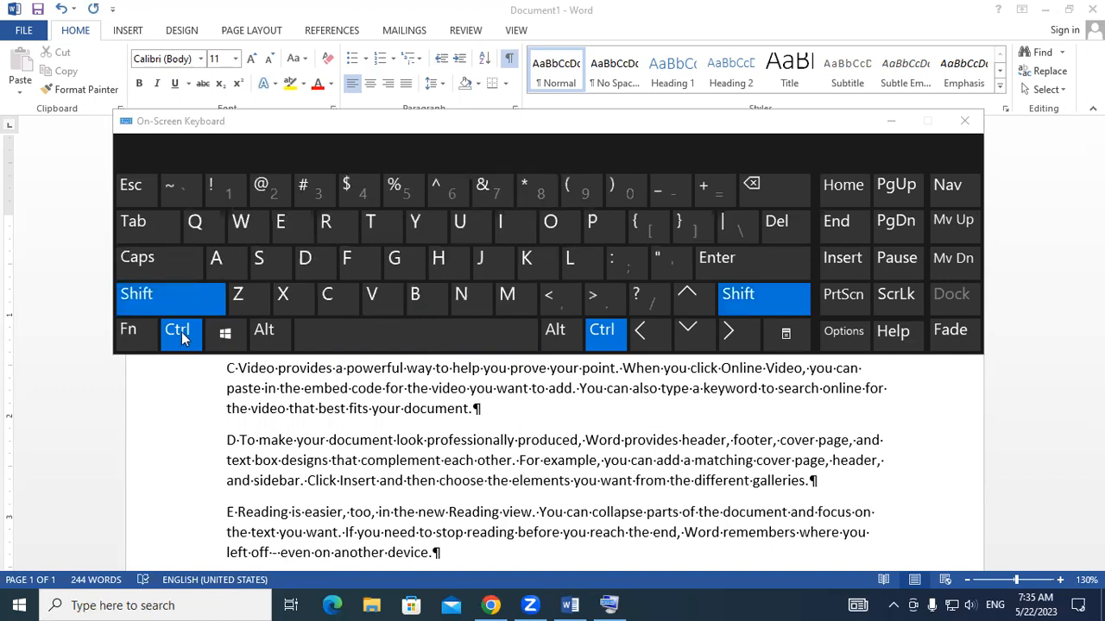
click(532, 187)
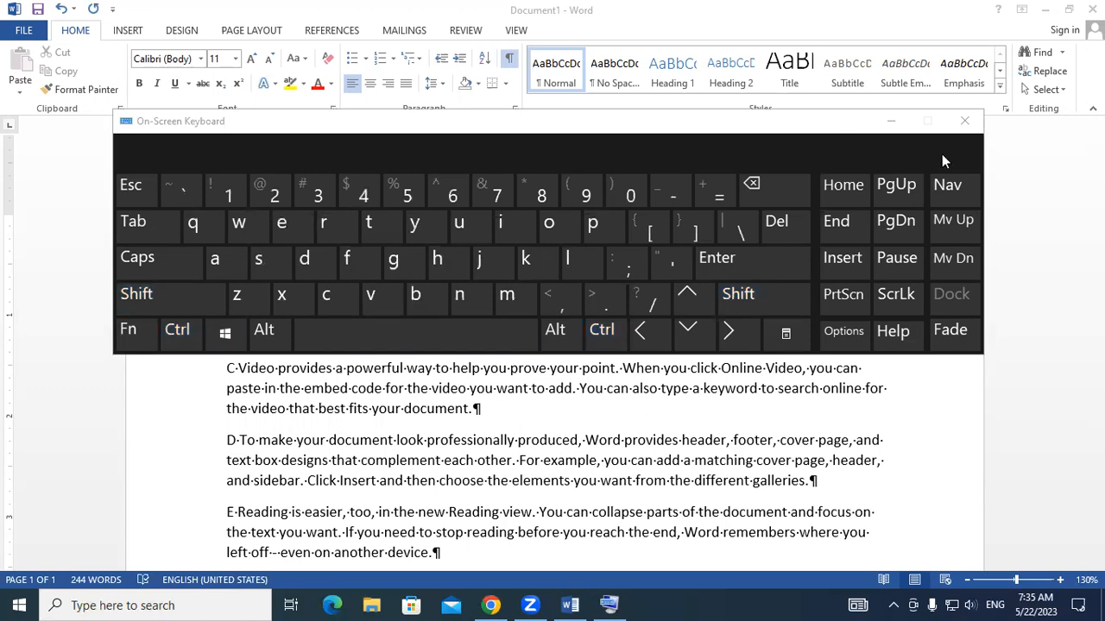
click(963, 121)
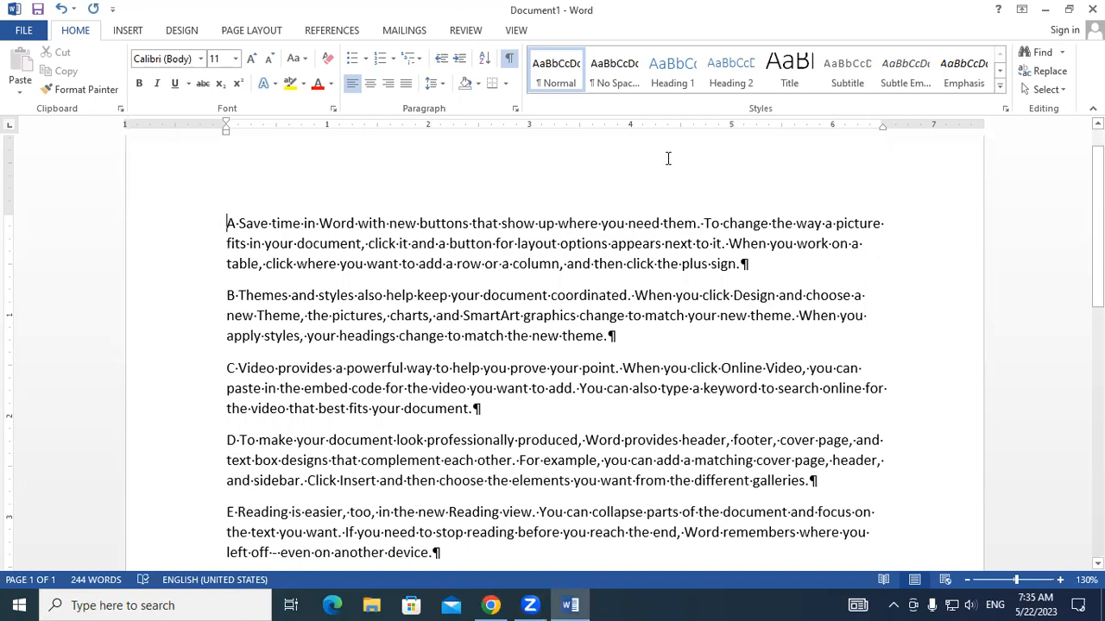
- Toggle the formatting marks off and back on twice using the Show/Hide shortcut
key(ctrl+shift+8)
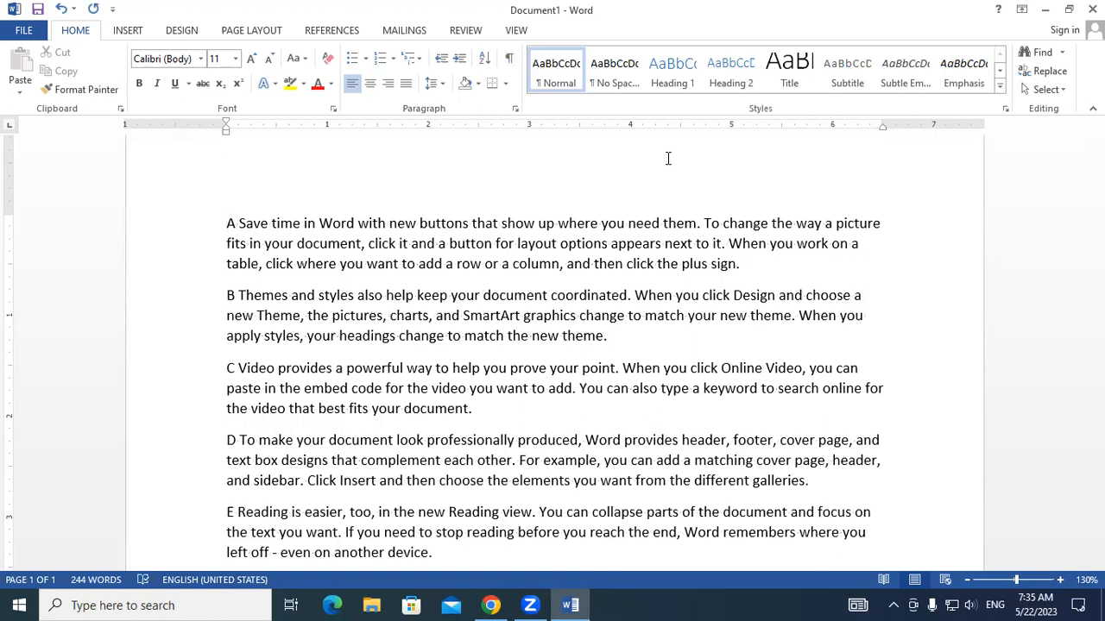
key(ctrl+shift+8)
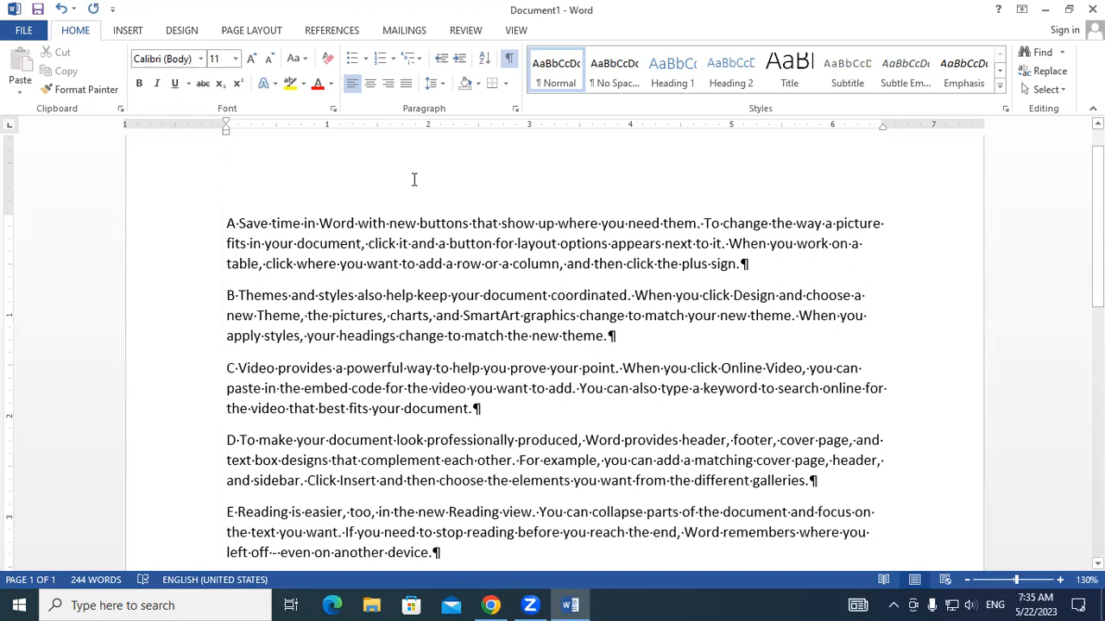
key(ctrl+shift+8)
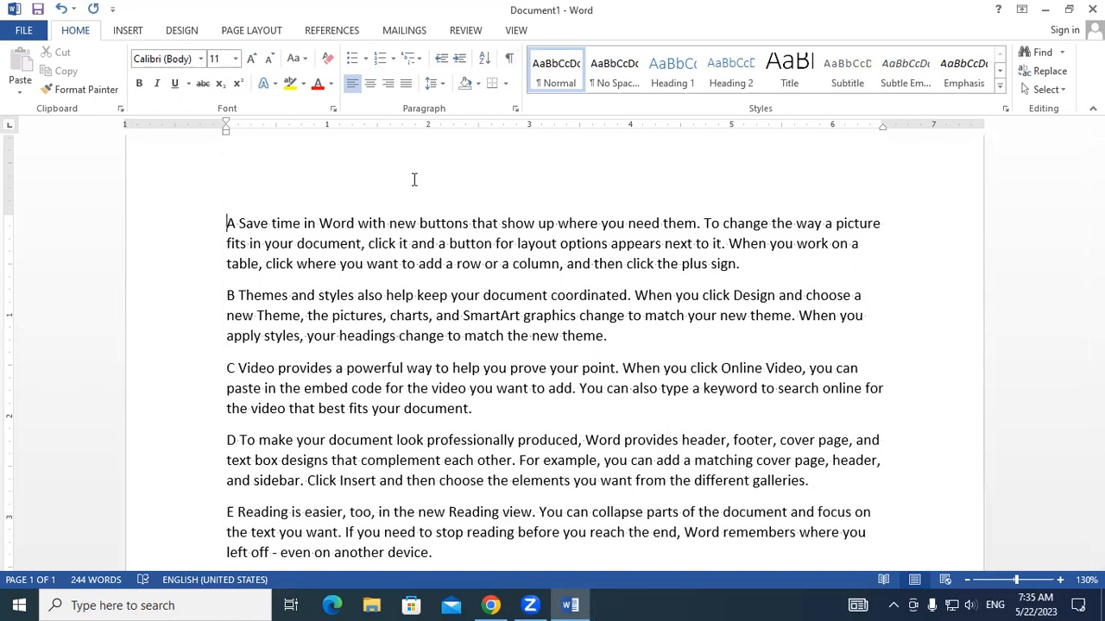
key(ctrl+shift+8)
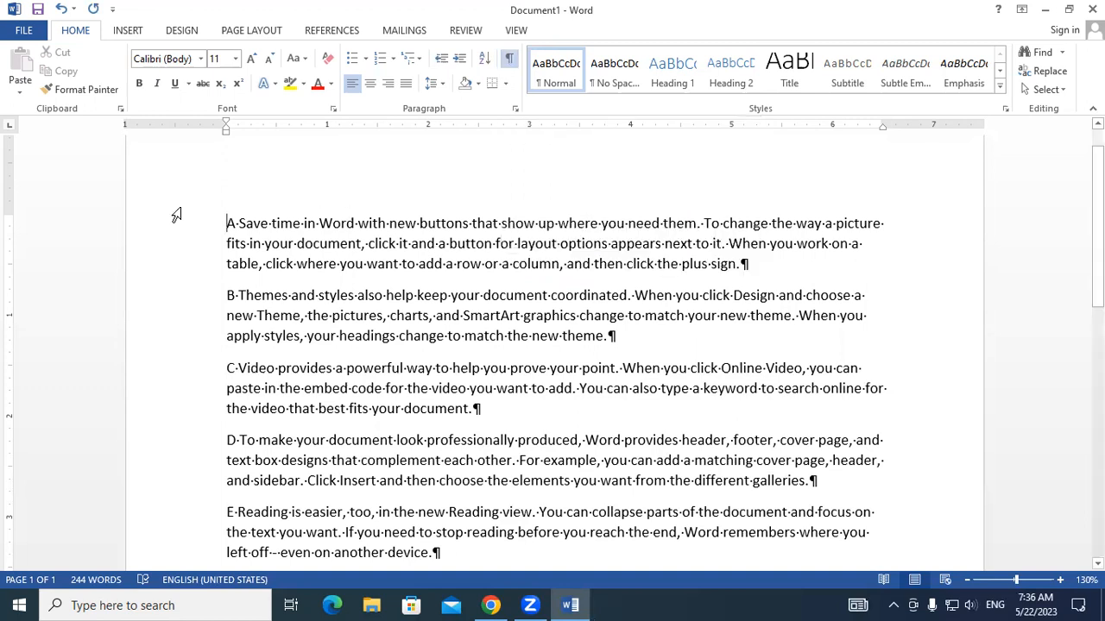
- Select paragraph A and write over the blank area above it with the annotation pen
drag(227, 222, 776, 261)
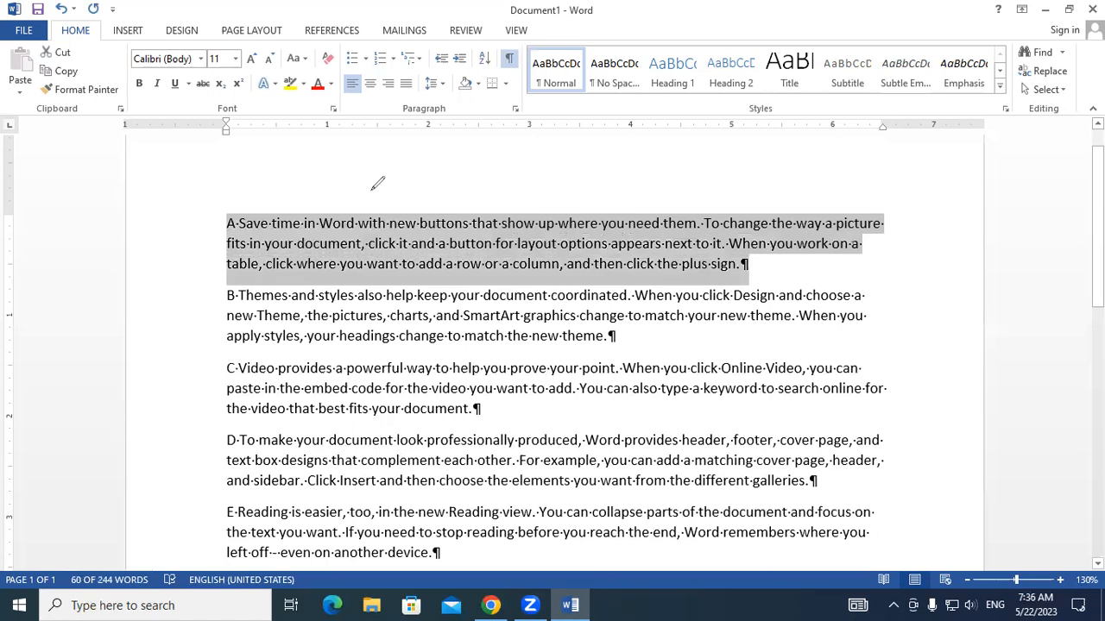
drag(374, 161, 372, 190)
mouse_move(386, 156)
mouse_down()
mouse_move(390, 183)
mouse_move(394, 173)
mouse_move(411, 185)
mouse_move(420, 164)
mouse_move(429, 183)
mouse_move(468, 192)
mouse_move(479, 166)
mouse_move(503, 170)
mouse_move(497, 184)
mouse_move(542, 184)
mouse_up()
mouse_move(590, 149)
mouse_down()
mouse_move(566, 199)
mouse_move(592, 168)
mouse_move(593, 186)
mouse_up()
mouse_move(640, 131)
mouse_down()
mouse_move(644, 205)
mouse_move(656, 171)
mouse_up()
drag(580, 161, 604, 159)
mouse_move(708, 166)
mouse_down()
mouse_move(693, 174)
mouse_move(695, 145)
mouse_move(712, 178)
mouse_up()
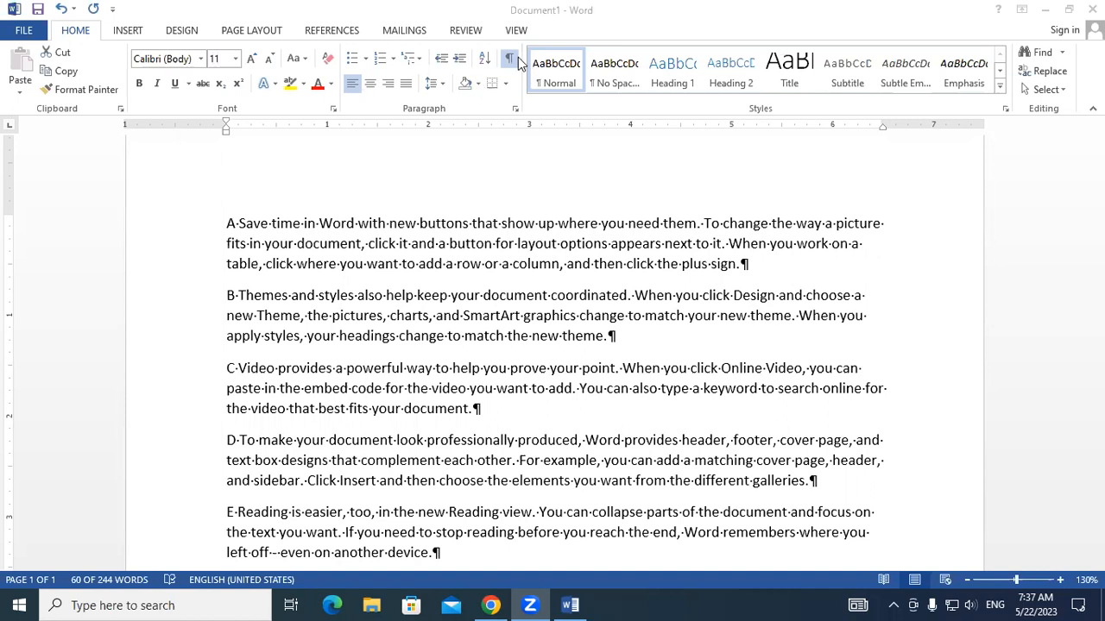
- Deselect paragraph A and hide the formatting marks in the document
triple_click(294, 247)
click(294, 248)
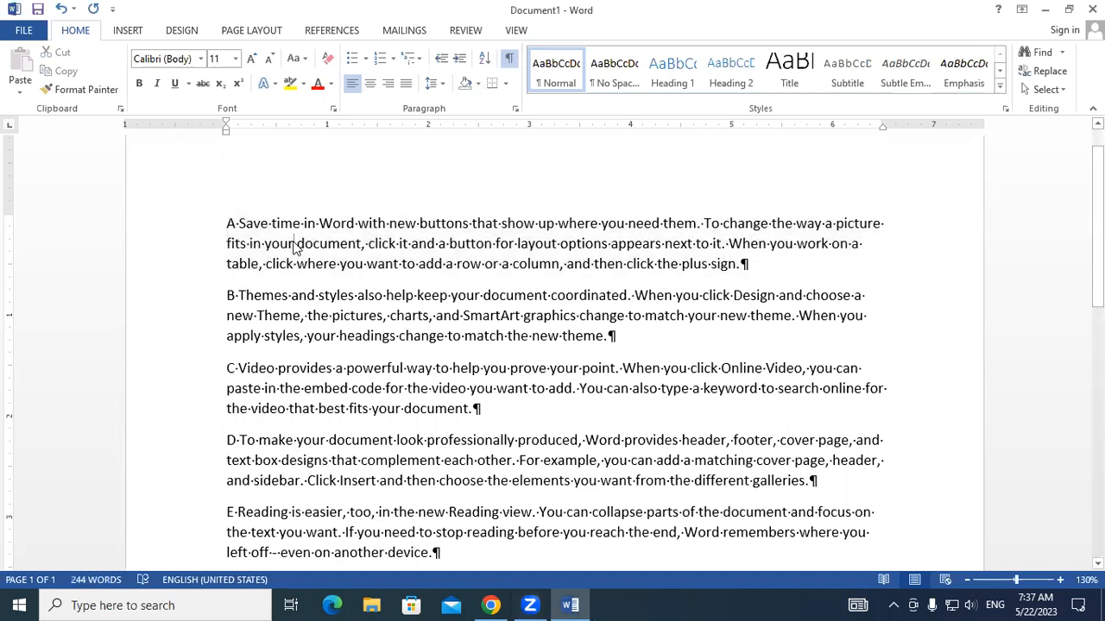
click(508, 67)
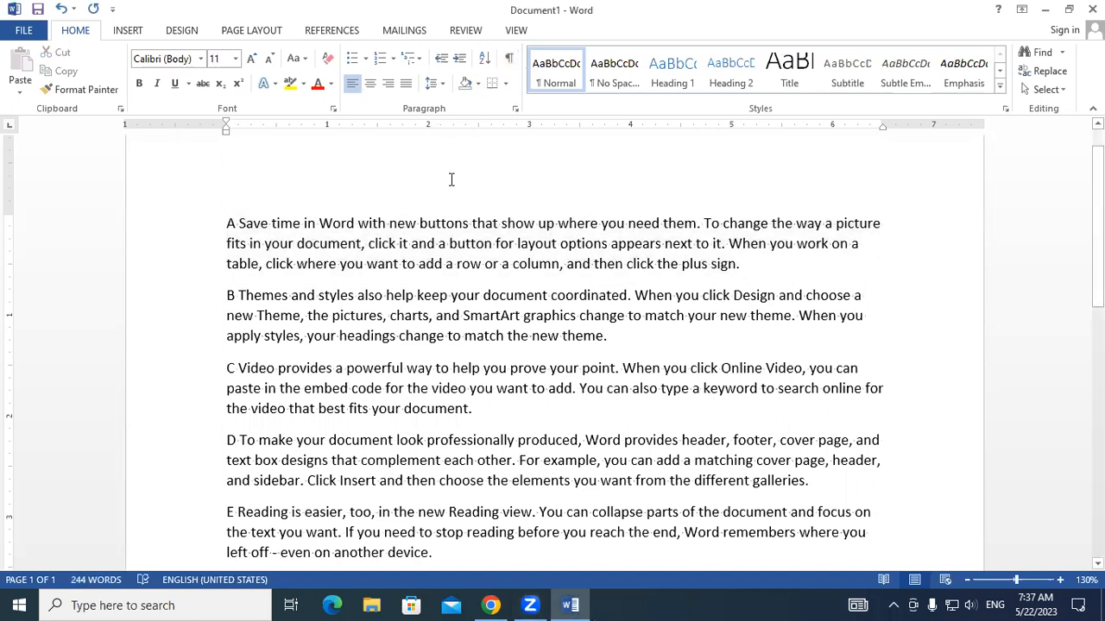
- Try center, right and justified alignment on the whole document, and return it to left alignment
key(ctrl+a)
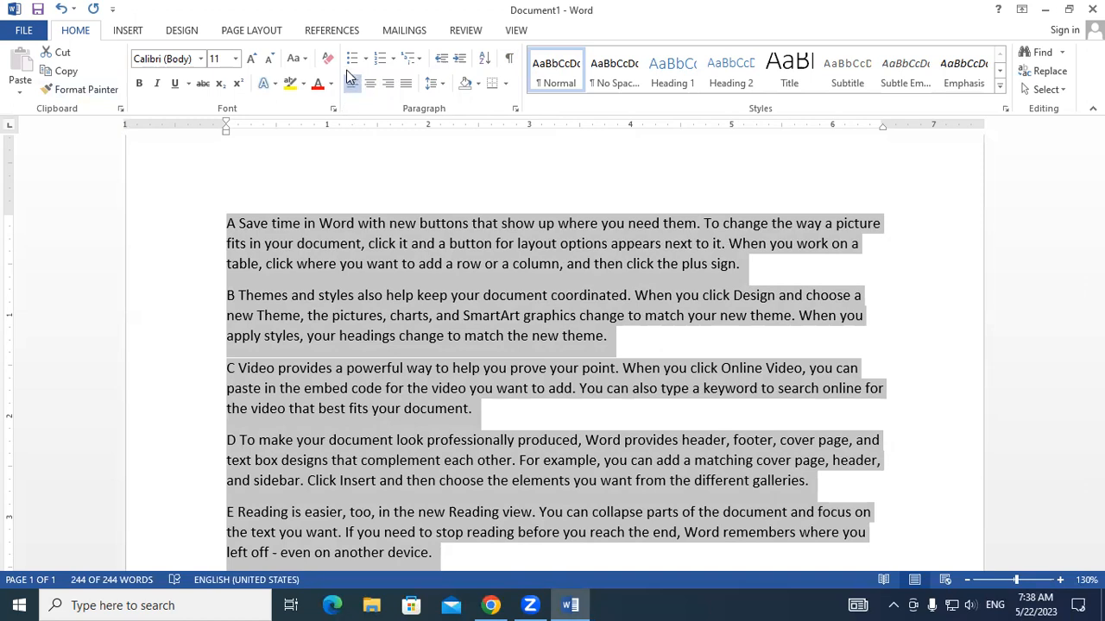
click(370, 85)
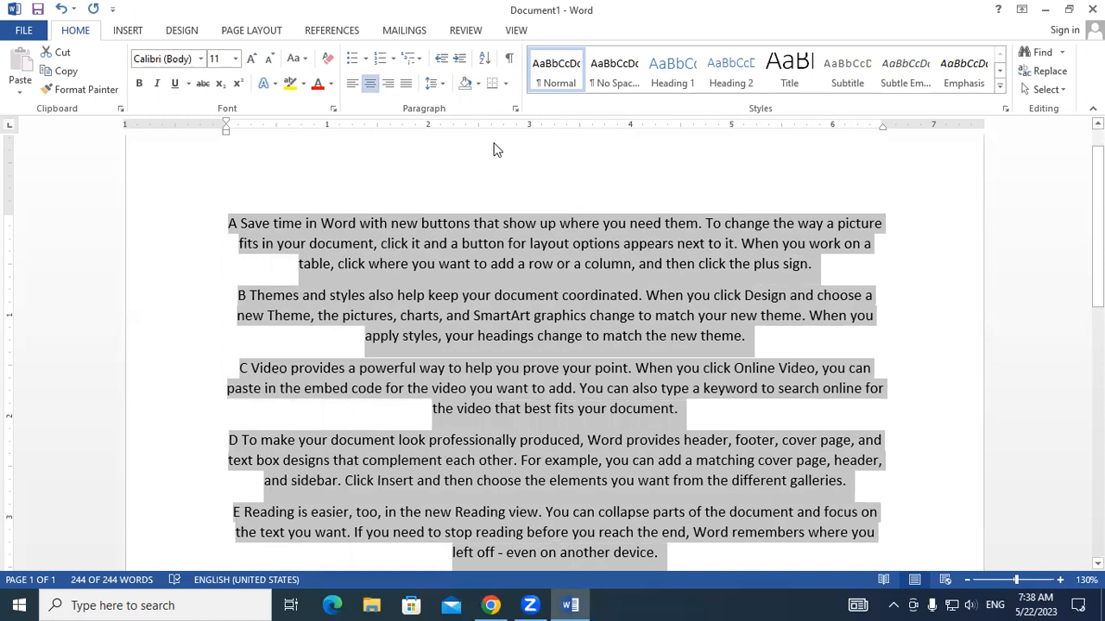
click(388, 84)
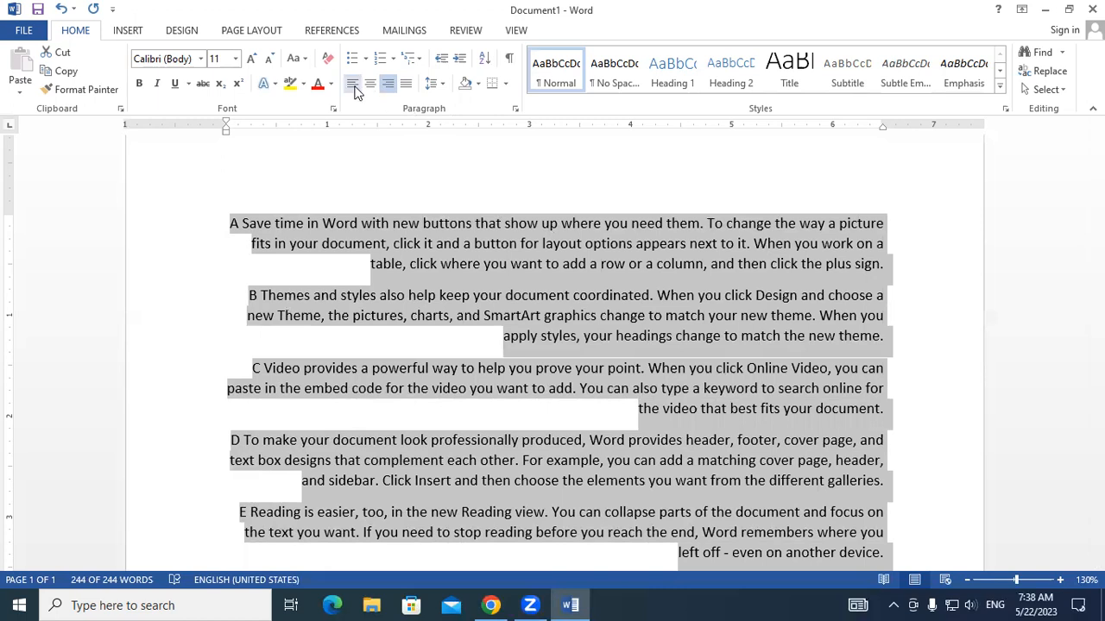
click(354, 84)
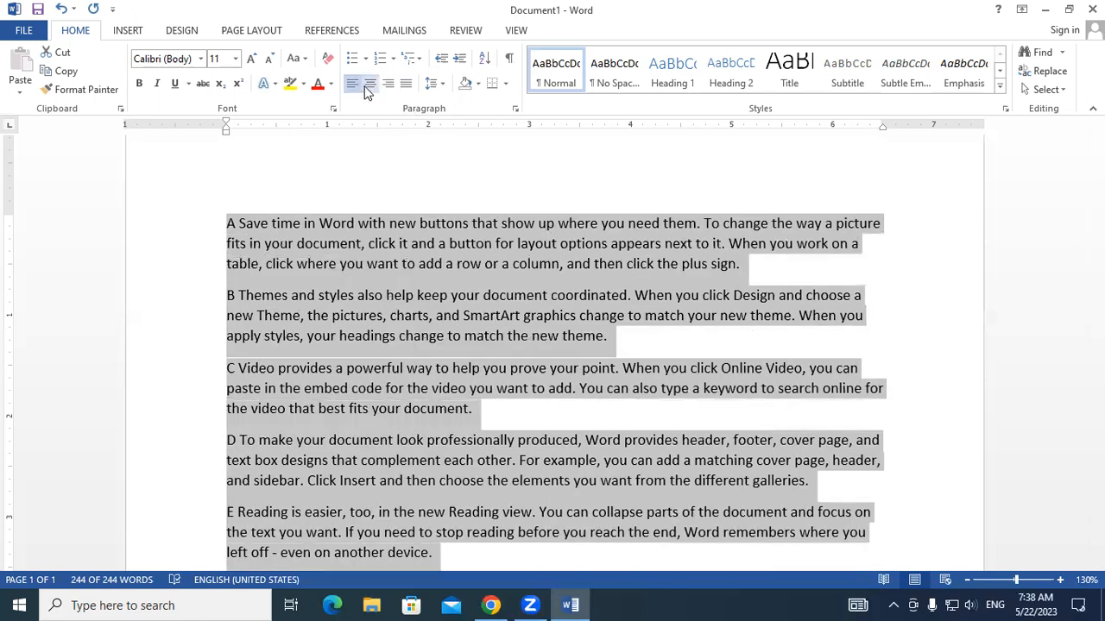
click(367, 88)
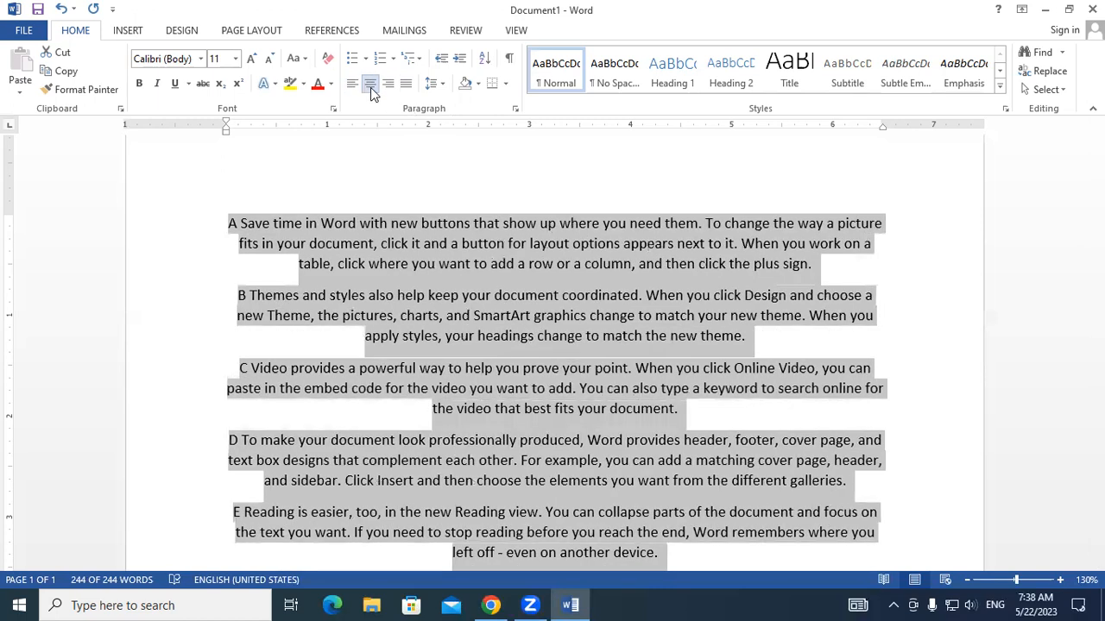
click(385, 90)
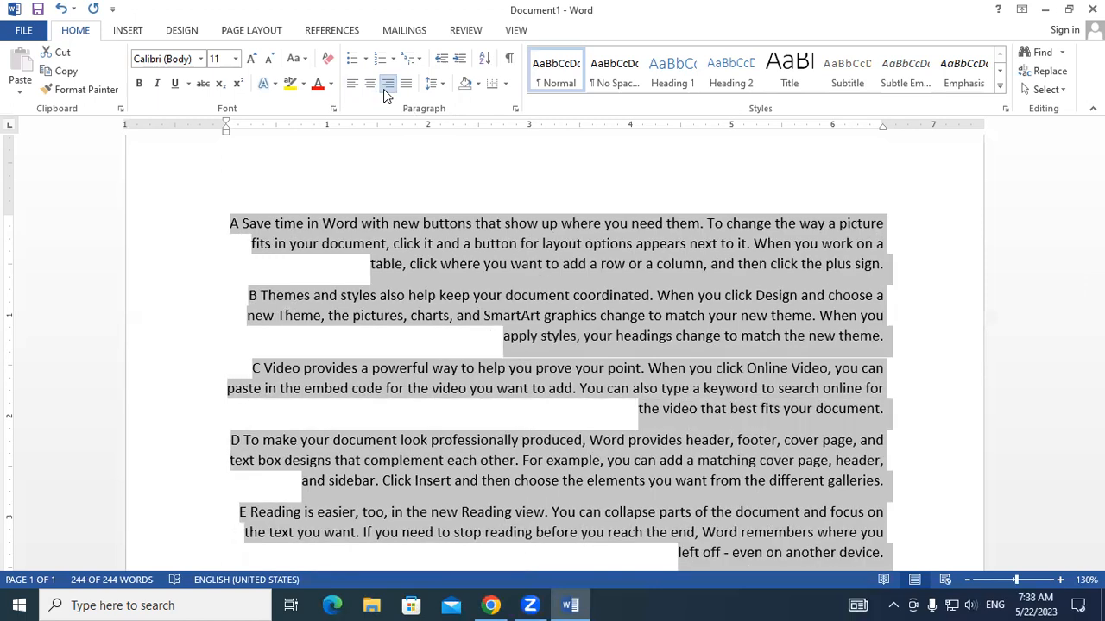
click(405, 86)
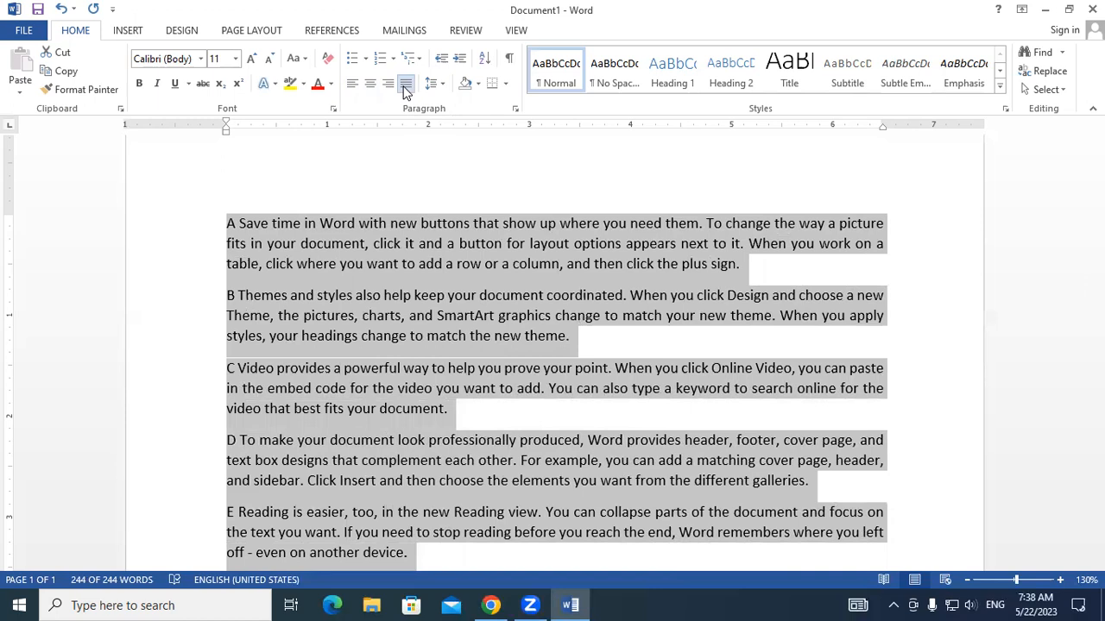
click(352, 84)
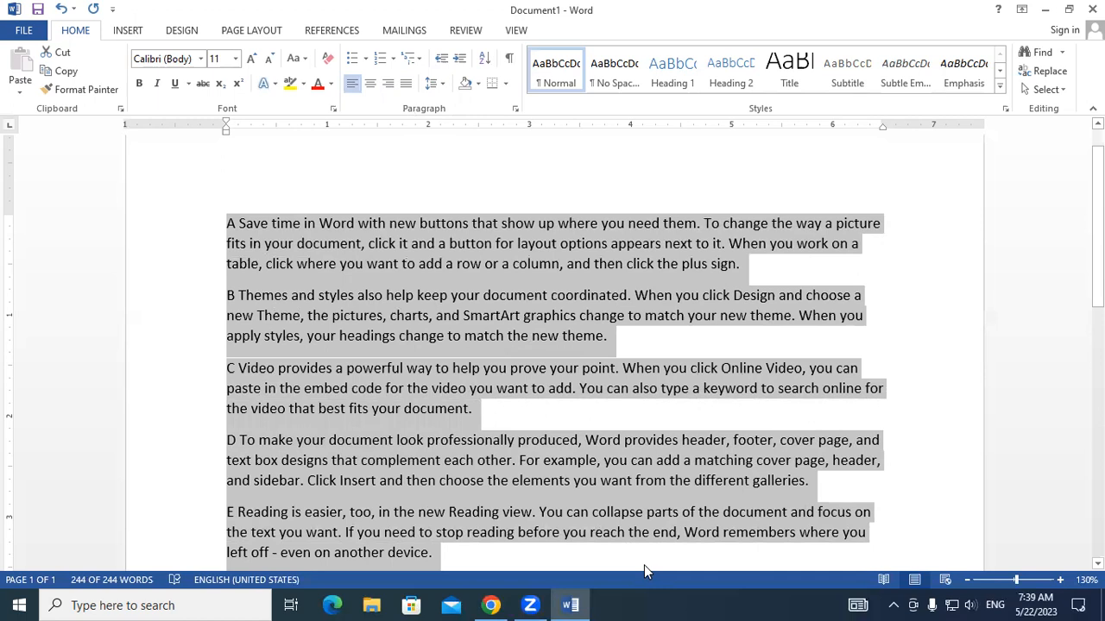
- Trace the uneven right edges of paragraphs A, B and C with the annotation pen, and clear the marks
mouse_move(883, 220)
mouse_down()
mouse_move(862, 246)
mouse_move(743, 265)
mouse_up()
mouse_move(862, 292)
mouse_down()
mouse_move(862, 321)
mouse_move(609, 336)
mouse_up()
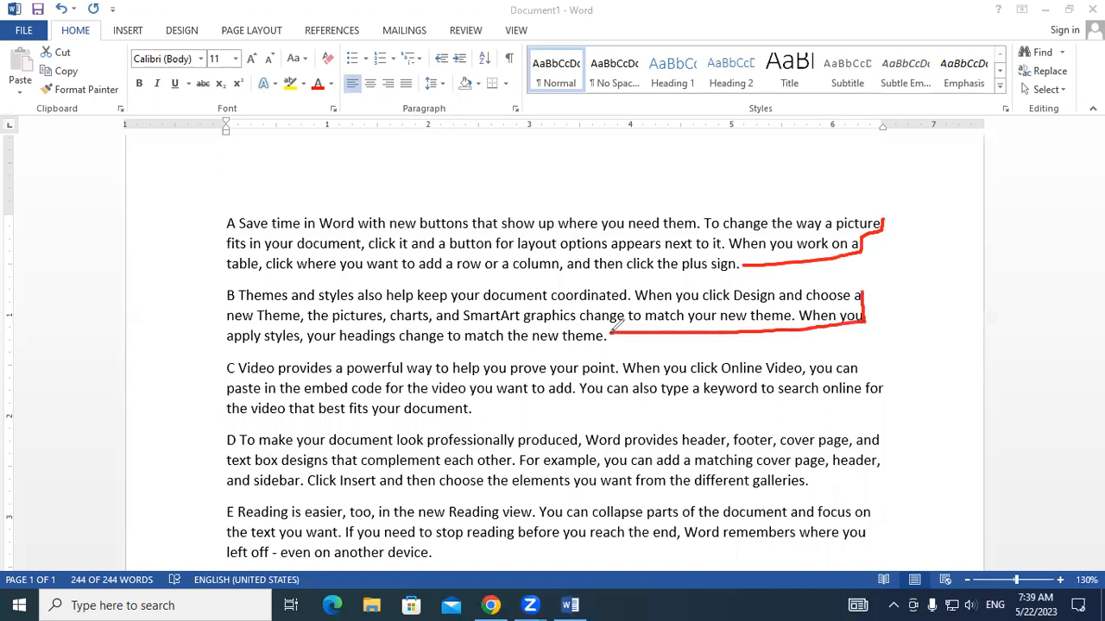
mouse_move(859, 366)
mouse_down()
mouse_move(887, 378)
mouse_move(869, 383)
mouse_up()
click(803, 162)
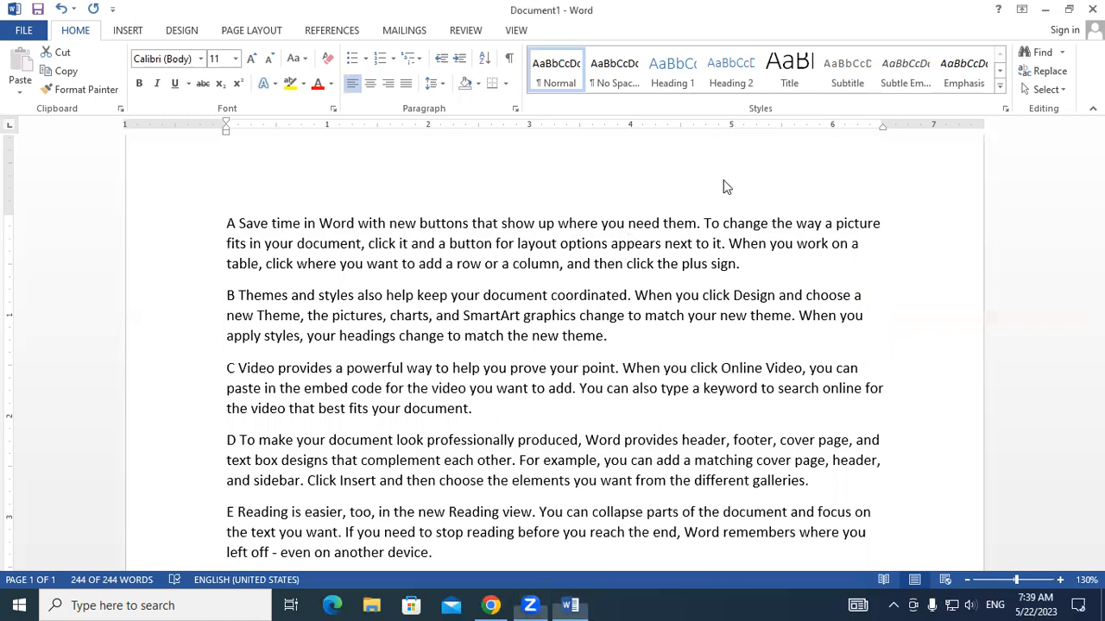
- Justify all the text in the document
key(ctrl+a)
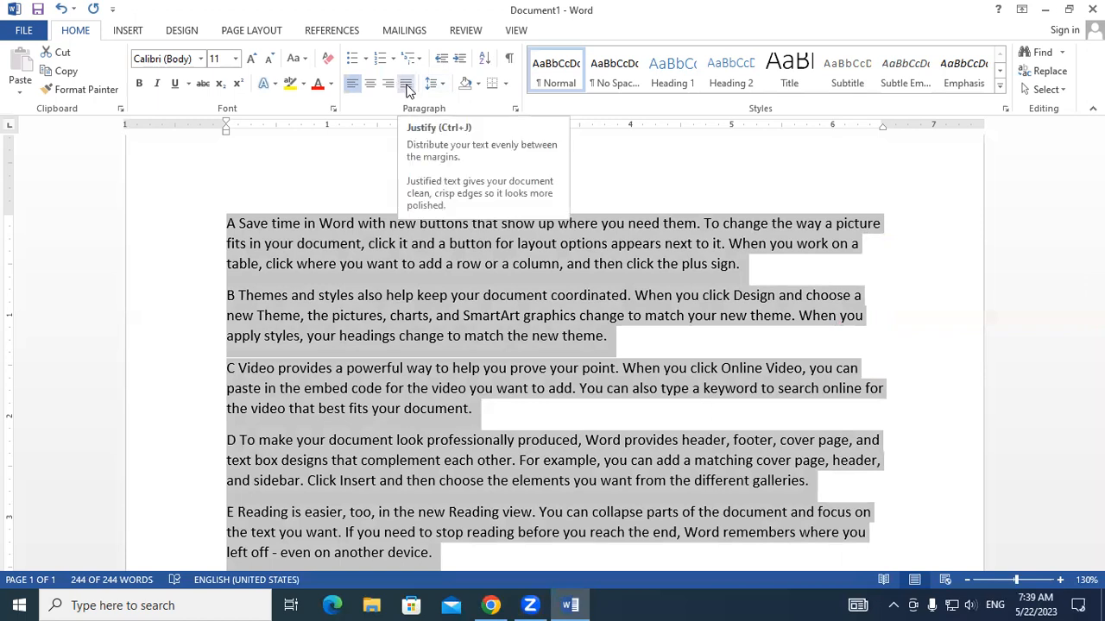
click(406, 87)
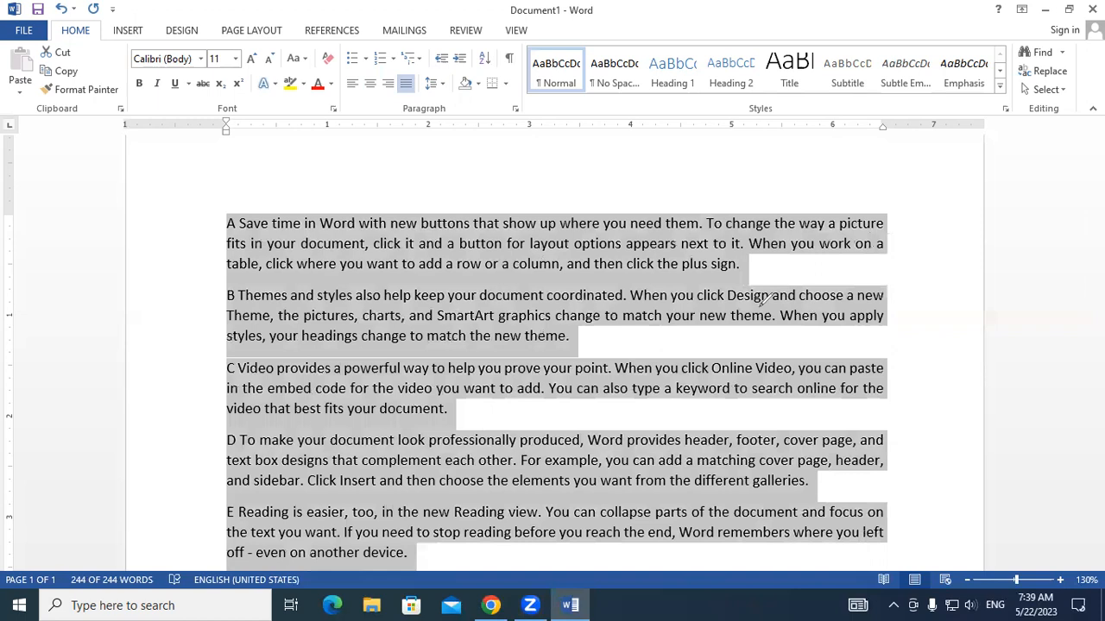
- Mark the straight right edges of paragraphs A to E with the annotation pen, and erase the marks
click(744, 264)
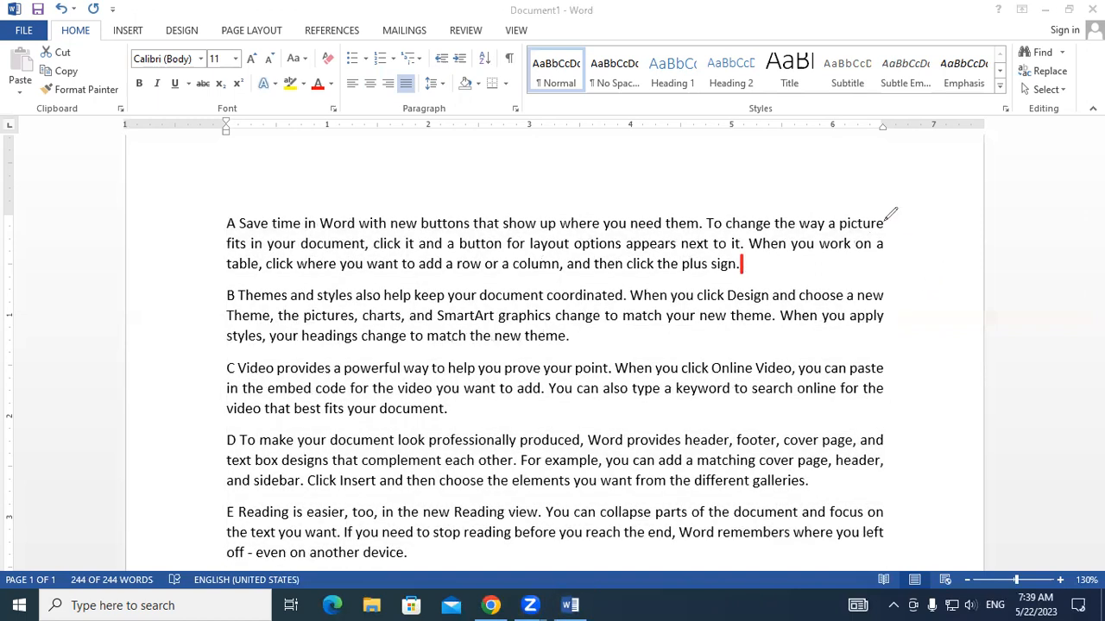
drag(885, 223, 884, 250)
drag(882, 294, 884, 321)
drag(883, 363, 885, 391)
drag(884, 436, 884, 468)
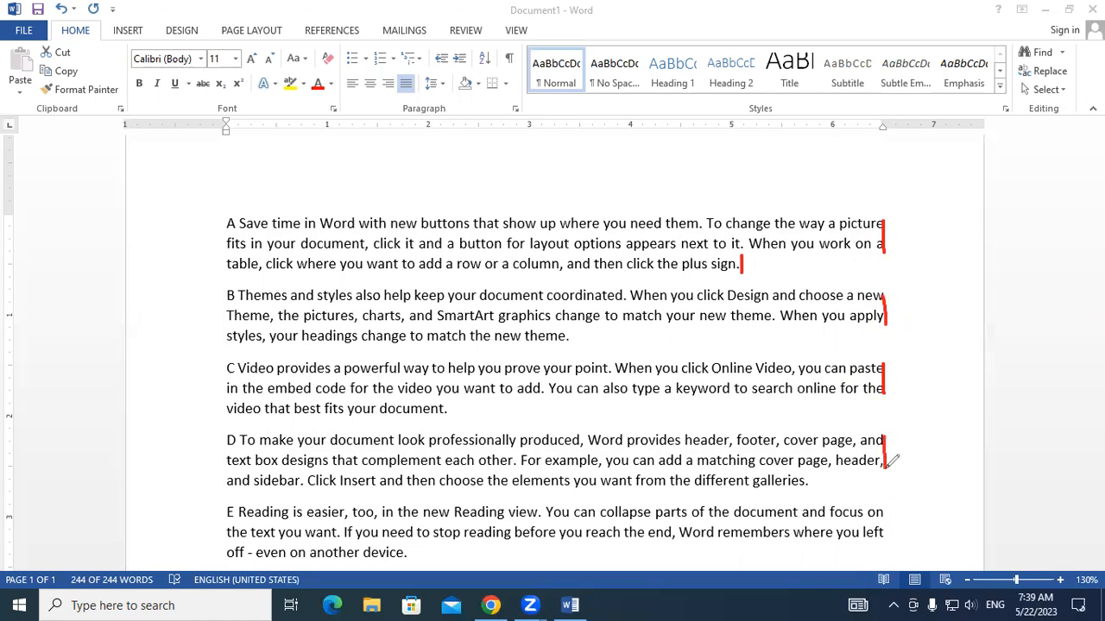
drag(883, 509, 885, 542)
click(632, 130)
mouse_move(692, 256)
mouse_down()
mouse_move(797, 257)
mouse_move(889, 287)
mouse_move(885, 482)
mouse_move(869, 521)
mouse_move(868, 481)
mouse_up()
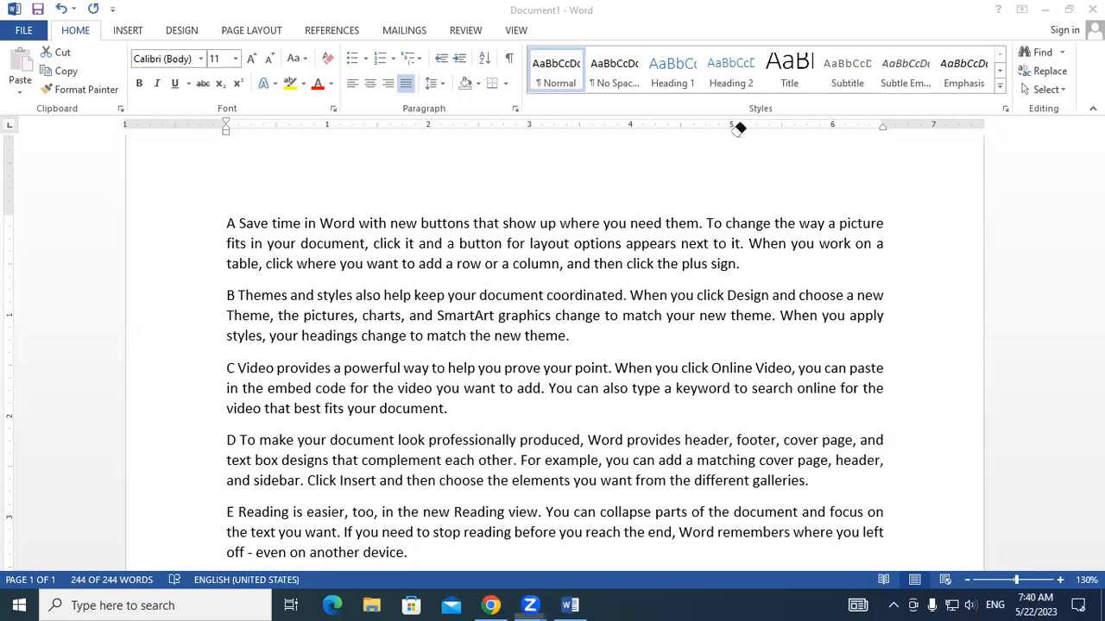
- Review the Line and Paragraph Spacing options for paragraph A without applying any, and deselect the paragraph
click(727, 287)
key(ctrl+a)
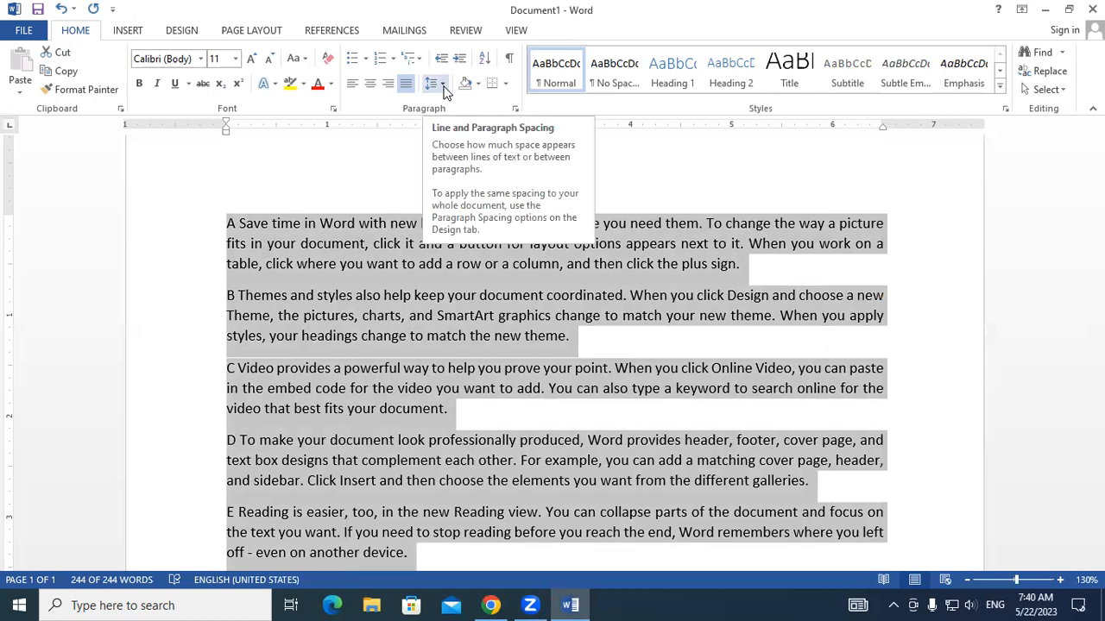
click(634, 297)
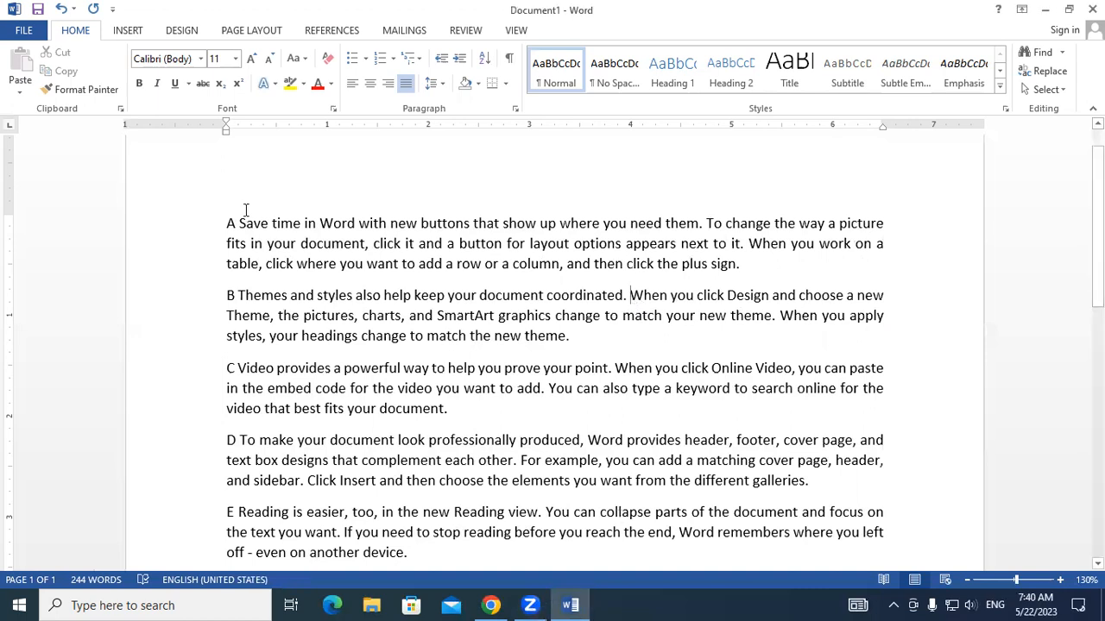
drag(226, 223, 787, 267)
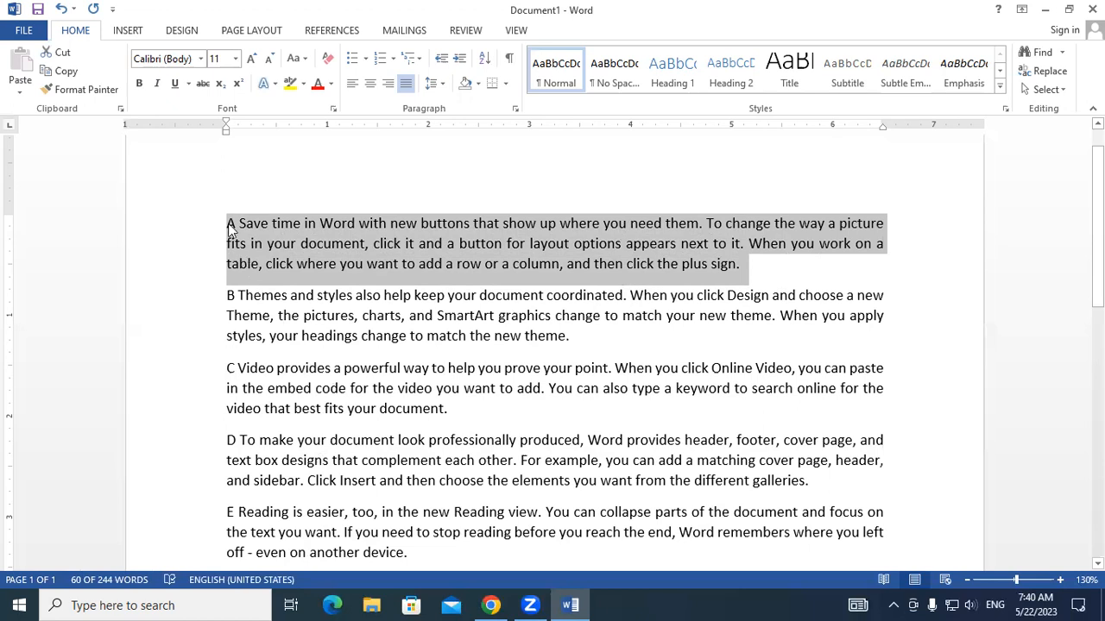
drag(229, 226, 813, 274)
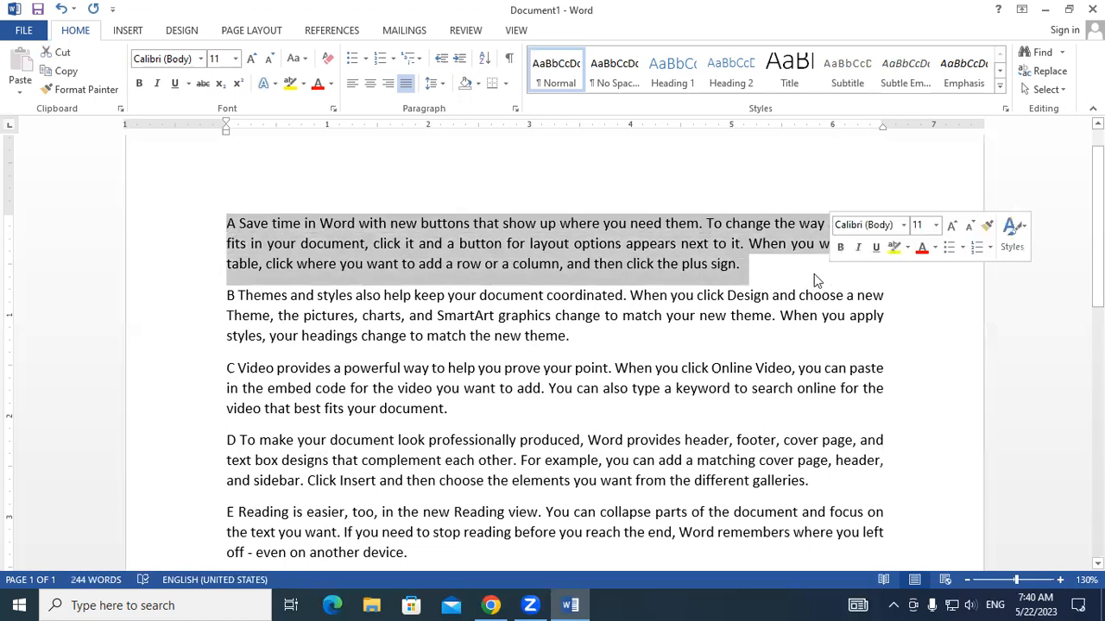
click(444, 90)
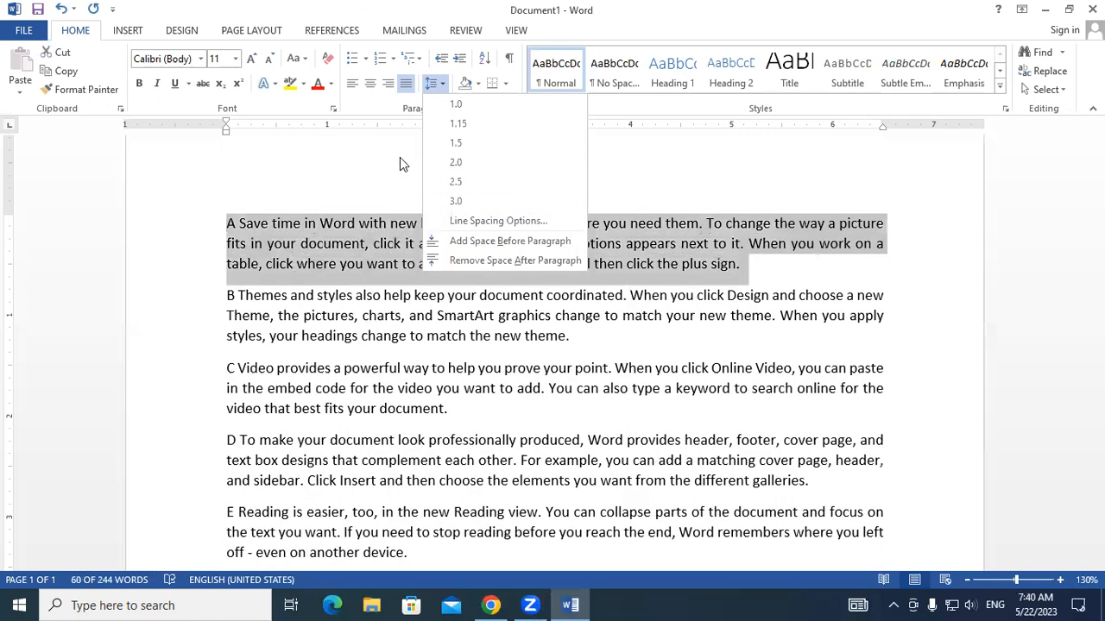
click(393, 164)
click(234, 262)
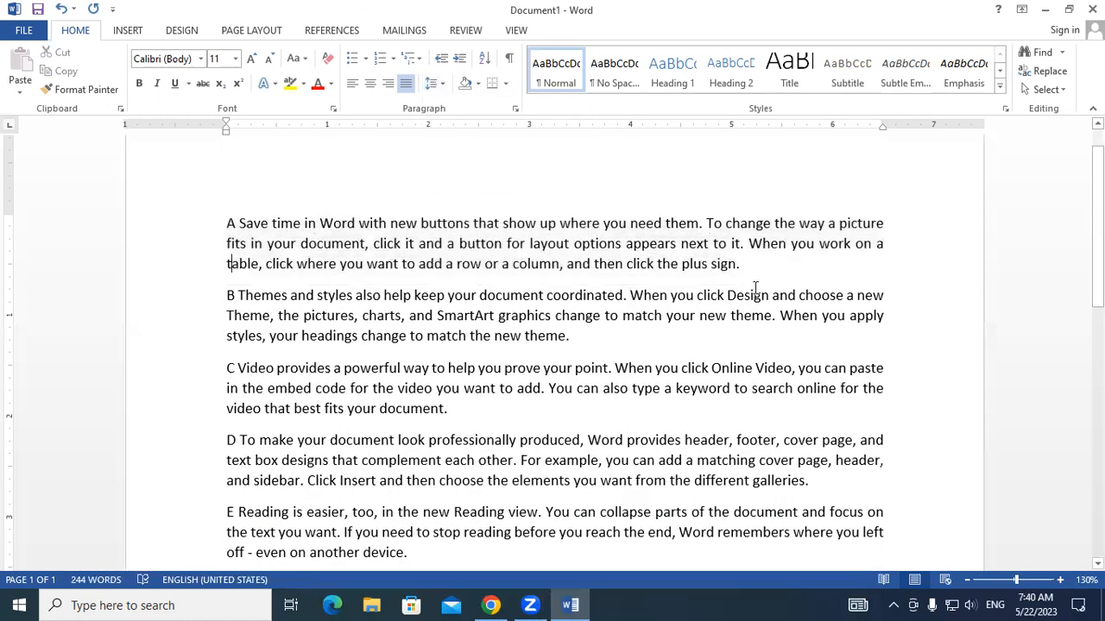
- Select paragraphs A and B, mark the gap between them with the annotation pen, and erase the mark
drag(739, 264, 682, 264)
click(590, 264)
drag(226, 225, 609, 347)
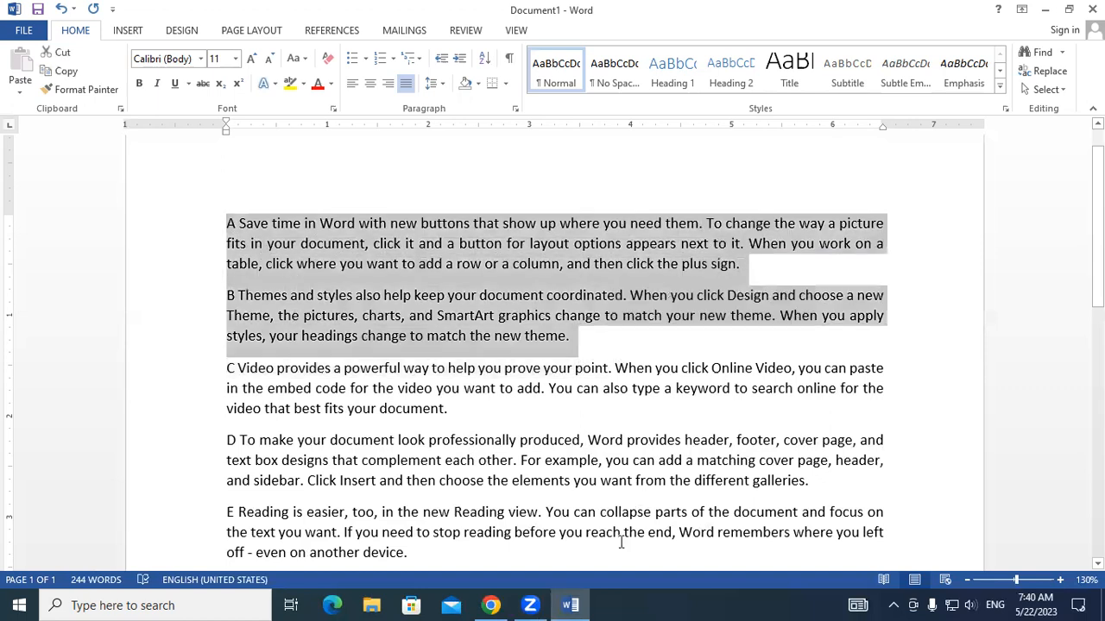
drag(229, 273, 230, 285)
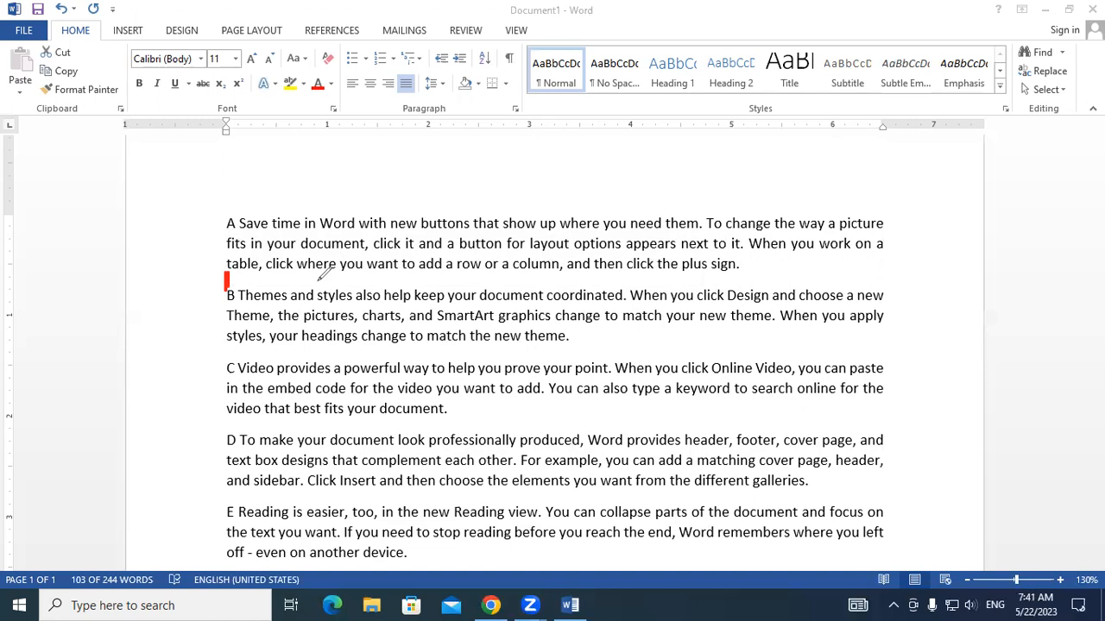
click(579, 134)
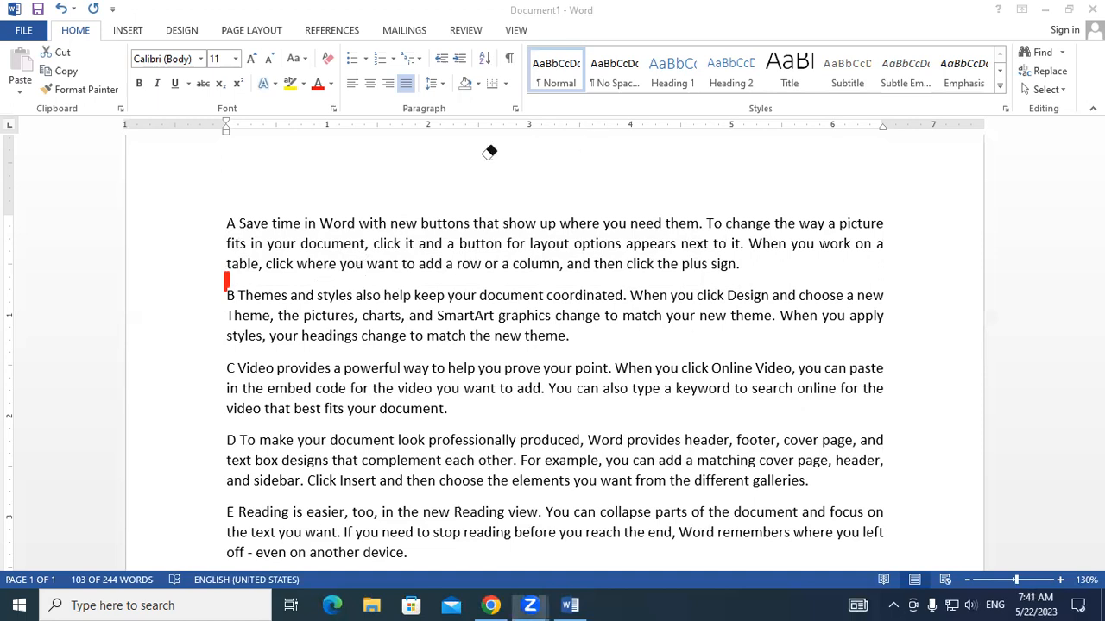
click(227, 281)
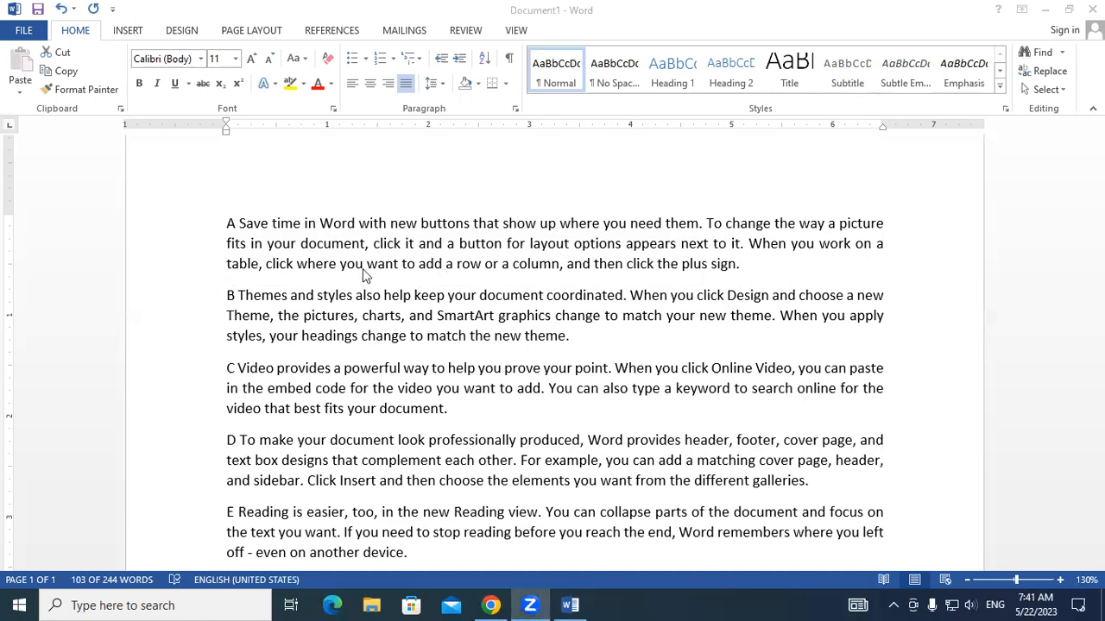
- Remove the space after paragraphs A and B
click(292, 273)
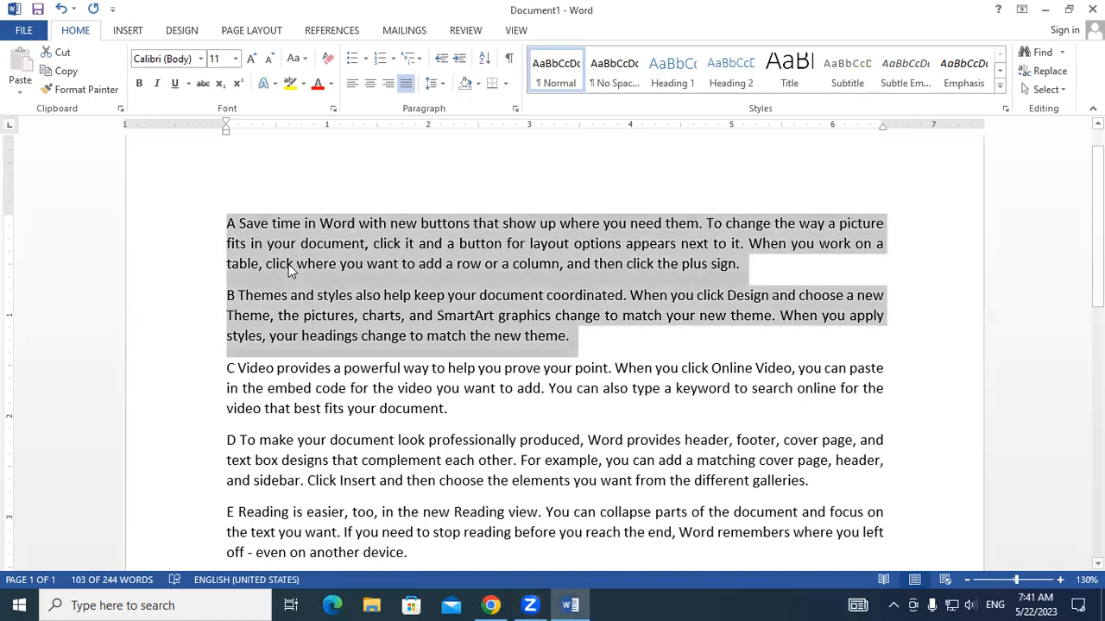
click(292, 265)
drag(227, 223, 604, 353)
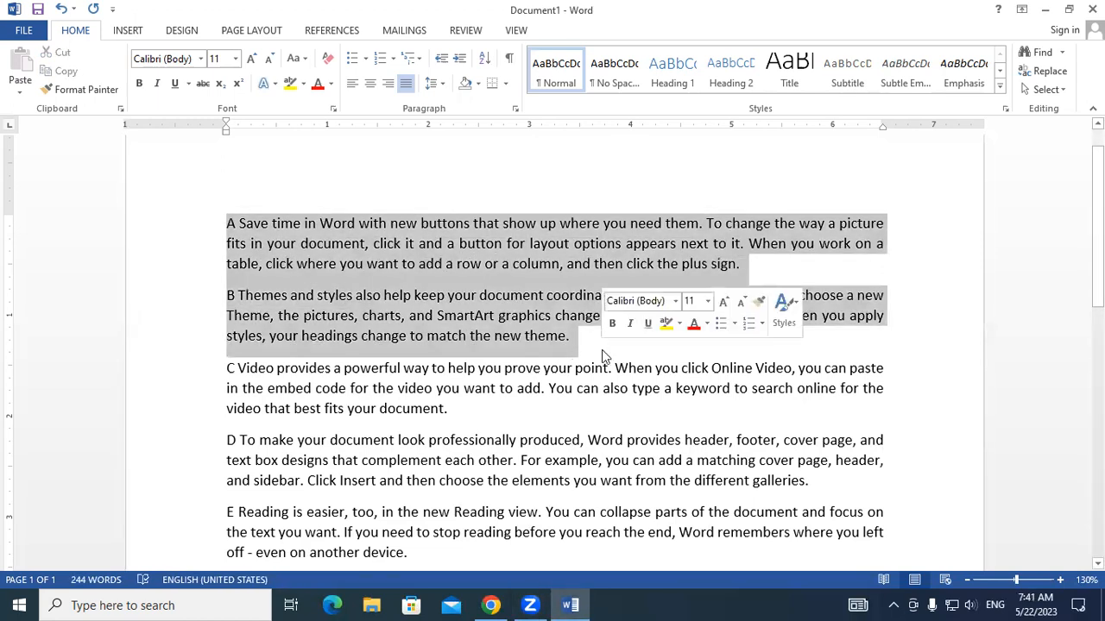
click(443, 89)
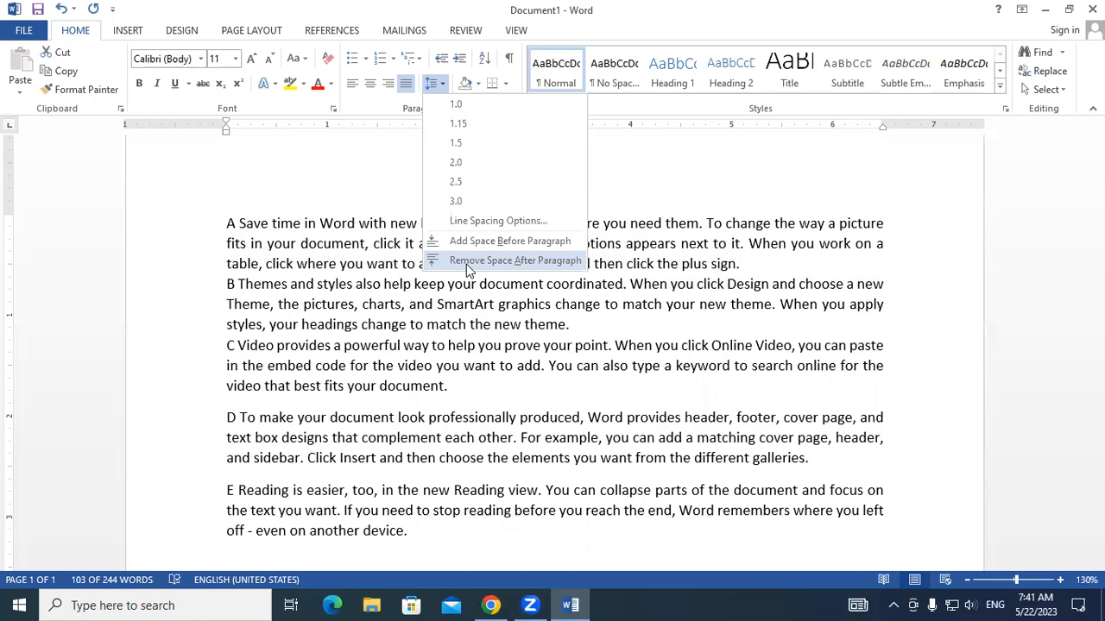
click(466, 260)
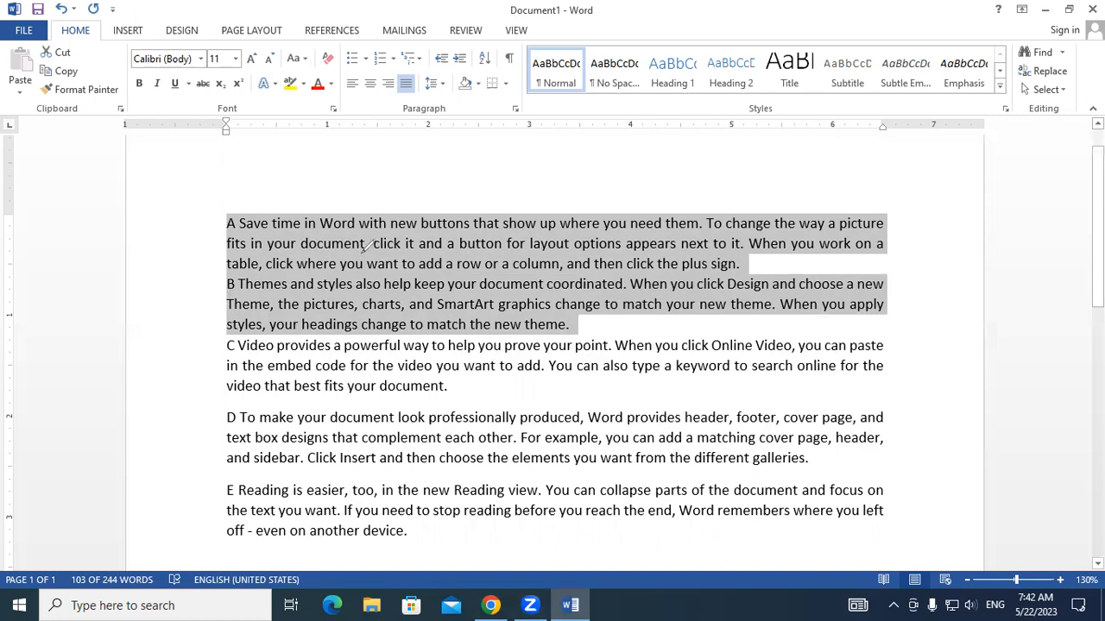
- Write 1, 30, 2⁵ and 32 above paragraph A with the annotation pen, circle the 1 and 30, and erase all the marks
mouse_move(278, 182)
mouse_down()
mouse_move(288, 211)
mouse_move(268, 184)
mouse_move(247, 195)
mouse_move(310, 165)
mouse_up()
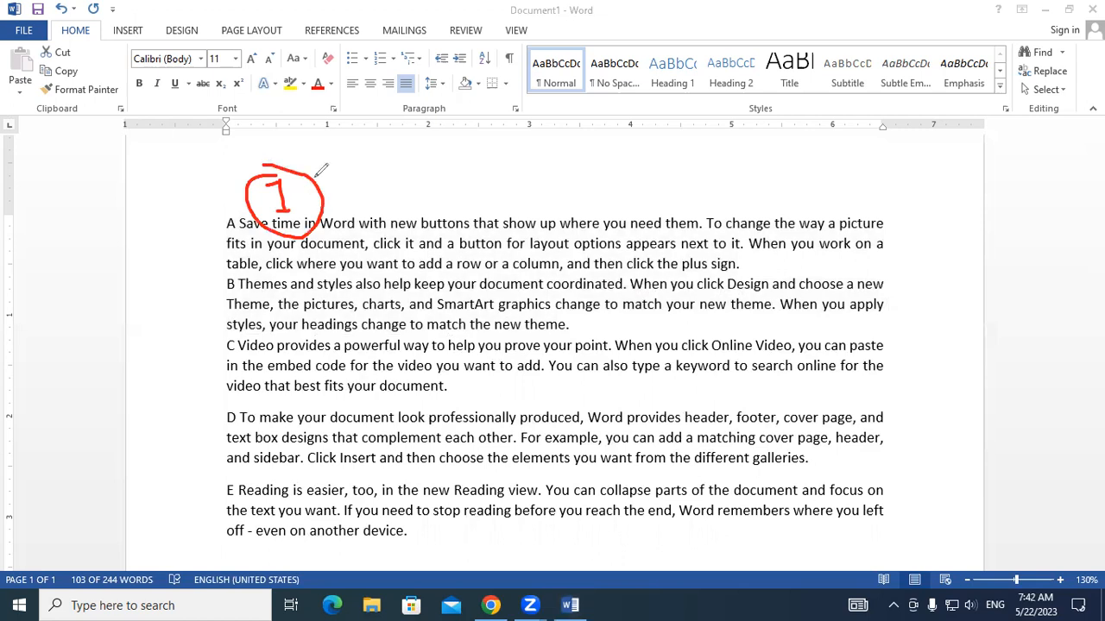
click(406, 187)
mouse_move(407, 183)
mouse_down()
mouse_move(419, 199)
mouse_move(413, 214)
mouse_move(431, 213)
mouse_move(436, 176)
mouse_up()
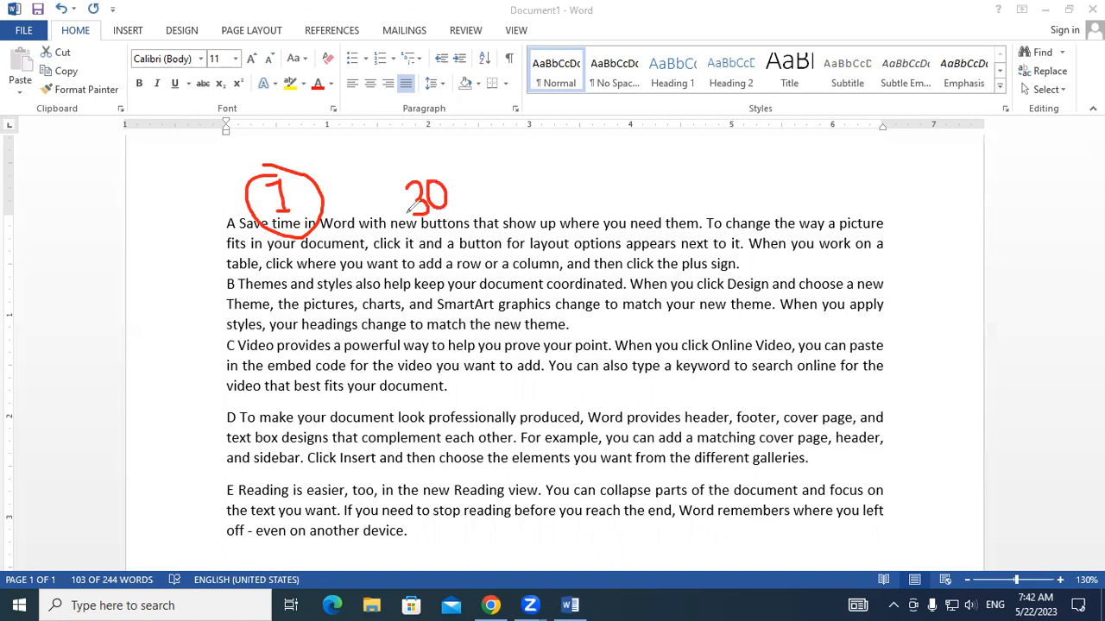
mouse_move(576, 171)
mouse_down()
mouse_move(599, 169)
mouse_move(608, 190)
mouse_move(609, 176)
mouse_up()
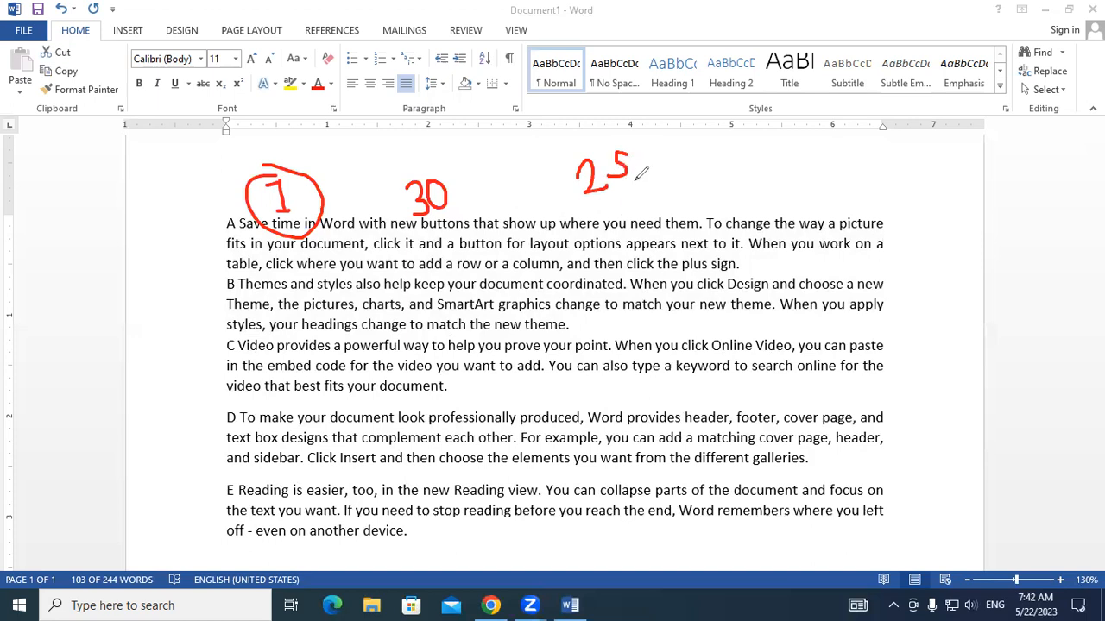
drag(622, 234, 661, 225)
mouse_move(423, 169)
mouse_down()
mouse_move(404, 177)
mouse_move(413, 220)
mouse_move(460, 192)
mouse_move(431, 174)
mouse_up()
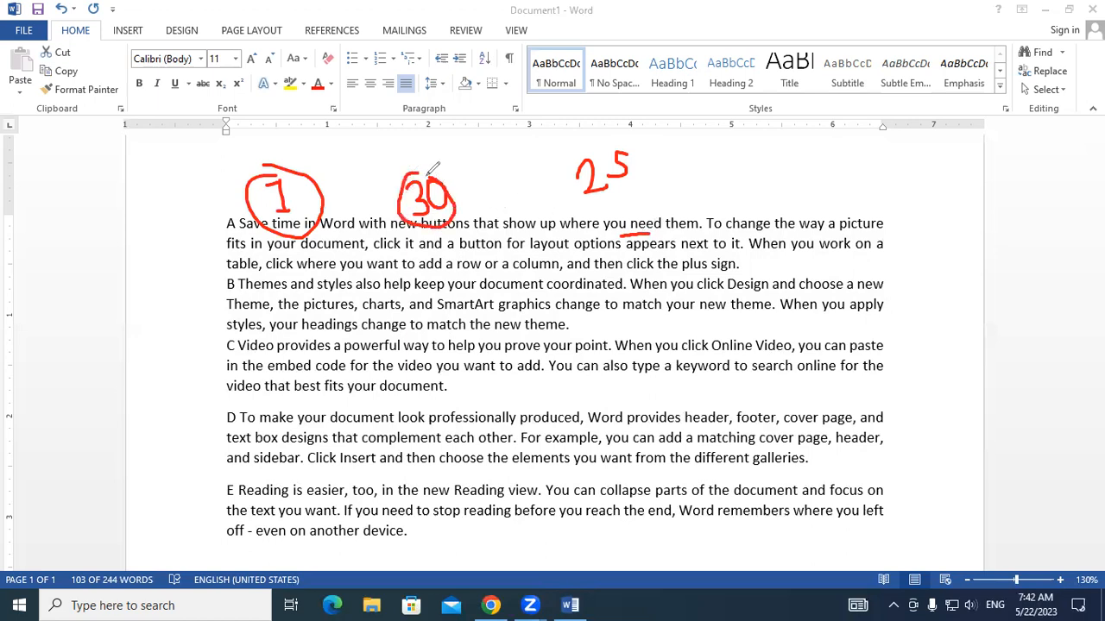
mouse_move(671, 167)
mouse_down()
mouse_move(687, 168)
mouse_move(670, 184)
mouse_move(702, 166)
mouse_move(709, 181)
mouse_up()
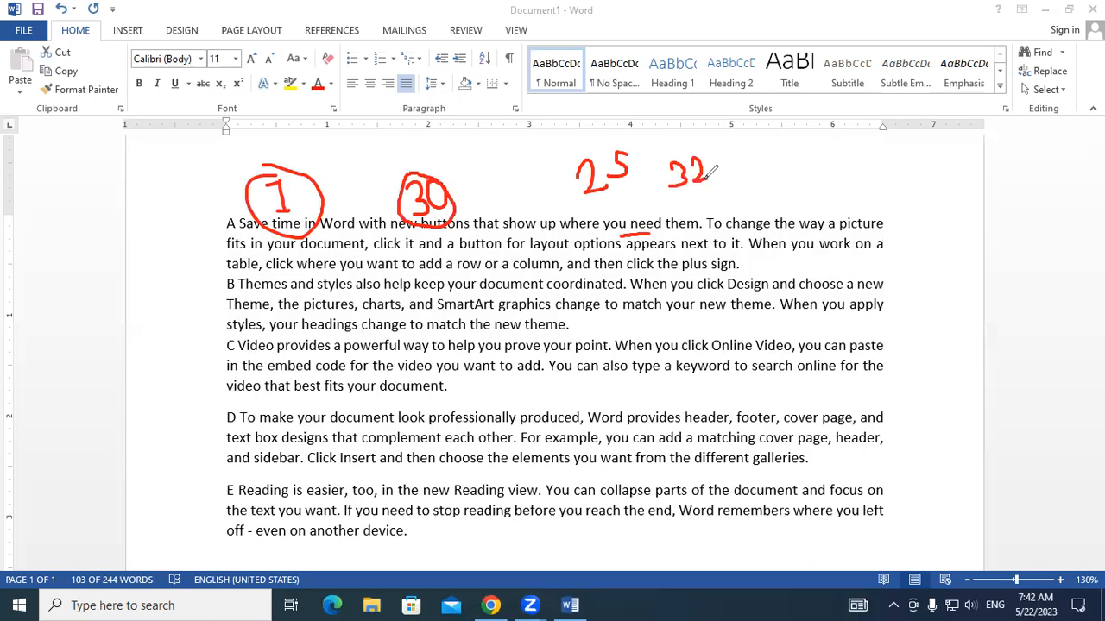
drag(460, 234, 498, 228)
mouse_move(728, 181)
mouse_down()
mouse_move(582, 167)
mouse_move(621, 235)
mouse_move(383, 222)
mouse_move(469, 173)
mouse_move(227, 178)
mouse_move(279, 190)
mouse_up()
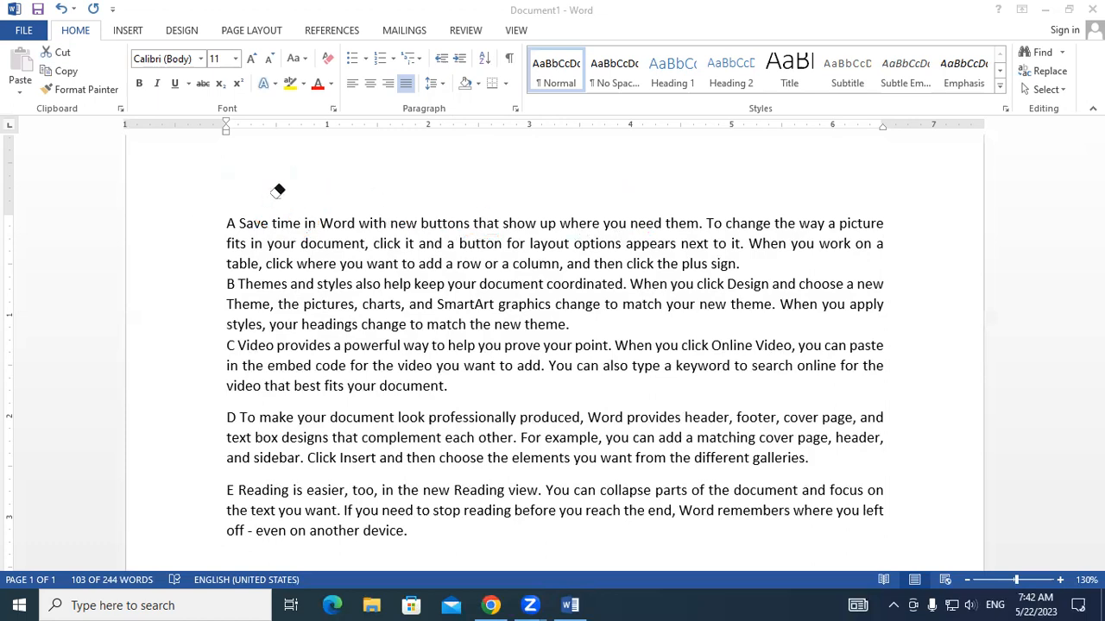
click(866, 77)
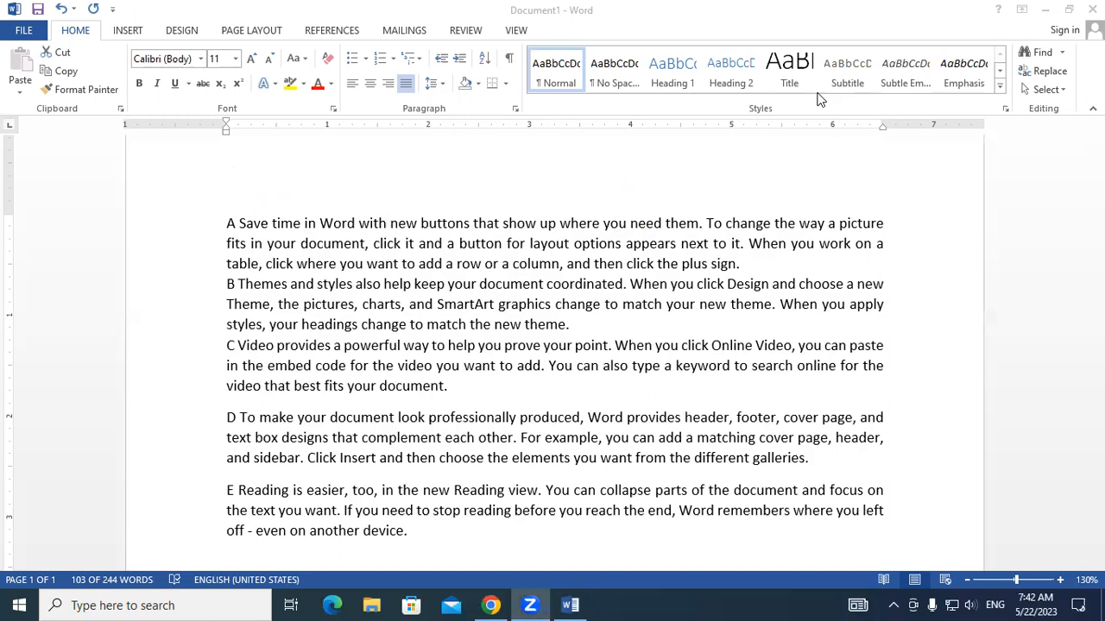
- Select all the text, and mark the start of paragraph A and the last line of paragraph E with the annotation pen
click(720, 207)
key(ctrl+a)
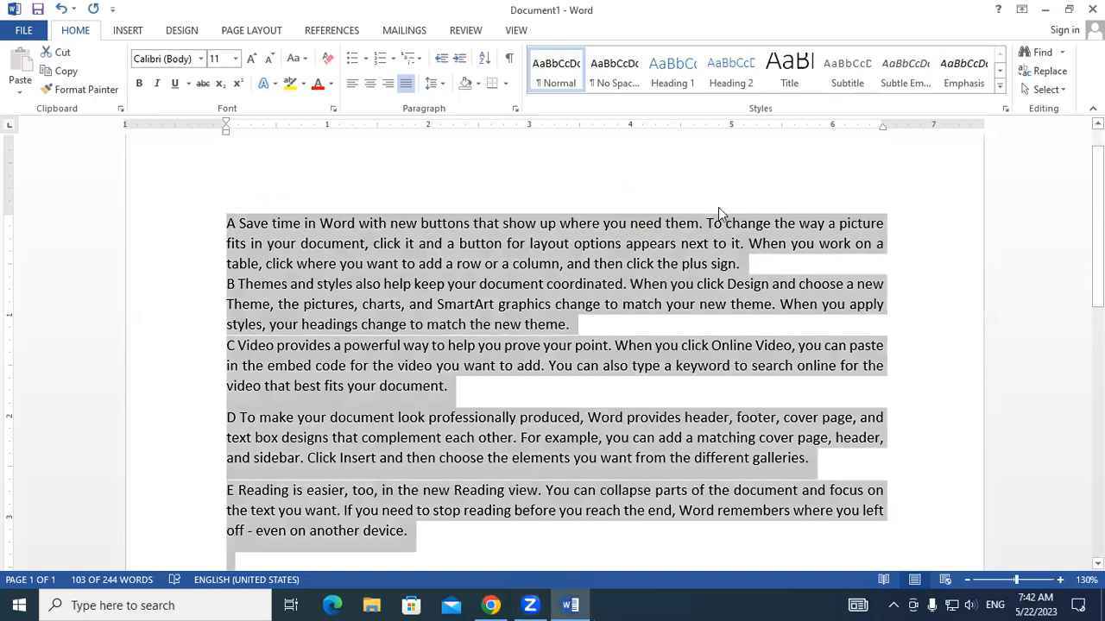
scroll(954, 391, up, 1)
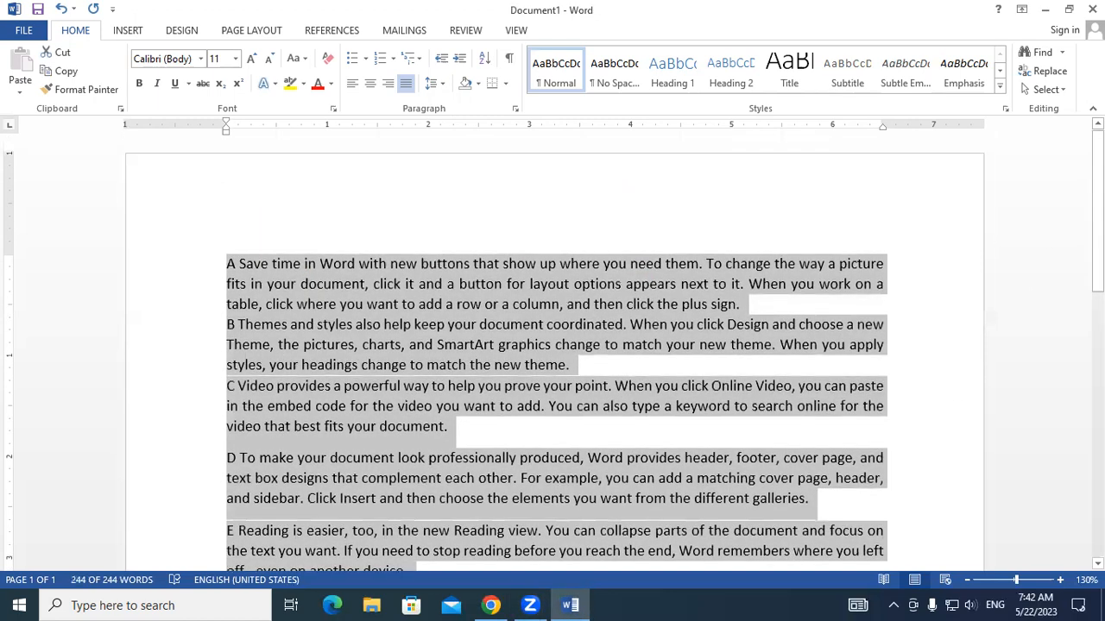
scroll(953, 391, down, 2)
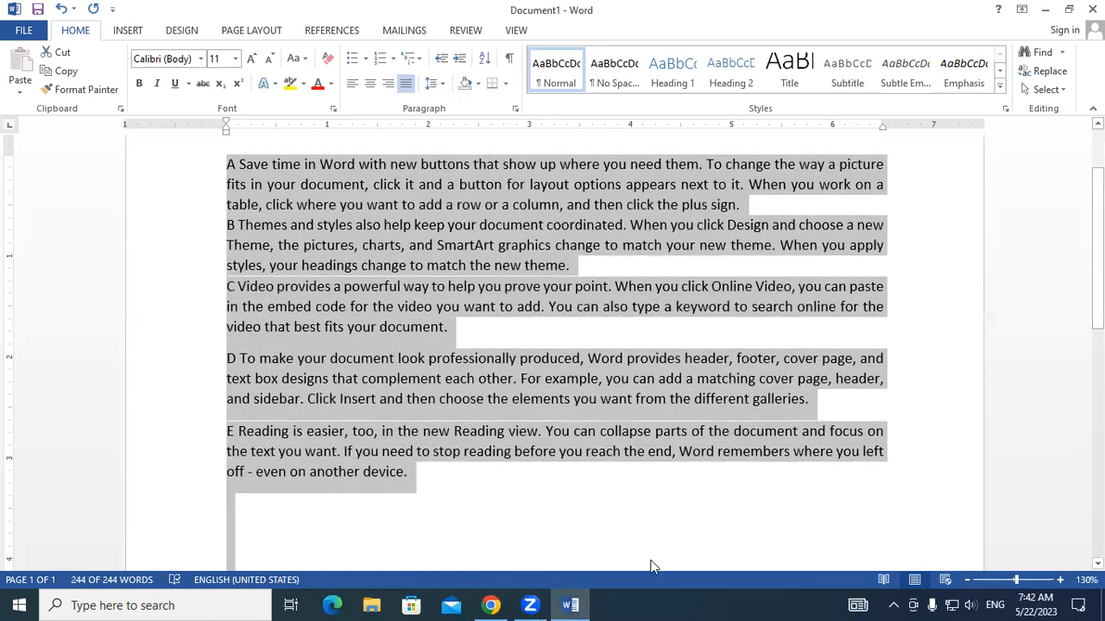
drag(234, 478, 275, 481)
drag(215, 162, 265, 161)
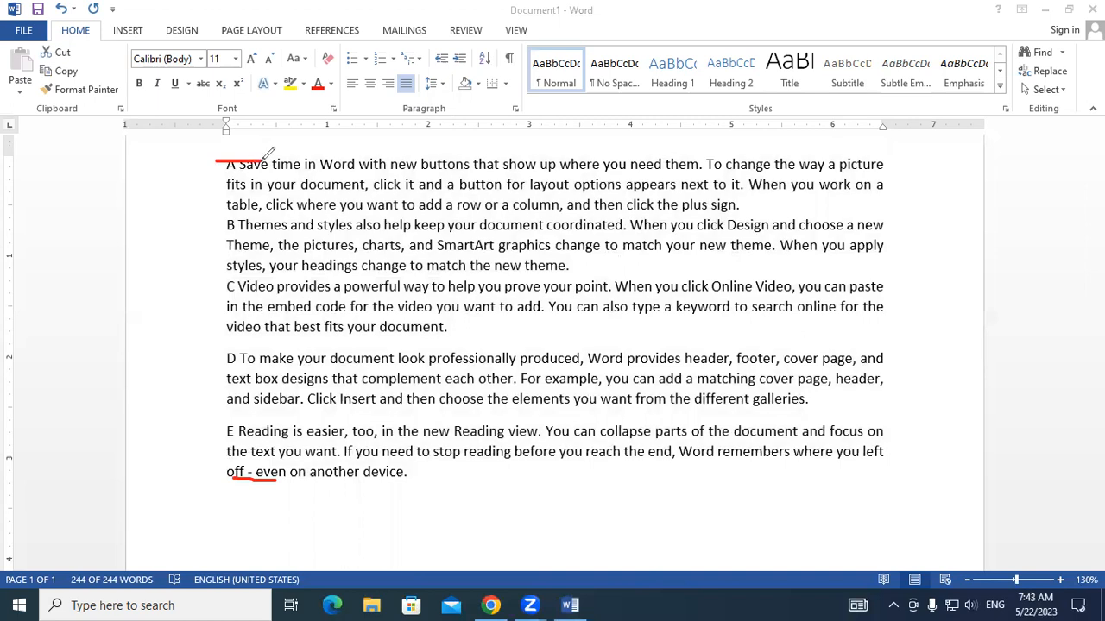
click(810, 64)
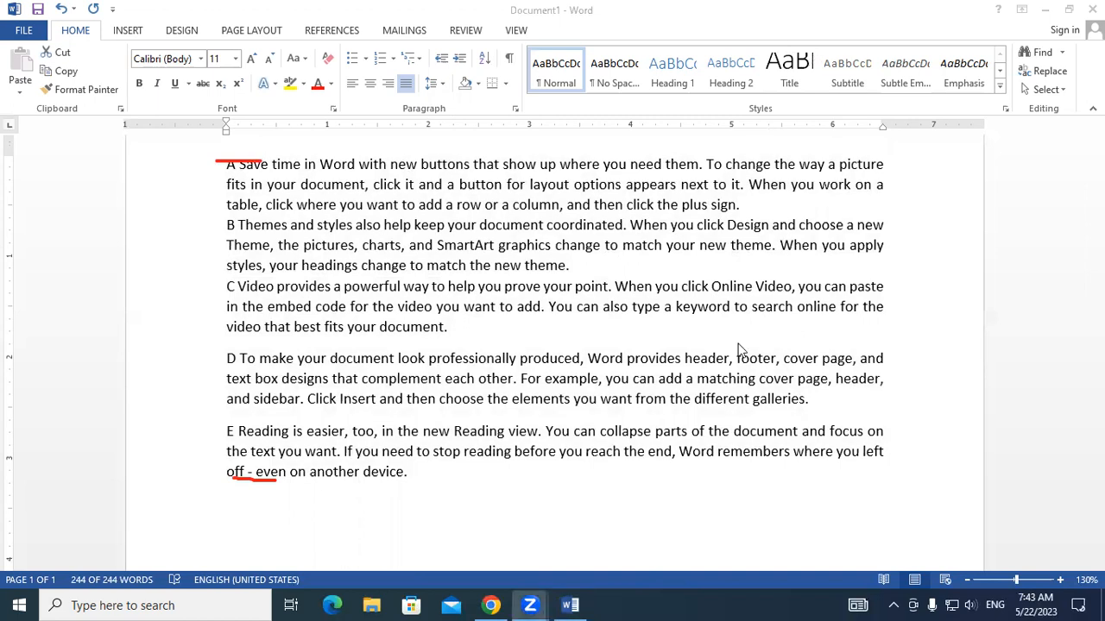
- Set the line spacing of all the text to 1.0
key(ctrl+a)
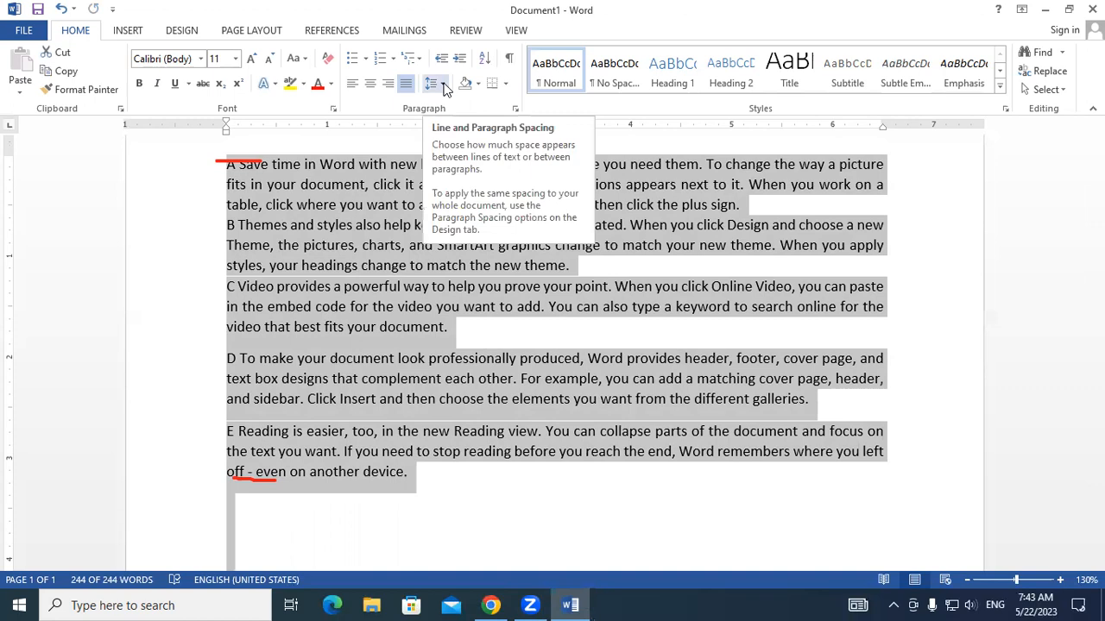
click(443, 85)
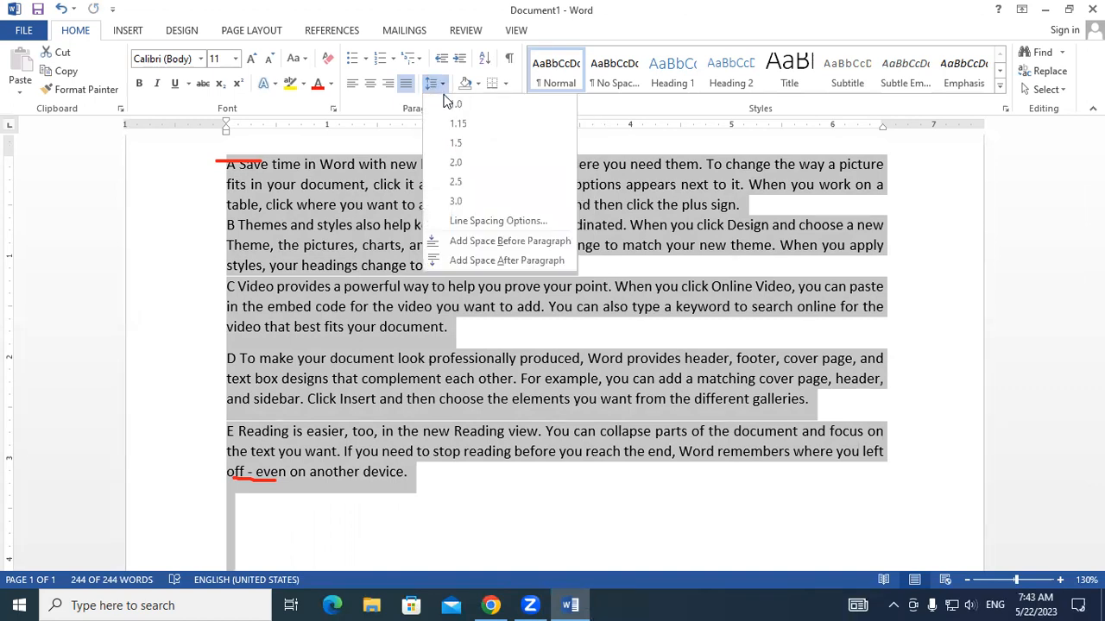
click(449, 103)
- Add space after every paragraph in the document, and remove that space again
key(ctrl+a)
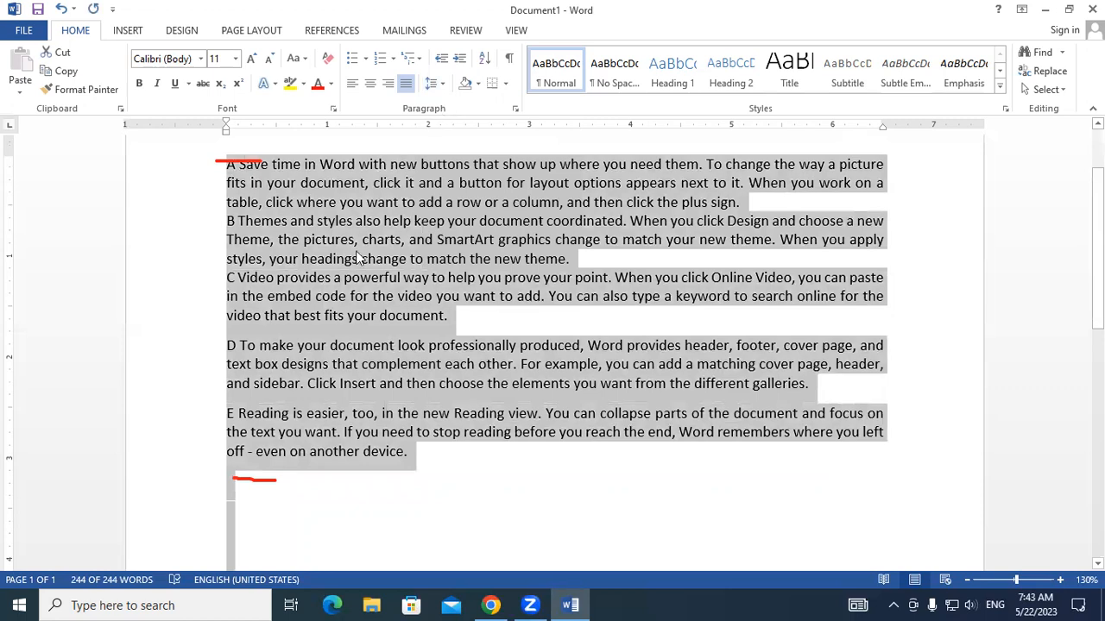
click(436, 83)
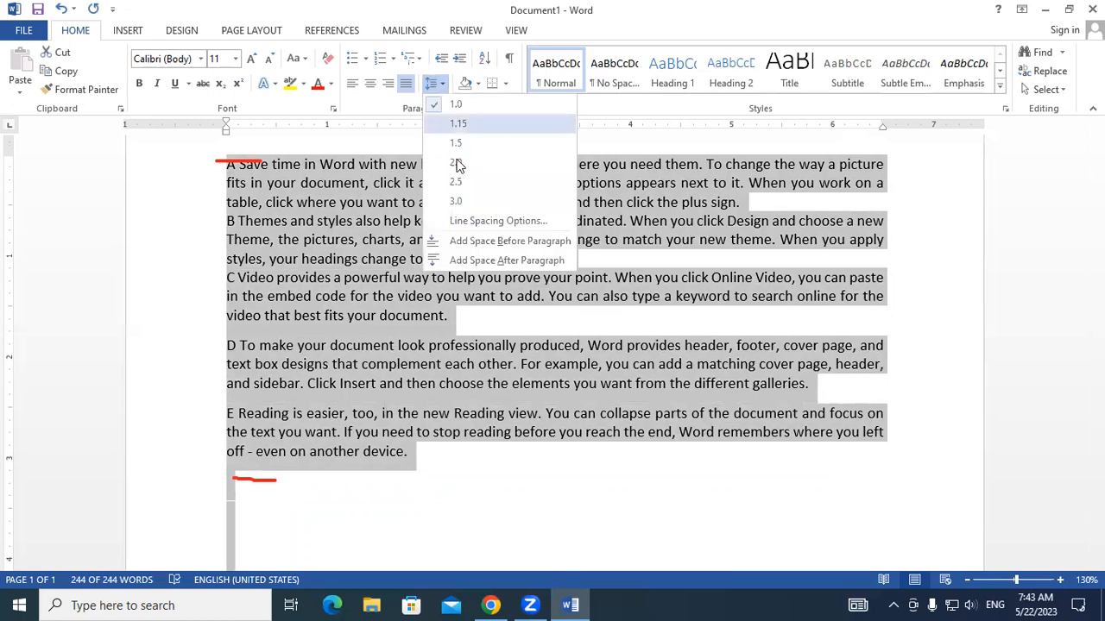
click(471, 261)
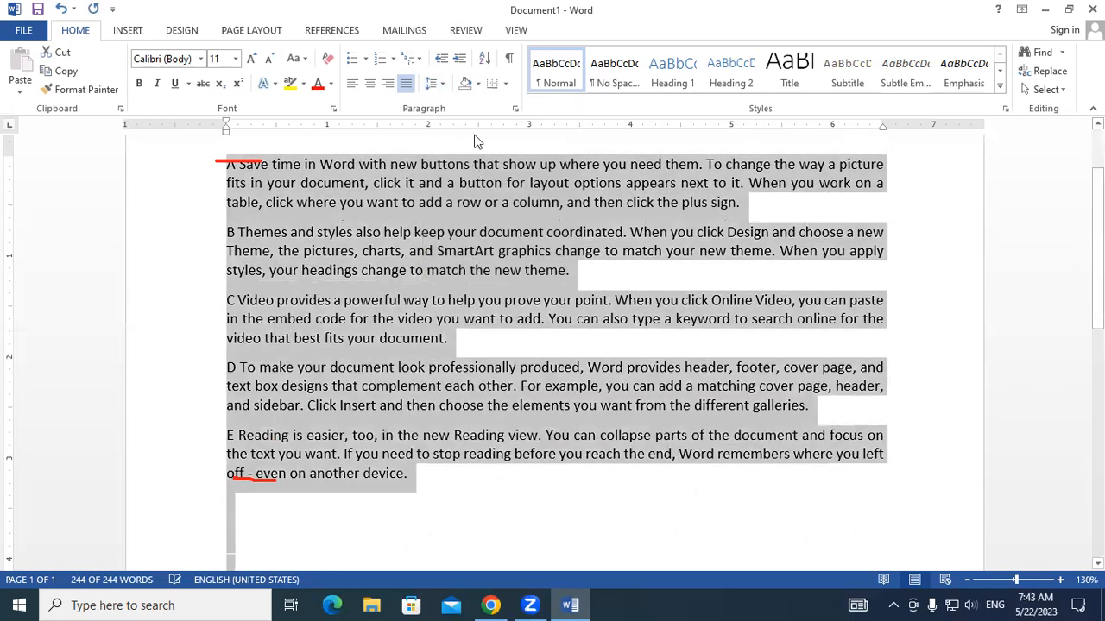
click(443, 83)
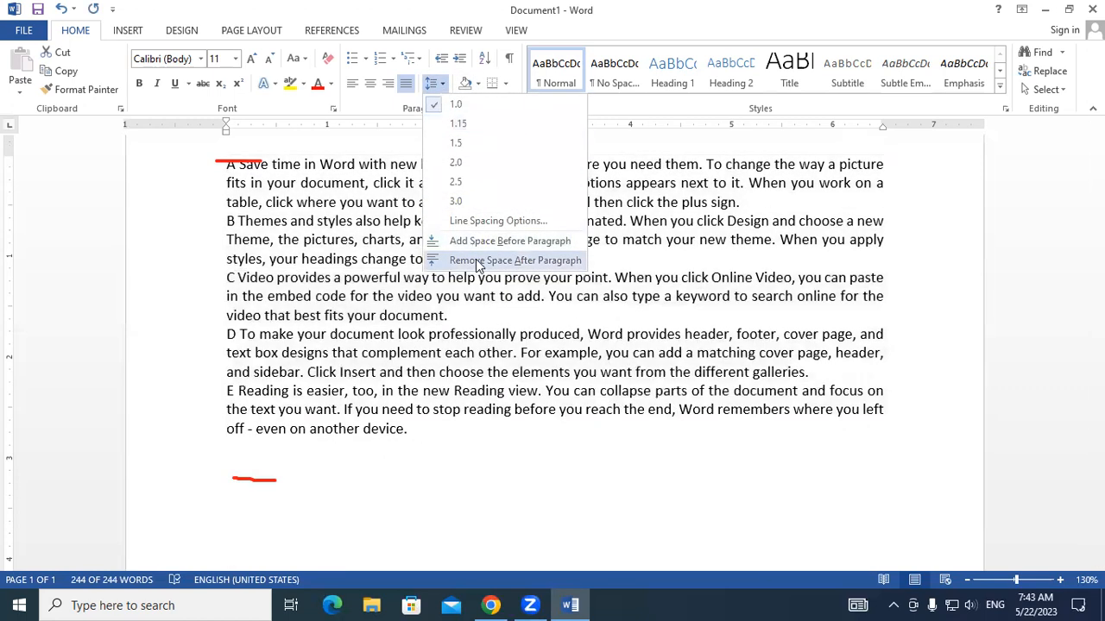
click(476, 260)
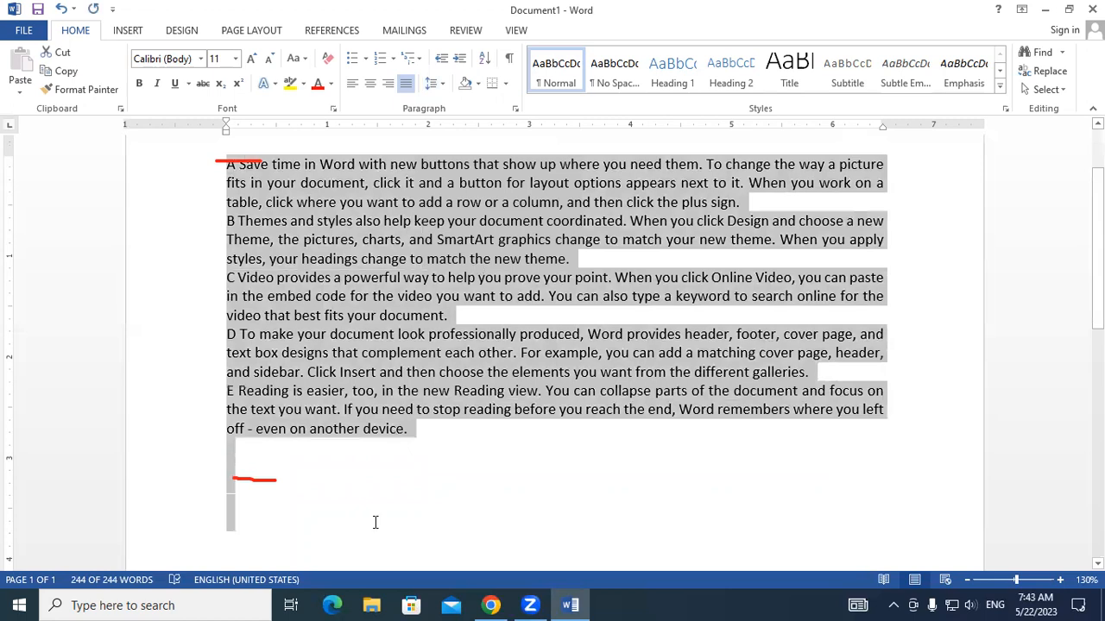
- Deselect the text and erase the annotation marks at its start and end
click(377, 523)
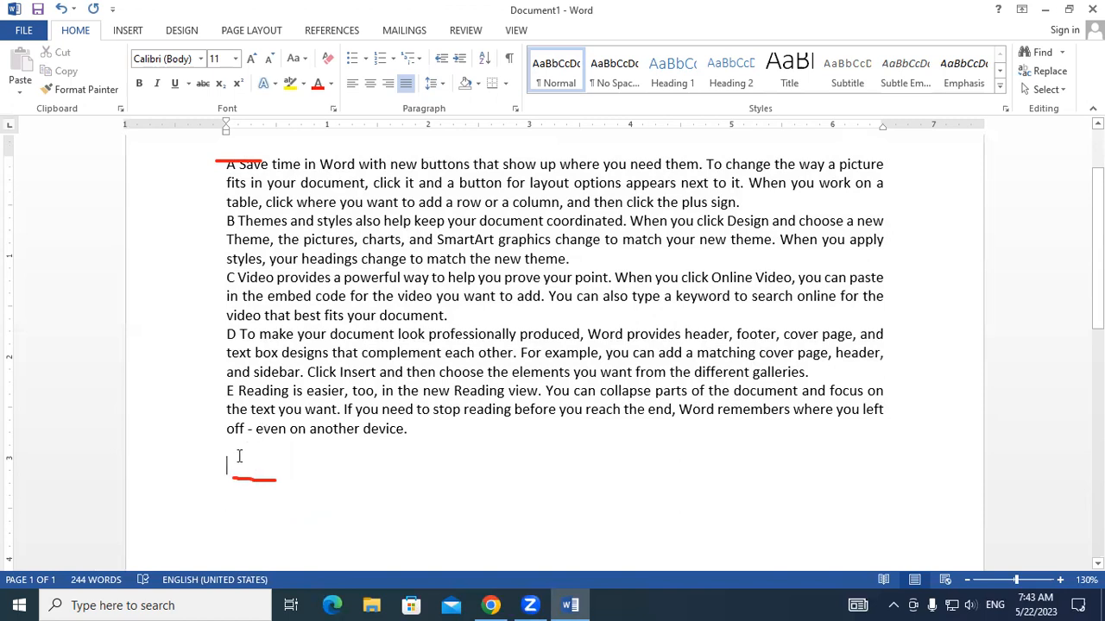
click(241, 443)
click(235, 162)
click(255, 482)
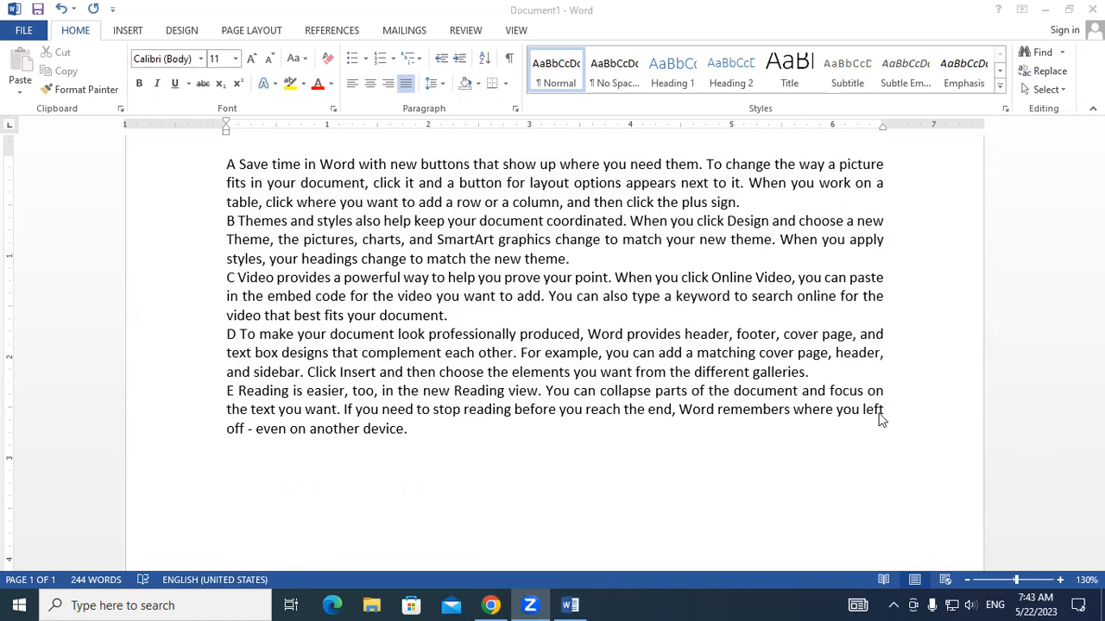
- Add space after all the paragraphs in the document
click(227, 496)
scroll(552, 345, down, 2)
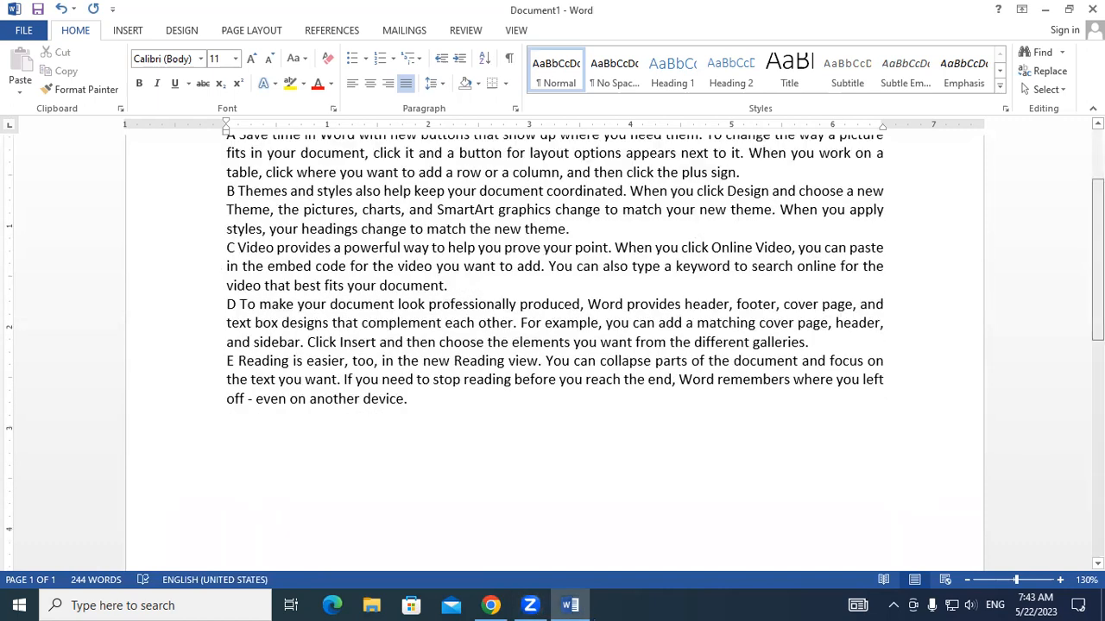
scroll(553, 345, down, 5)
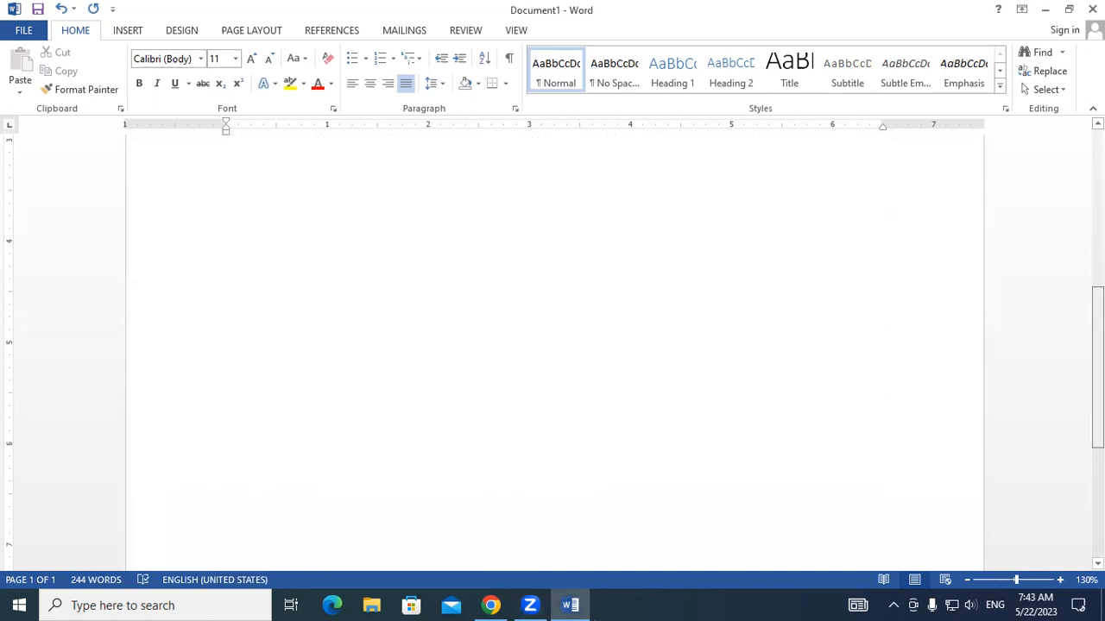
scroll(552, 345, down, 4)
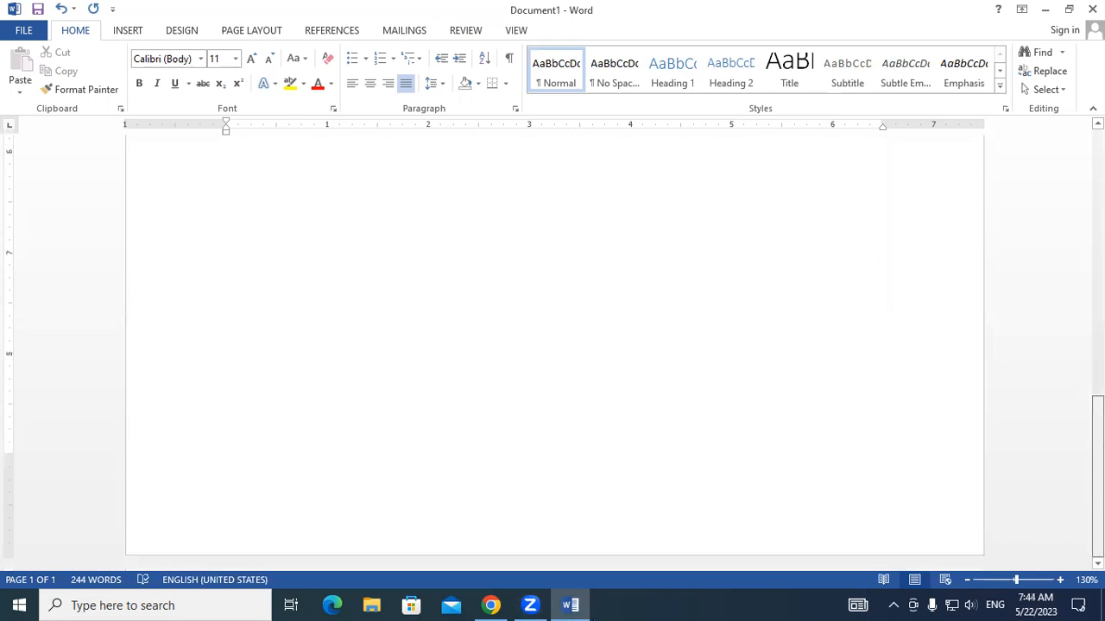
scroll(710, 369, up, 10)
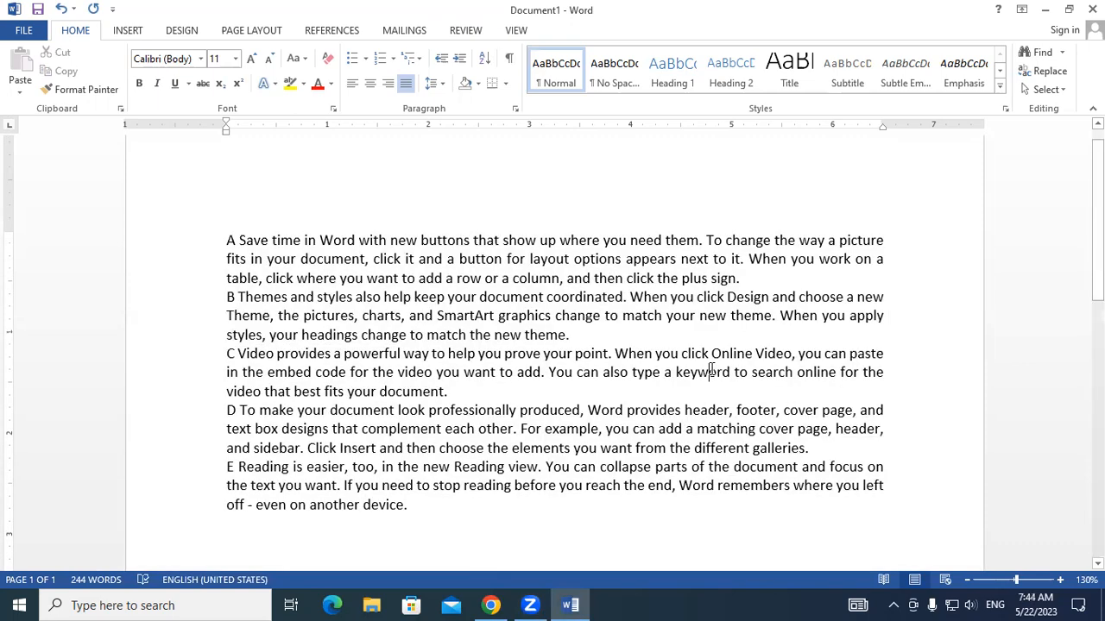
key(ctrl+a)
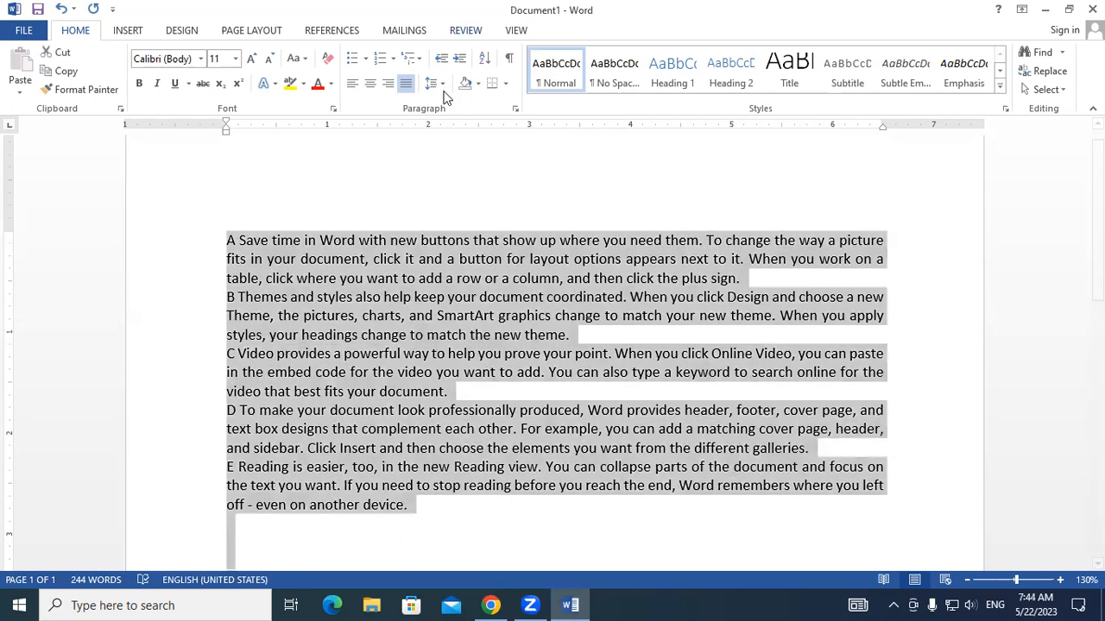
click(436, 83)
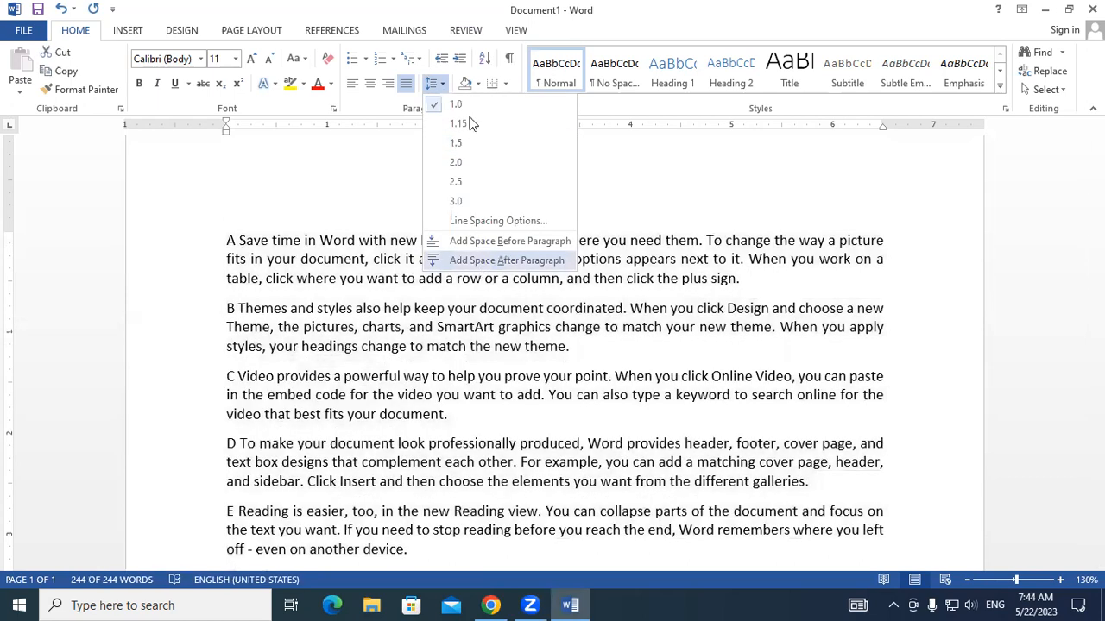
click(479, 261)
- Set the line spacing of all the text to 3.0, and deselect the text on the second page
click(436, 83)
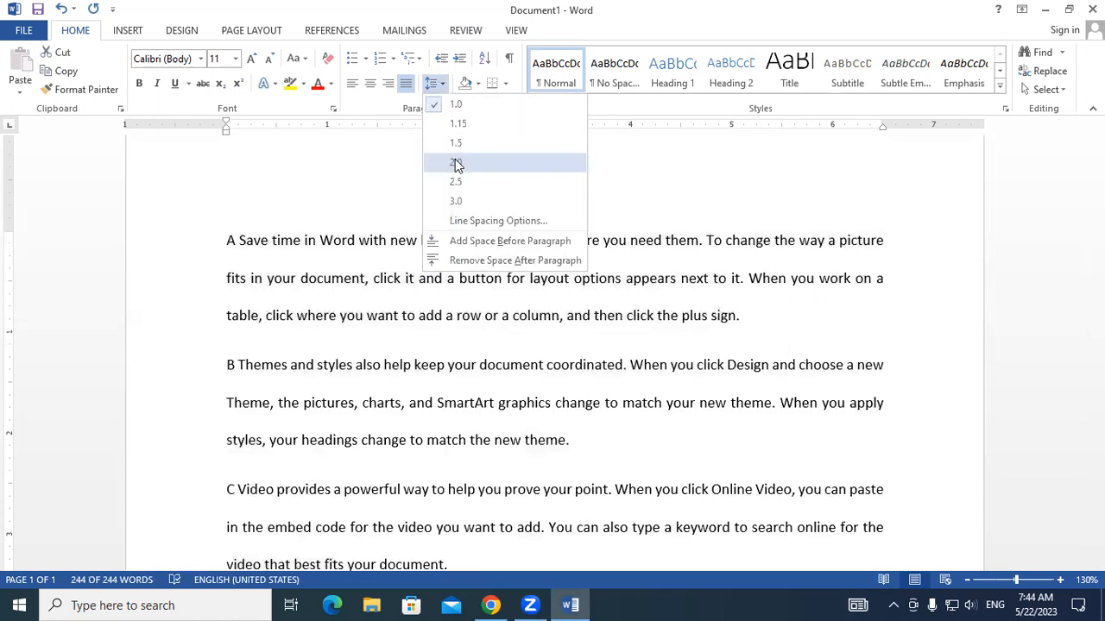
click(457, 201)
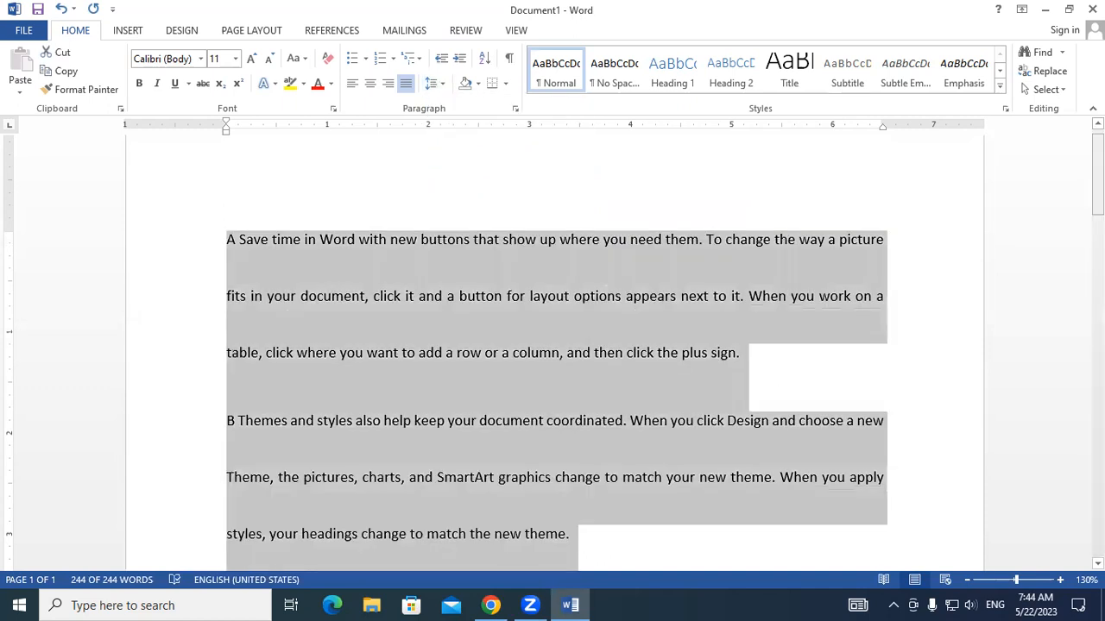
drag(1097, 174, 1096, 439)
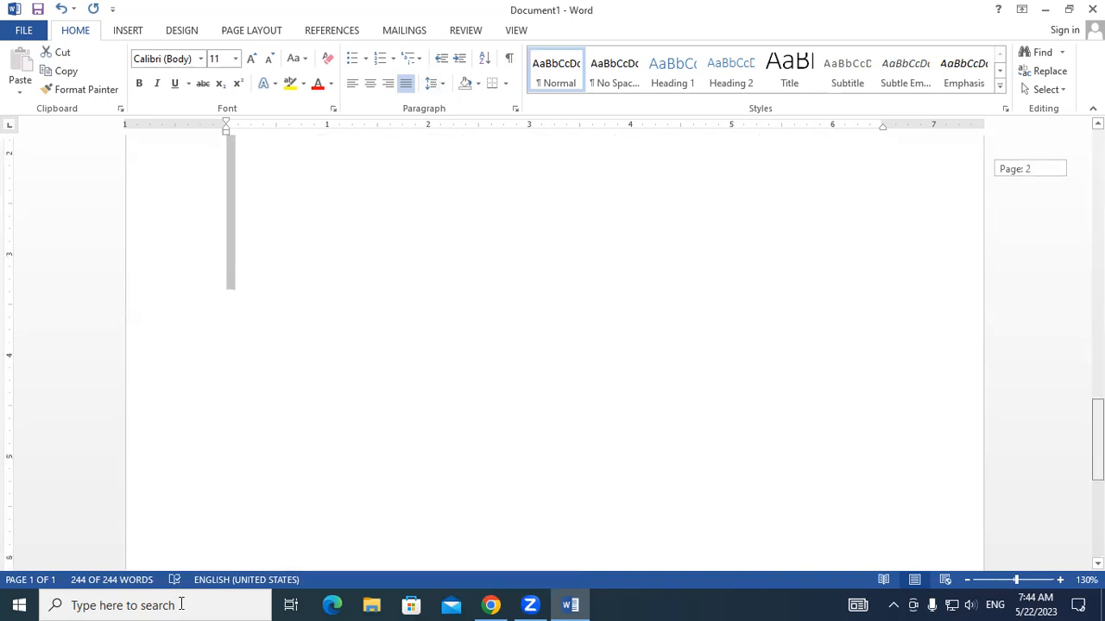
click(478, 459)
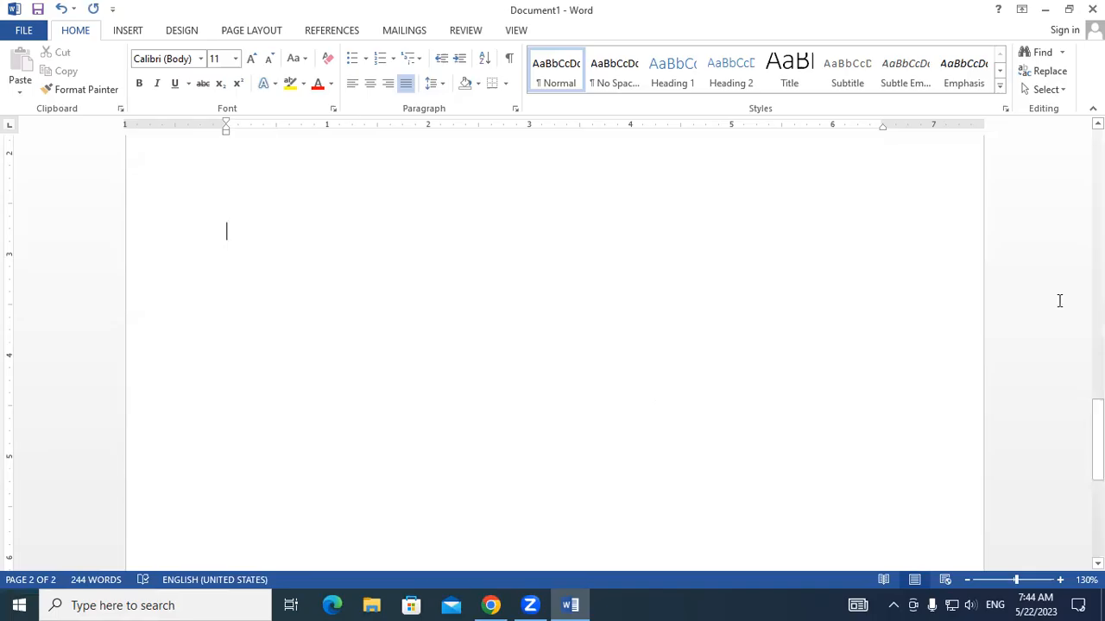
- Set the line spacing of all the document's text to 1.0 and deselect the text
drag(1096, 424, 1063, 172)
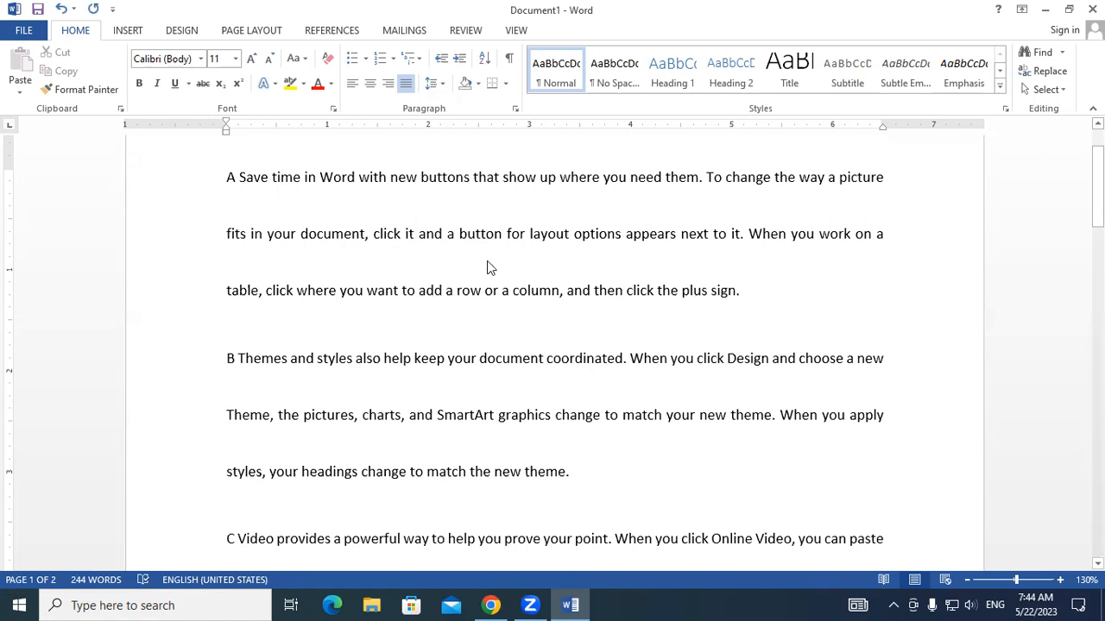
key(ctrl+a)
click(442, 83)
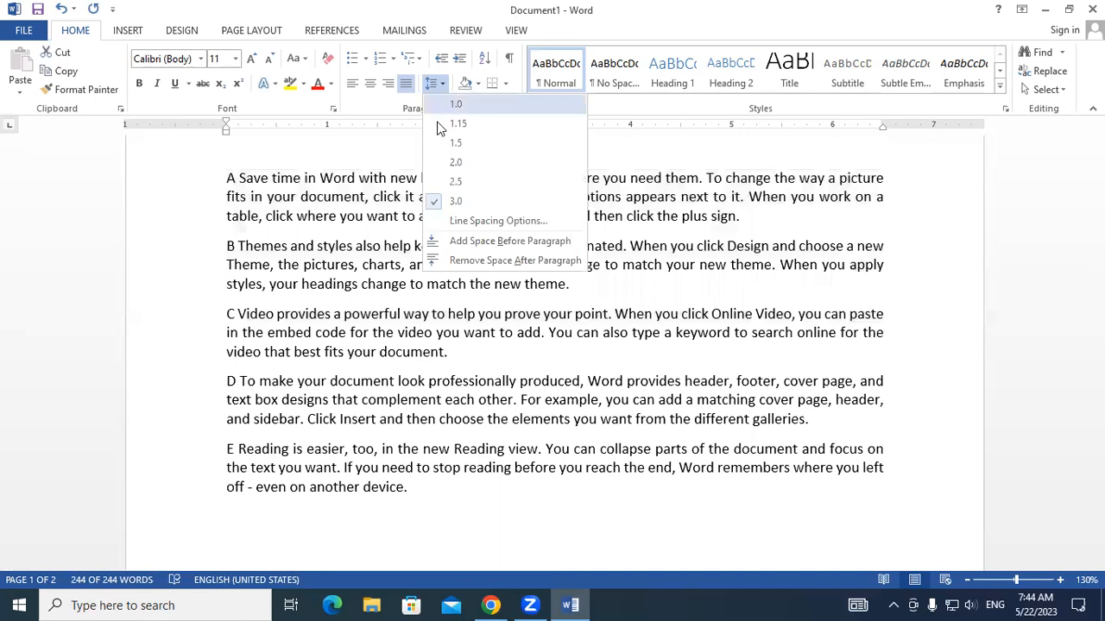
click(450, 103)
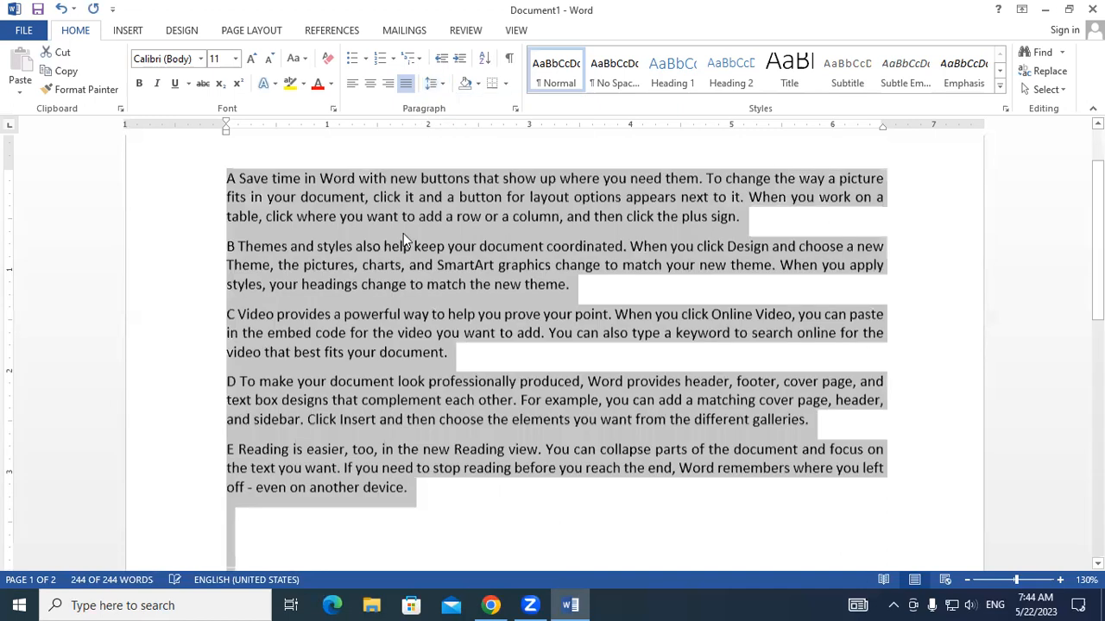
click(401, 216)
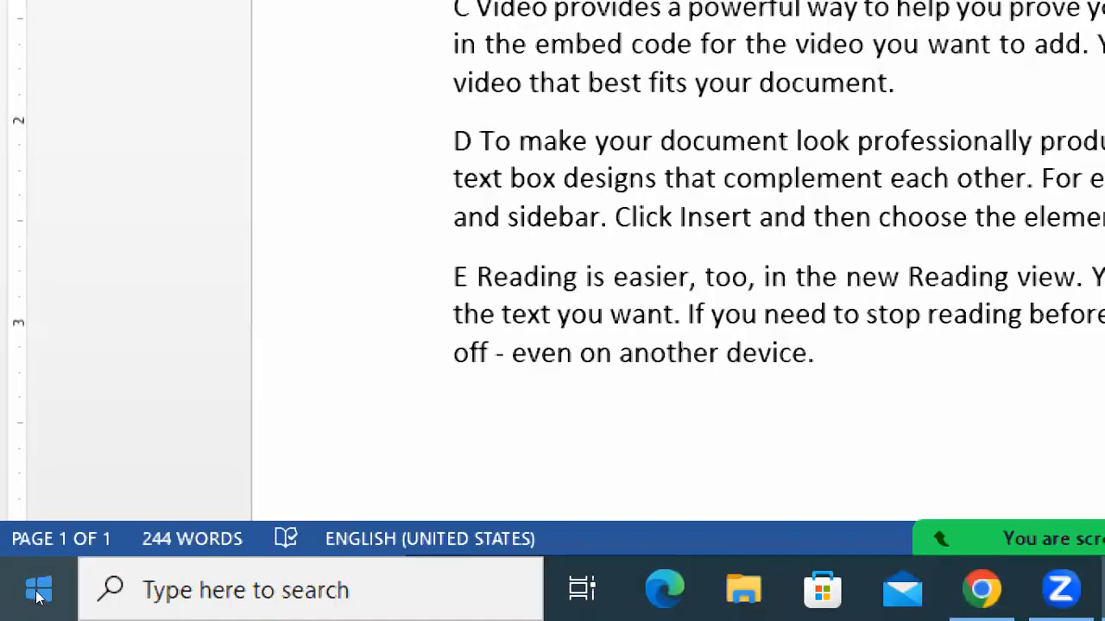
click(36, 595)
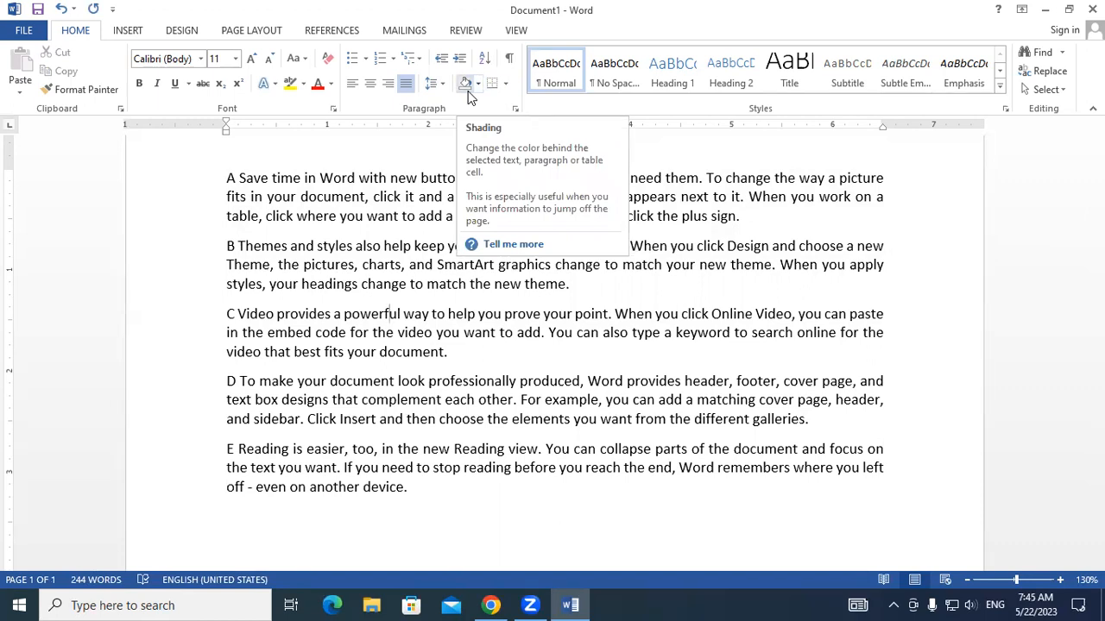
scroll(552, 345, up, 1)
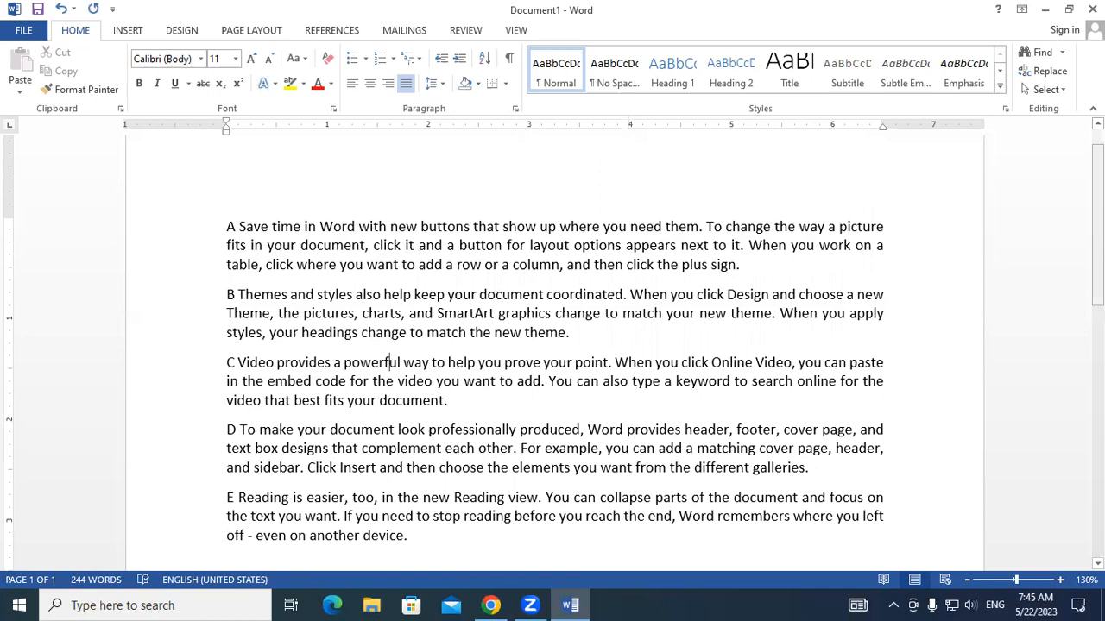
scroll(1038, 366, down, 7)
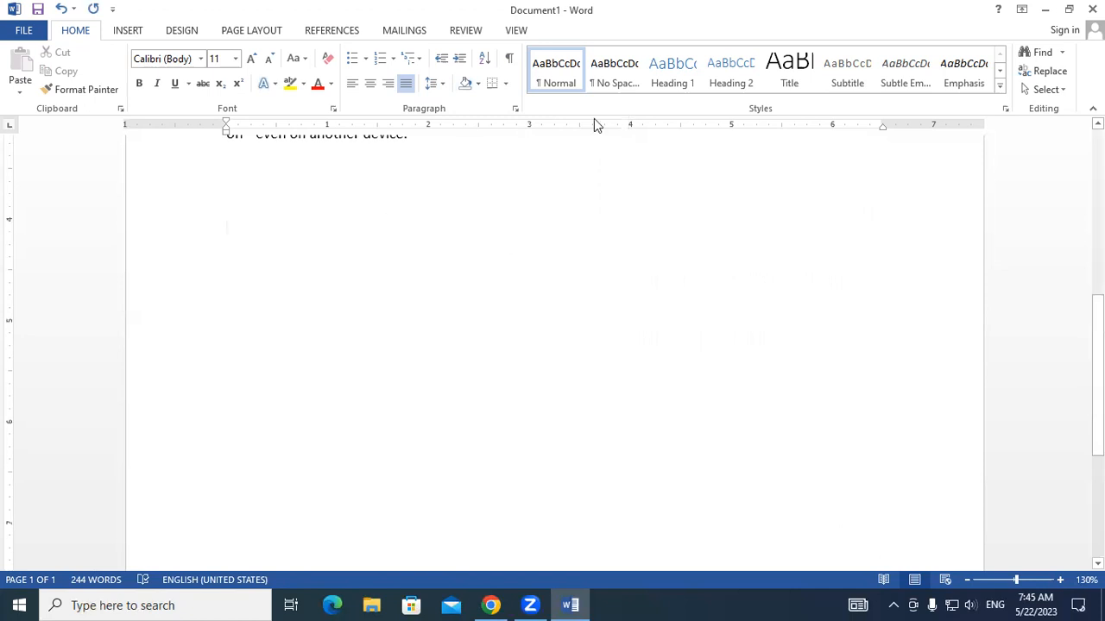
click(506, 85)
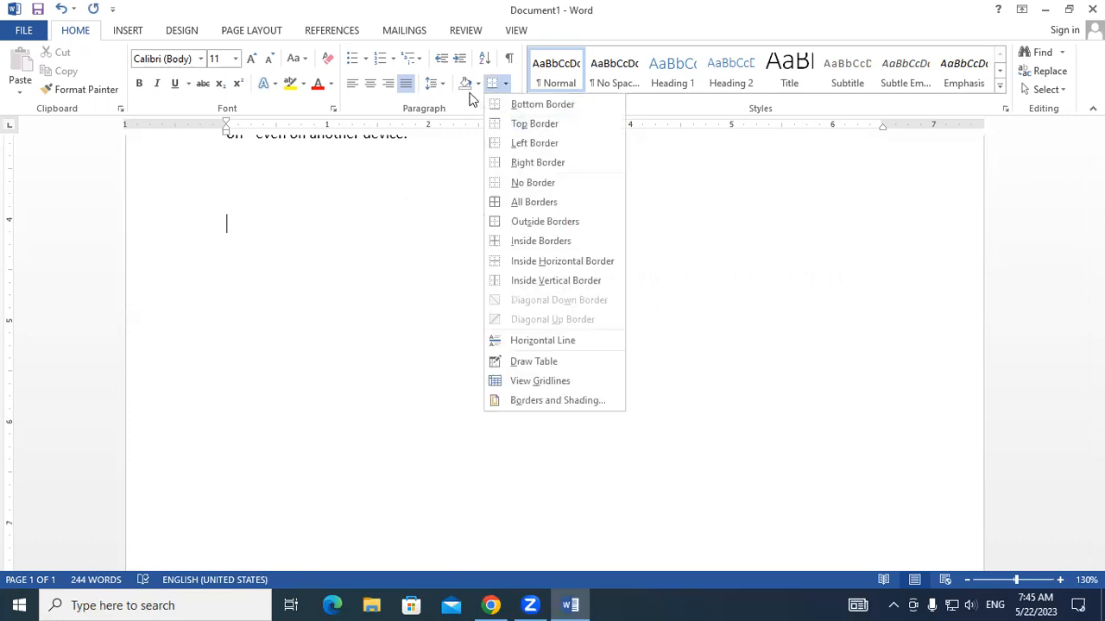
click(354, 281)
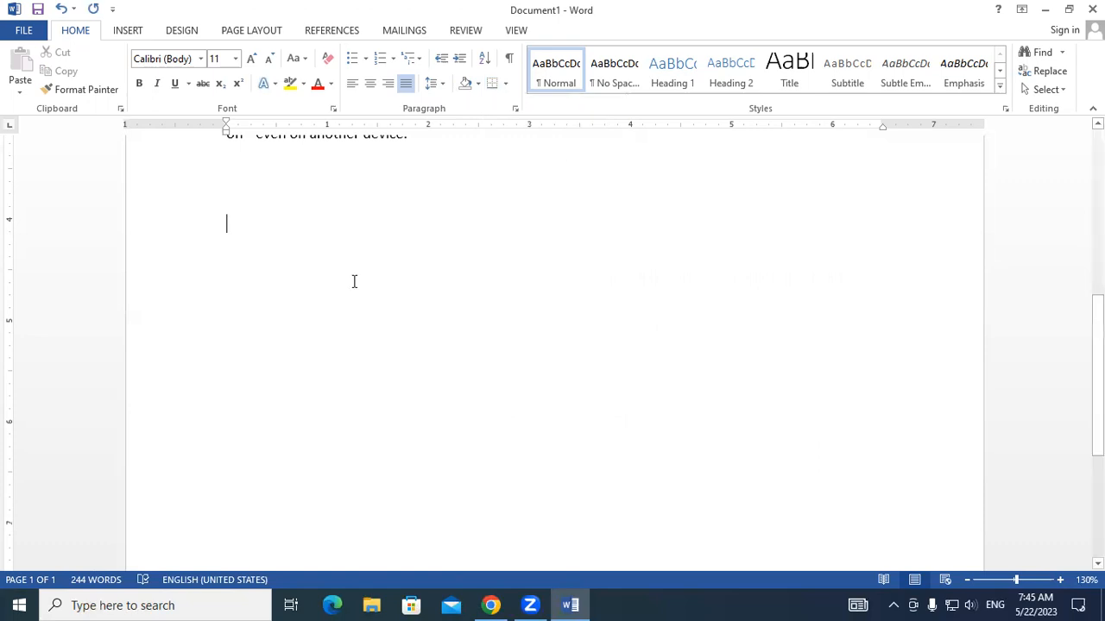
- Replace all of the document's text with the title RESUME
scroll(354, 281, down, 1)
key(ctrl+a)
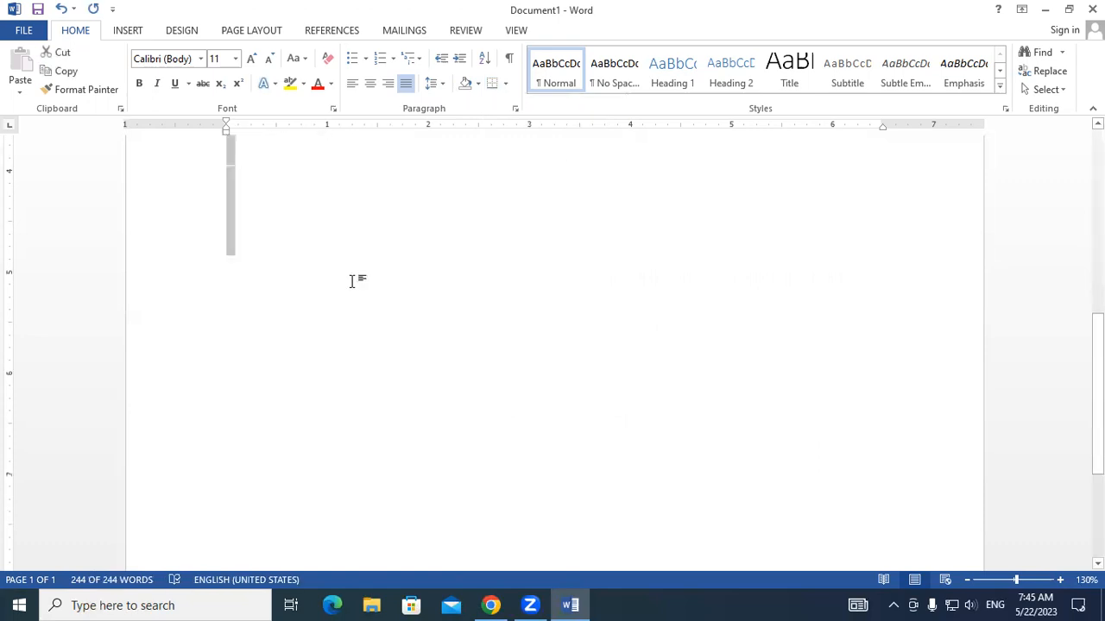
key(Delete)
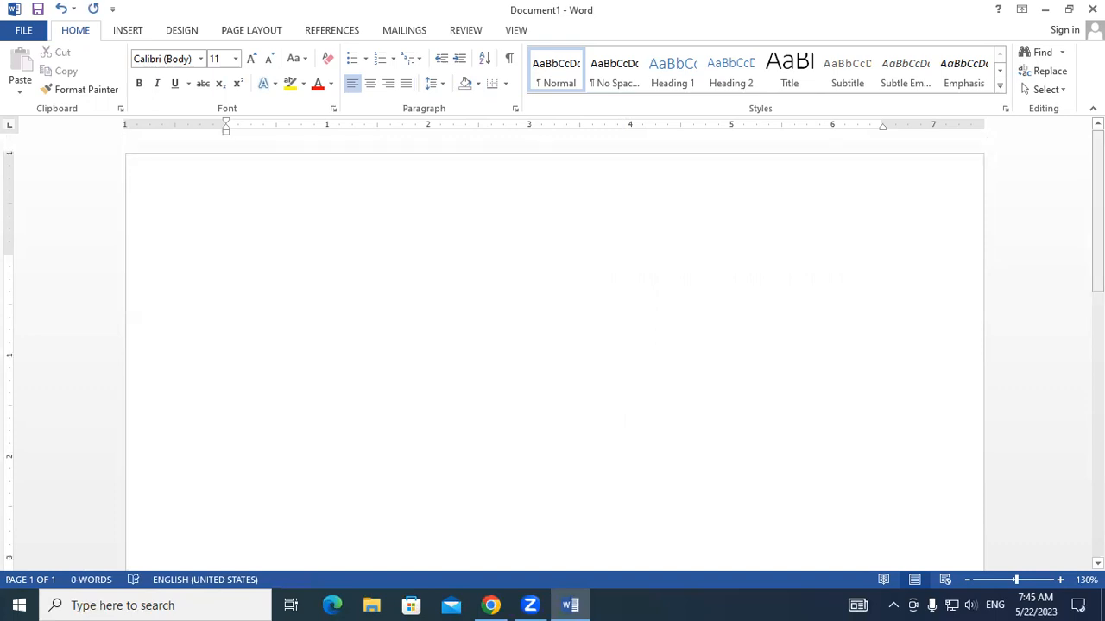
text(RESUM)
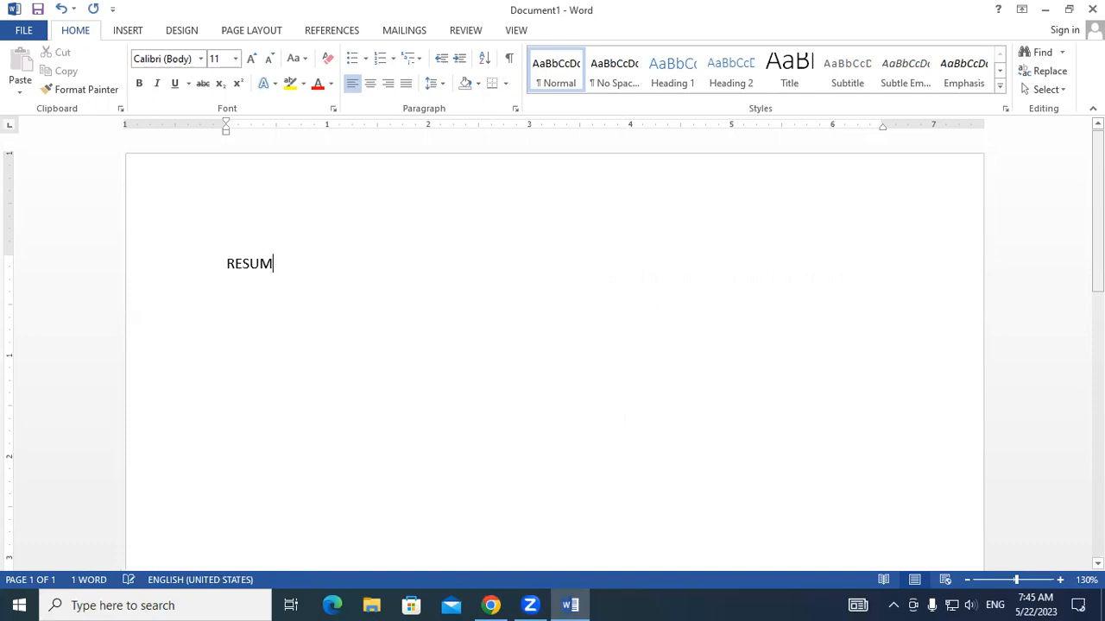
text(E)
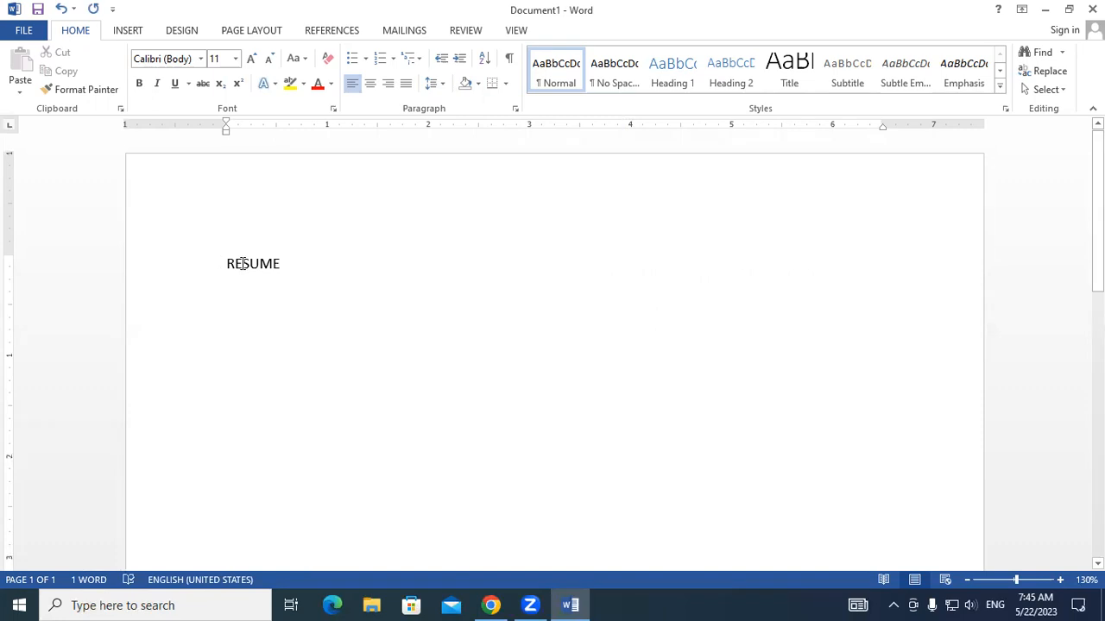
- Center the RESUME title, enlarge it to font size 16 and make it bold
drag(221, 261, 290, 264)
click(369, 84)
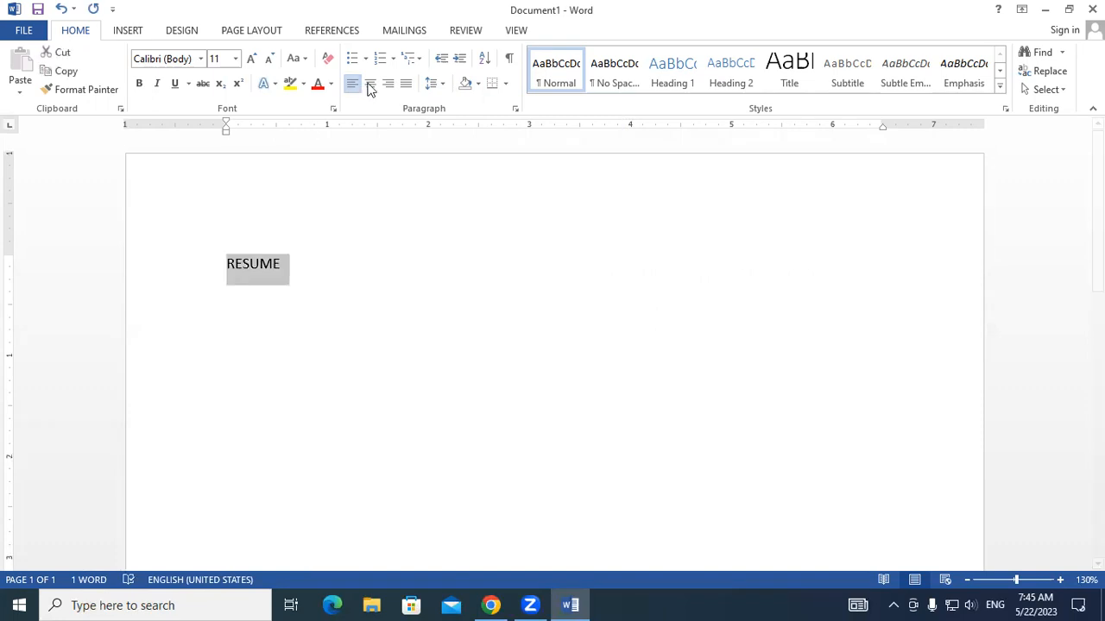
click(250, 61)
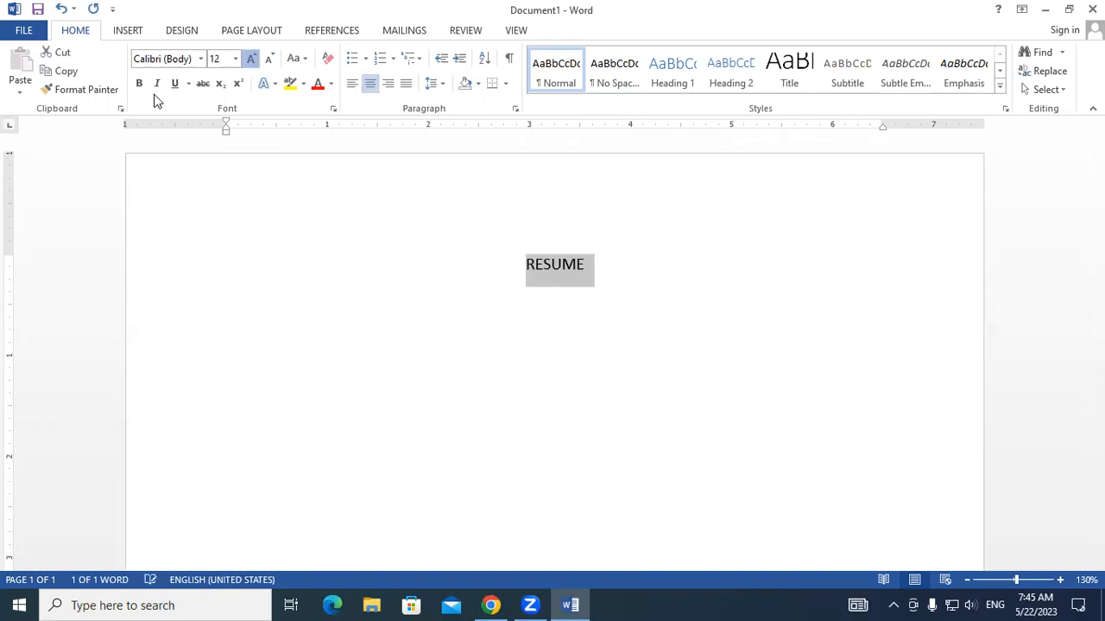
click(251, 60)
click(250, 61)
key(ctrl+b)
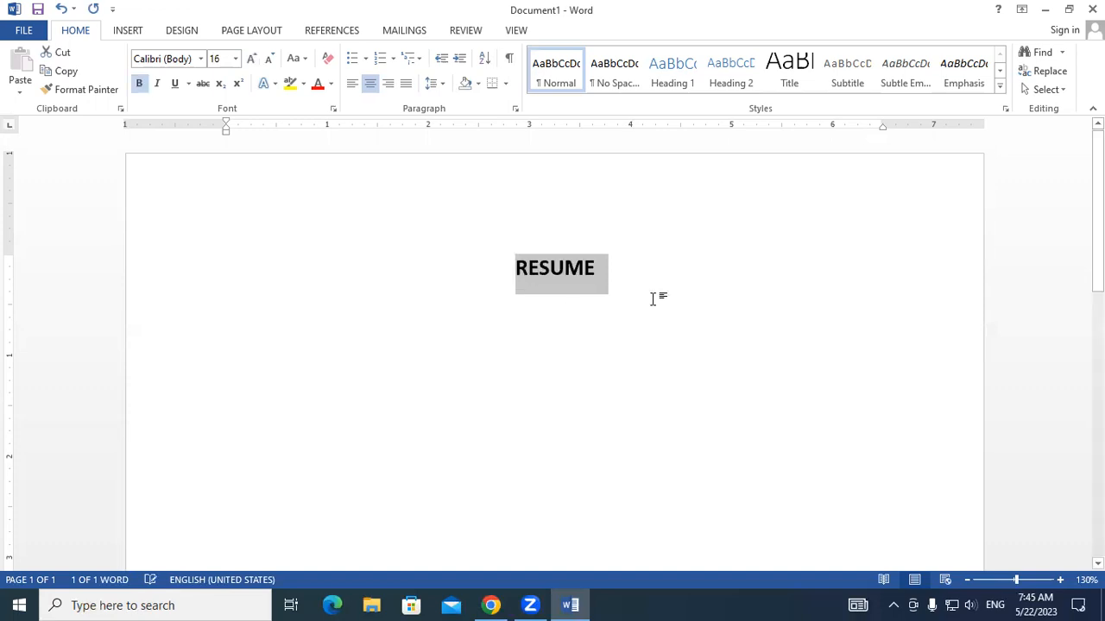
click(653, 299)
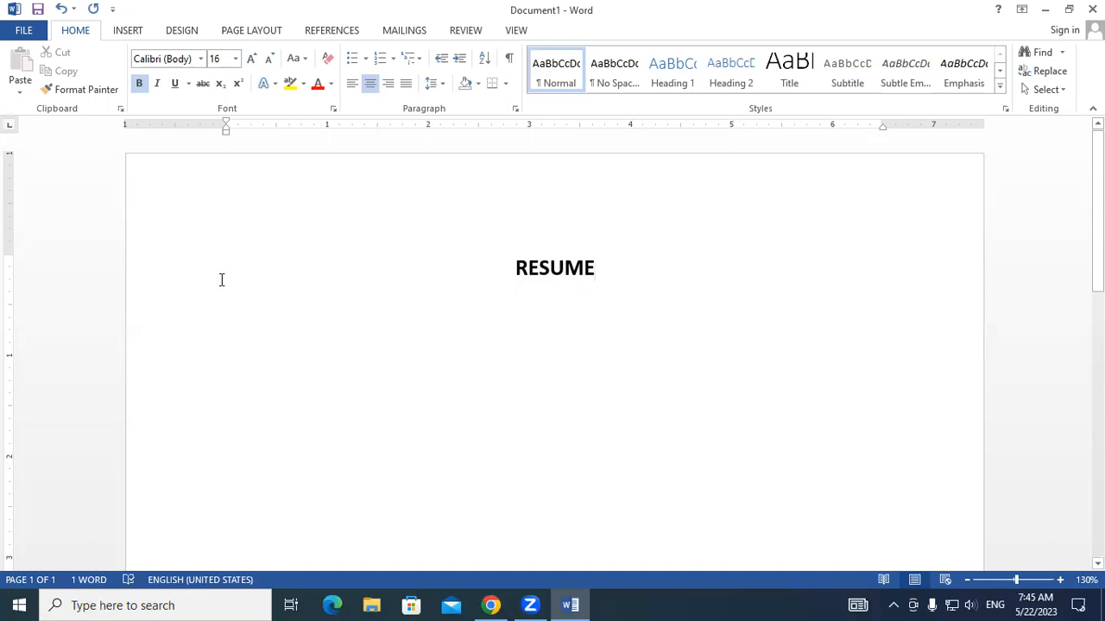
- Highlight the RESUME title in yellow and deselect it
drag(545, 266, 911, 265)
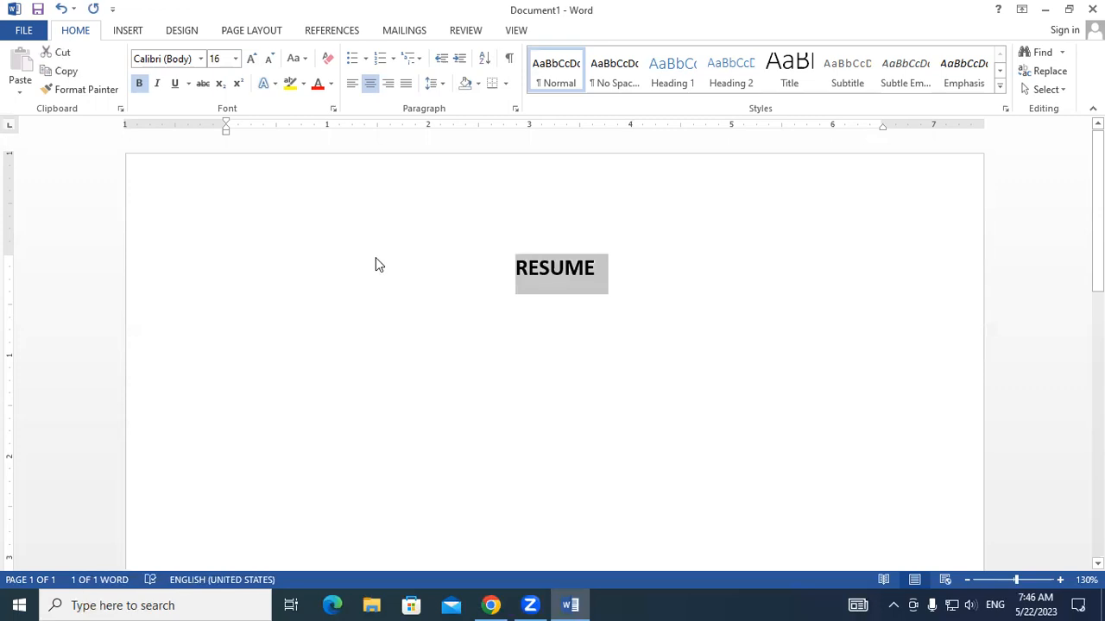
click(304, 84)
click(298, 107)
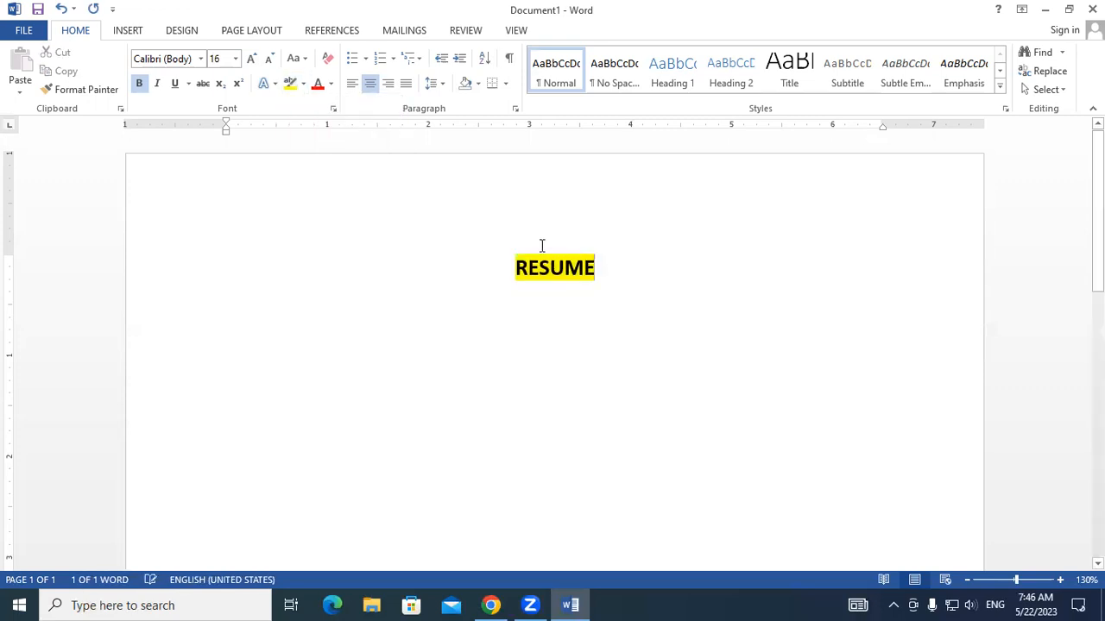
click(603, 263)
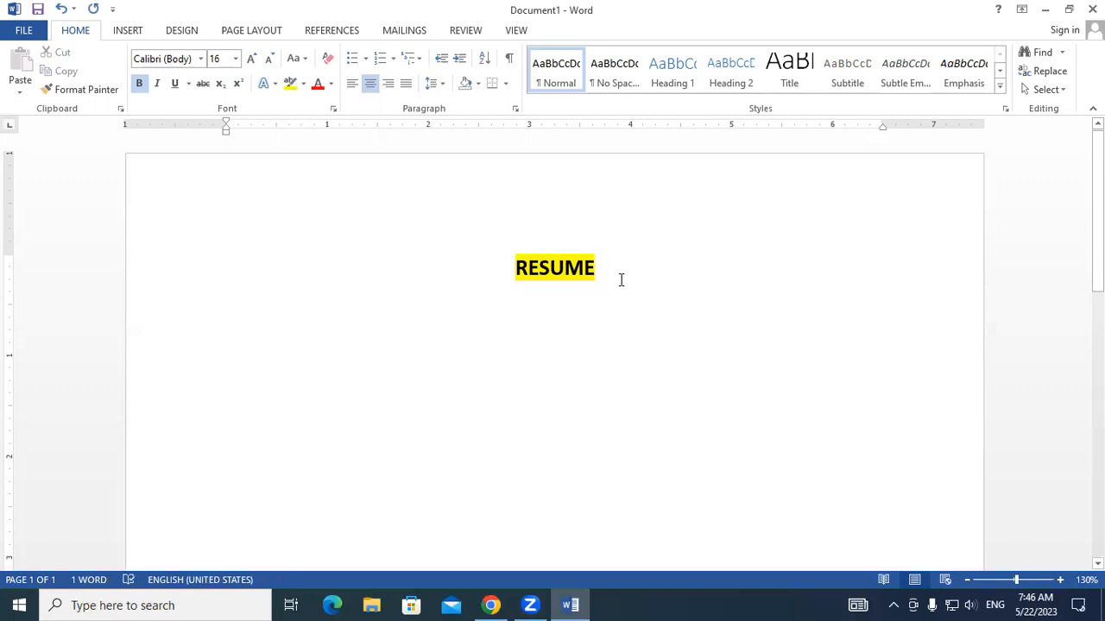
- Draw a red annotation line across the page just above the RESUME title, and erase it again
click(533, 278)
drag(533, 278, 584, 326)
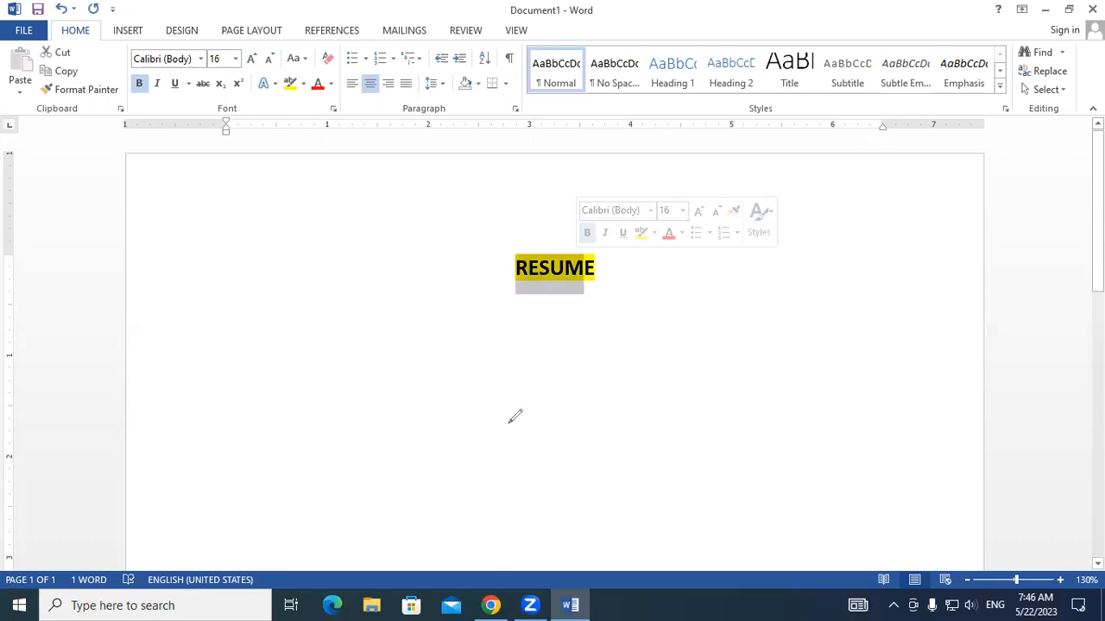
drag(302, 253, 849, 241)
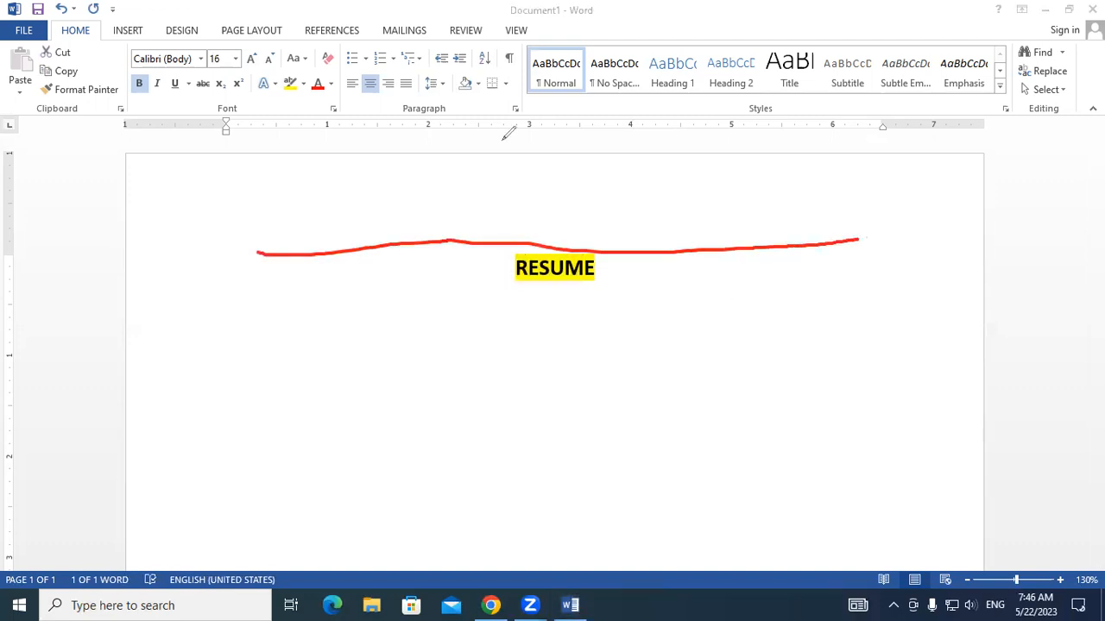
click(554, 147)
click(553, 248)
click(851, 79)
click(483, 85)
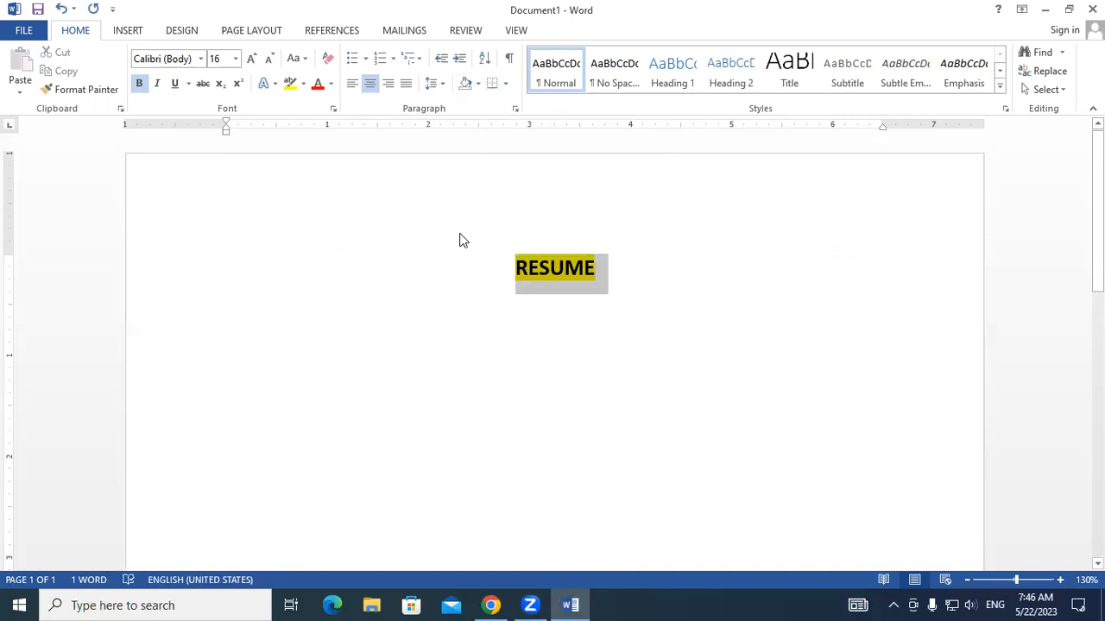
- Remove the highlight color from the RESUME title and deselect it
click(303, 83)
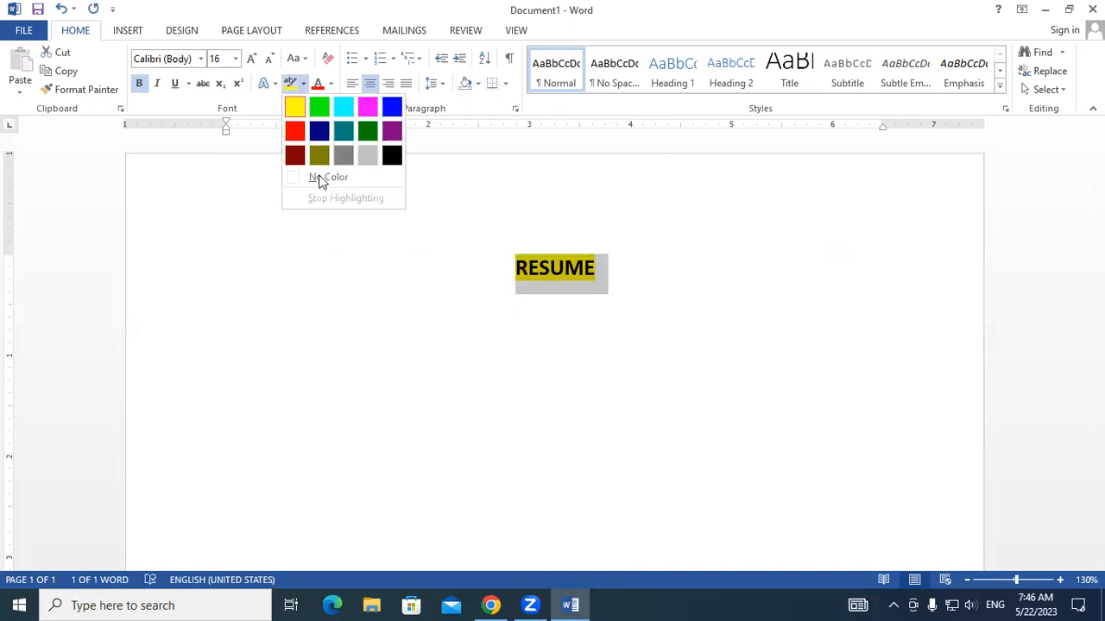
click(317, 177)
click(527, 284)
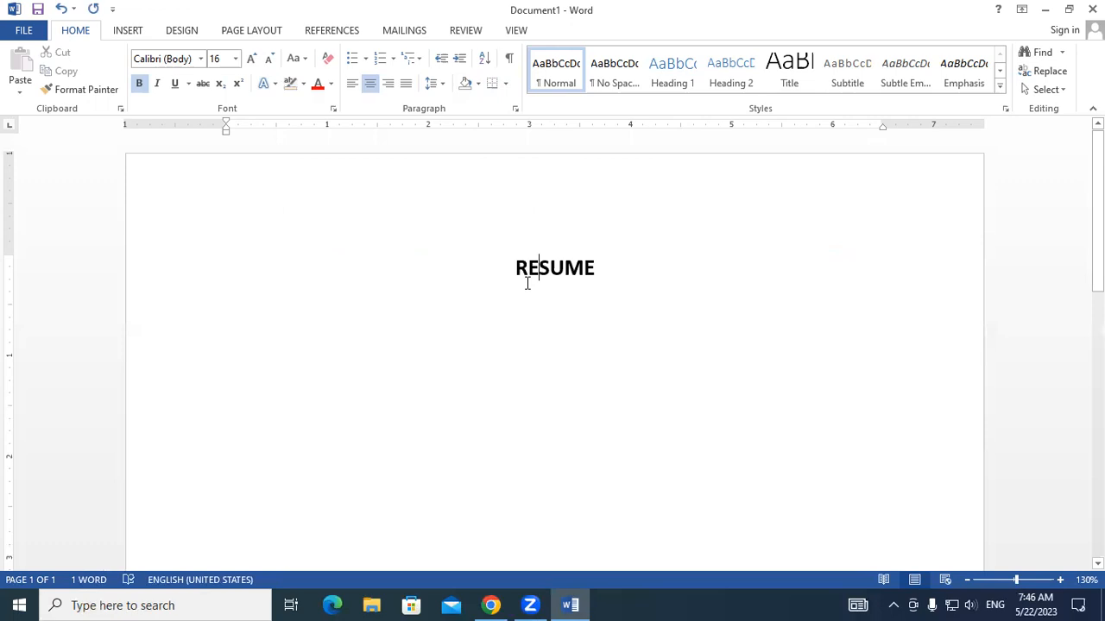
- Apply standard yellow paragraph shading to the RESUME title and deselect the text
drag(515, 264, 606, 266)
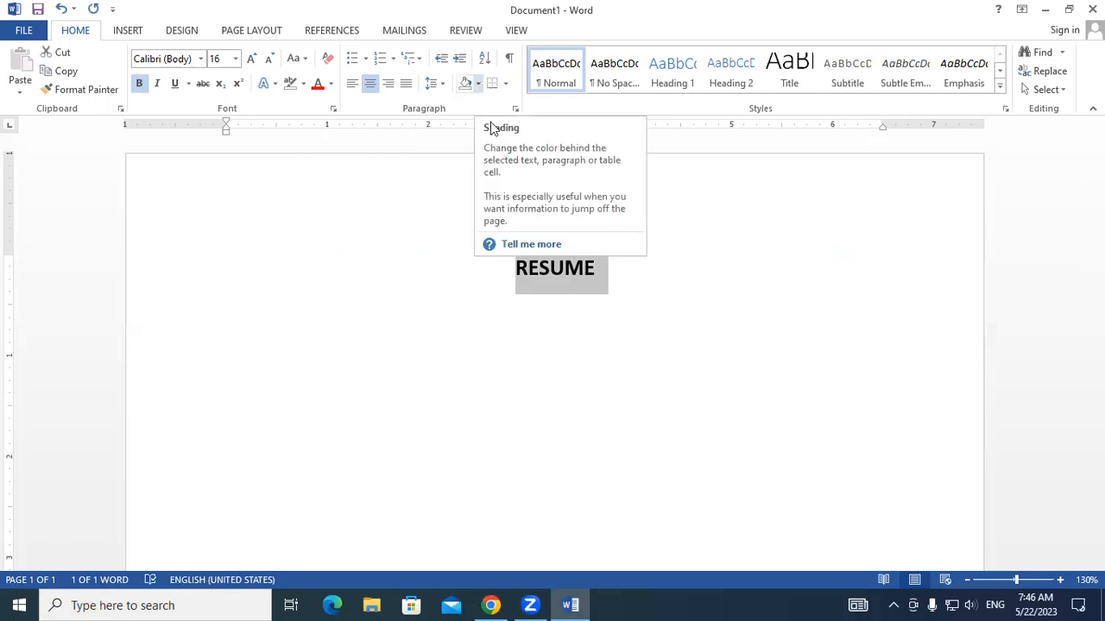
click(480, 84)
click(505, 209)
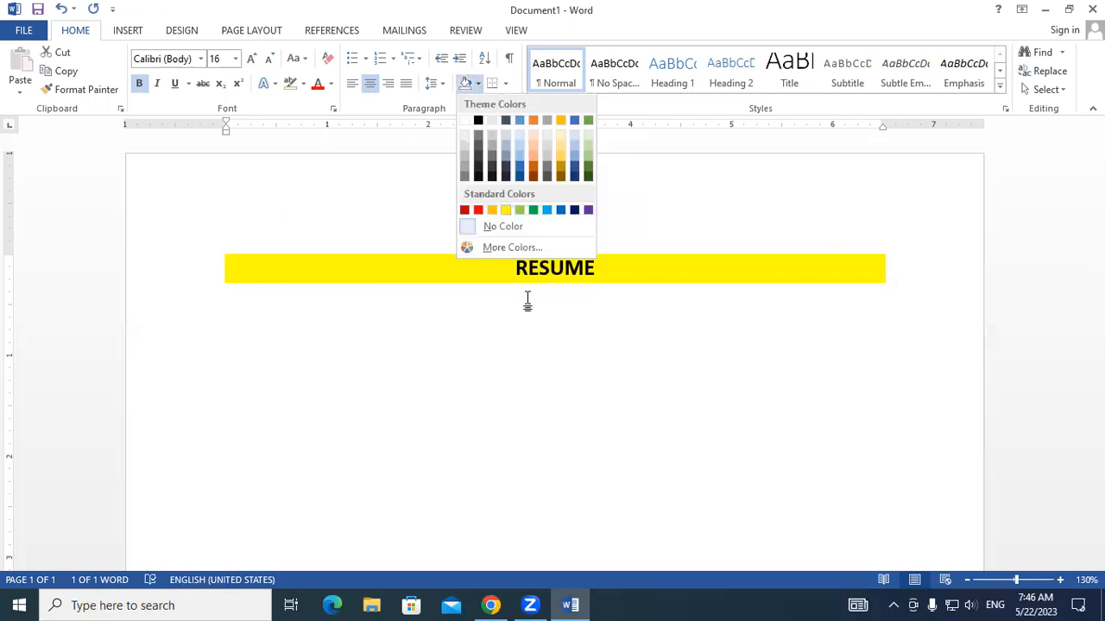
click(533, 328)
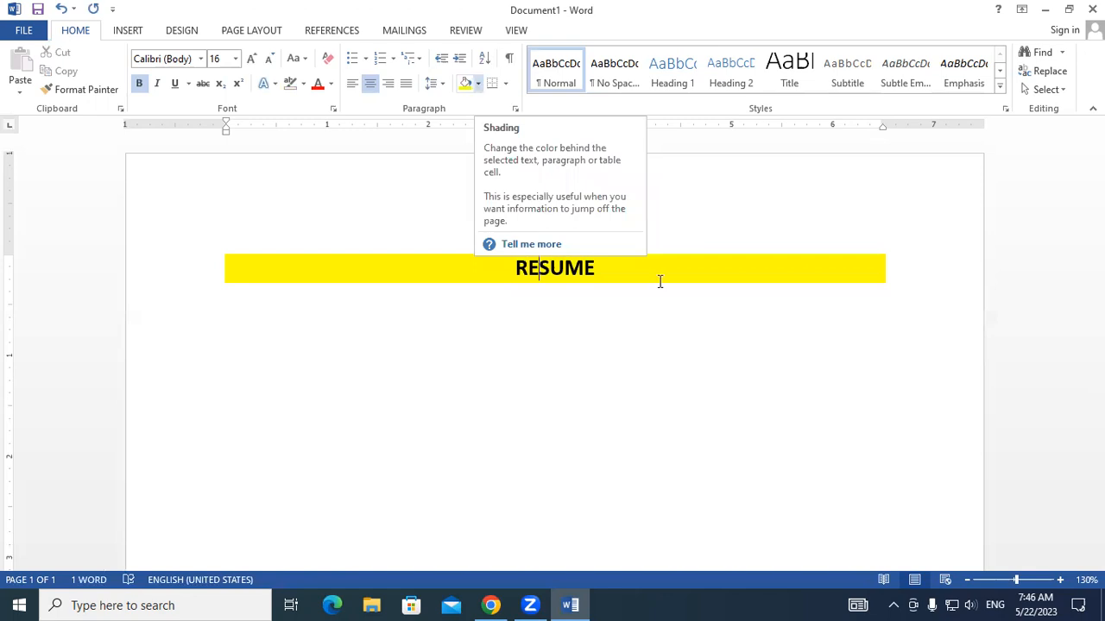
drag(516, 269, 599, 270)
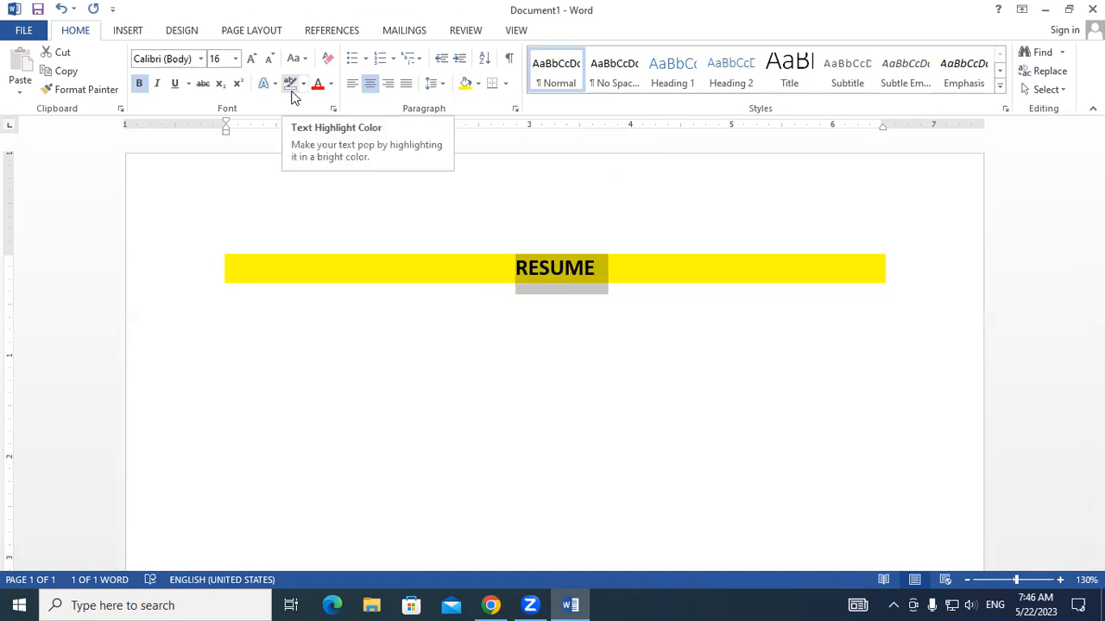
click(618, 356)
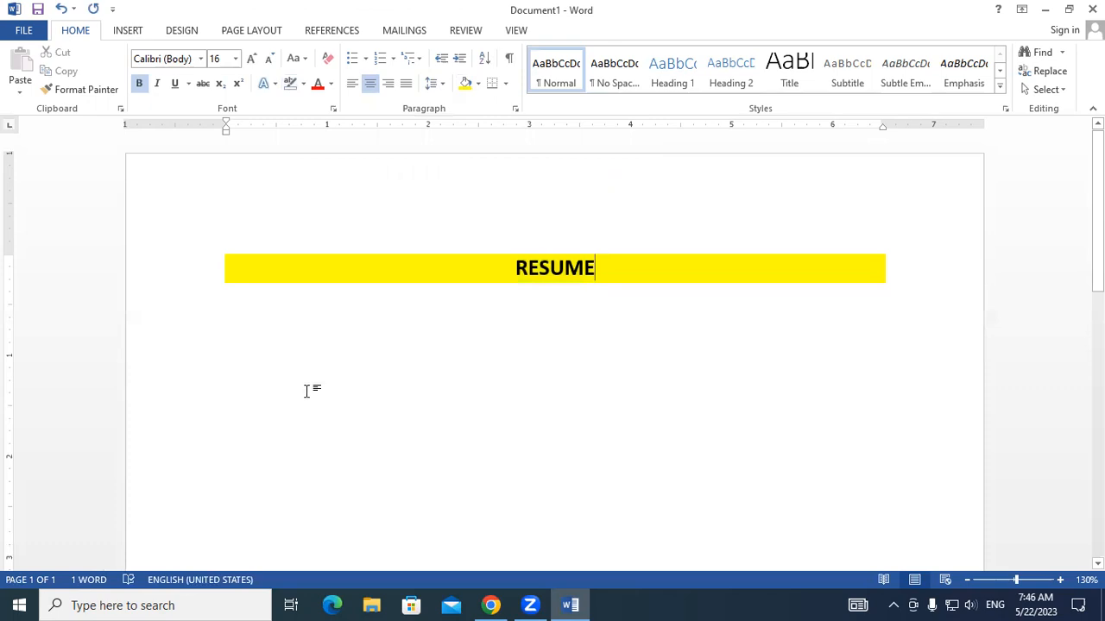
- Generate sample paragraphs on the line below the RESUME title with =RAND()
double_click(278, 348)
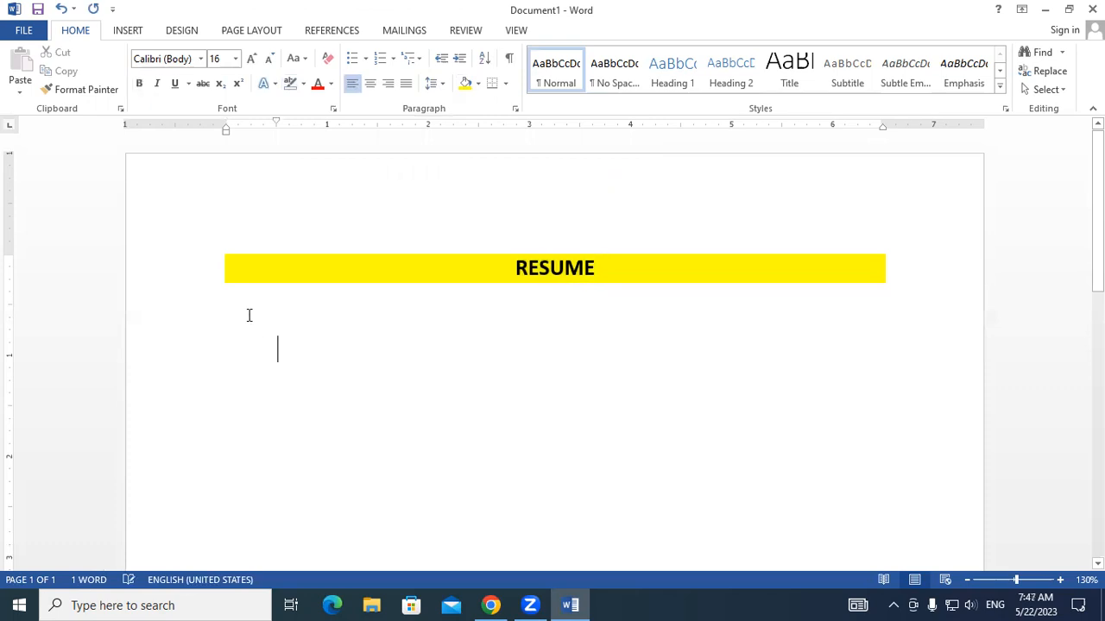
click(248, 315)
text(=RAND)
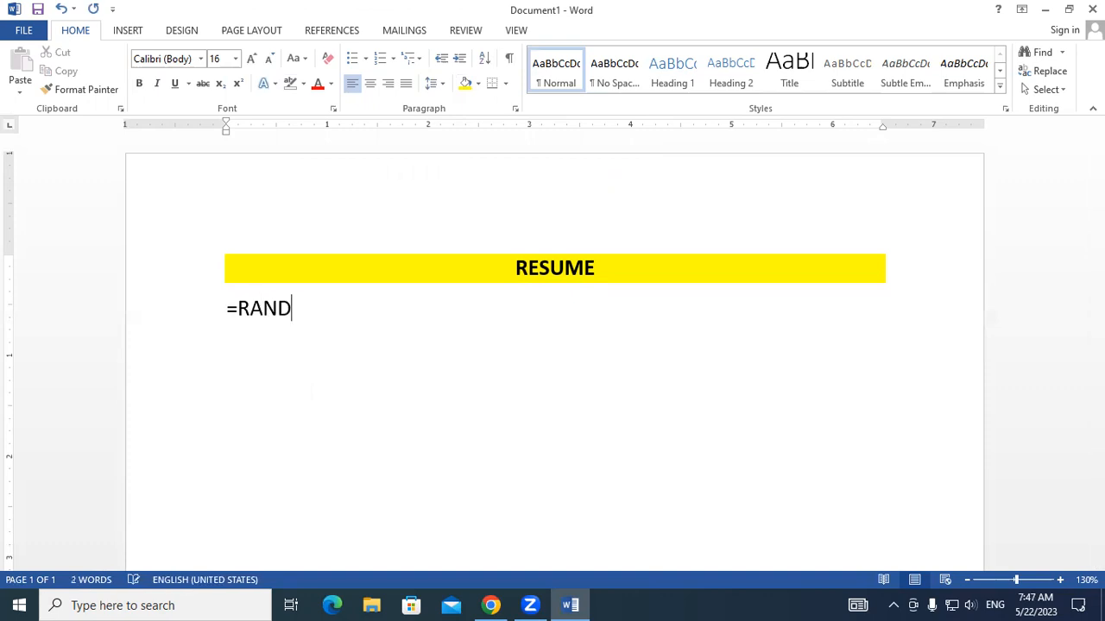
text(())
key(Return)
- Highlight the line "Save time in Word with new buttons that show up where you need" in yellow, and reselect it
drag(229, 239, 673, 243)
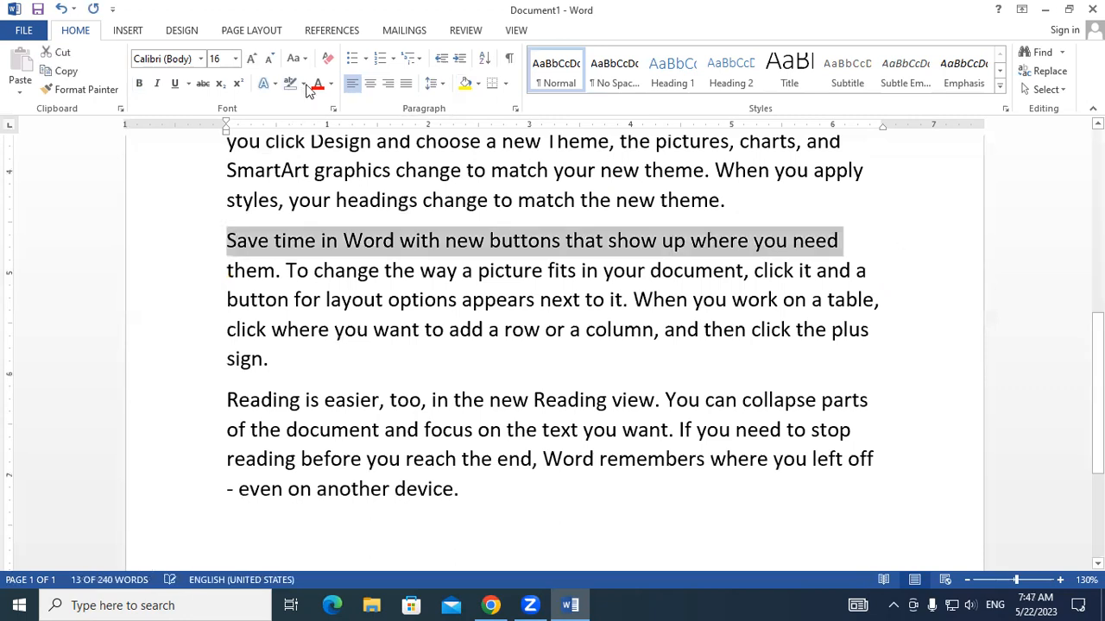
click(303, 84)
click(294, 106)
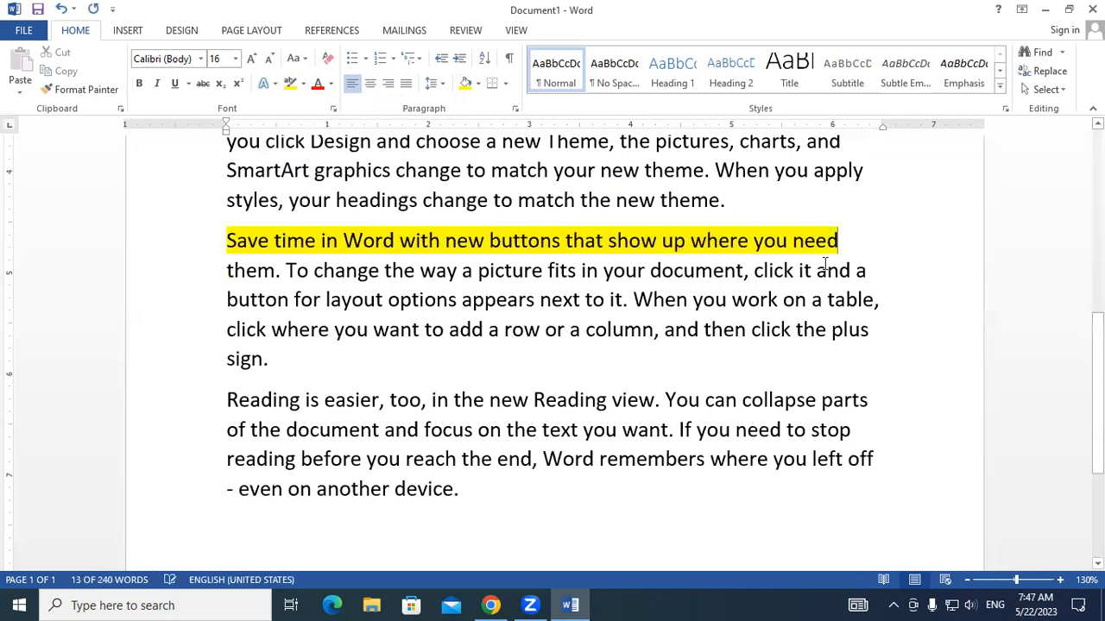
key(Right)
drag(845, 248, 220, 253)
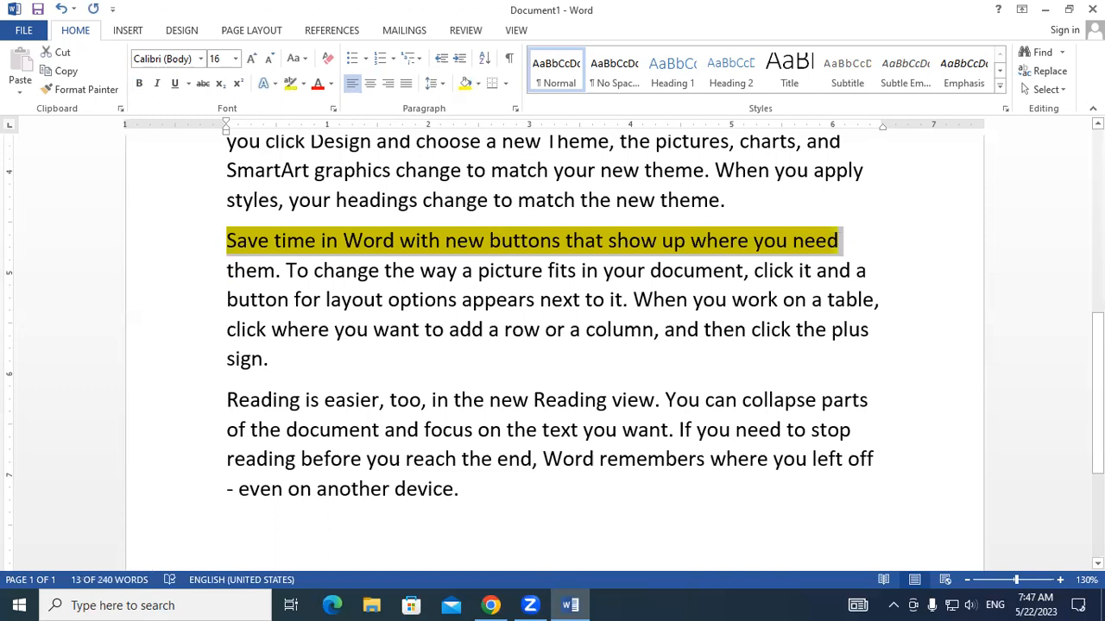
- Add the word MOUSE on the empty line below the last sample paragraph
scroll(351, 422, down, 3)
click(351, 422)
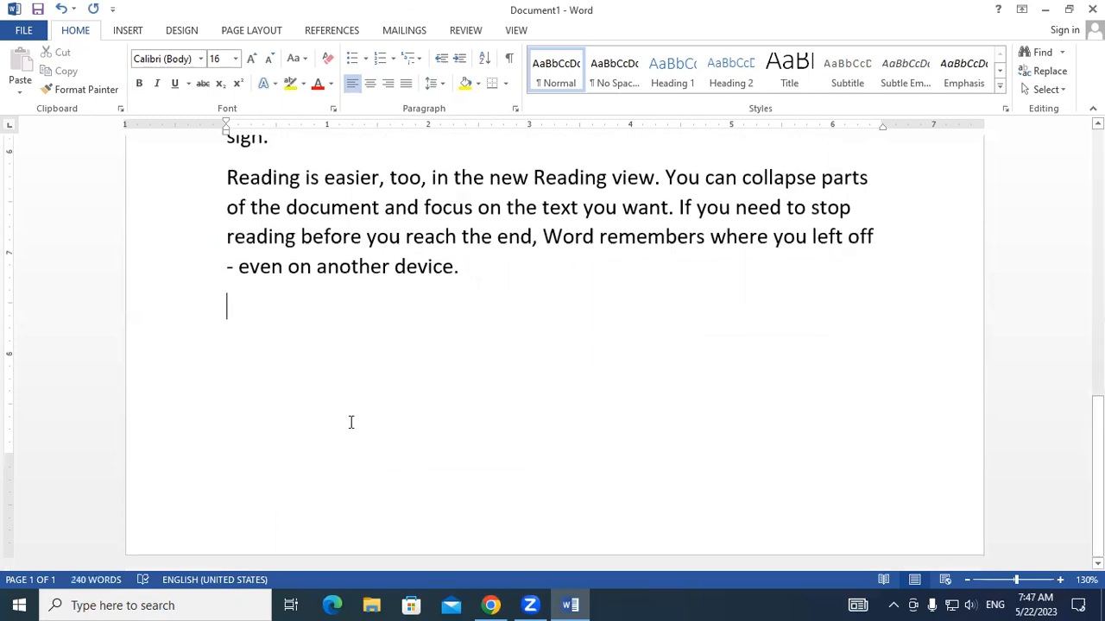
text(MO)
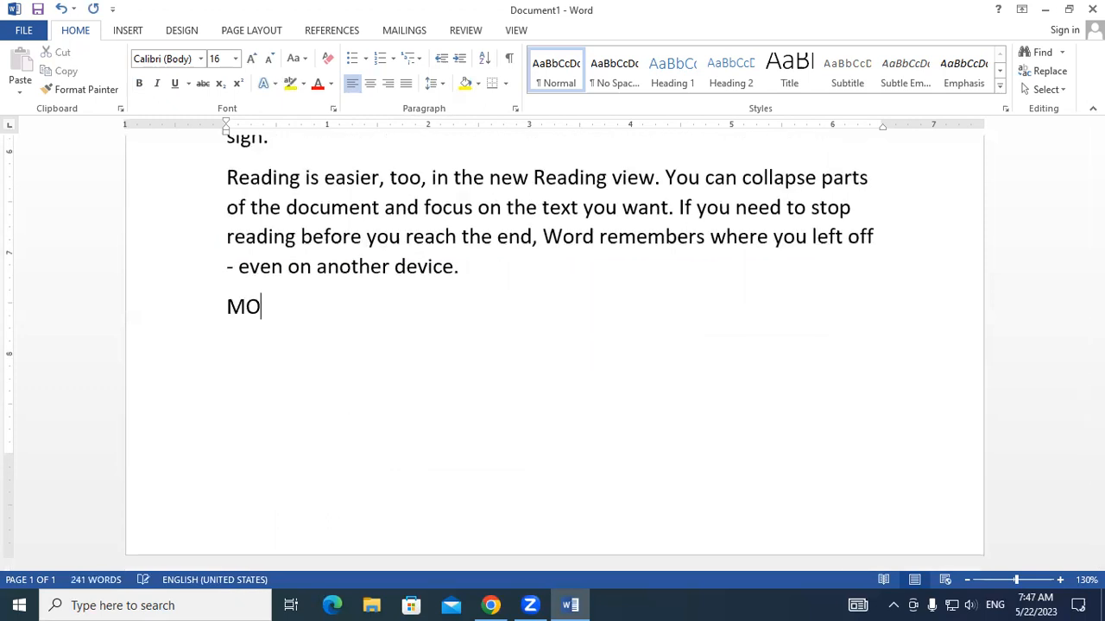
text(USE)
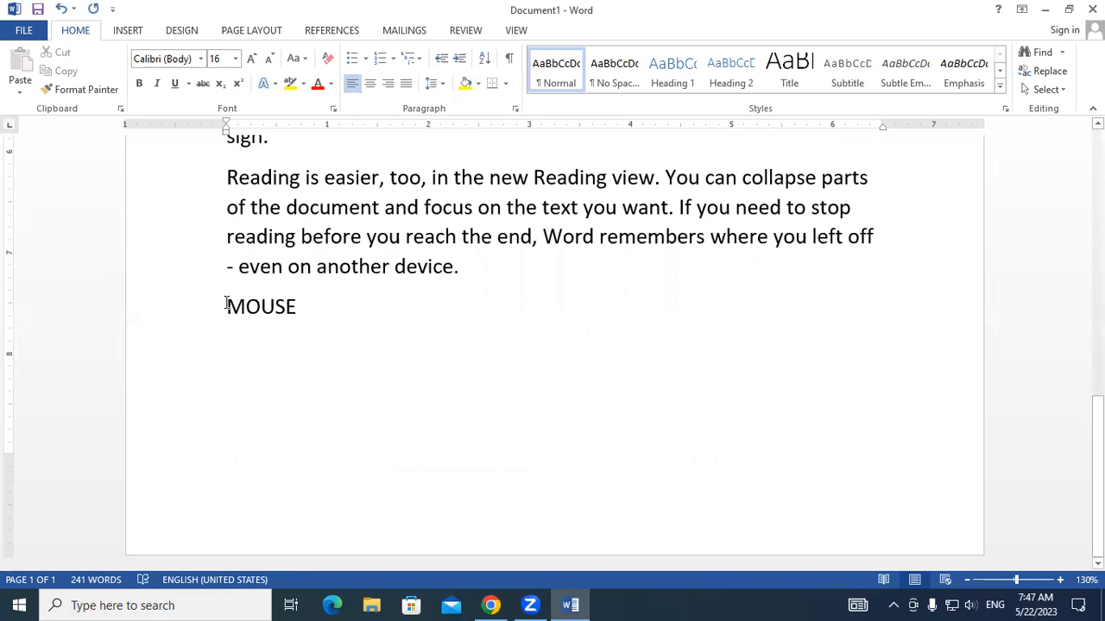
- Highlight the word MOUSE in yellow, and set its highlight back to No Color
triple_click(579, 316)
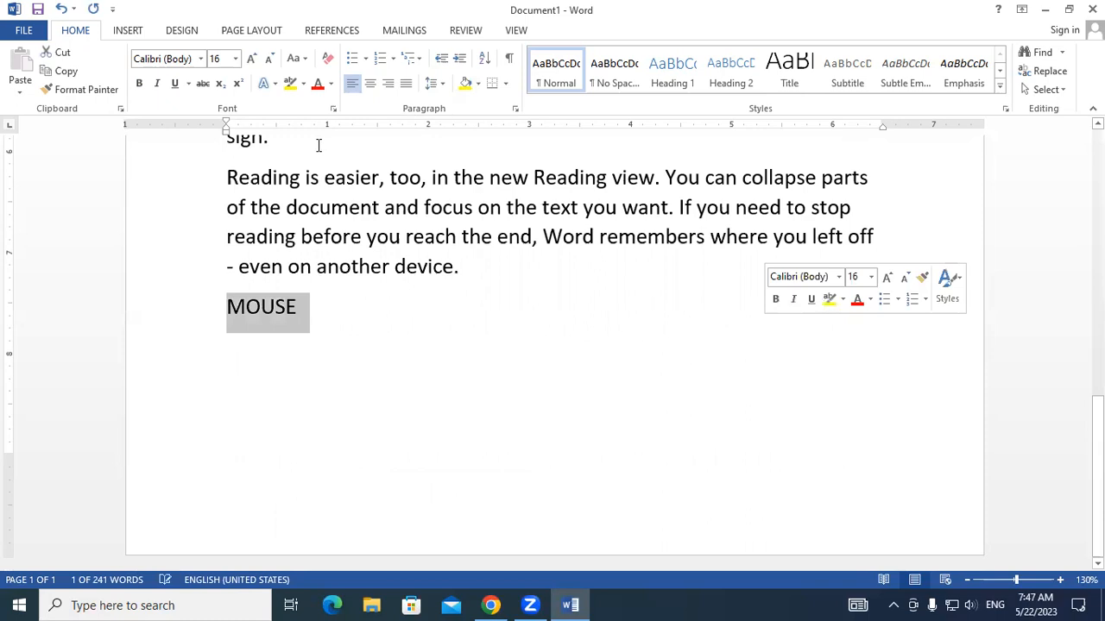
click(291, 85)
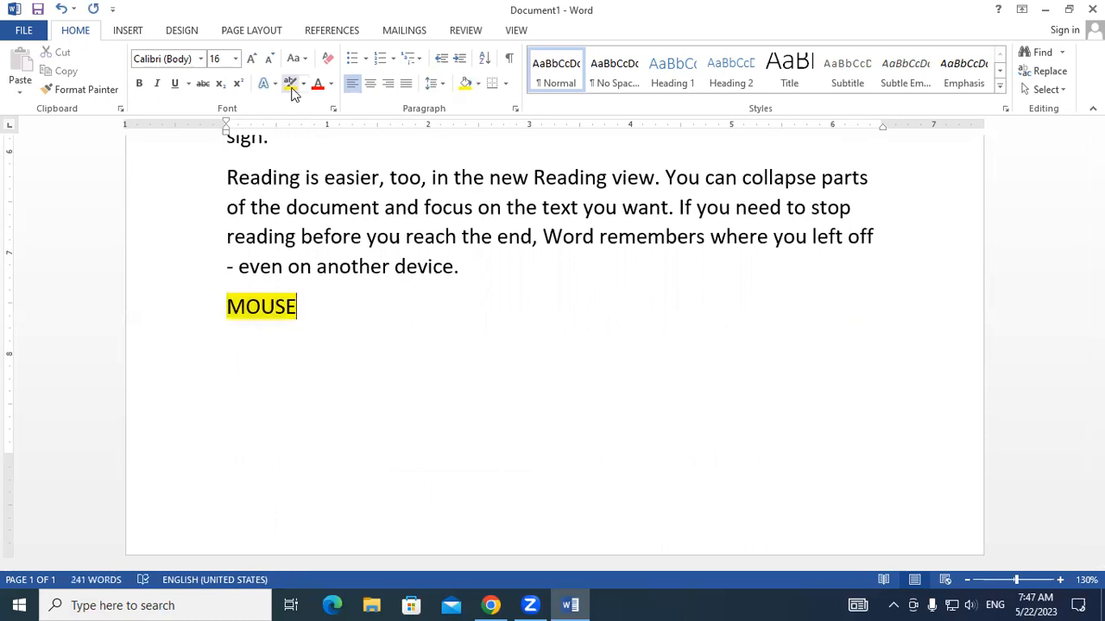
click(213, 302)
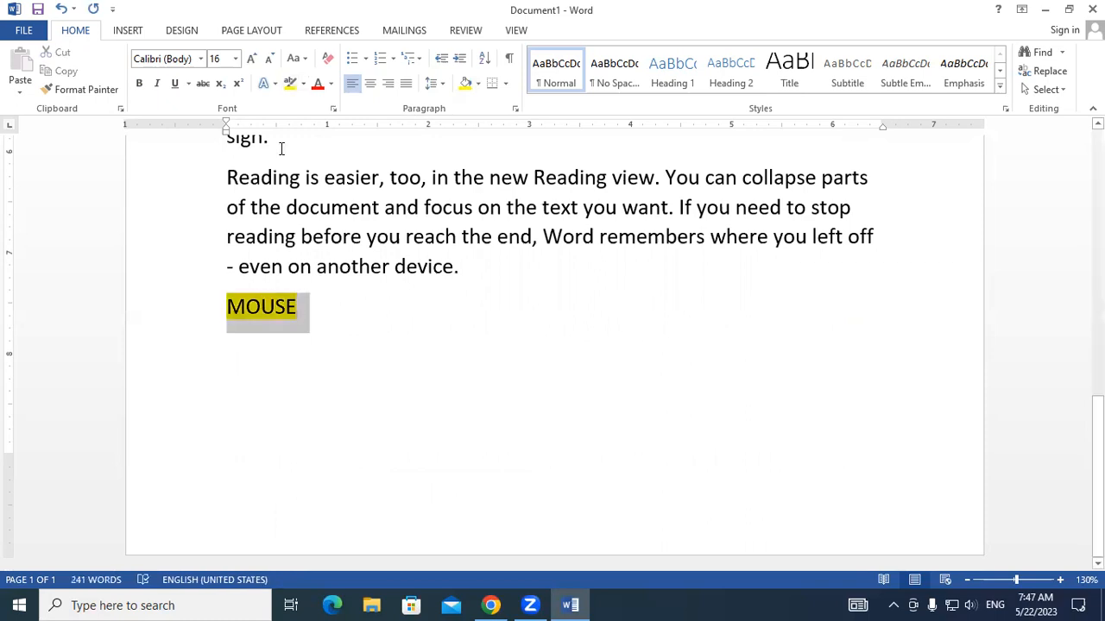
click(303, 83)
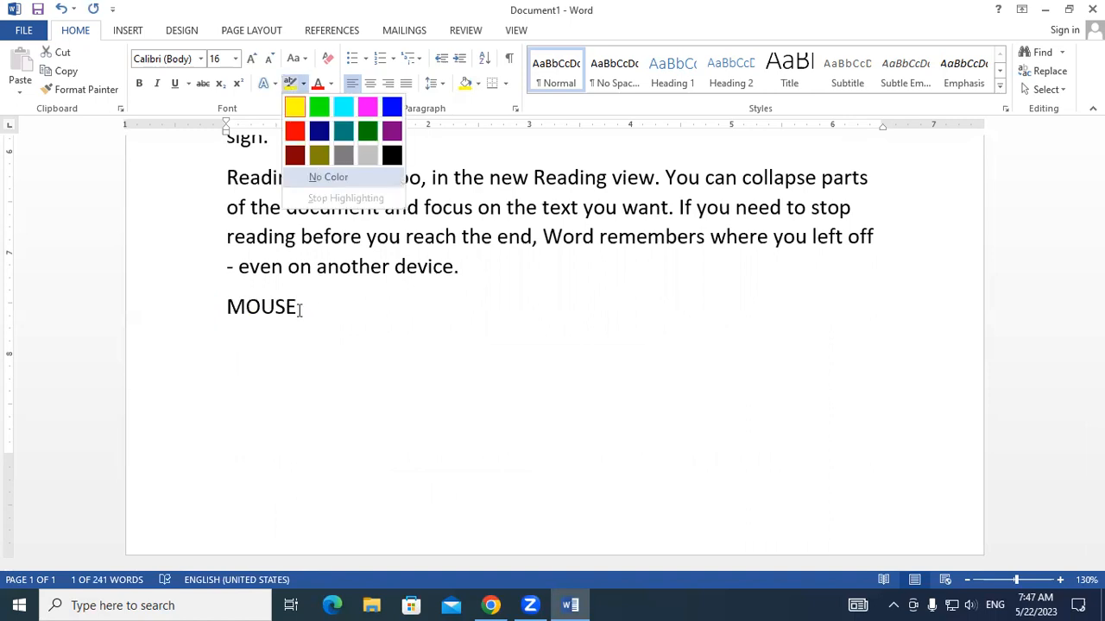
- Apply standard yellow paragraph shading to the MOUSE line
click(191, 315)
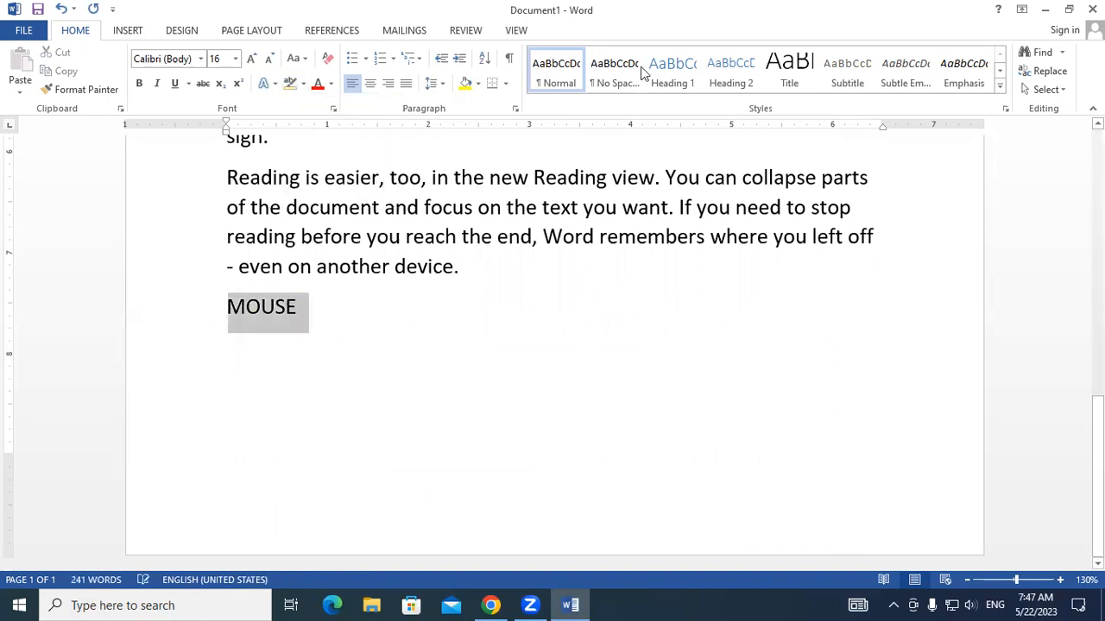
click(477, 83)
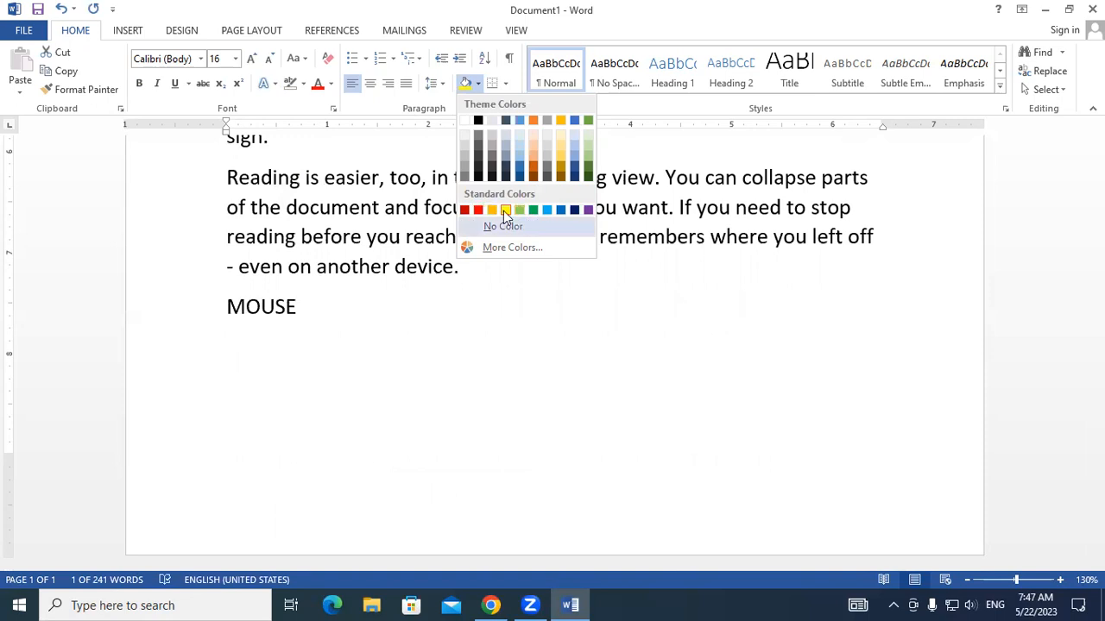
click(505, 210)
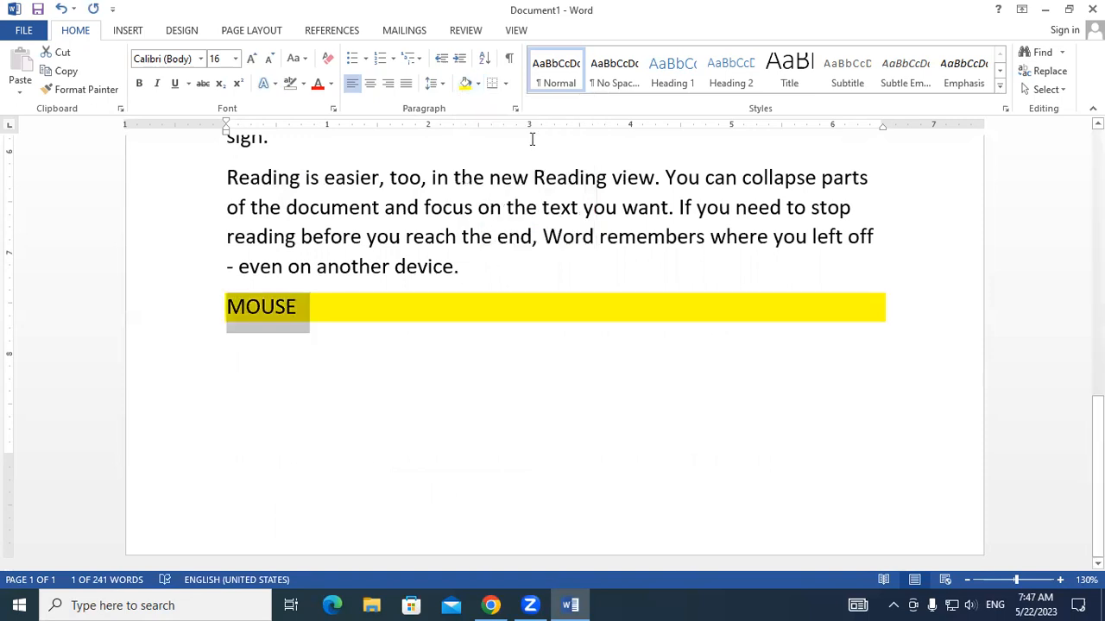
click(507, 84)
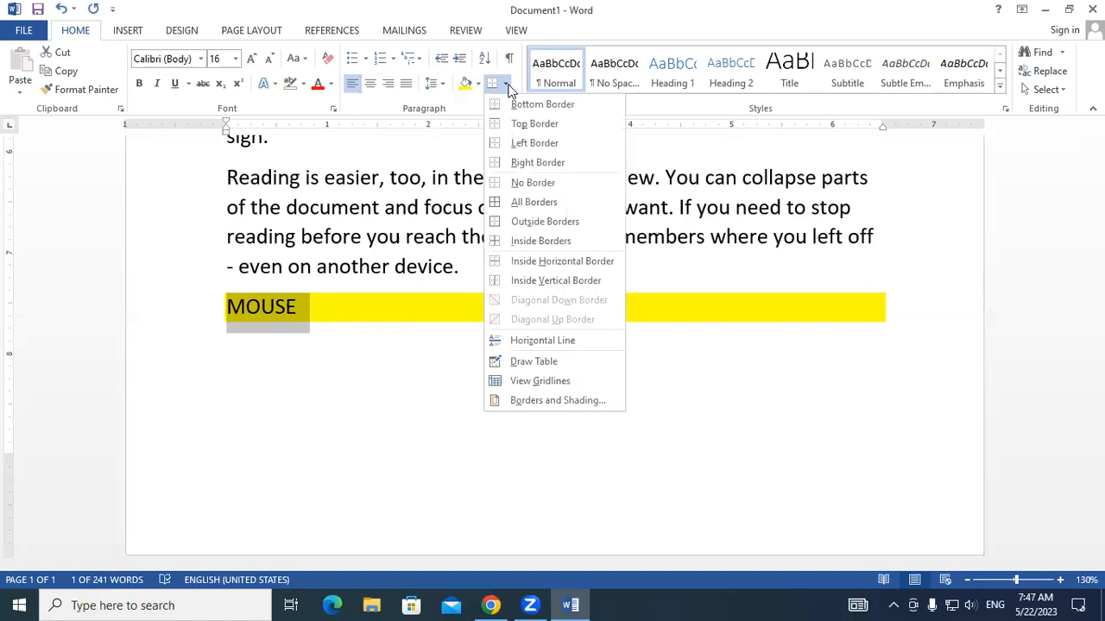
click(301, 388)
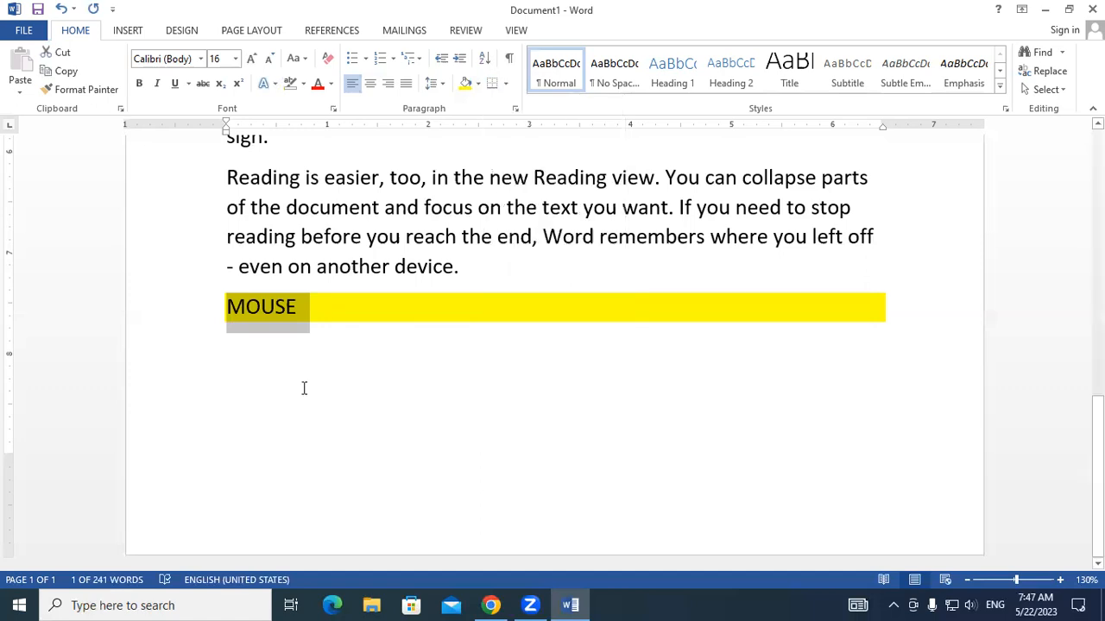
- Reduce the font size of the entire document to 12 and deselect the text
scroll(308, 387, up, 3)
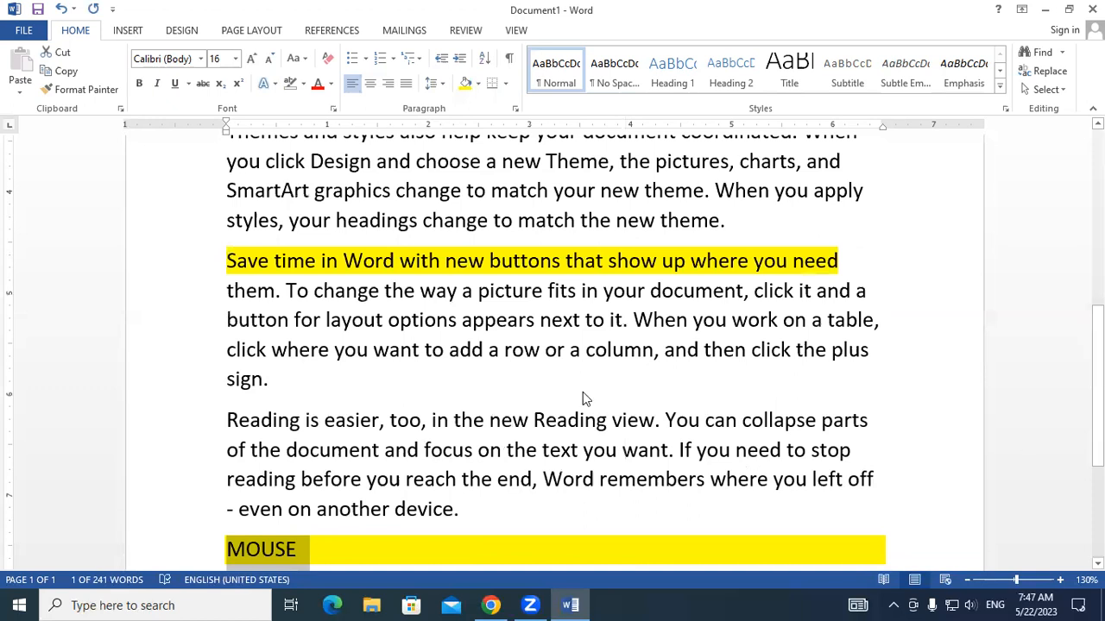
key(ctrl+a)
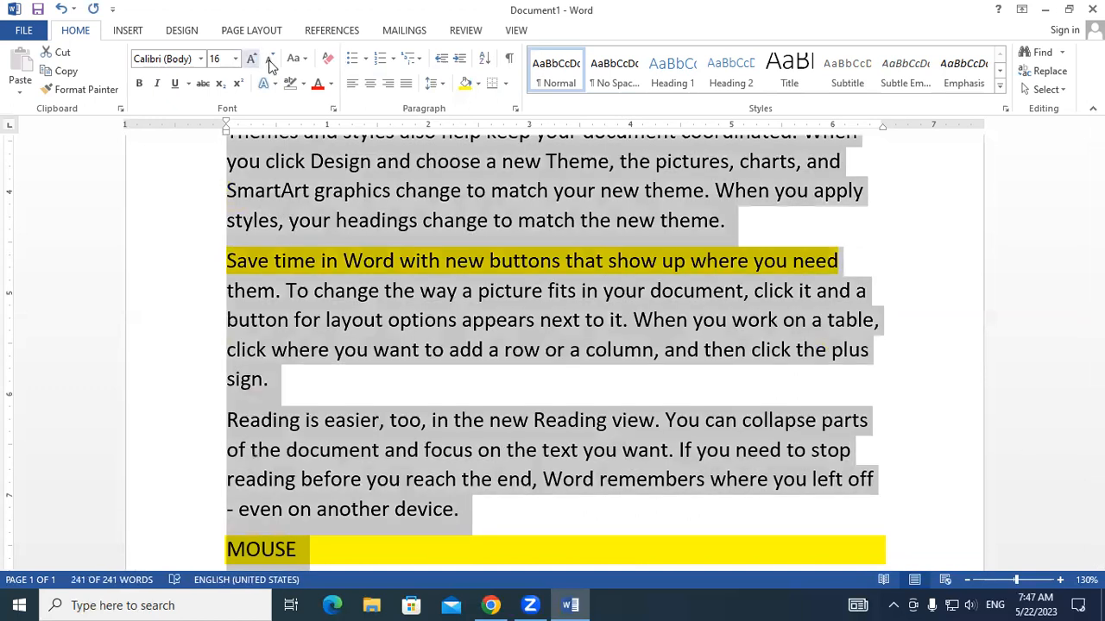
key(ctrl+shift+less)
key(ctrl+shift+less)
click(758, 551)
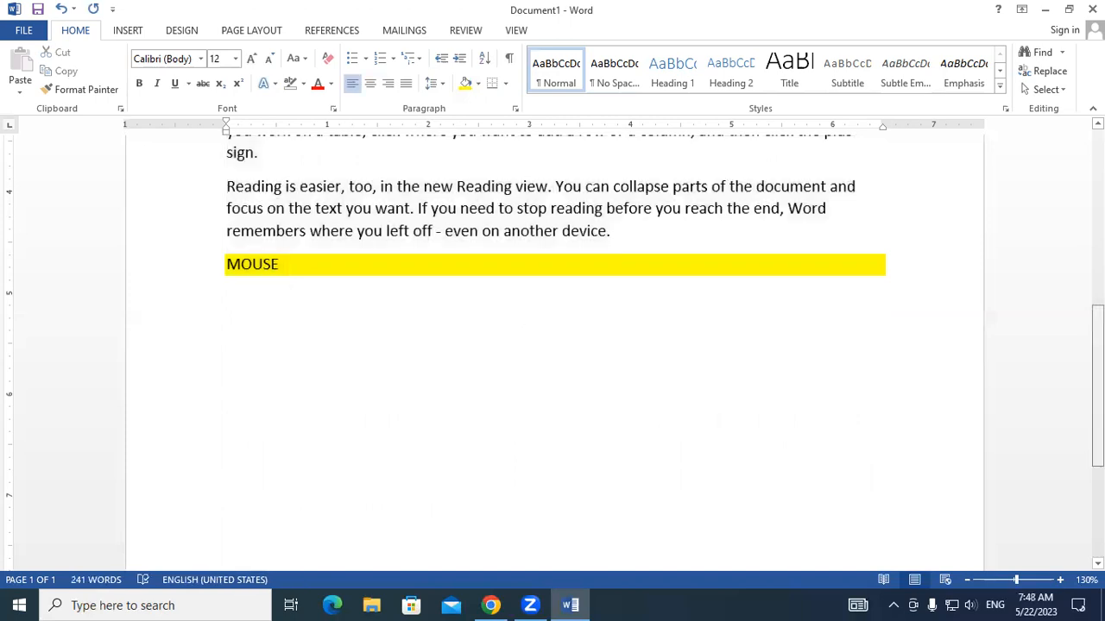
- Apply All Borders to every paragraph of the document and deselect the text
scroll(758, 552, up, 6)
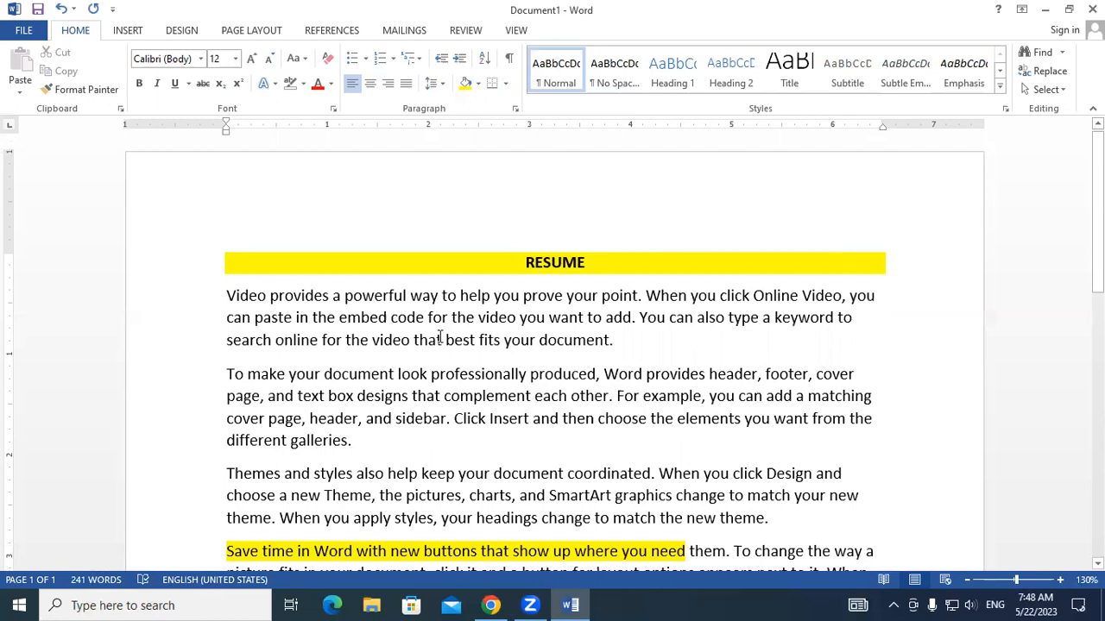
key(ctrl+a)
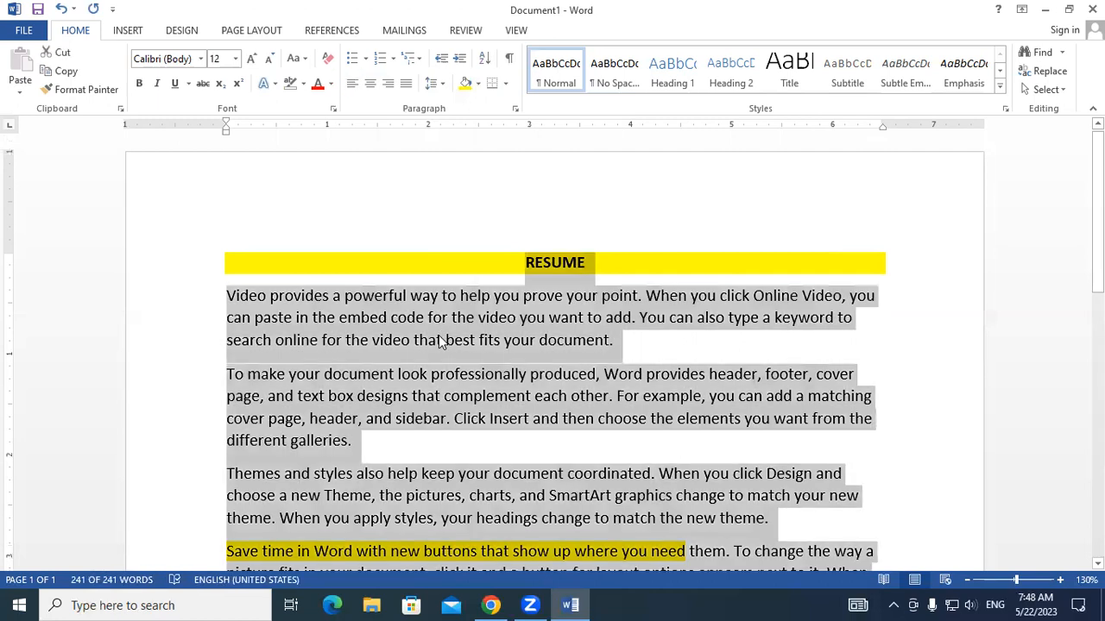
click(507, 83)
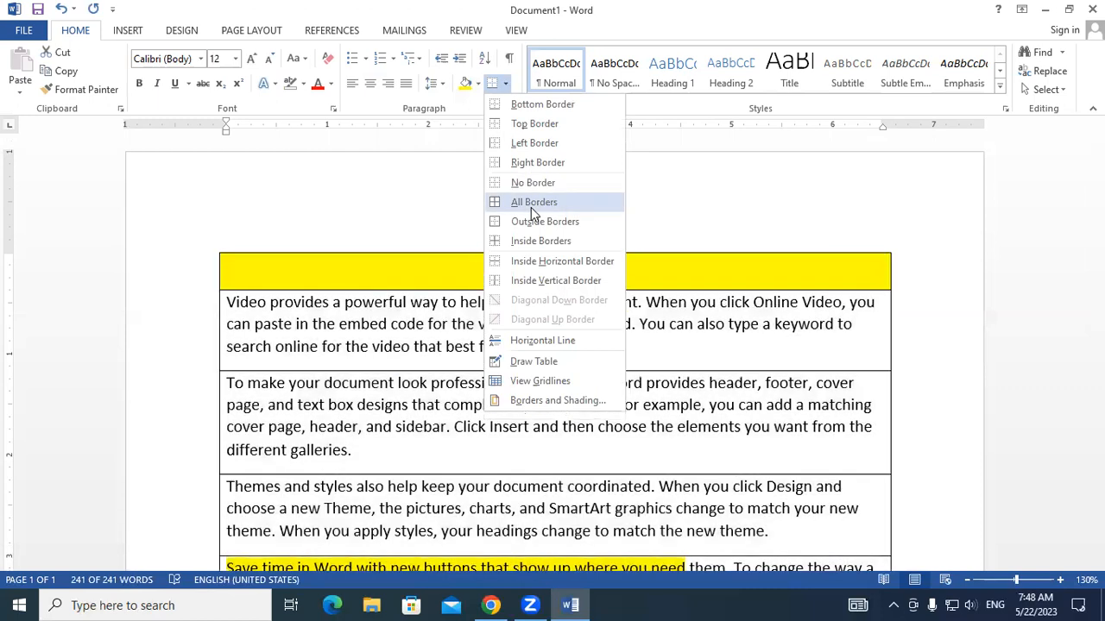
click(664, 254)
click(665, 255)
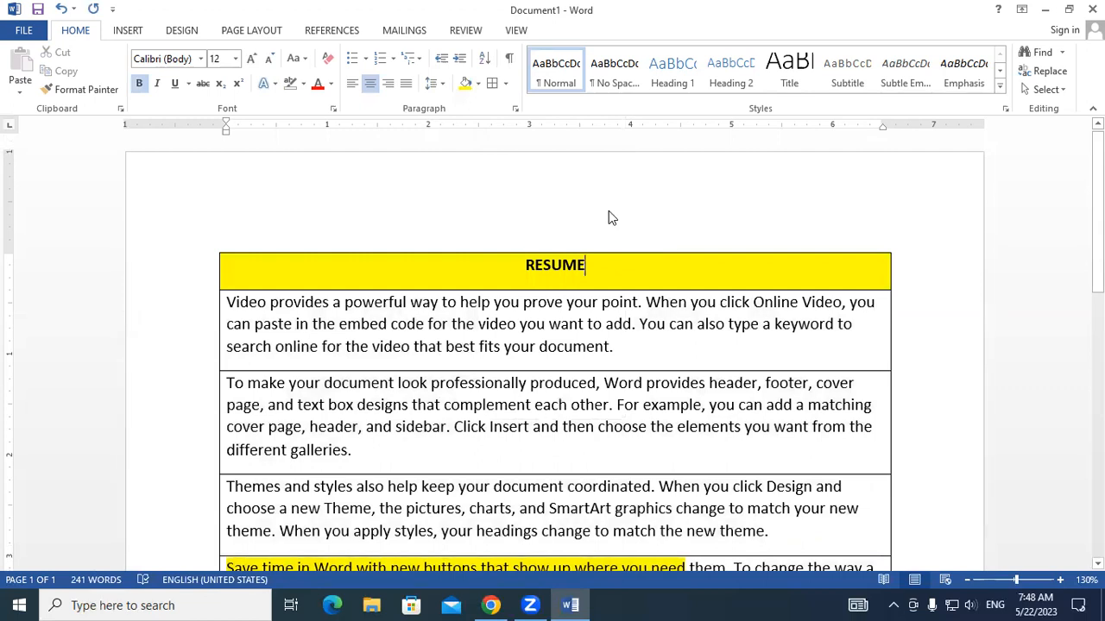
- Undo the All Borders formatting on the whole document
key(ctrl+a)
click(507, 85)
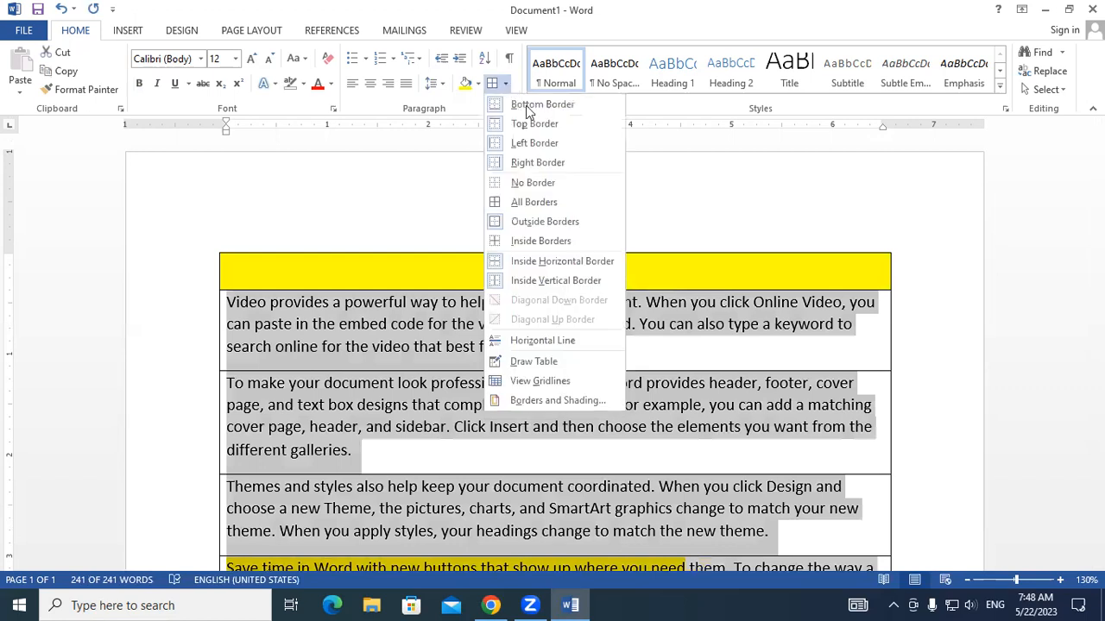
click(549, 183)
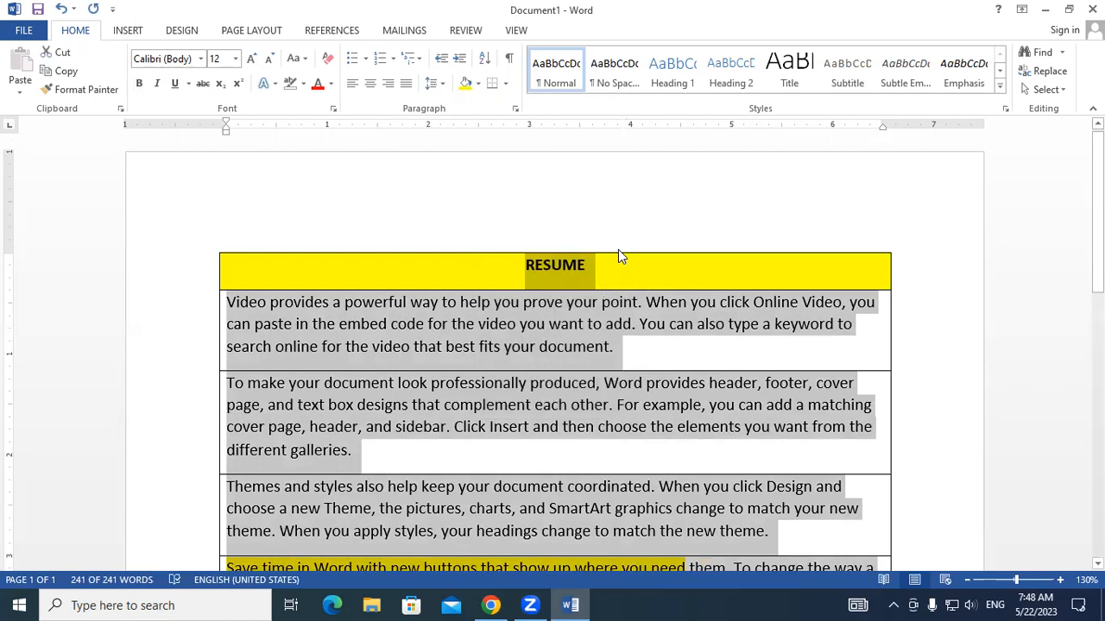
key(ctrl+z)
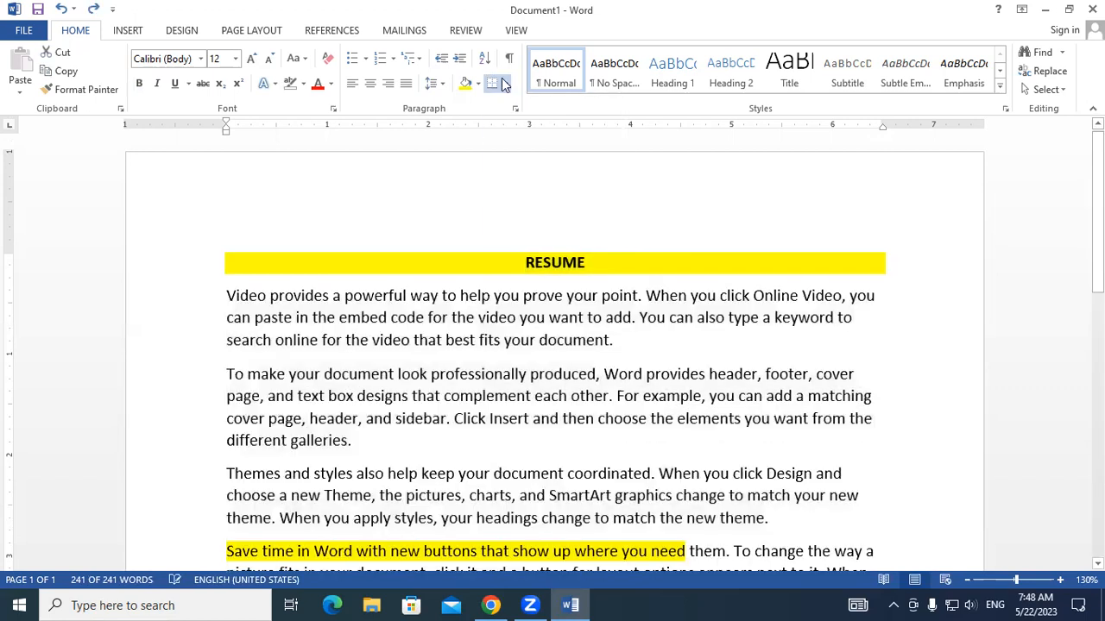
- Apply a bottom border to the whole document and check it at the MOUSE line and the RESUME title
key(ctrl+a)
click(507, 85)
click(509, 111)
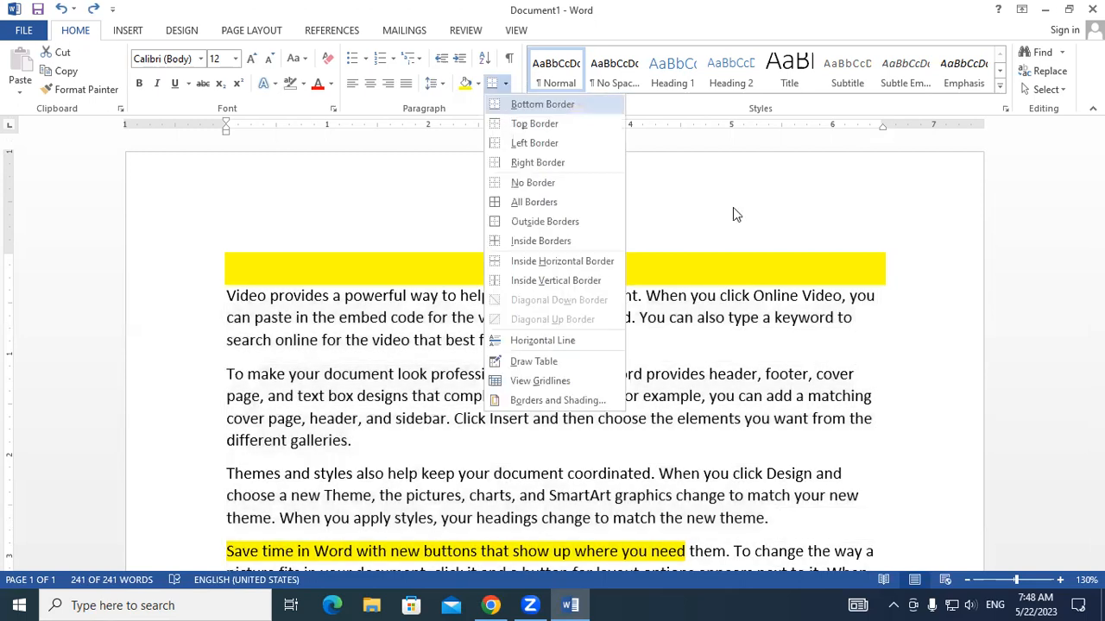
scroll(216, 328, down, 8)
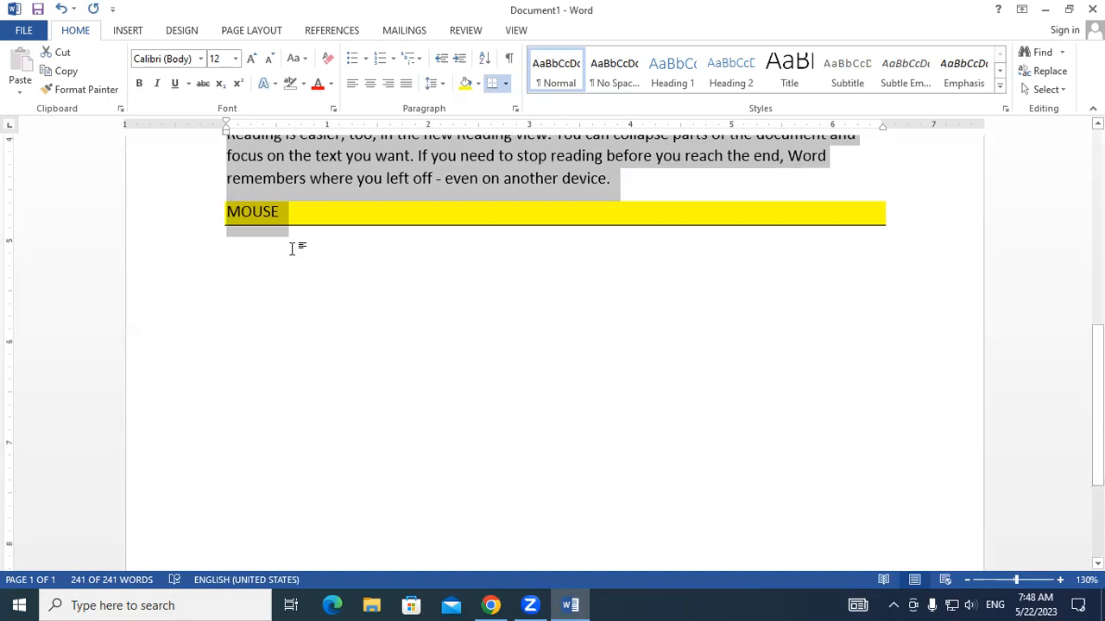
scroll(292, 248, up, 3)
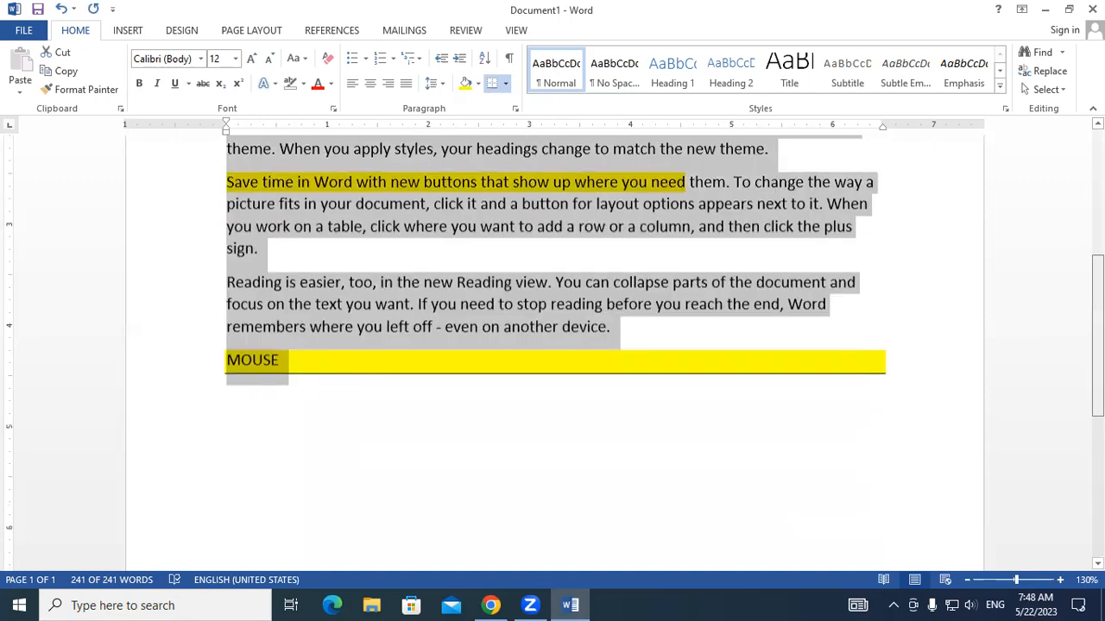
scroll(553, 353, up, 5)
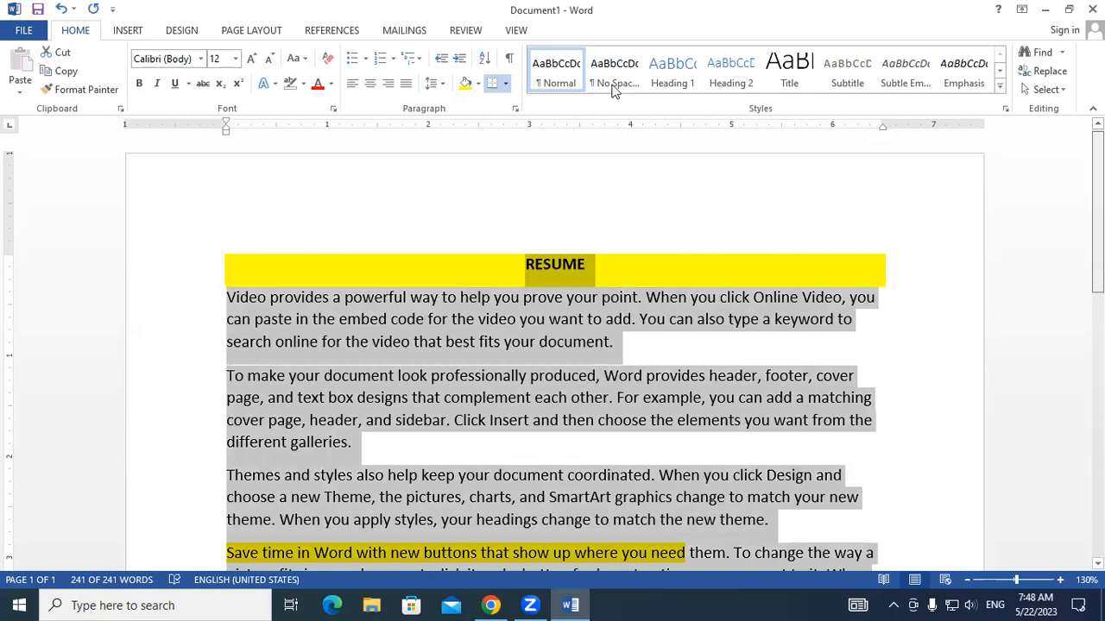
- Apply a top border to the whole document in place of the bottom border, and undo it
click(506, 86)
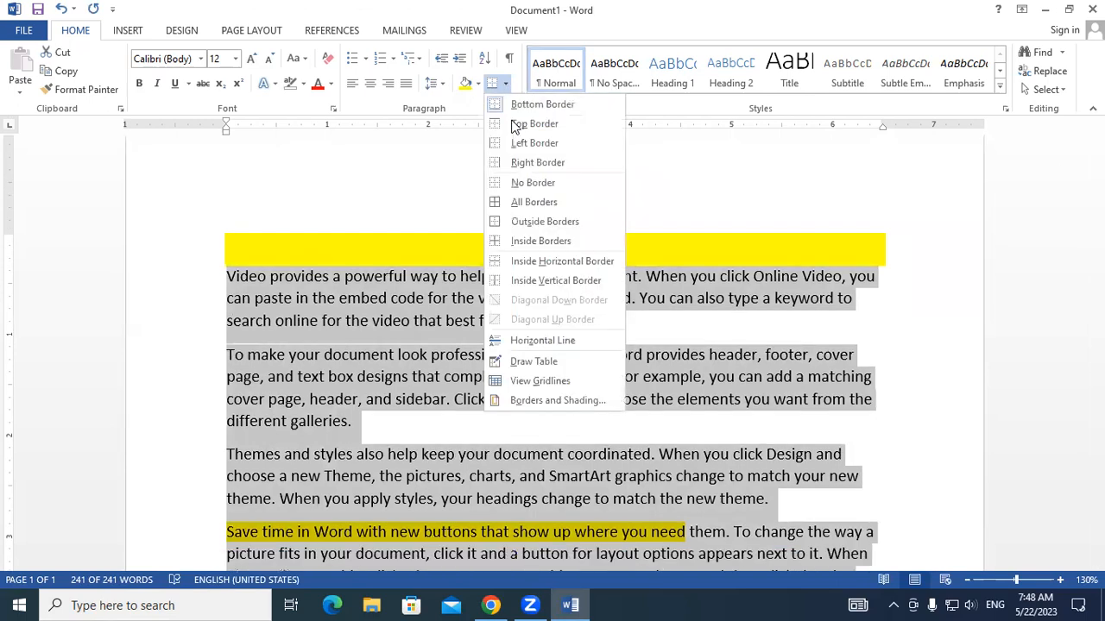
click(521, 176)
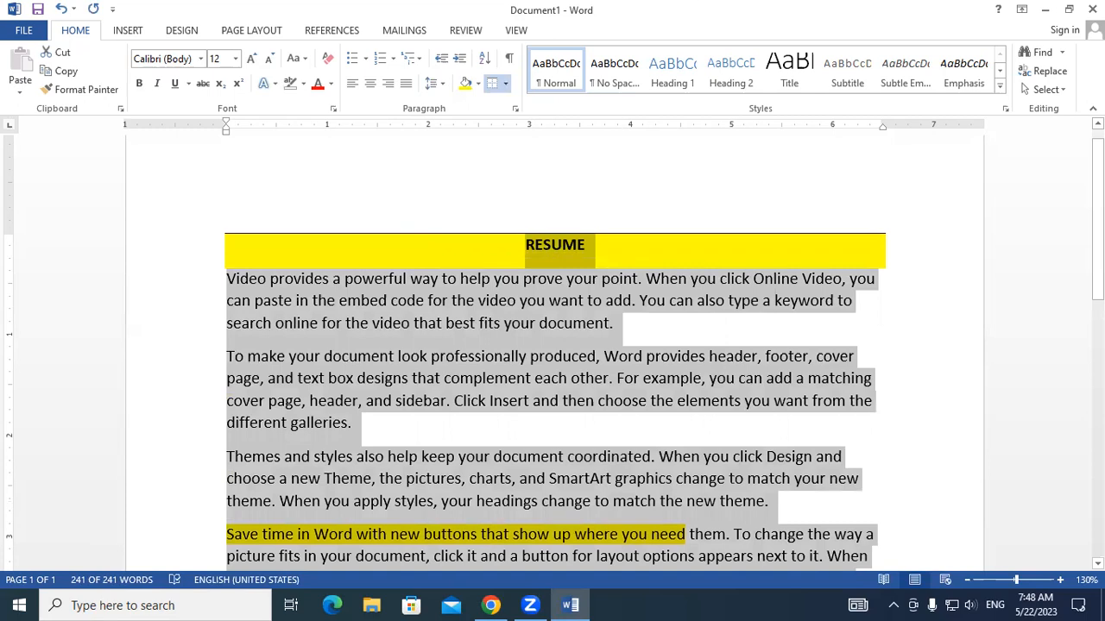
scroll(555, 352, down, 8)
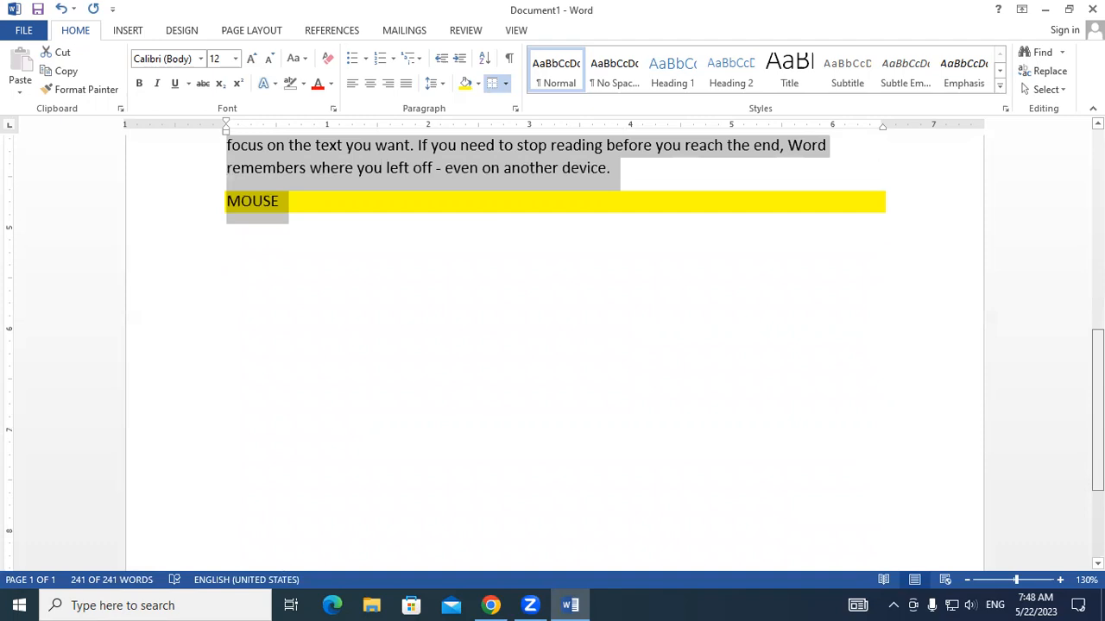
key(ctrl+z)
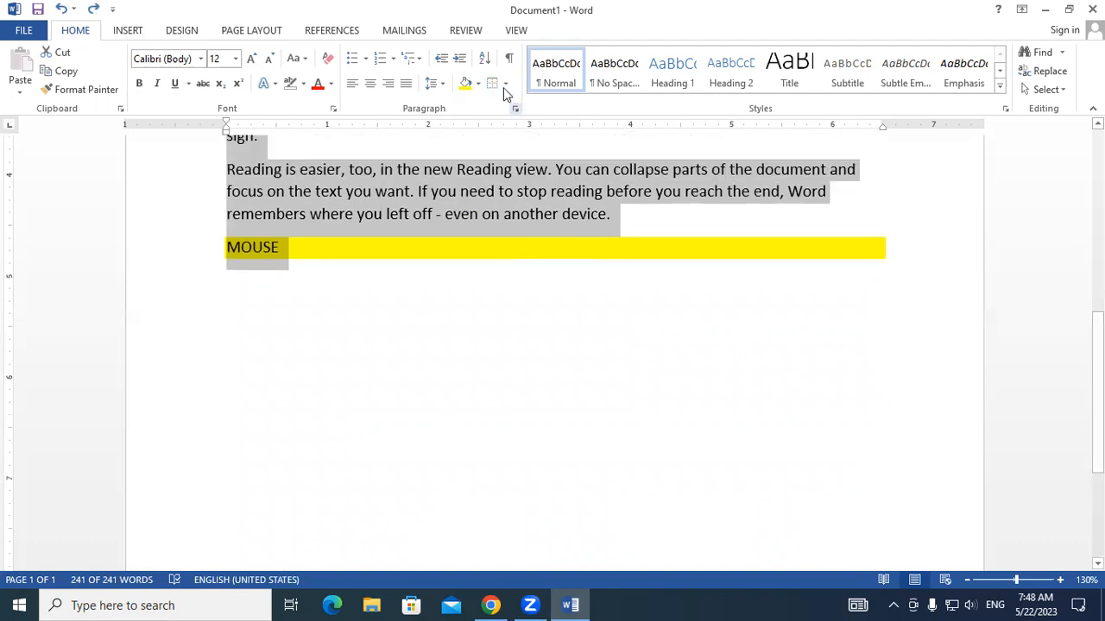
- Apply a left border to the whole document and review it from the RESUME title to the MOUSE line
click(506, 85)
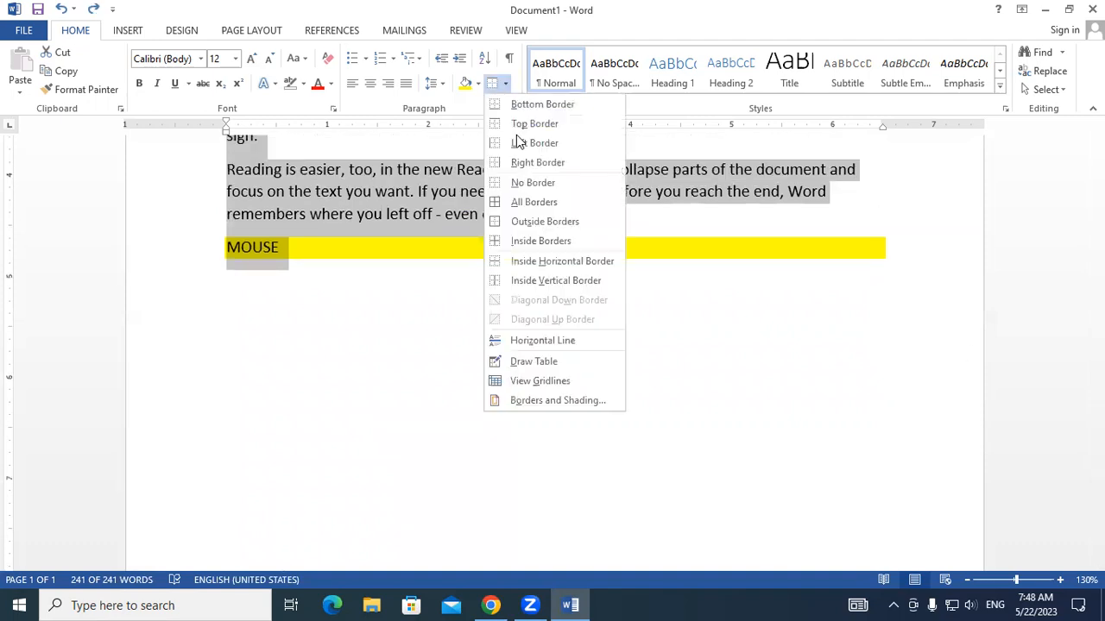
key(Return)
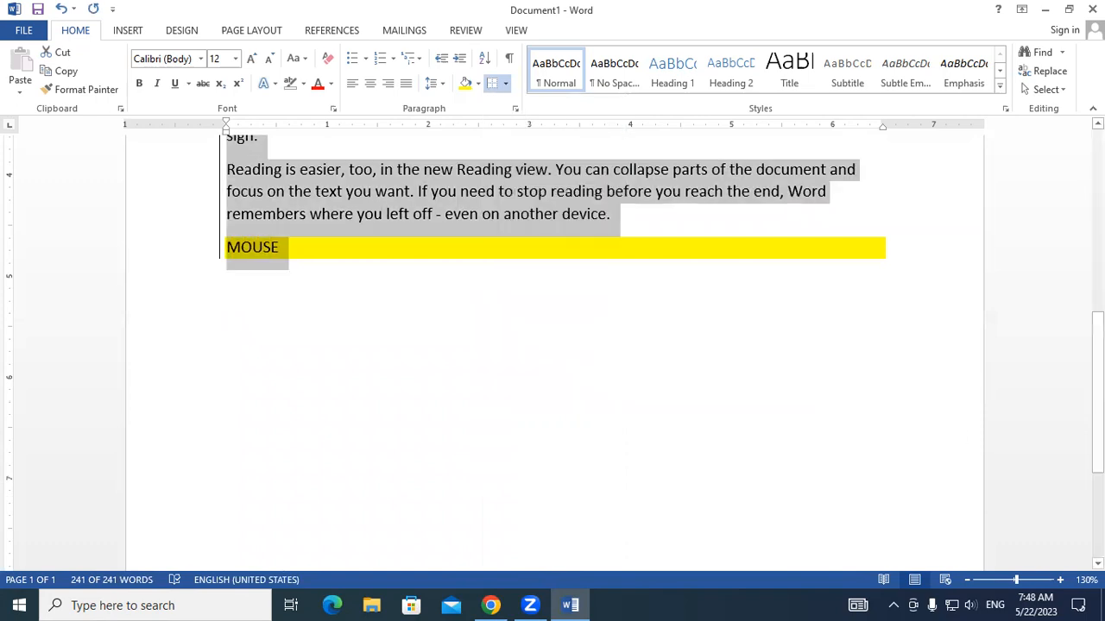
scroll(1076, 201, up, 10)
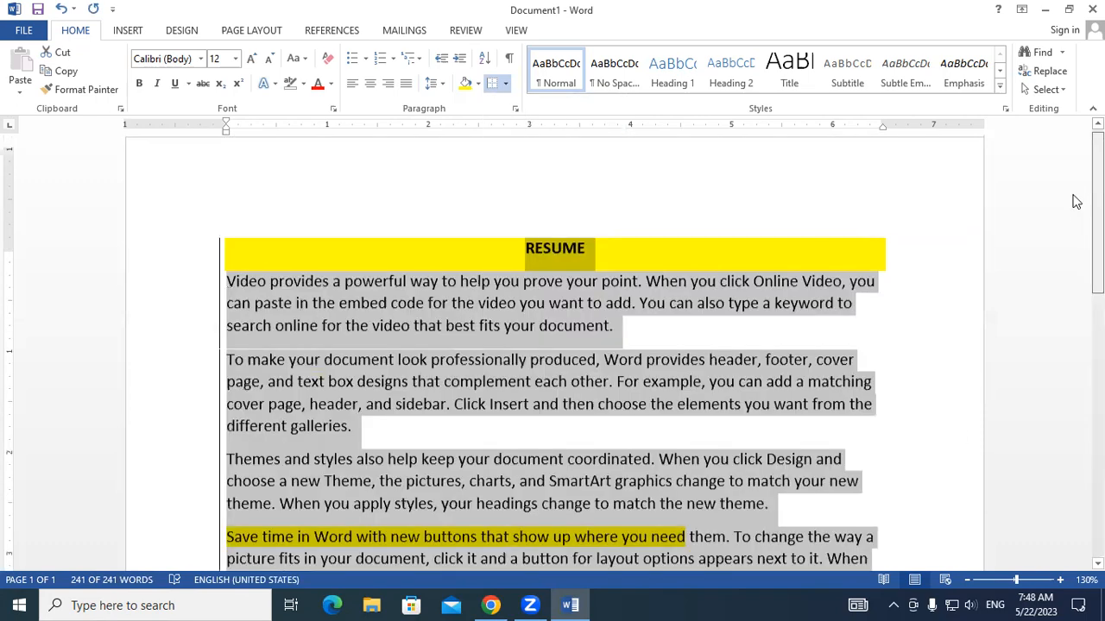
scroll(1076, 333, down, 2)
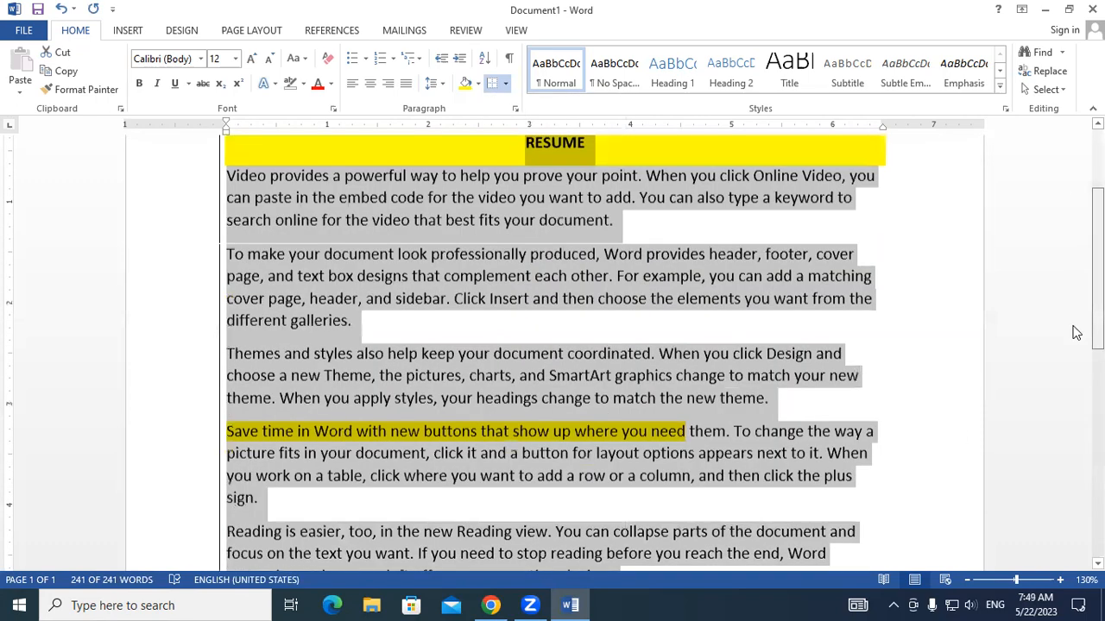
scroll(1076, 333, down, 4)
scroll(1070, 288, up, 3)
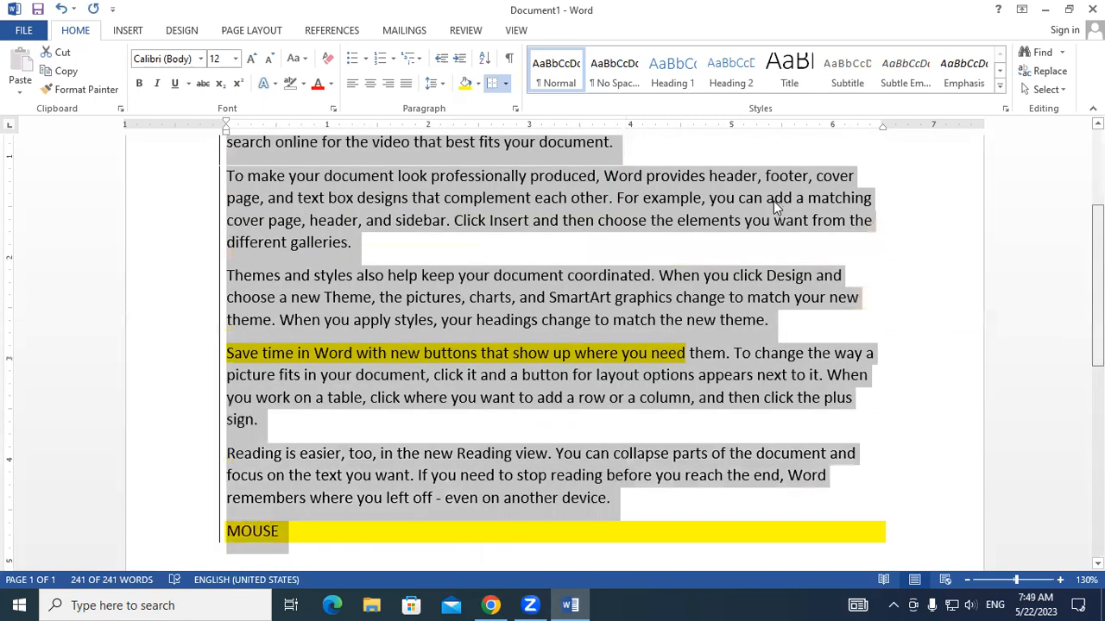
- Apply a right border to the whole document in place of the left border, review it at the RESUME title, and remove it
click(505, 84)
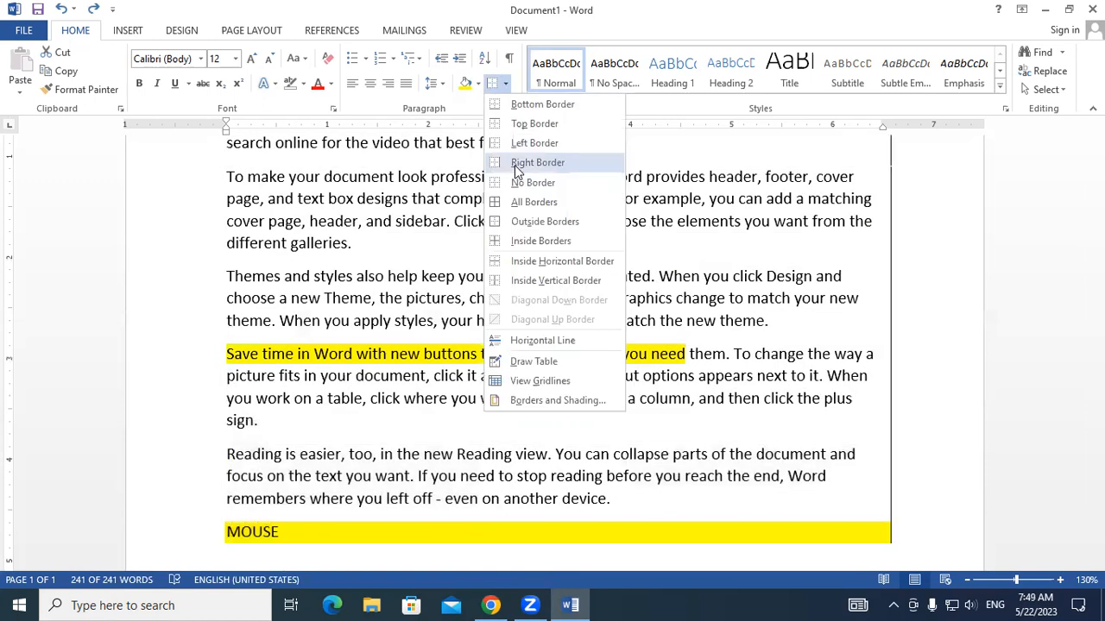
key(ctrl+a)
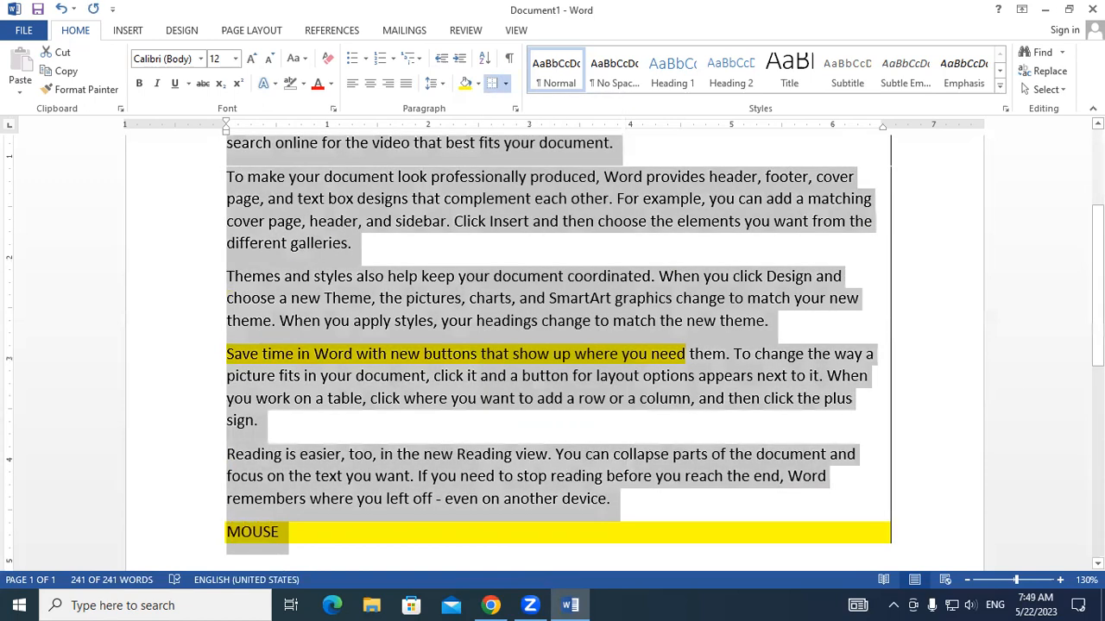
scroll(962, 260, up, 4)
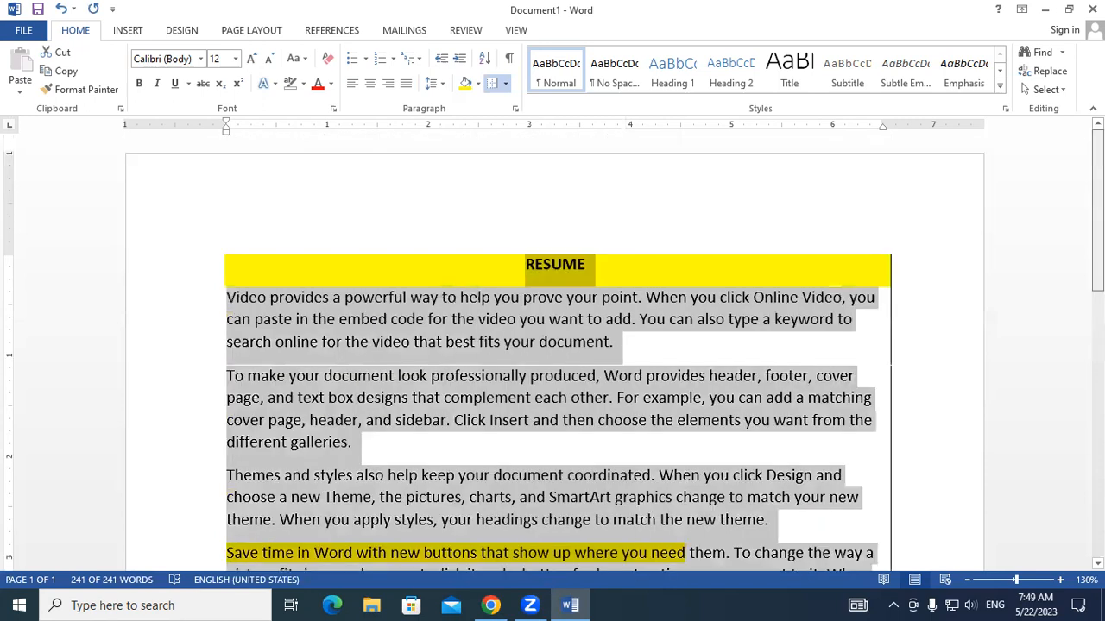
scroll(484, 308, down, 3)
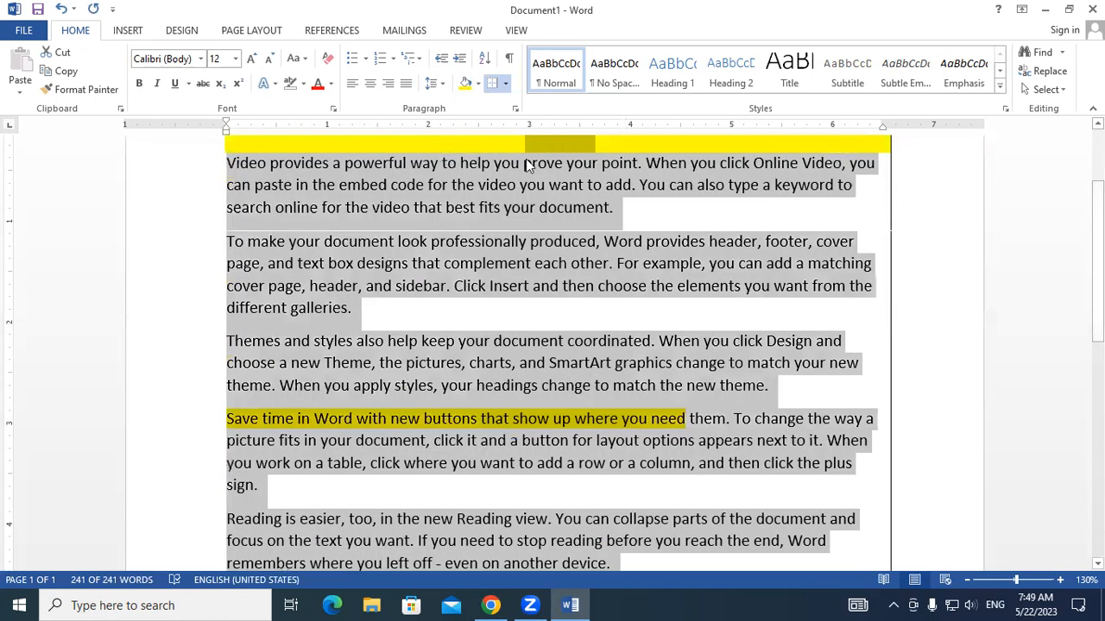
click(505, 83)
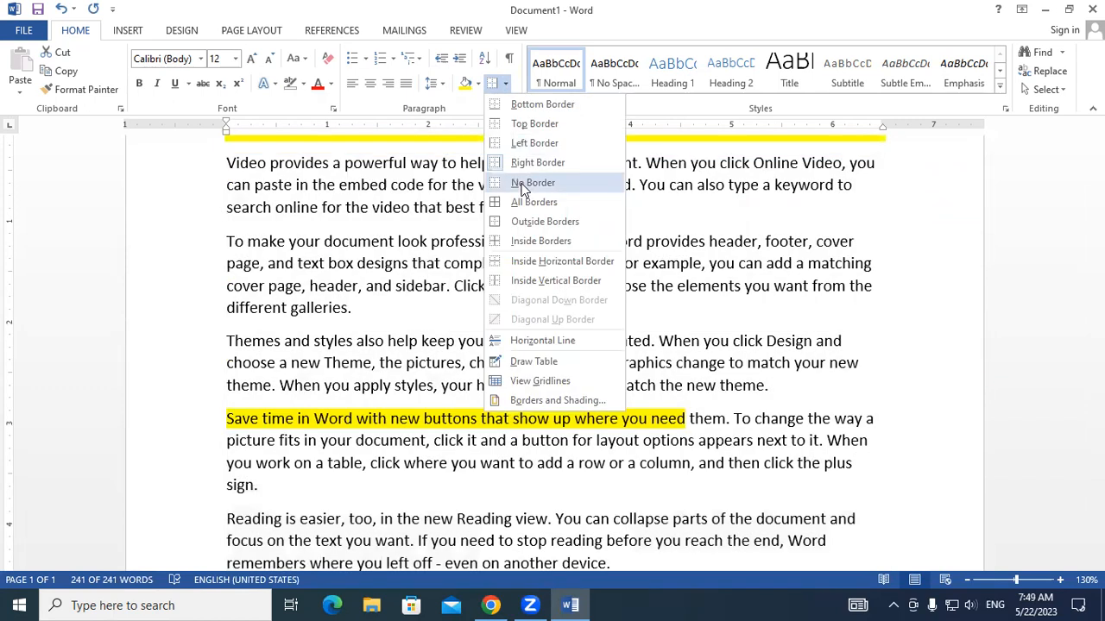
click(524, 185)
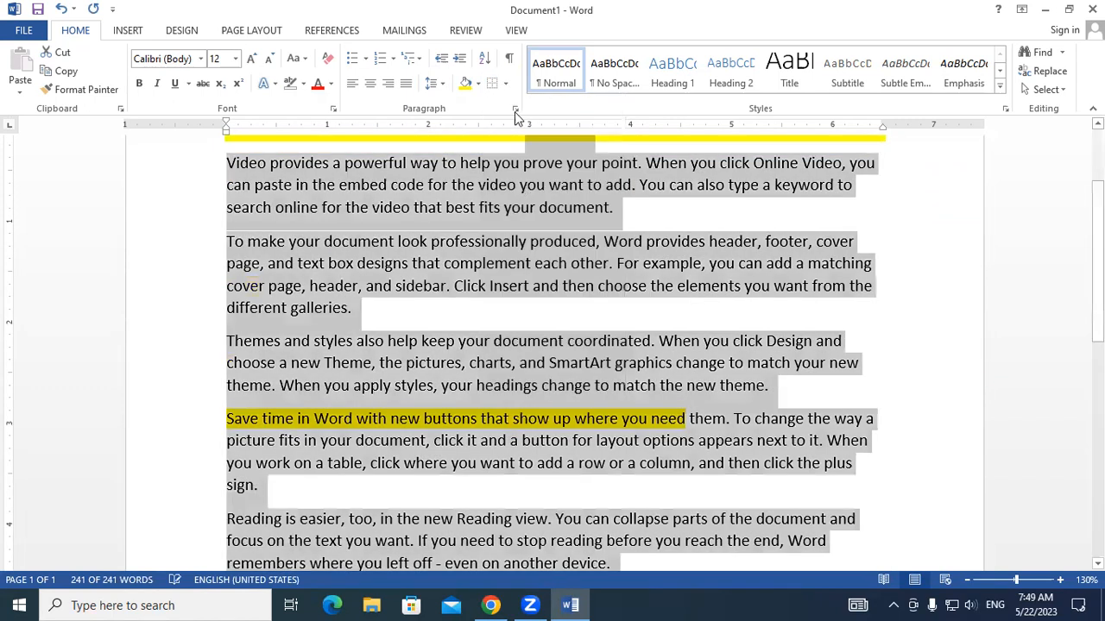
- Apply All Borders to the whole document, check them at the RESUME title, and clear them with No Border
click(506, 84)
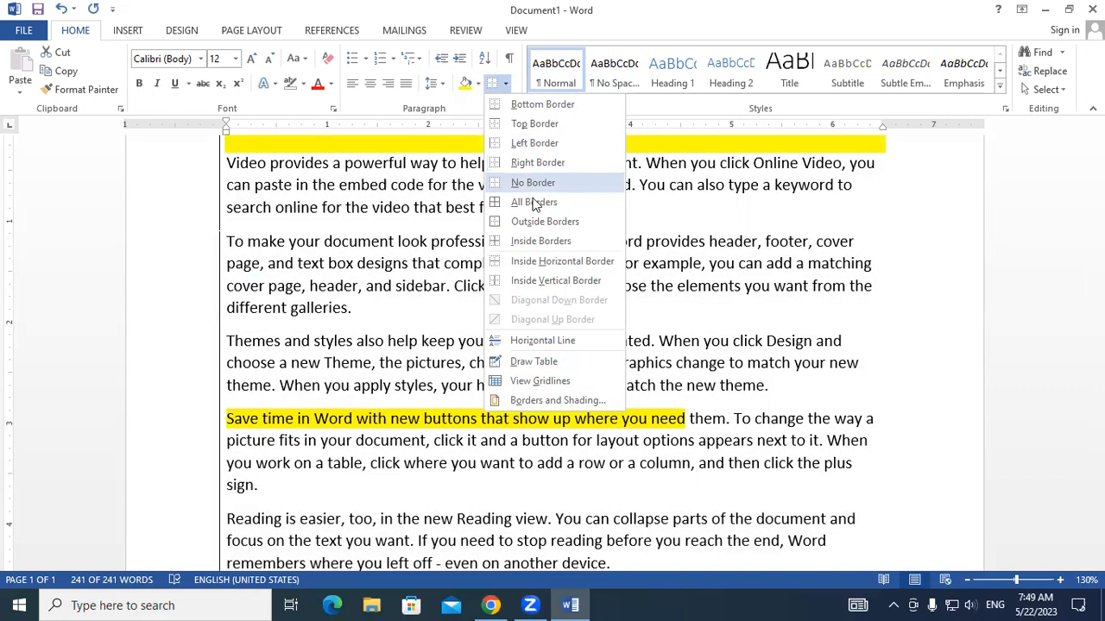
click(533, 203)
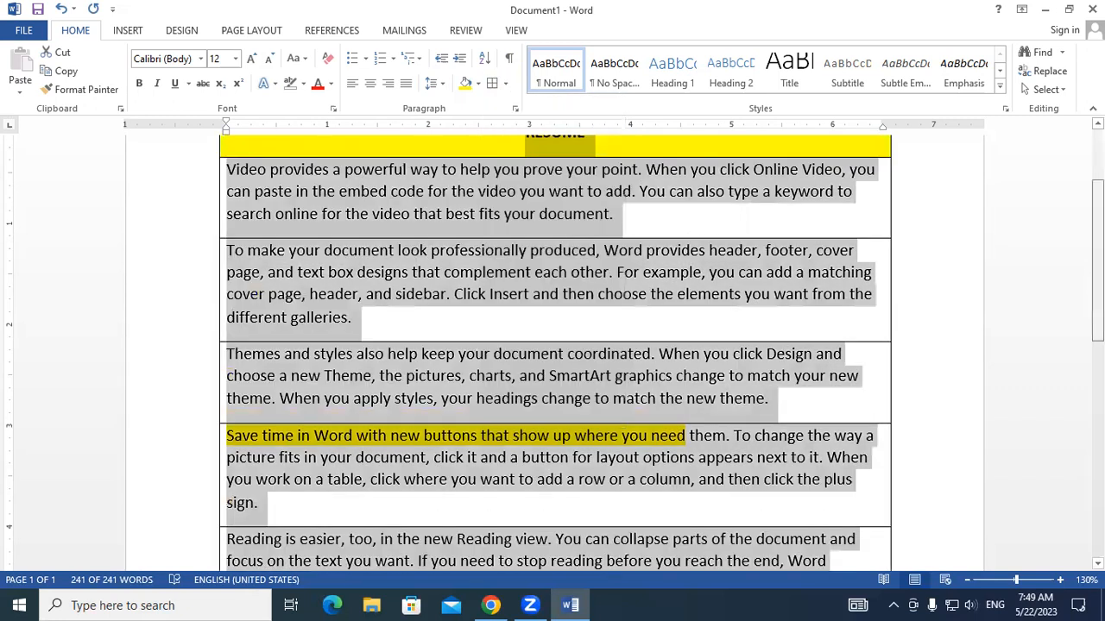
drag(1098, 261, 1098, 217)
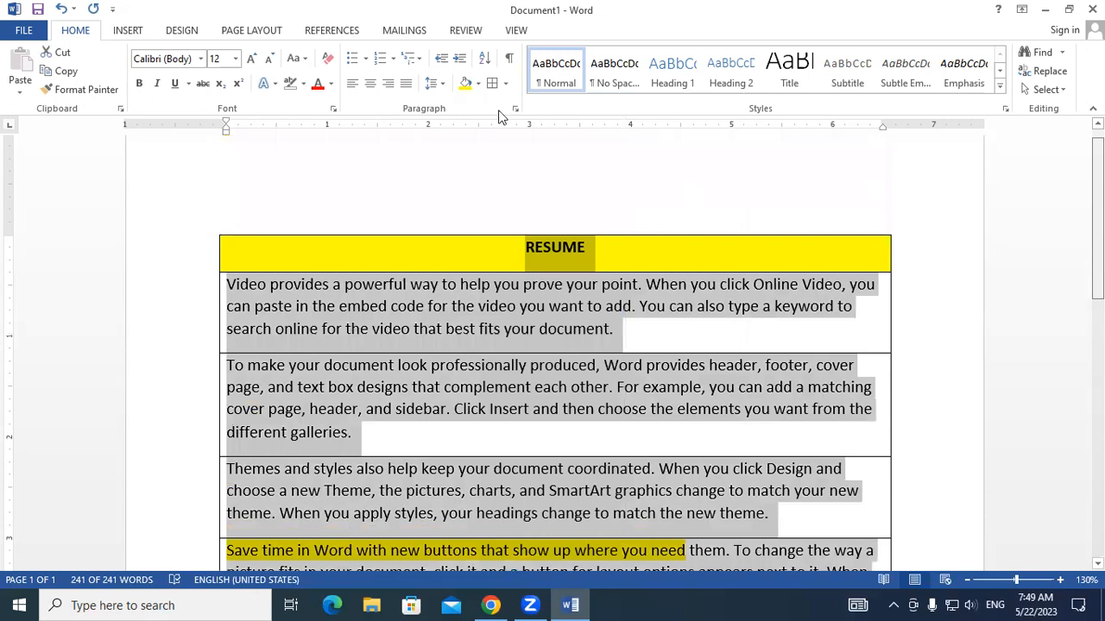
click(506, 84)
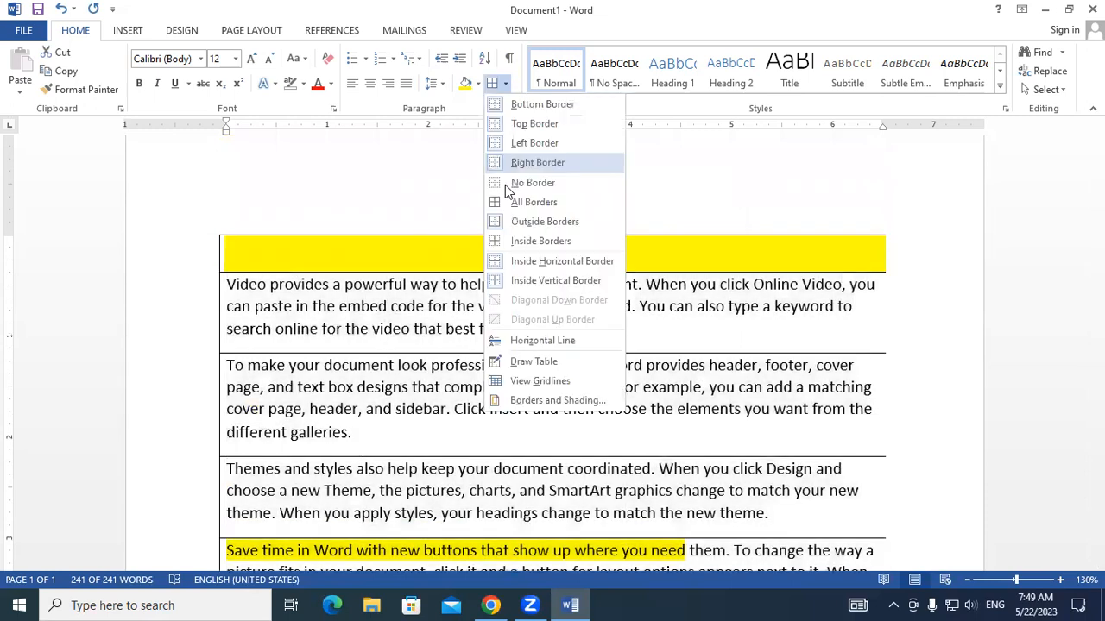
click(507, 183)
- Apply Outside Borders to the whole document and review the frame around the text from the RESUME title downward
click(507, 83)
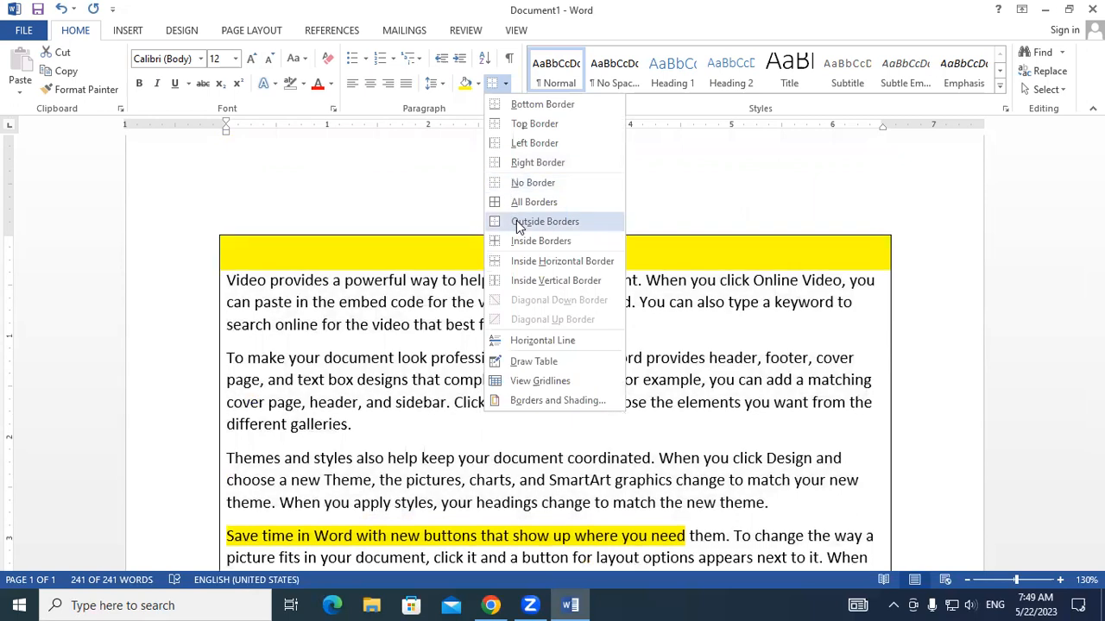
click(519, 223)
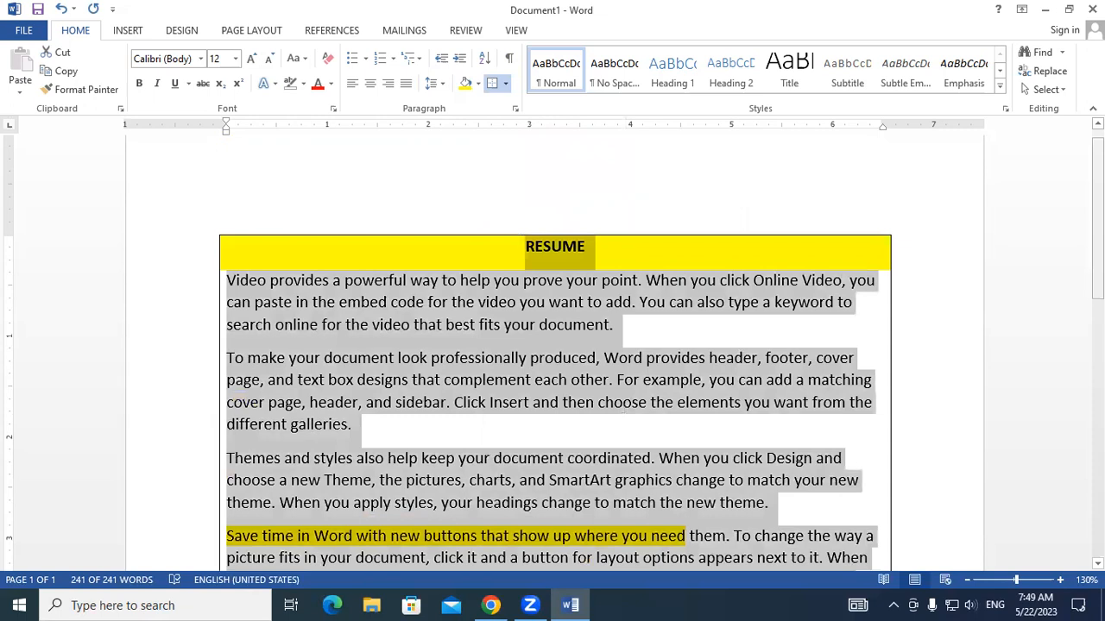
scroll(552, 353, down, 5)
scroll(553, 354, up, 4)
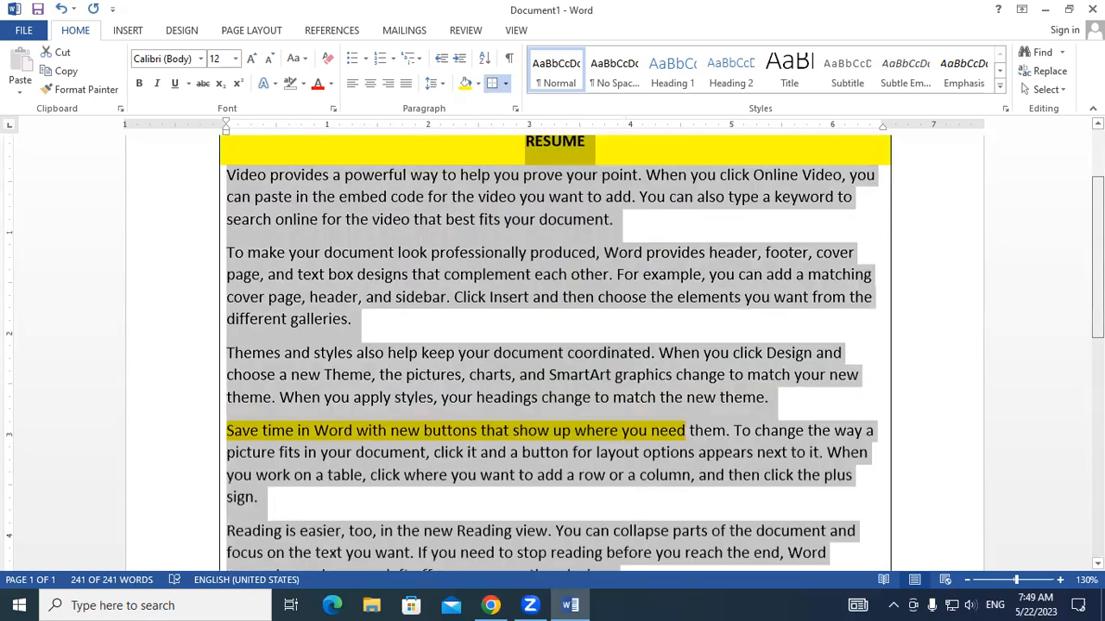
scroll(552, 354, up, 1)
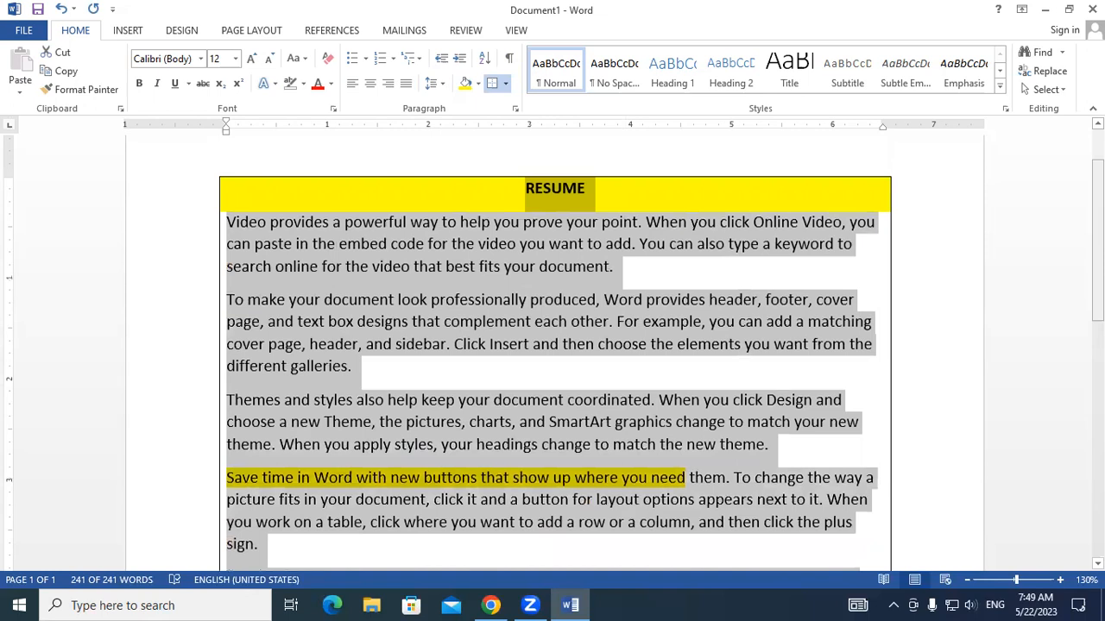
- Open the border options for the whole document and preview Inside Borders
click(505, 85)
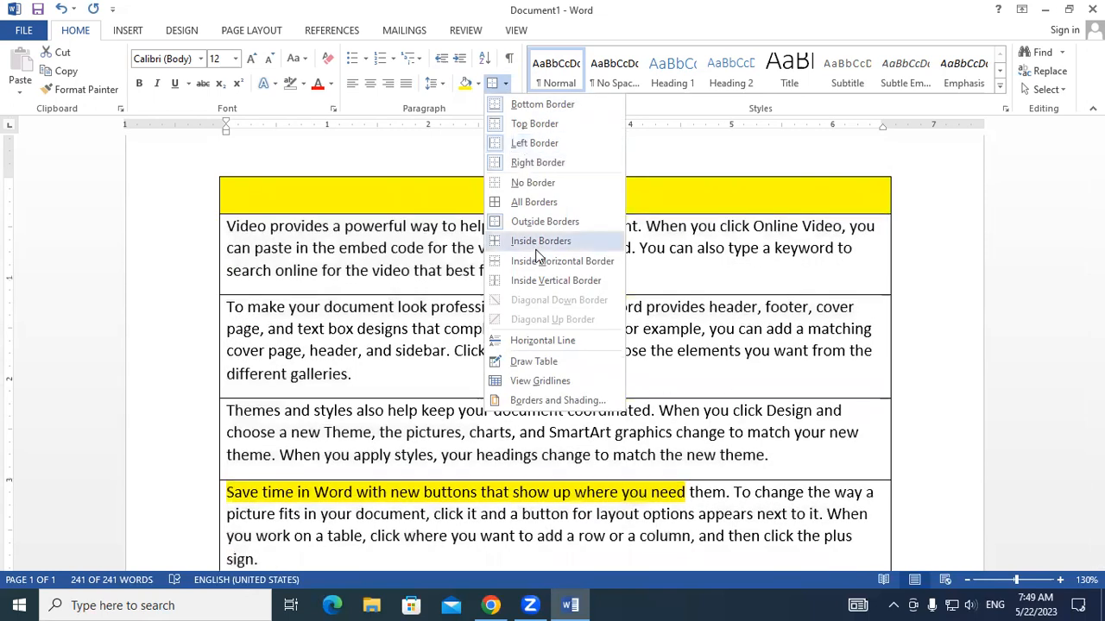
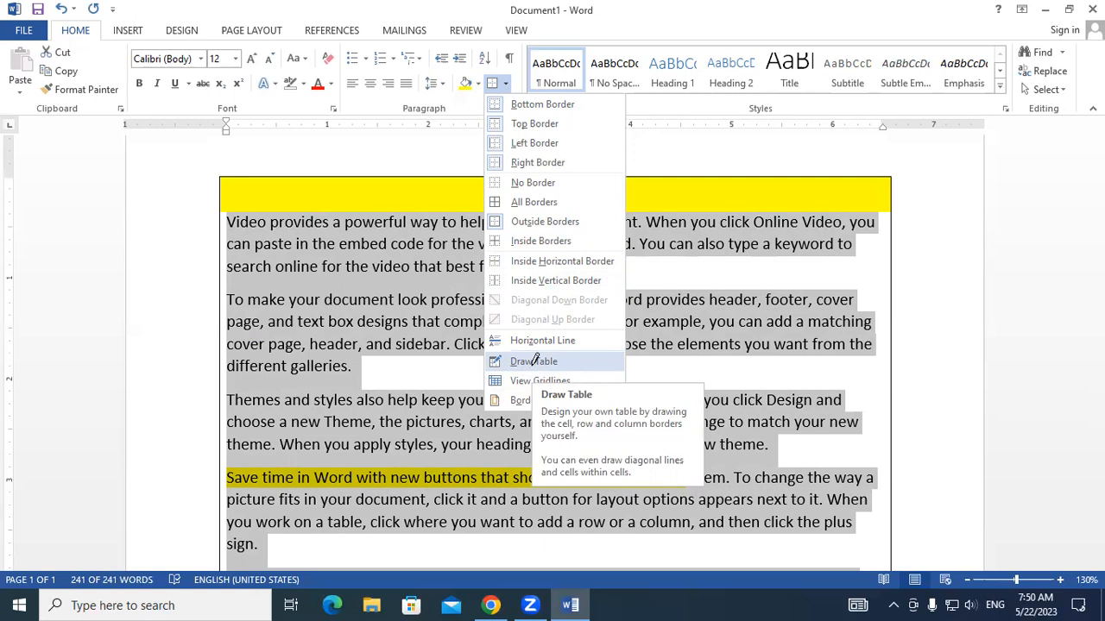
- Use Draw Table to draw a table outline about 6.56" wide and 2.28" high below the MOUSE line
click(534, 363)
scroll(762, 379, down, 1)
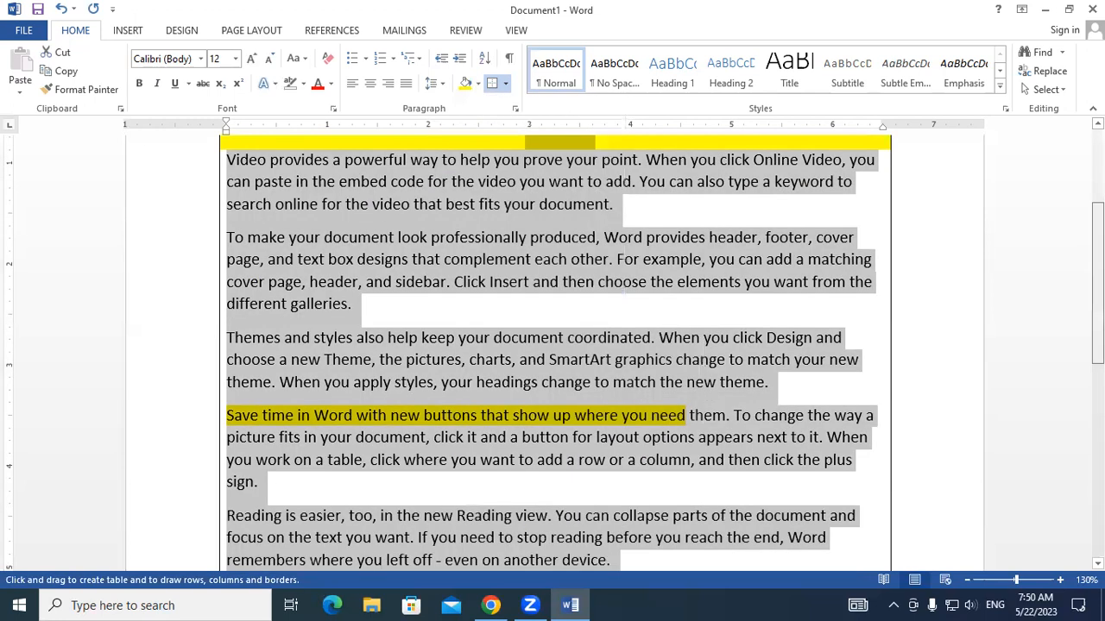
scroll(762, 380, down, 7)
drag(326, 369, 876, 509)
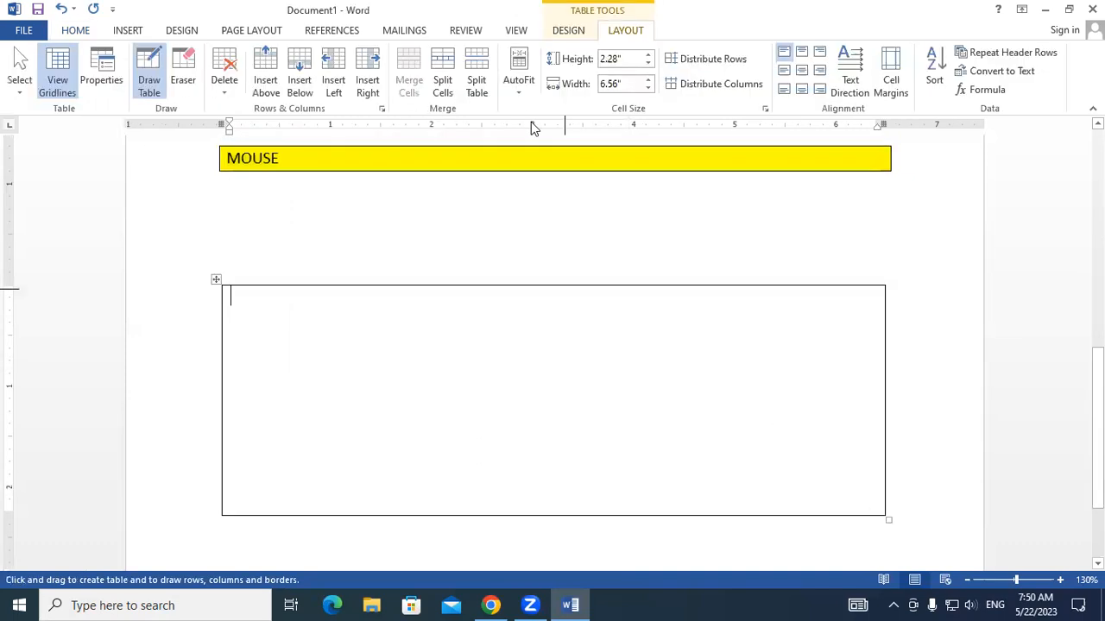
- Draw a vertical line splitting the table into two columns and a horizontal line forming a short top row
click(92, 34)
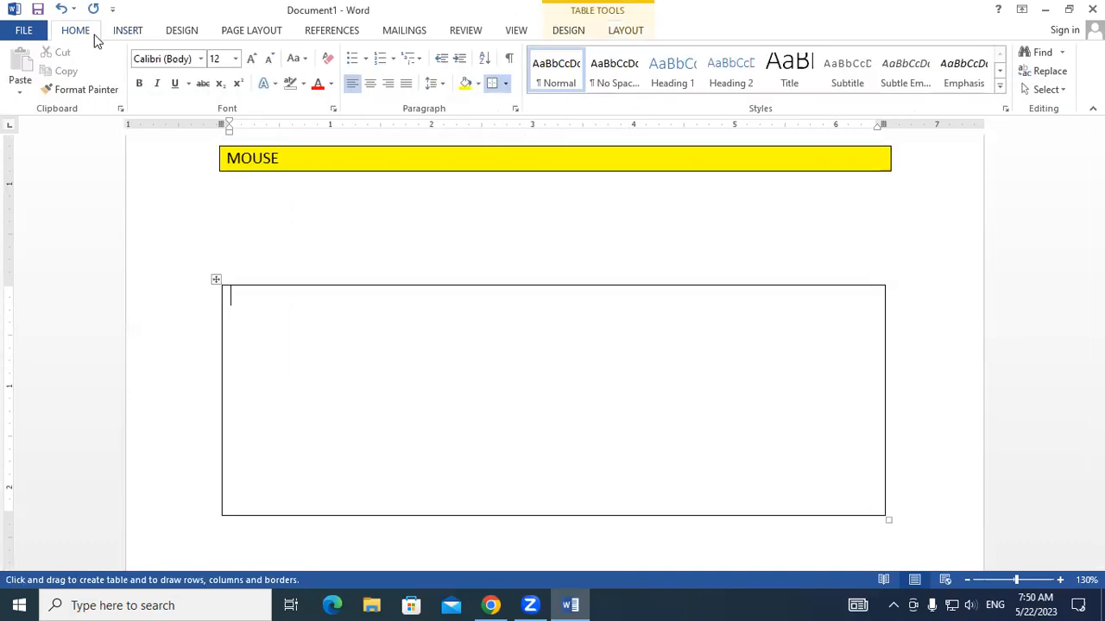
click(506, 84)
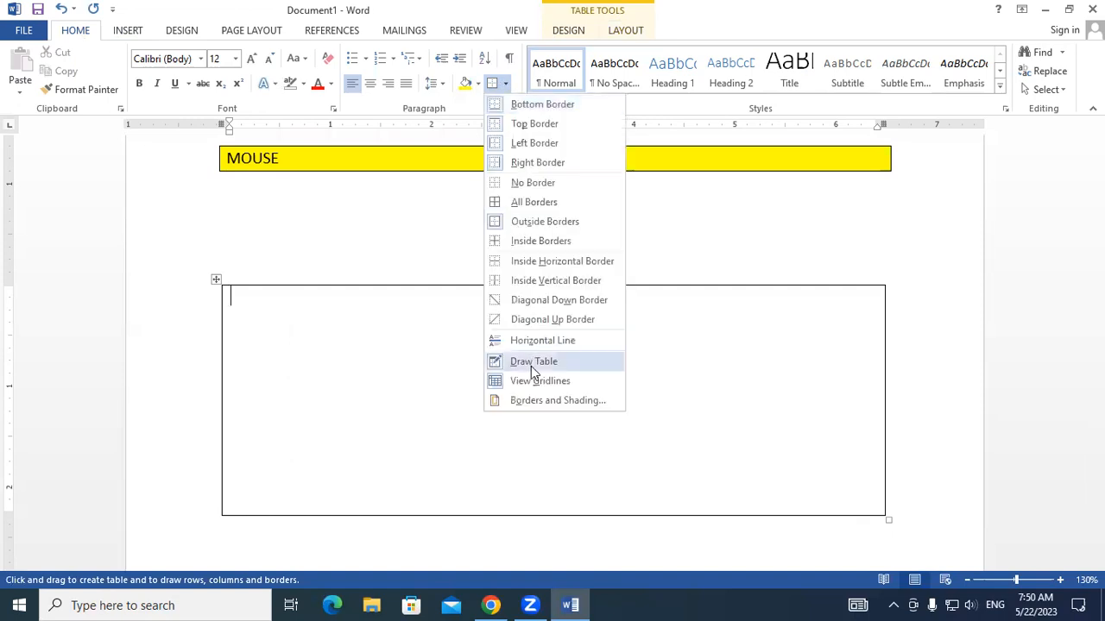
click(529, 279)
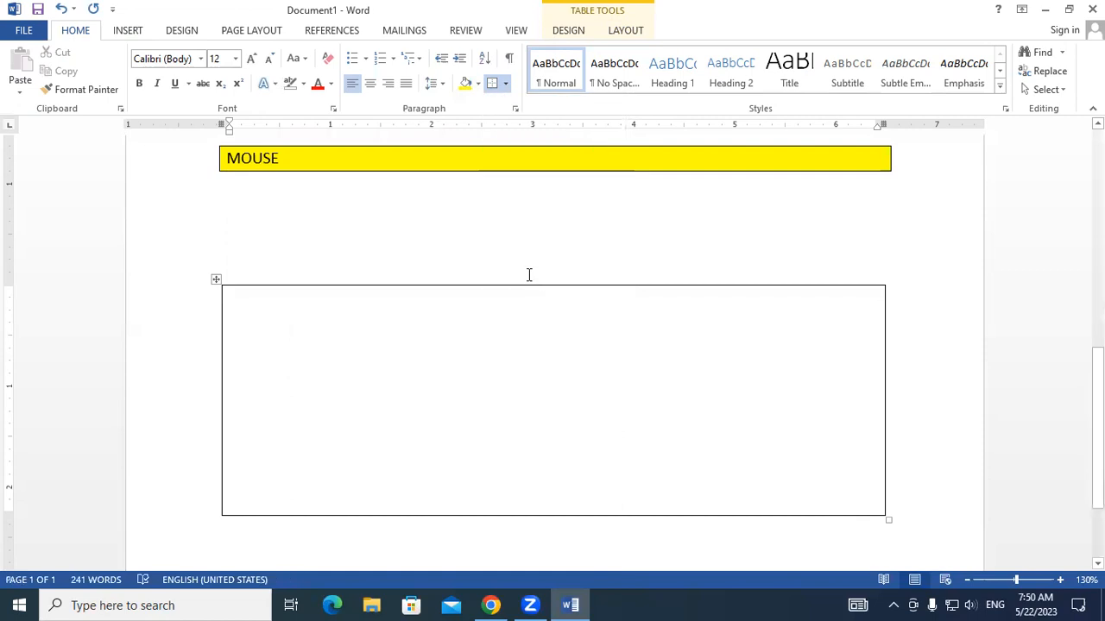
click(506, 84)
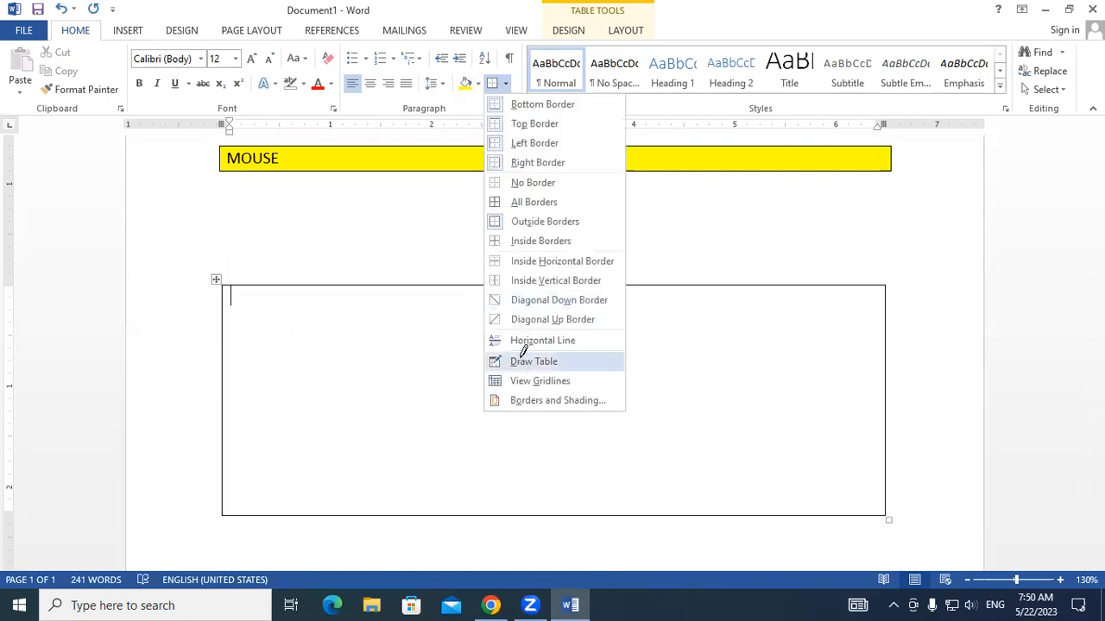
click(540, 280)
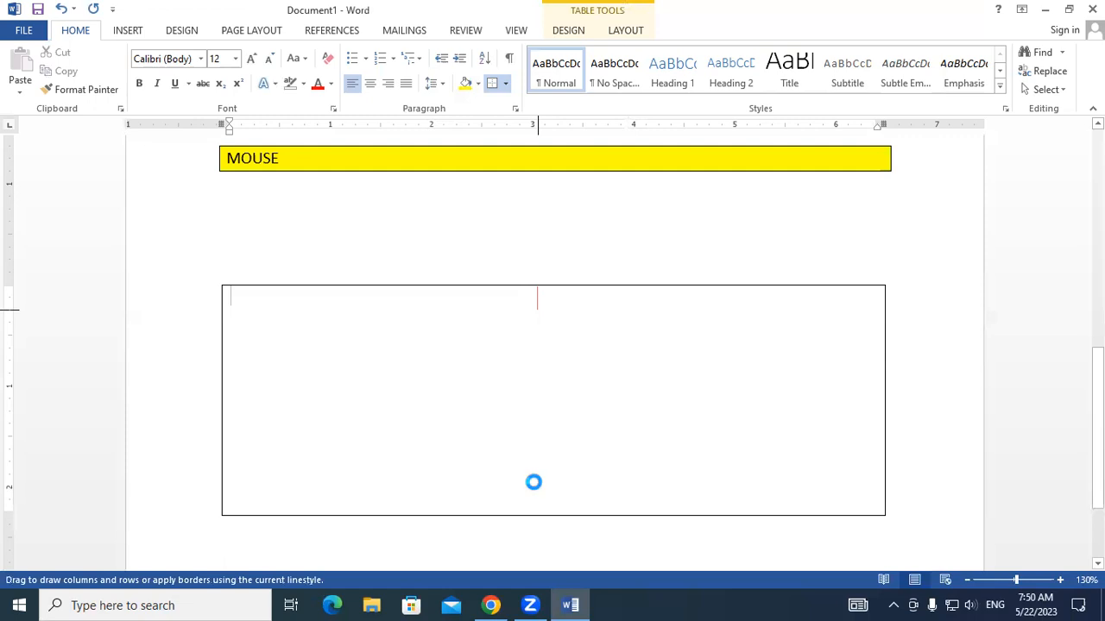
drag(537, 475, 537, 476)
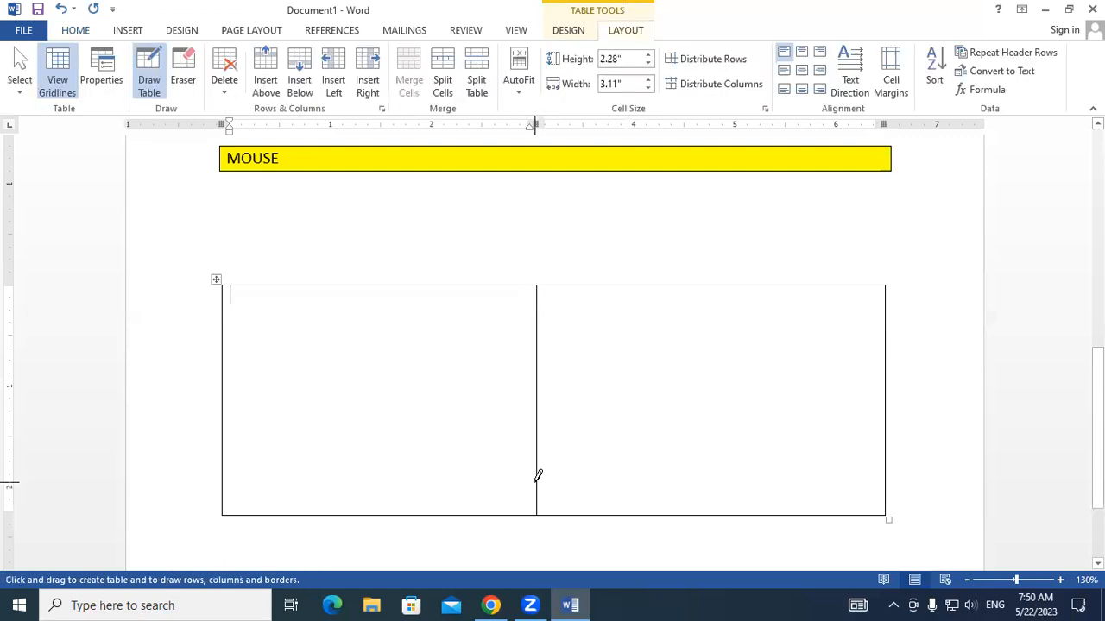
mouse_move(223, 306)
mouse_down()
mouse_move(566, 321)
mouse_move(878, 314)
mouse_move(860, 304)
mouse_up()
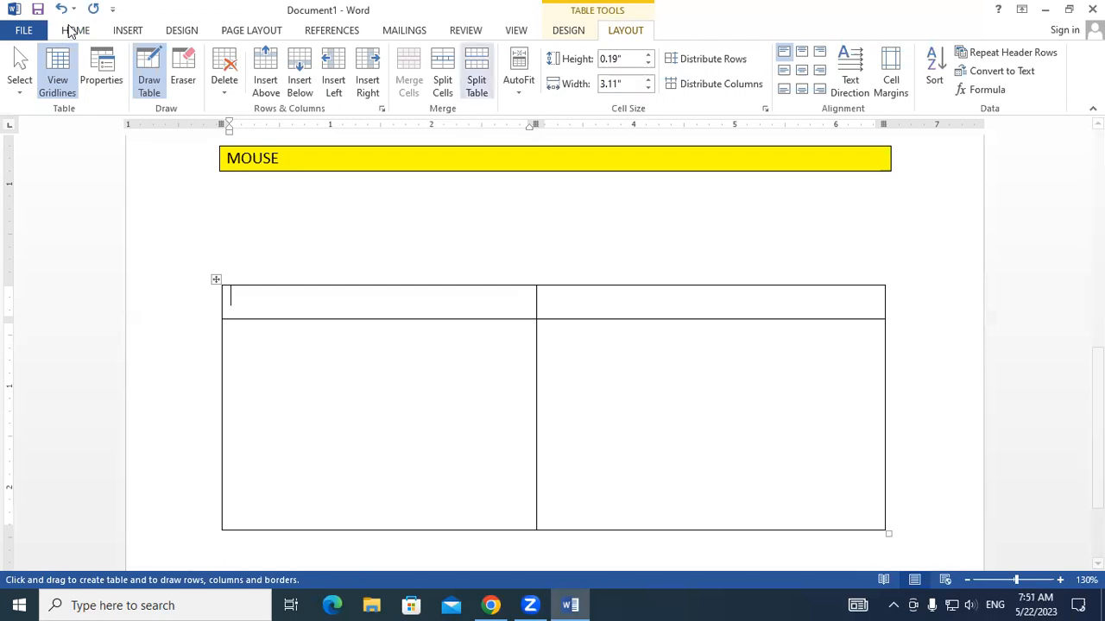
- Open Borders and Shading for the table, examine the table border and page border settings, and close without changes
scroll(488, 95, up, 9)
click(505, 83)
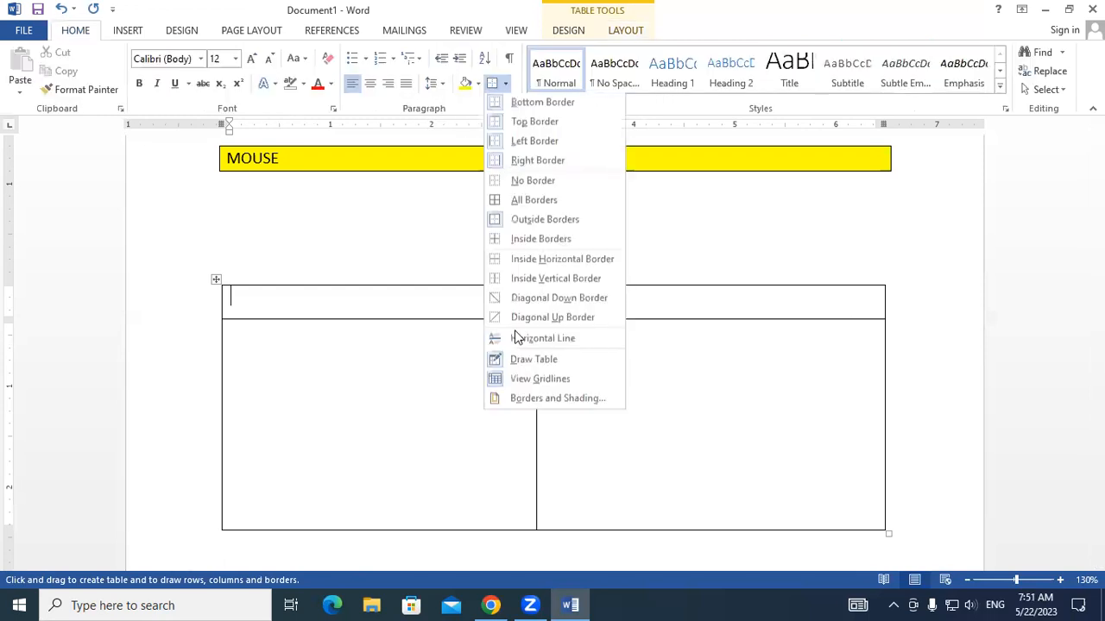
click(528, 402)
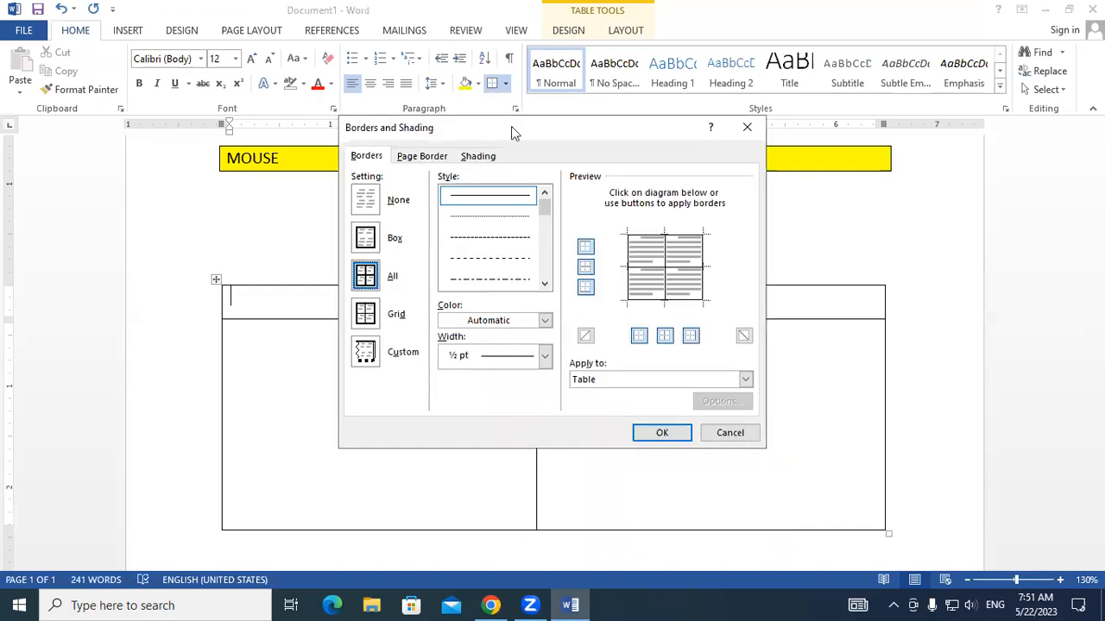
click(746, 127)
click(507, 86)
click(421, 158)
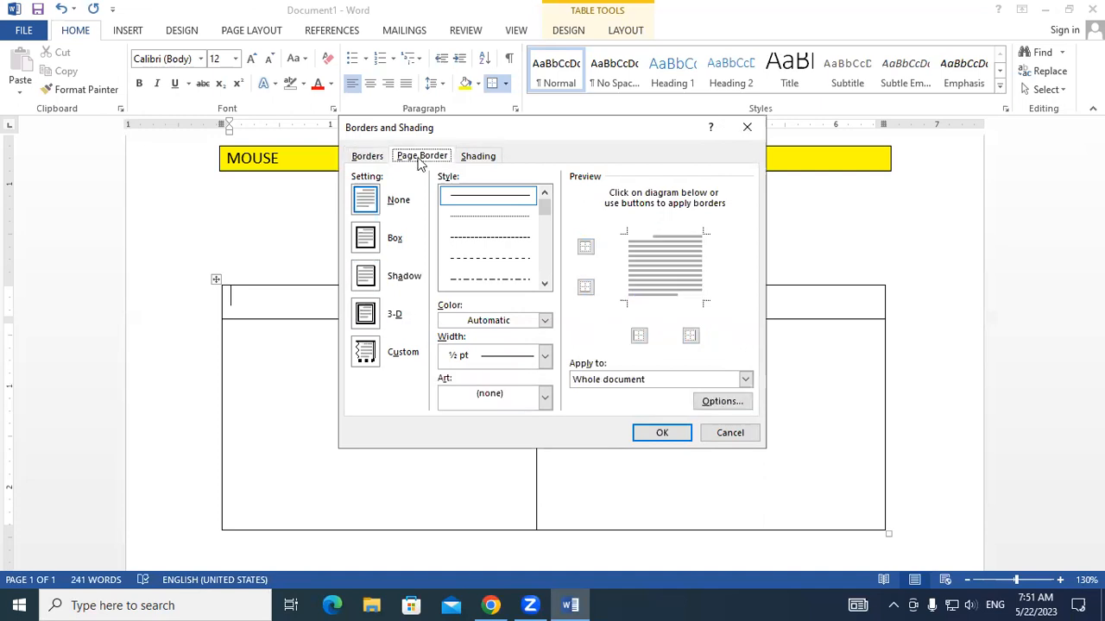
click(746, 127)
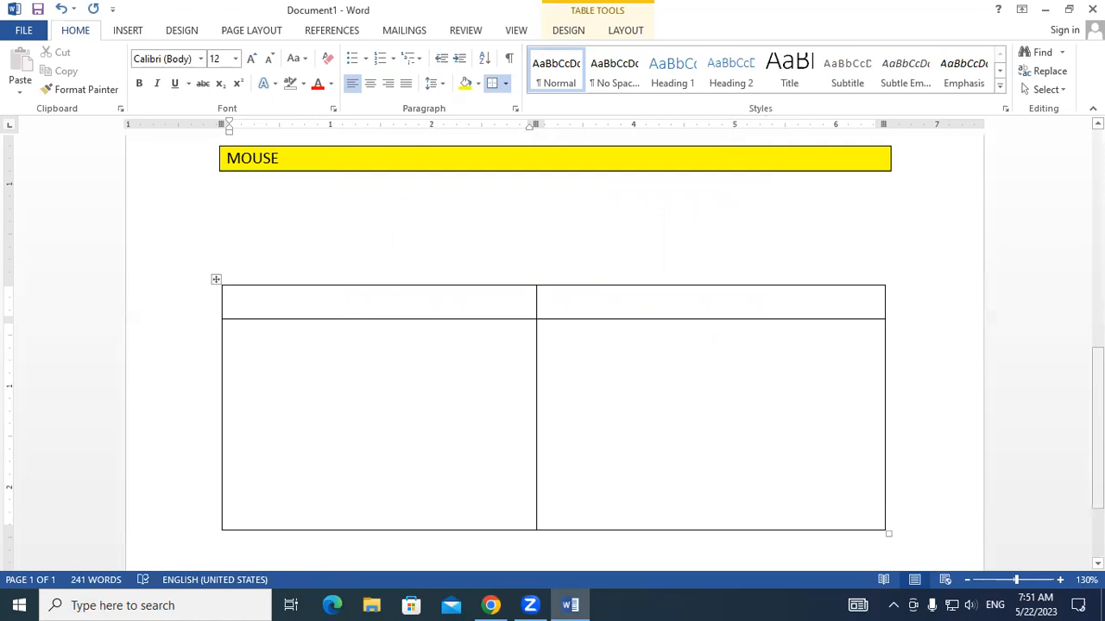
- Create a new blank document
key(ctrl+n)
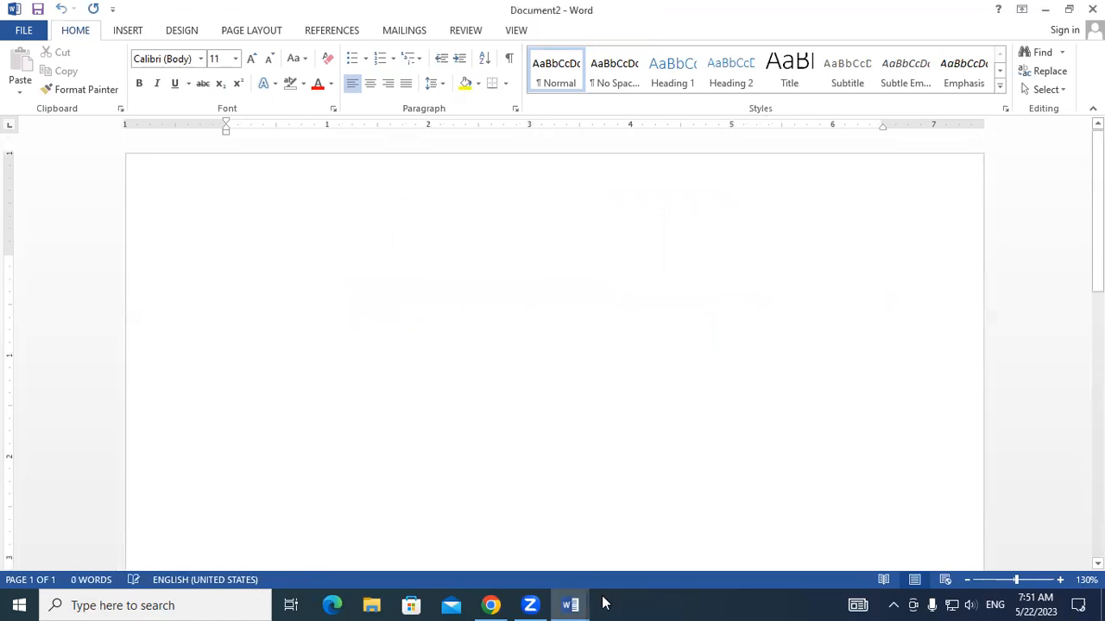
mouse_move(328, 192)
mouse_down()
mouse_move(909, 183)
mouse_move(930, 202)
mouse_move(940, 429)
mouse_up()
drag(939, 484, 938, 483)
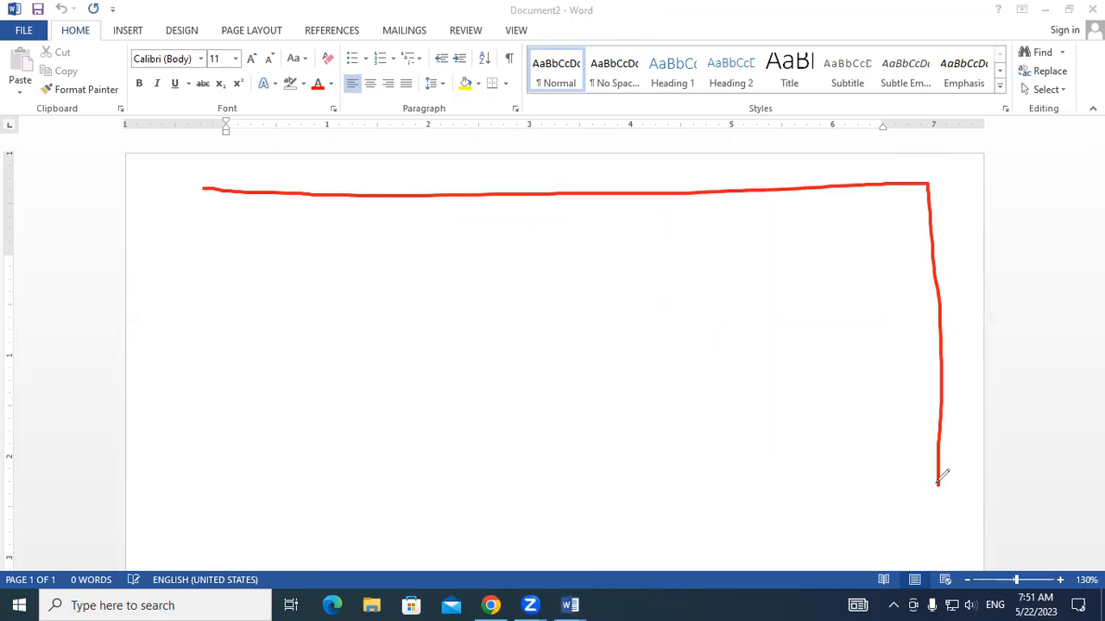
click(692, 136)
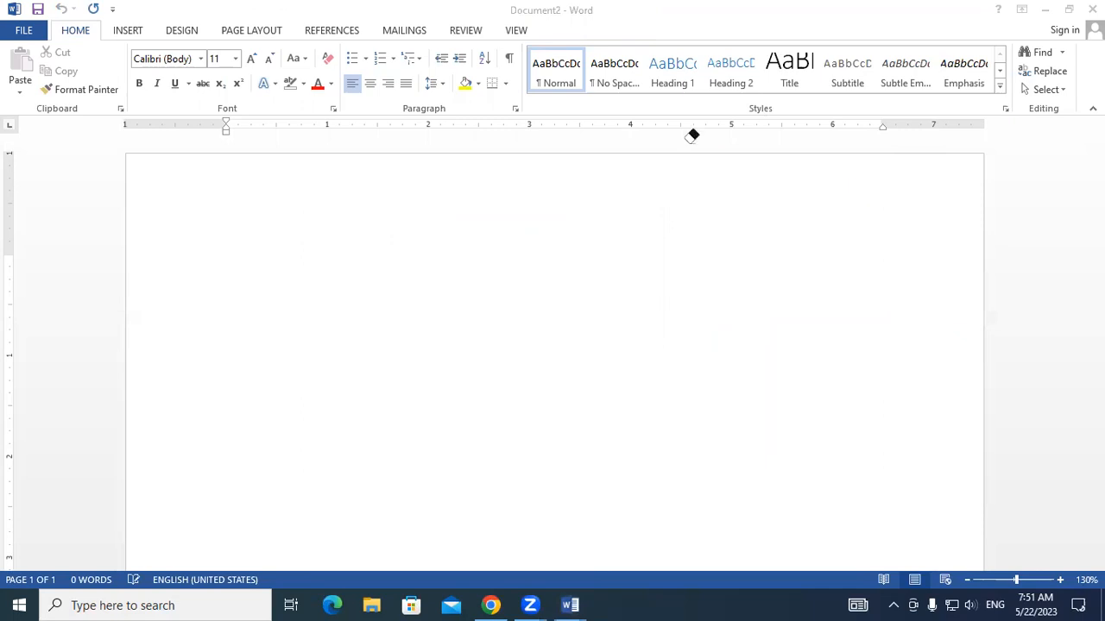
- Apply a Box page border to the whole document and check the frame down to the end of the page
click(503, 85)
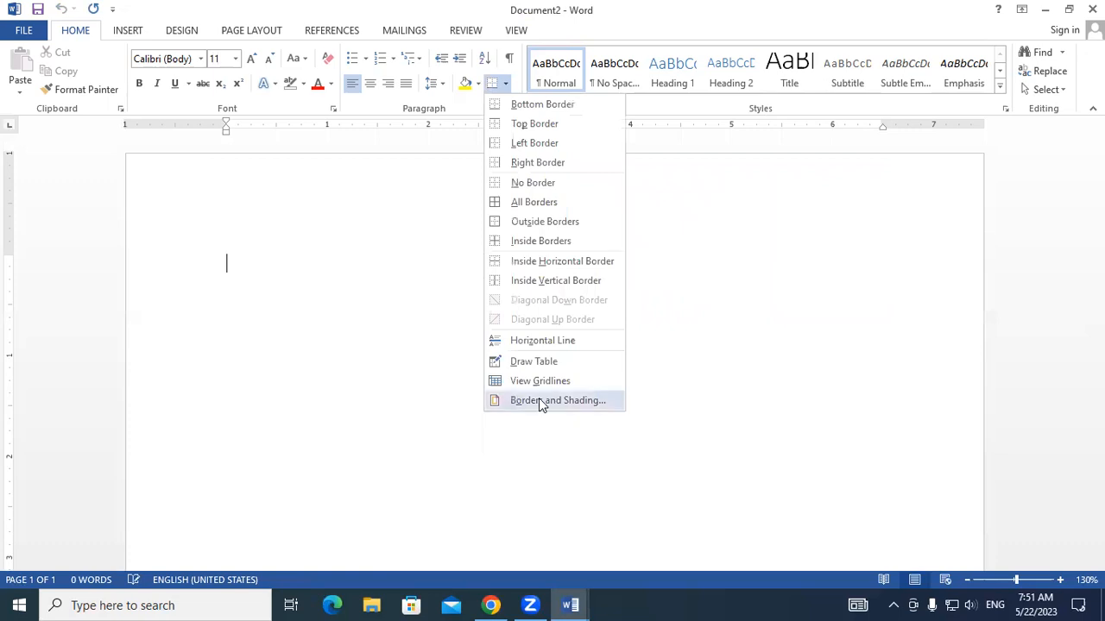
click(541, 401)
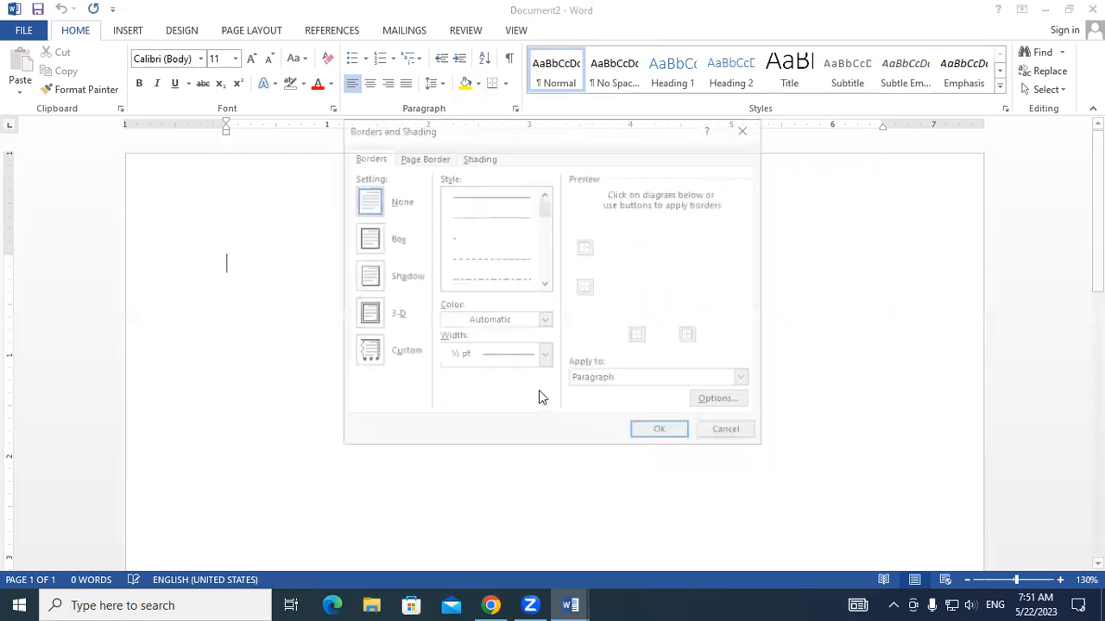
click(434, 158)
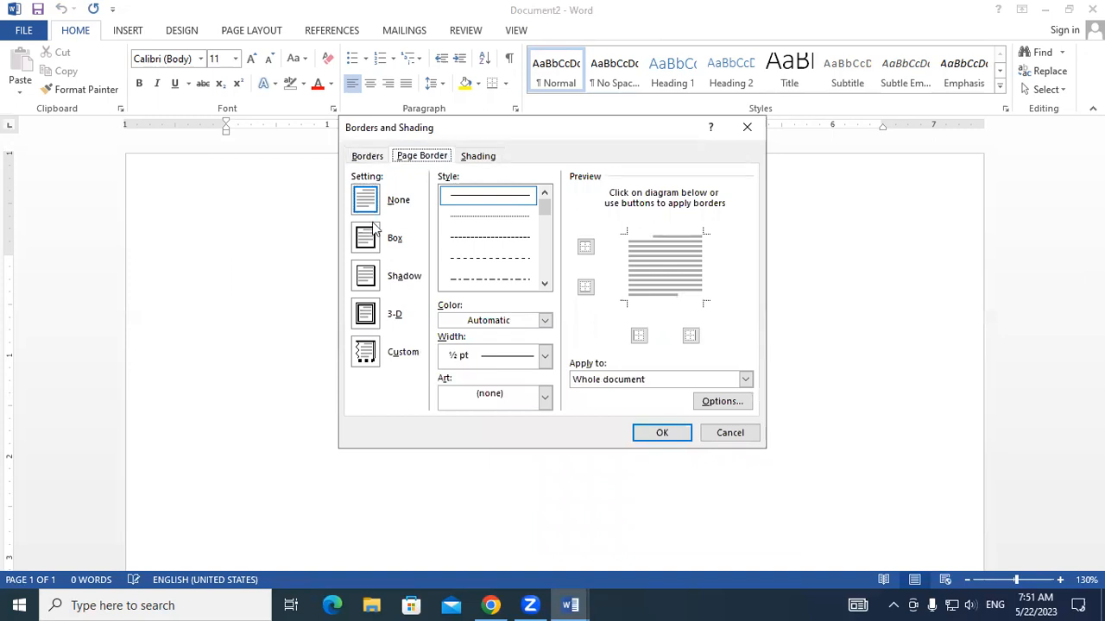
key(alt+x)
click(653, 432)
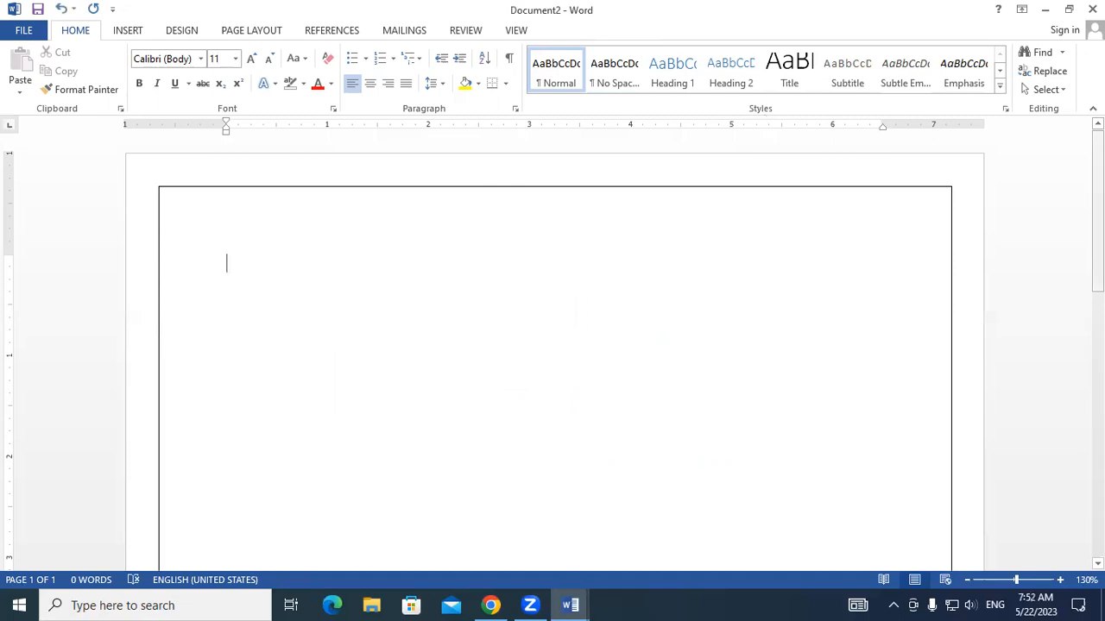
drag(1098, 211, 1097, 479)
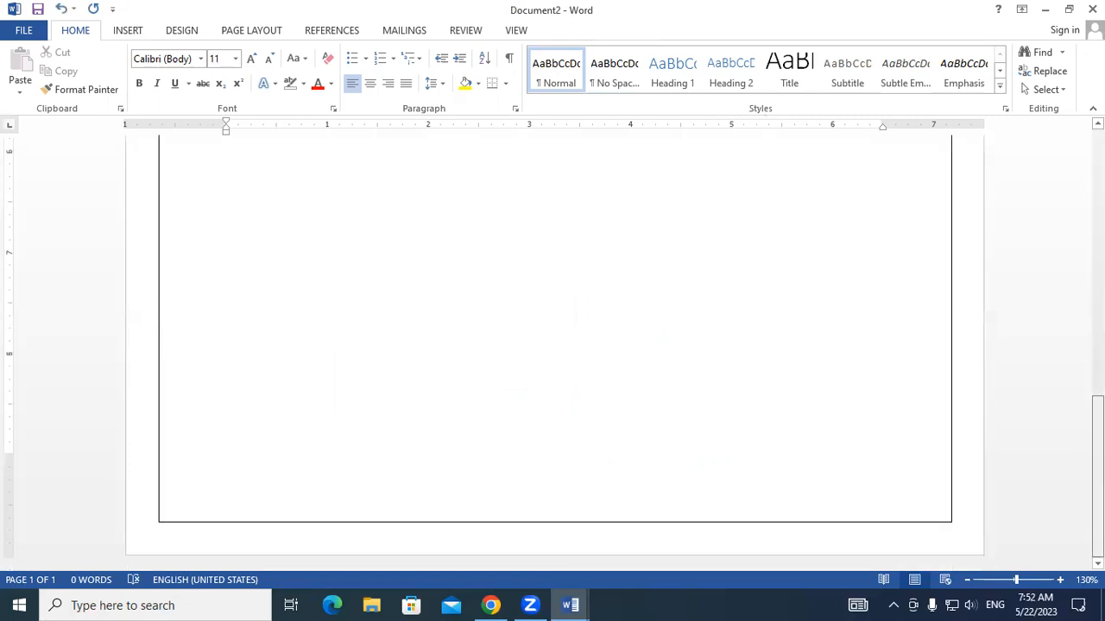
drag(1098, 479, 1098, 208)
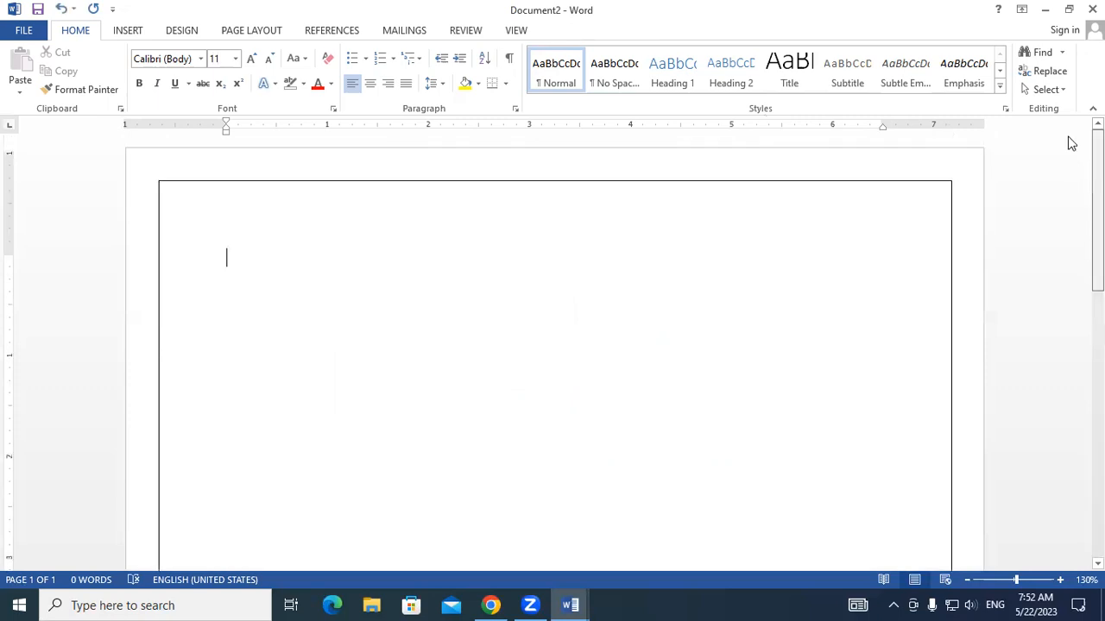
- Examine the paragraph shading fill and pattern options in Borders and Shading, and close without changes
click(506, 84)
click(548, 403)
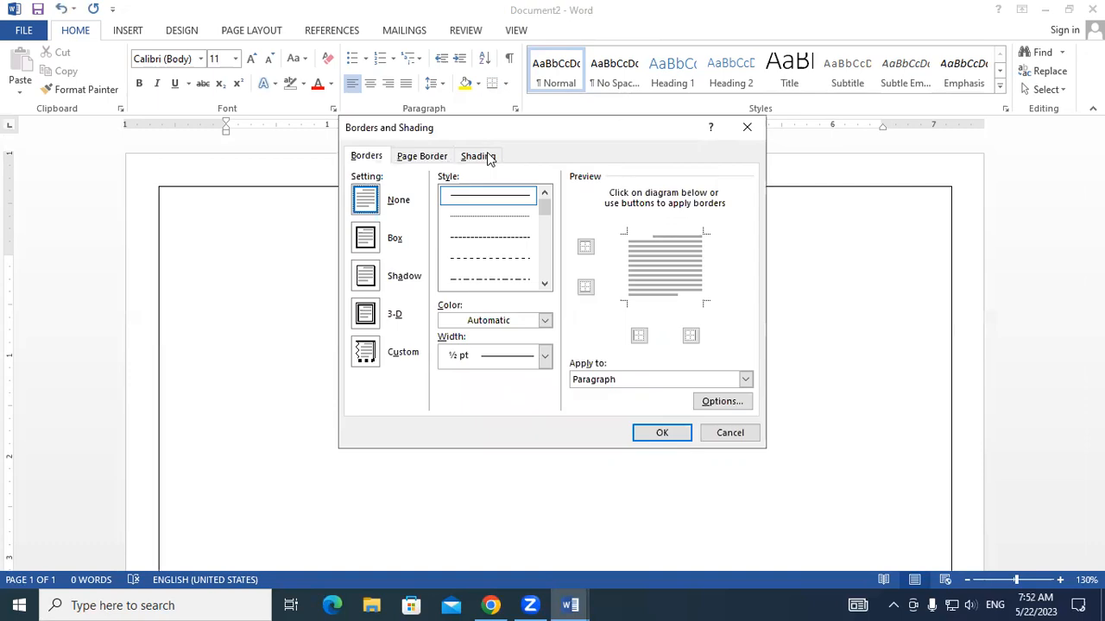
click(493, 157)
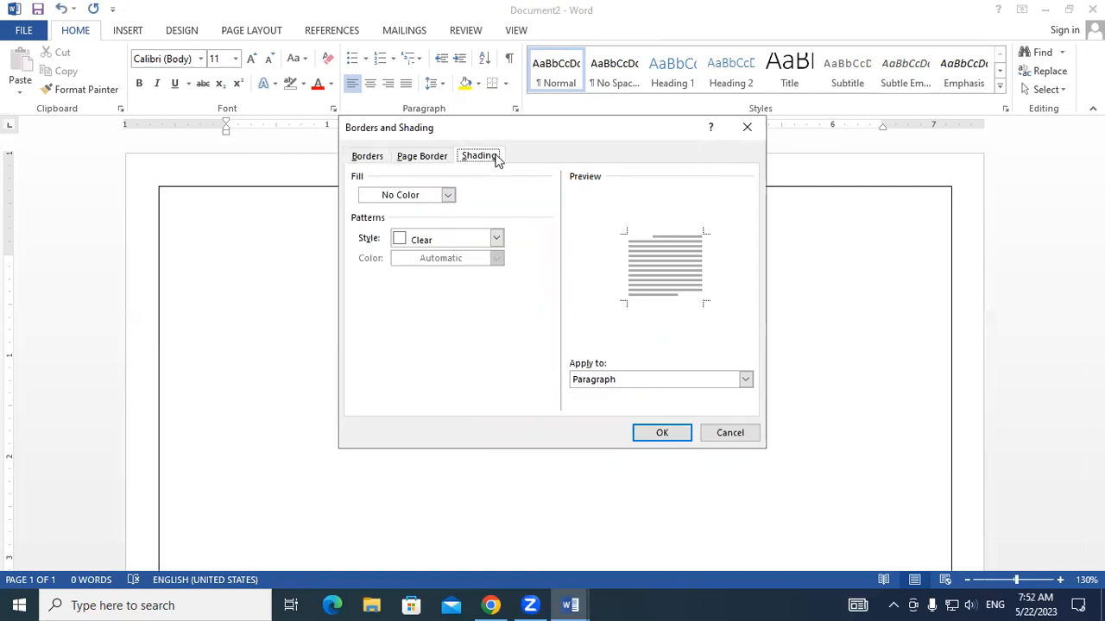
click(753, 129)
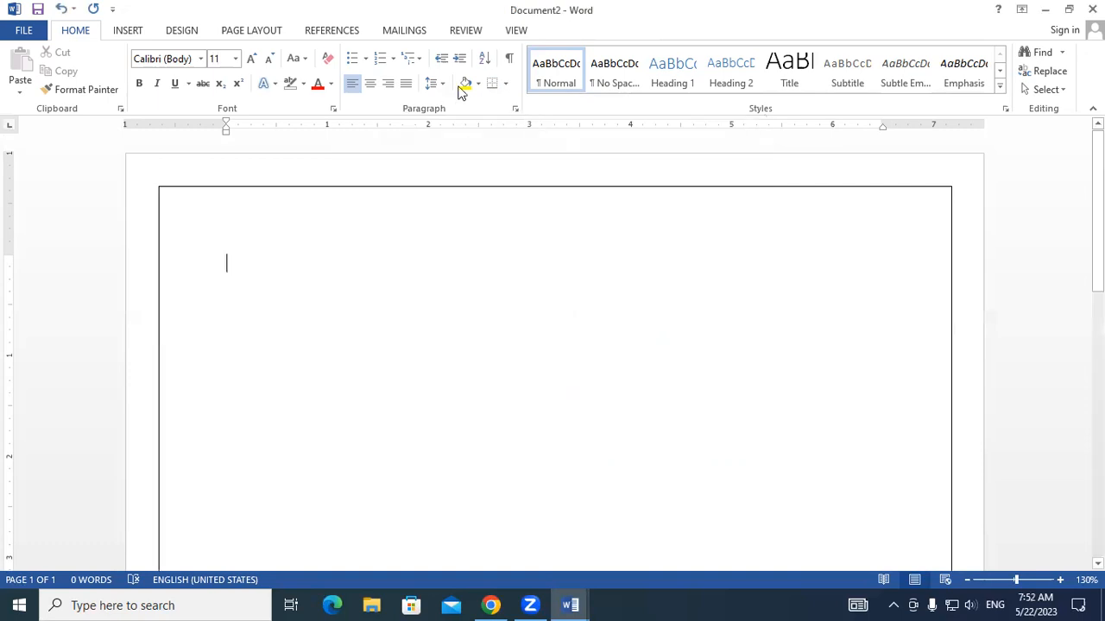
click(506, 85)
click(528, 403)
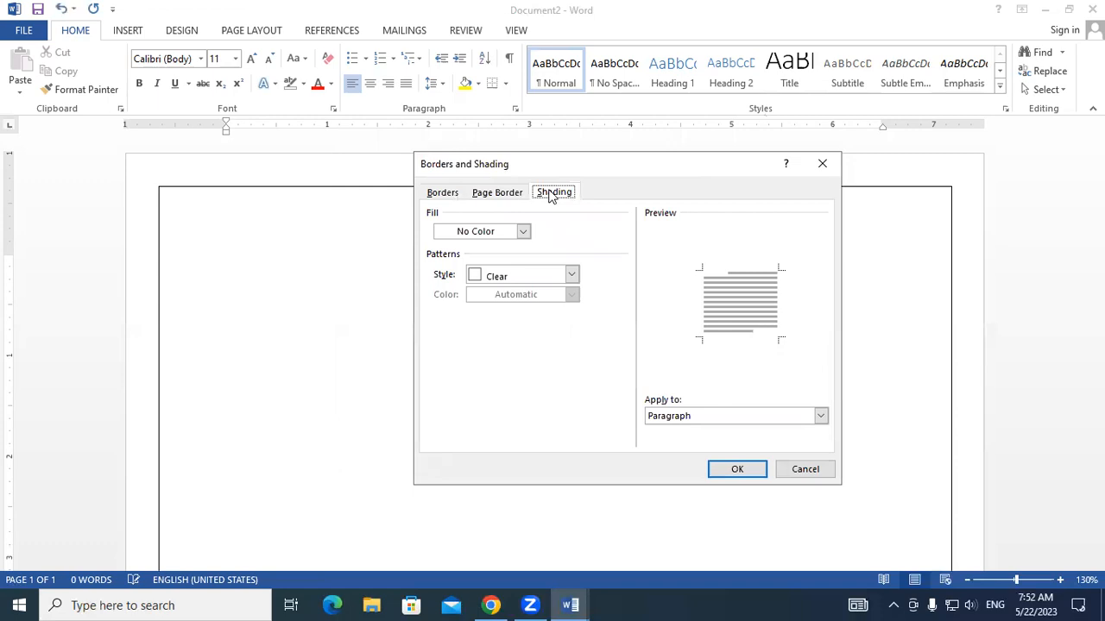
click(825, 163)
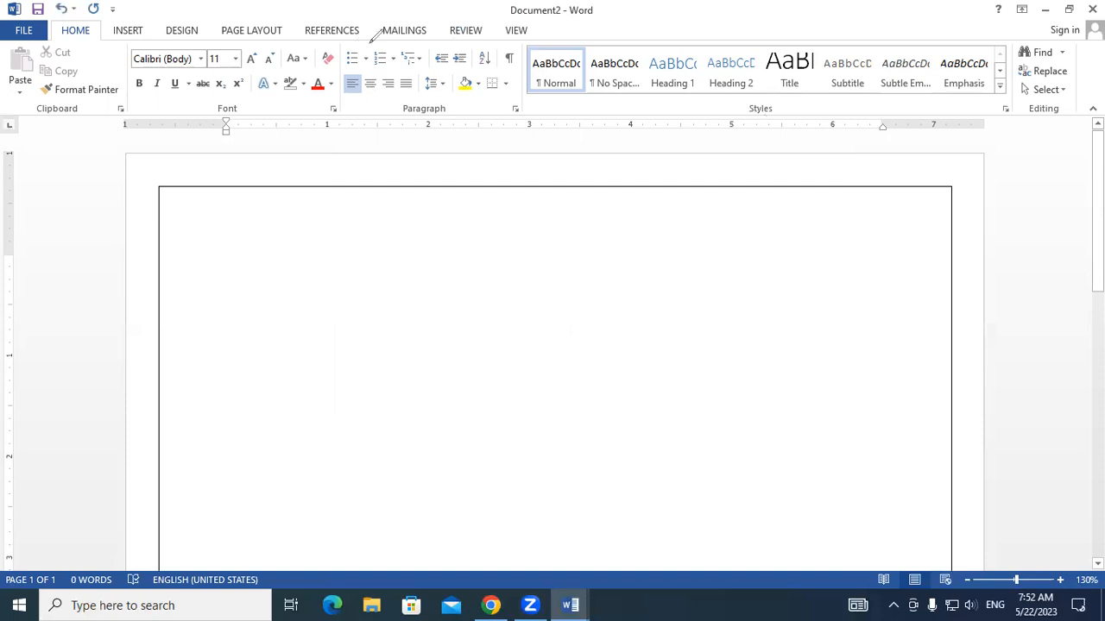
drag(343, 43, 370, 43)
drag(377, 45, 418, 44)
drag(447, 46, 510, 46)
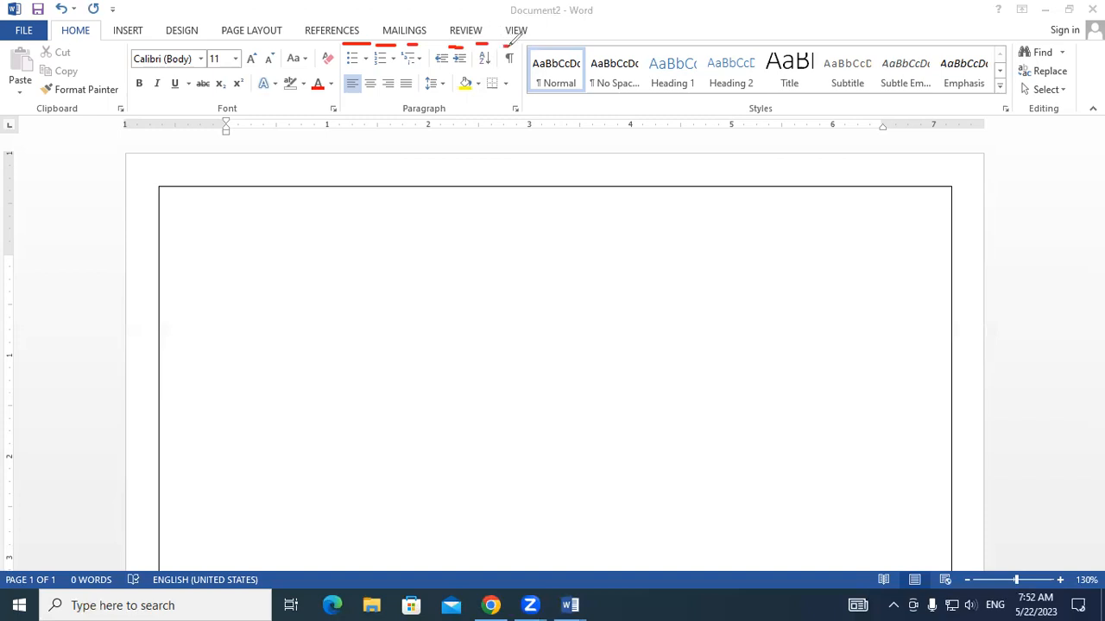
drag(353, 103, 483, 95)
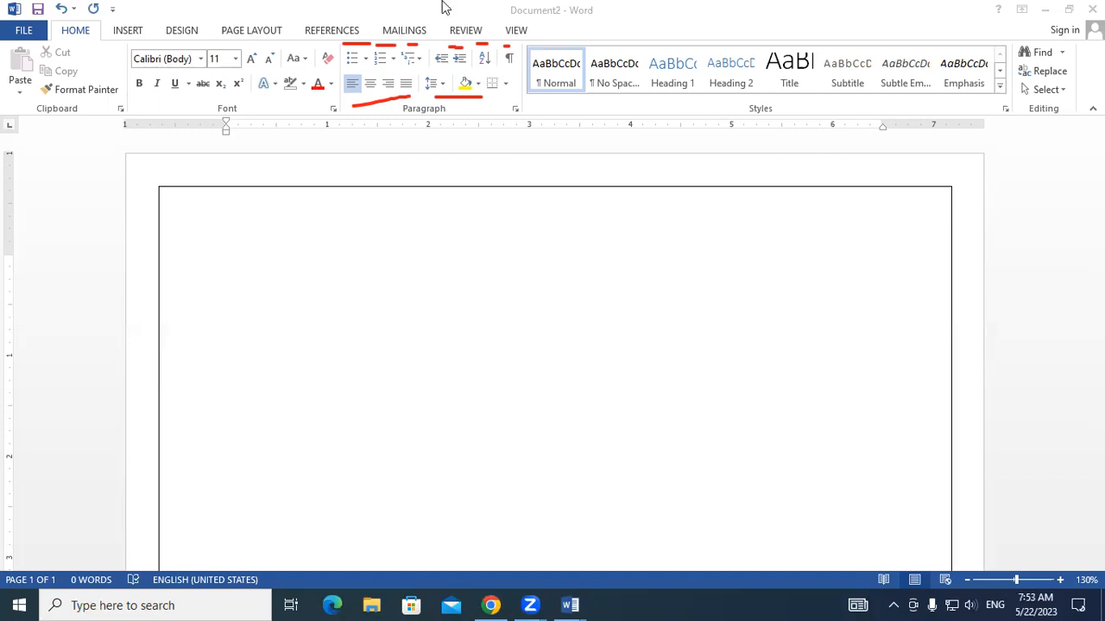
click(384, 46)
mouse_move(488, 79)
mouse_down()
mouse_move(436, 41)
mouse_move(411, 42)
mouse_up()
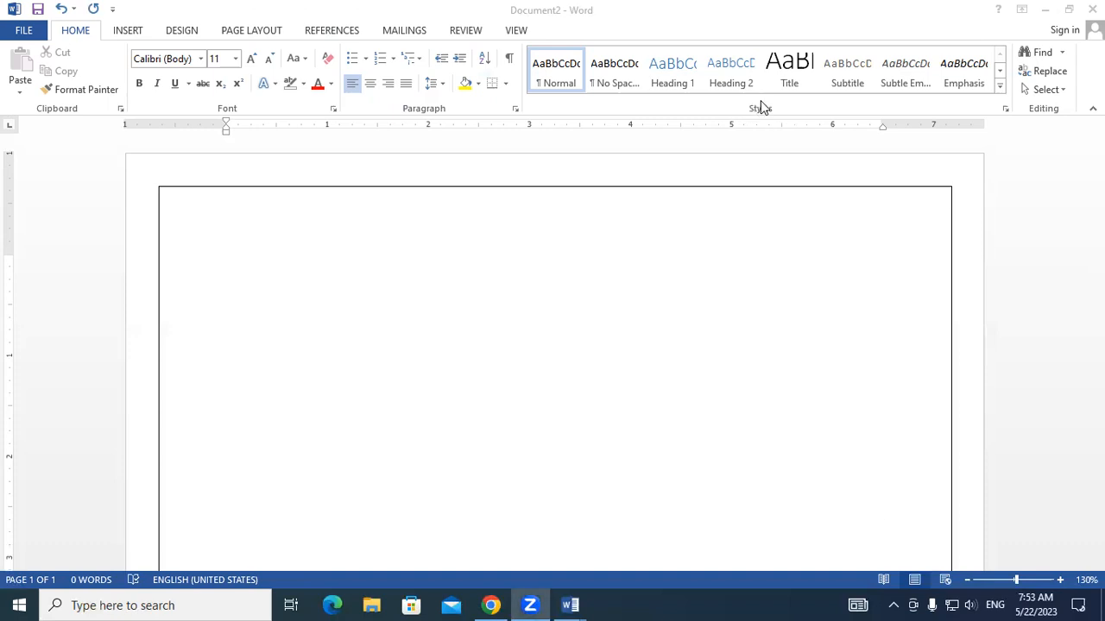
- Generate sample paragraphs inside the page border with =RAND() and review the inserted text
click(423, 284)
text(=)
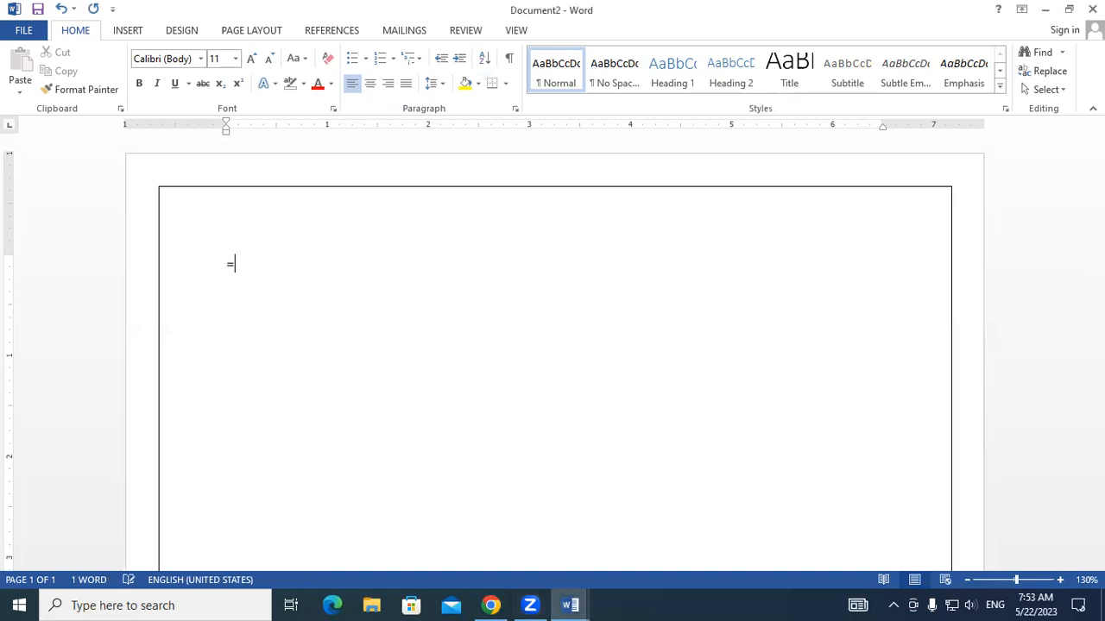
text(RAND())
key(Return)
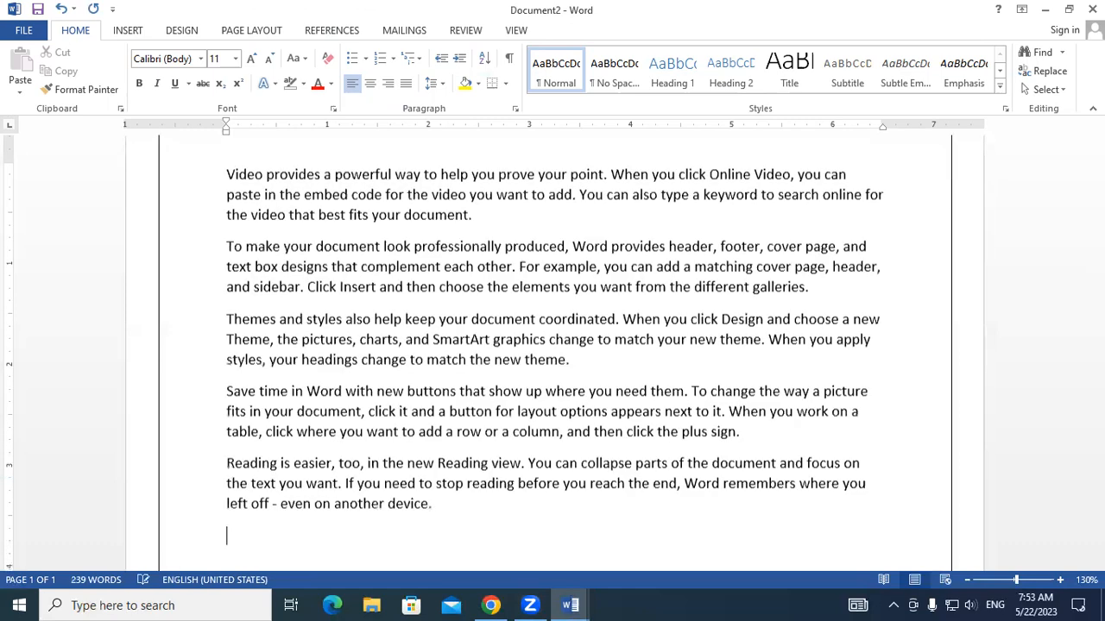
scroll(232, 197, up, 1)
scroll(223, 203, down, 1)
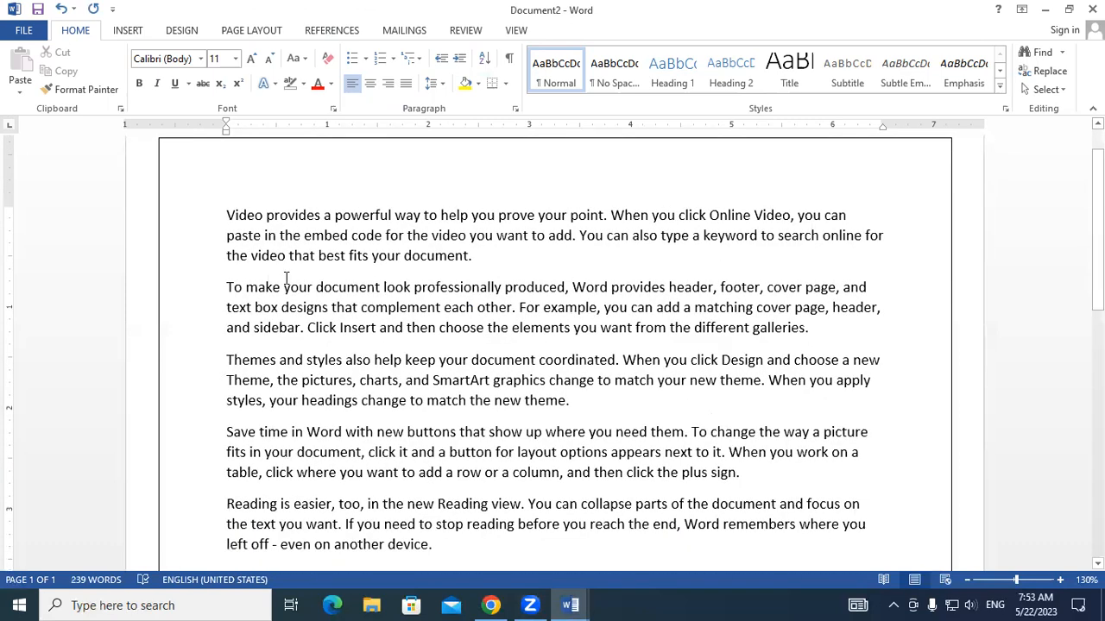
- Apply the Intense Emphasis style to all the sample paragraphs and clear their formatting again
drag(533, 516, 545, 543)
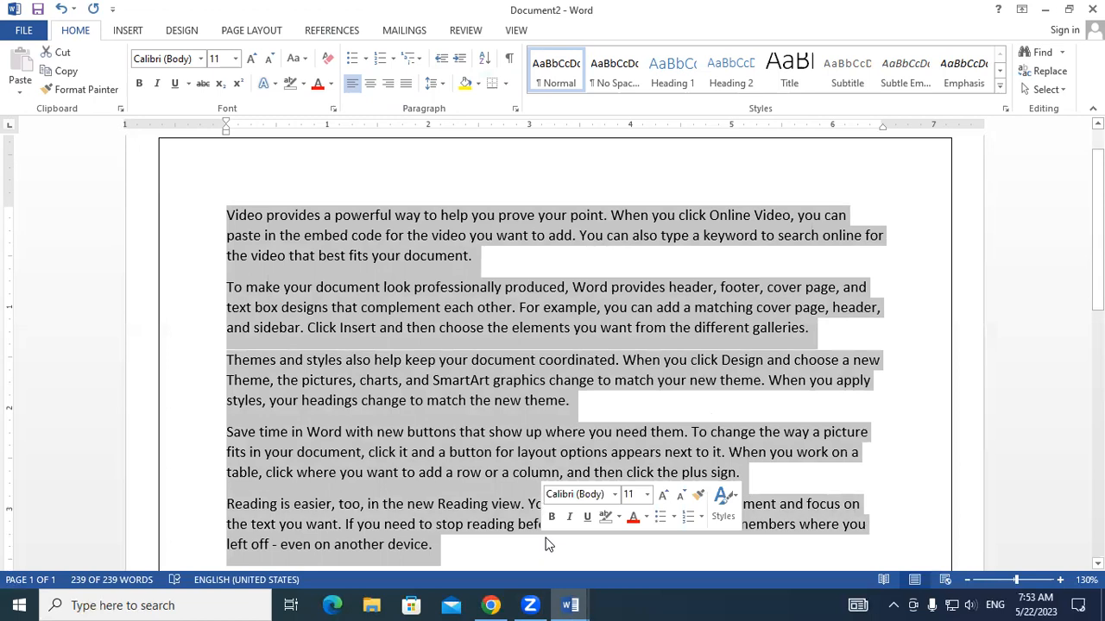
click(1001, 89)
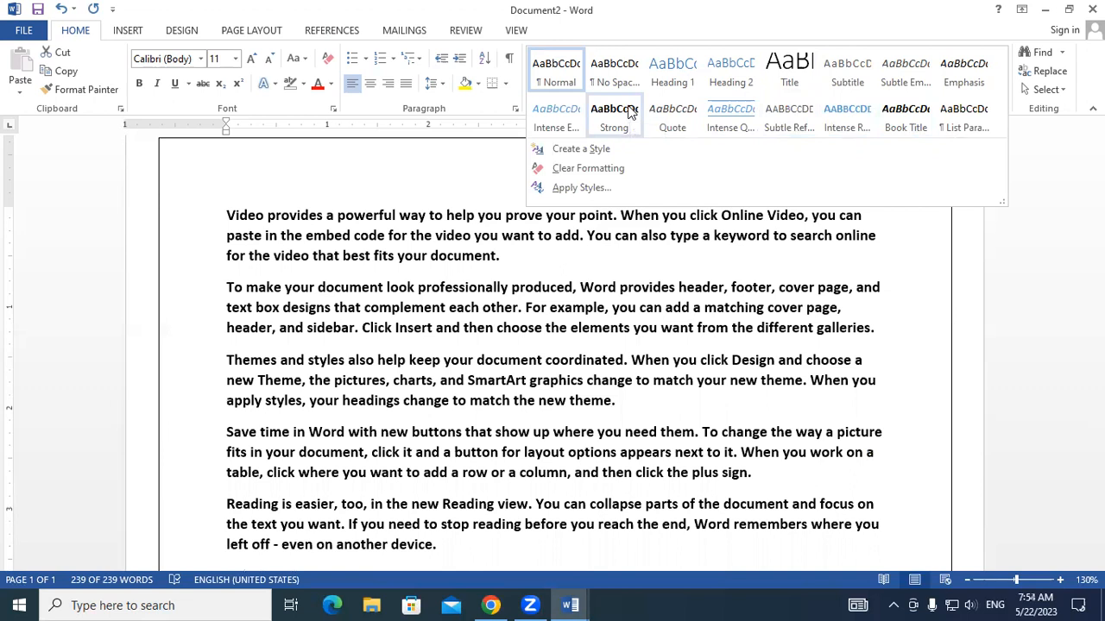
click(563, 118)
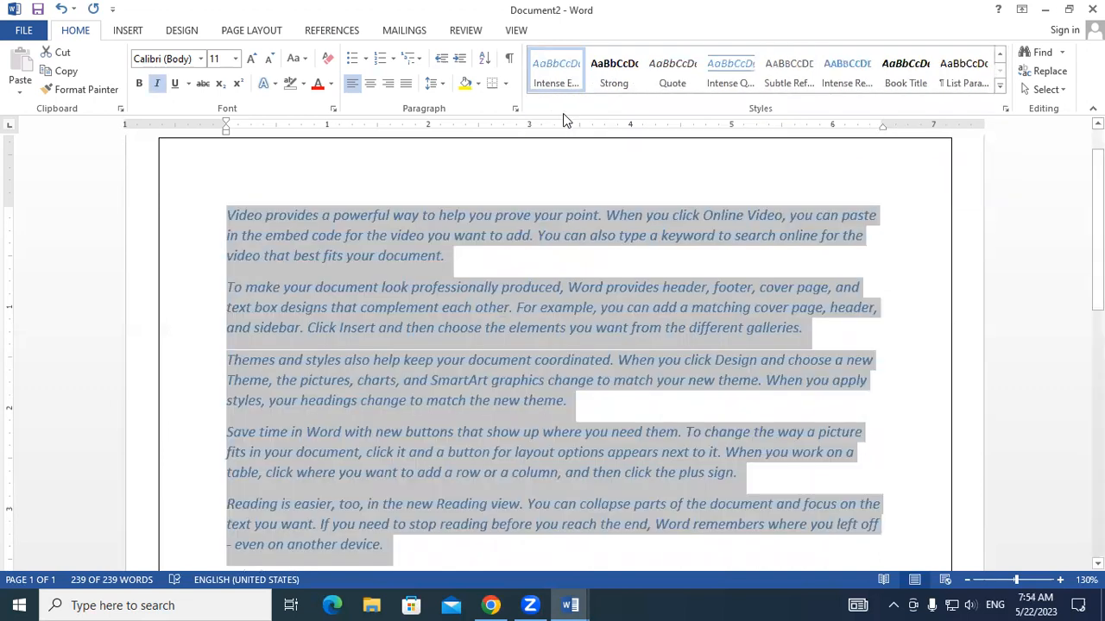
click(999, 85)
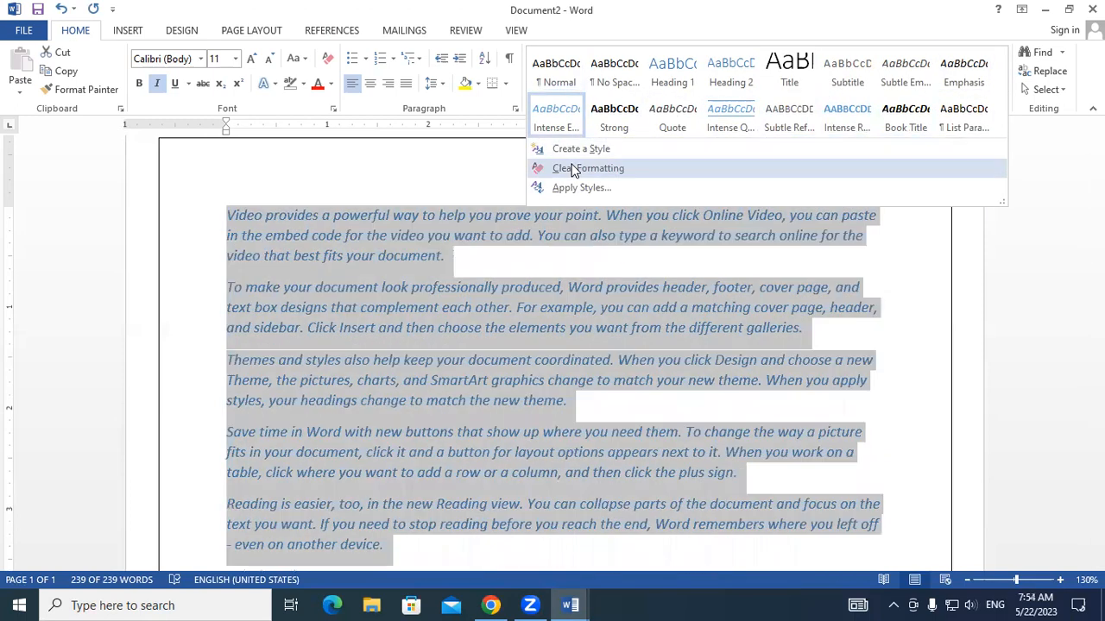
click(573, 169)
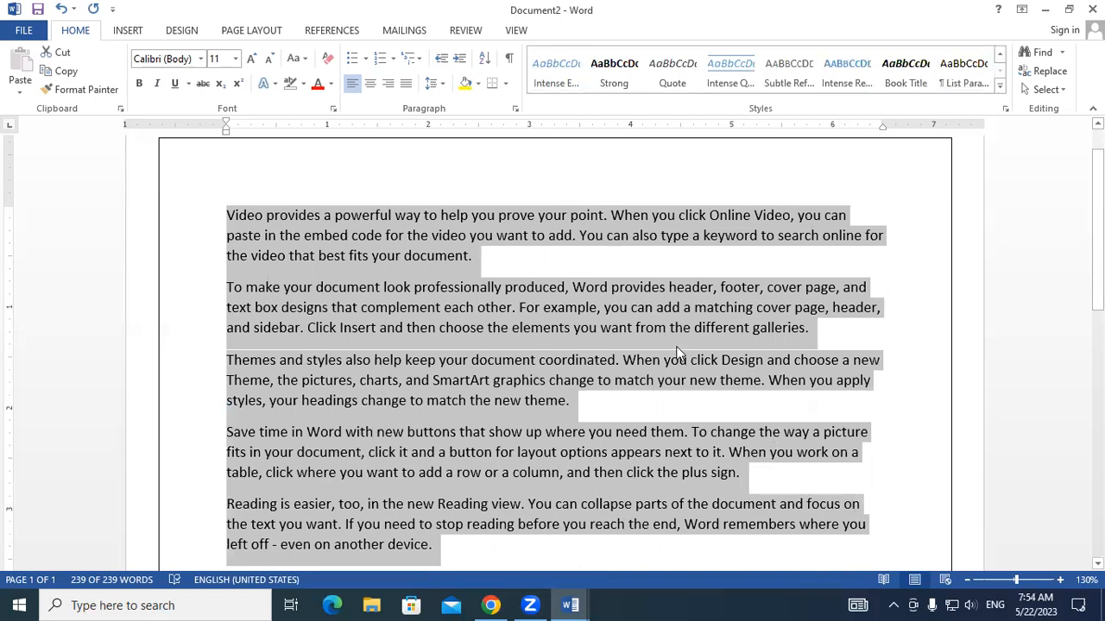
- Apply the Book Title style to the first sample paragraph only
click(445, 237)
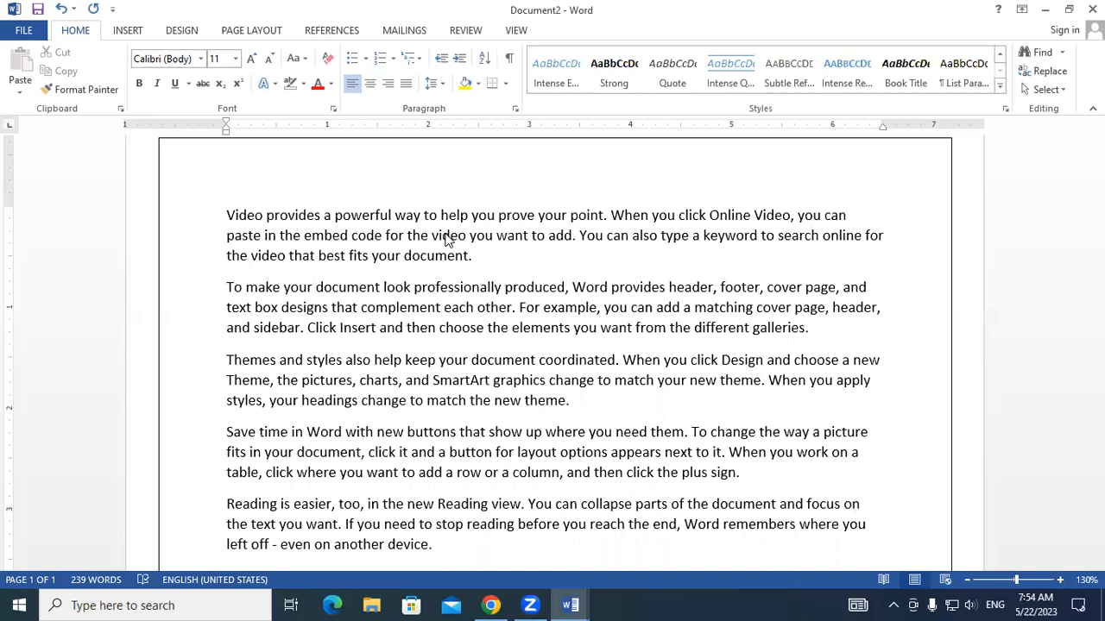
click(483, 258)
drag(414, 257, 226, 209)
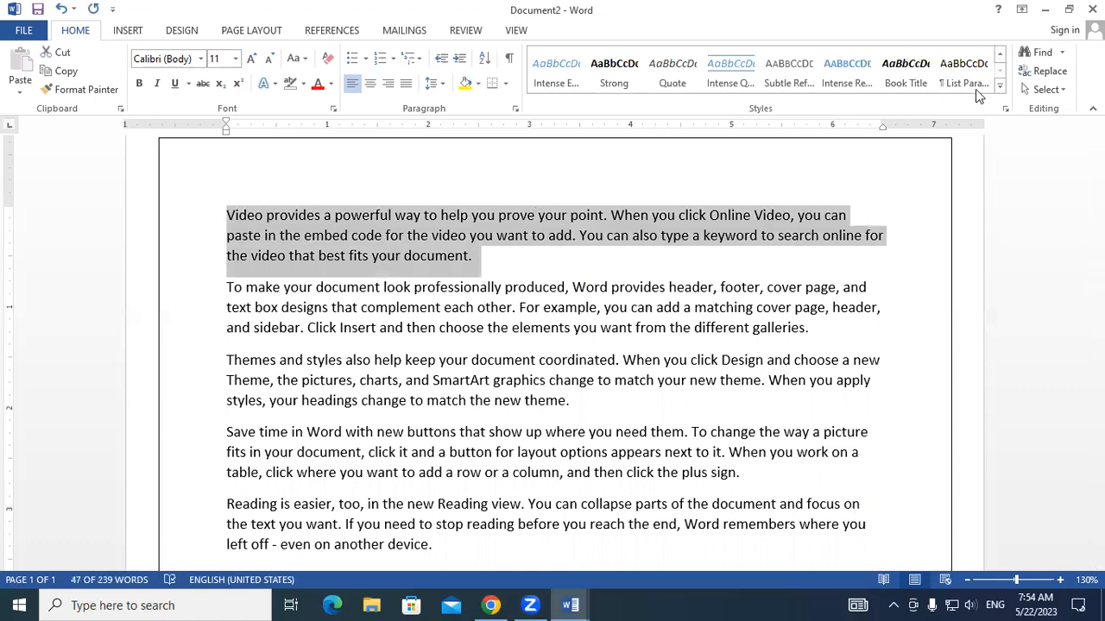
click(1000, 88)
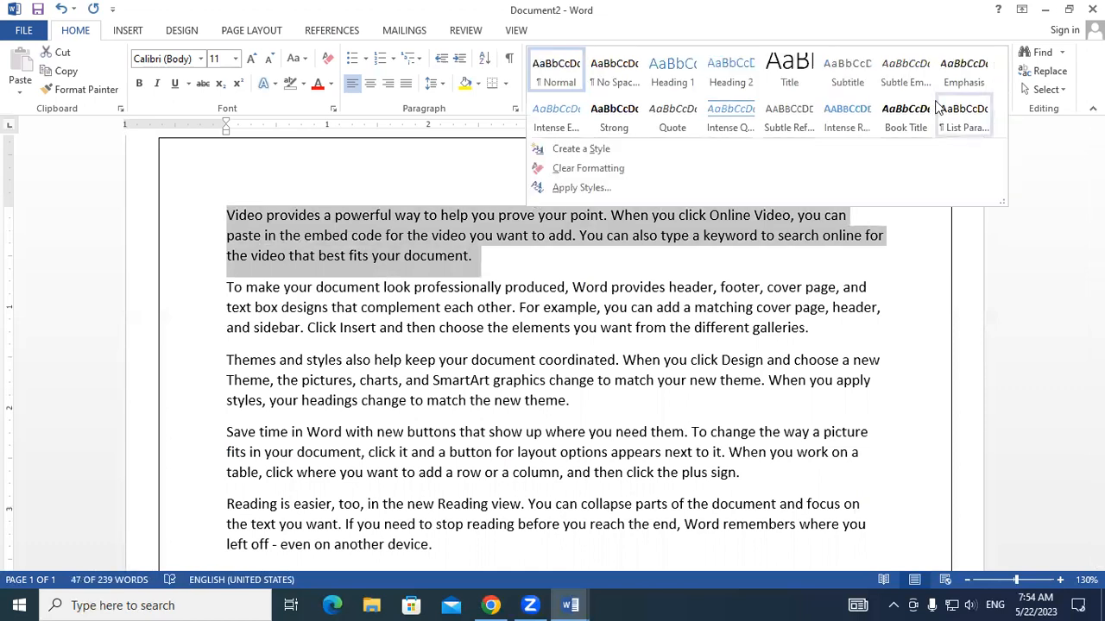
click(916, 113)
click(805, 285)
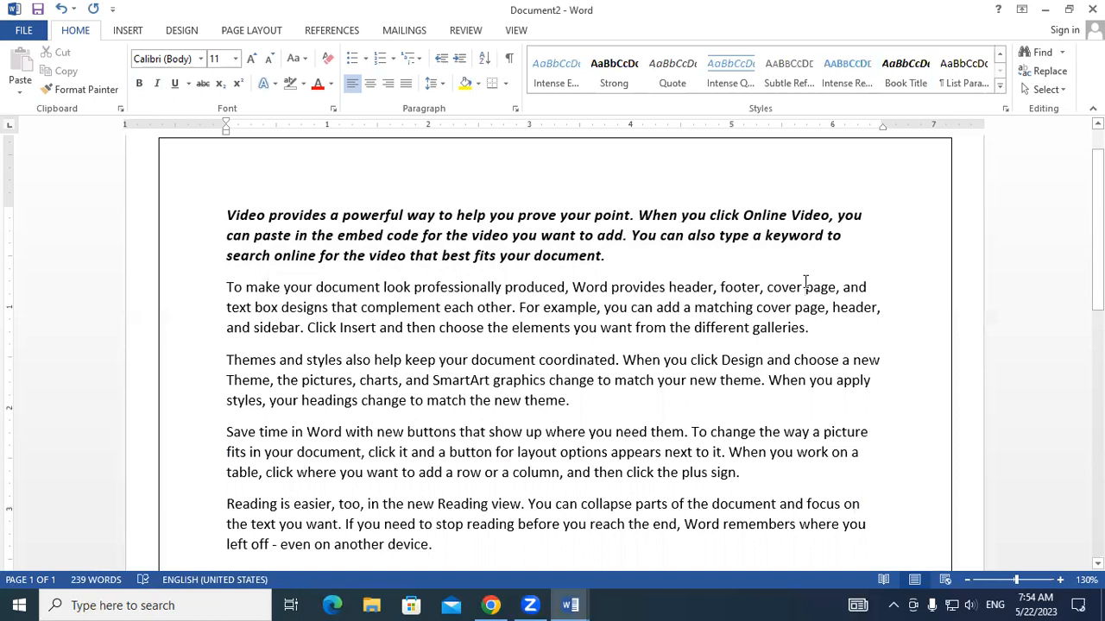
click(1000, 84)
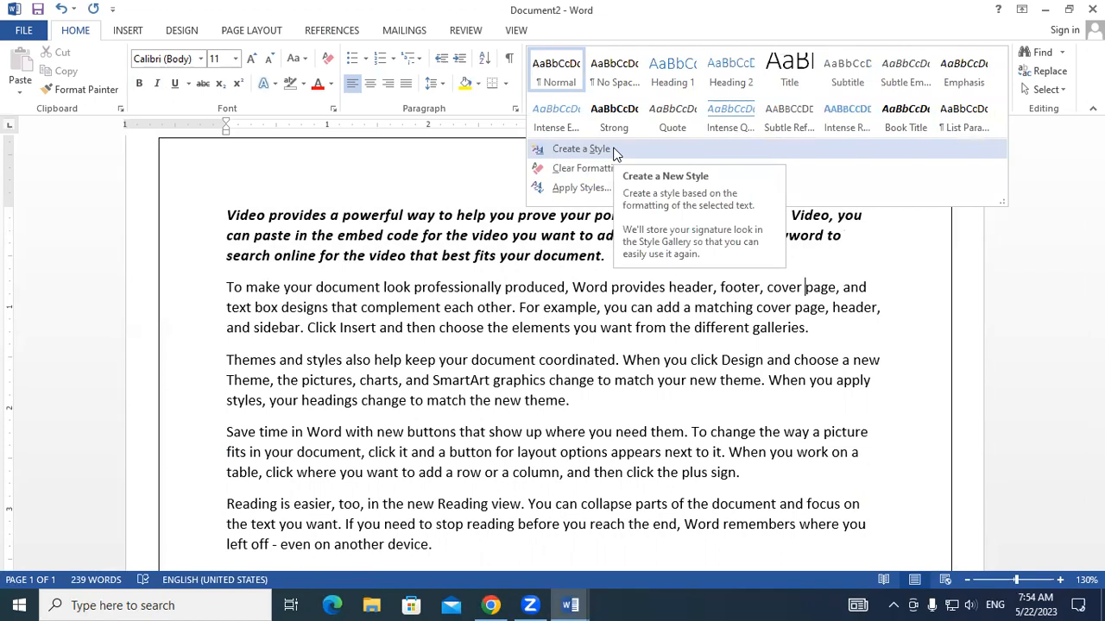
click(346, 351)
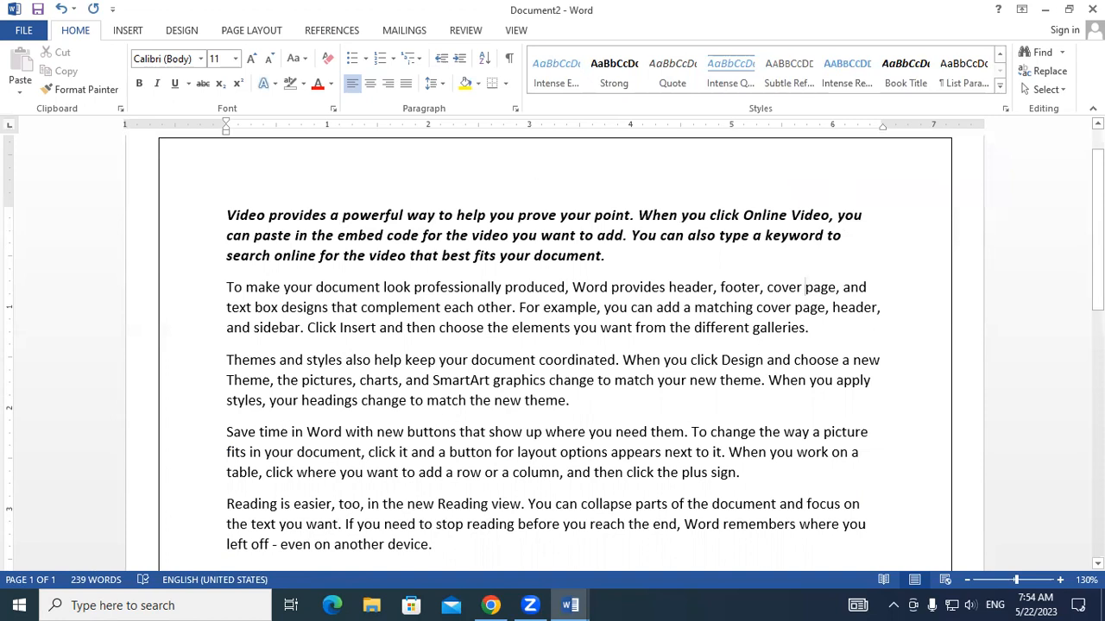
click(999, 85)
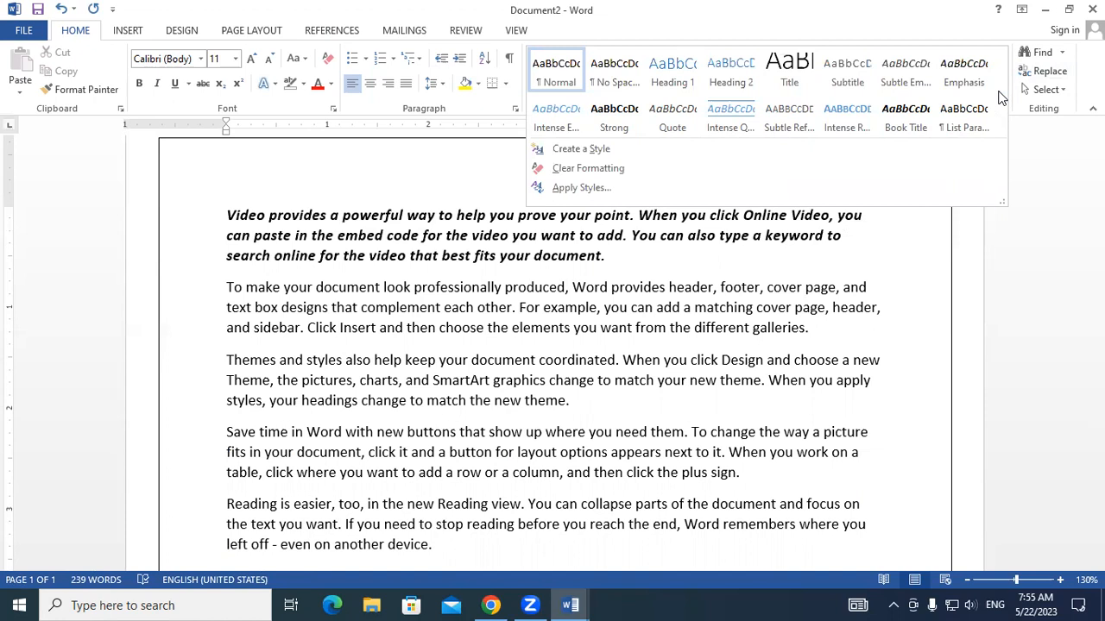
click(329, 277)
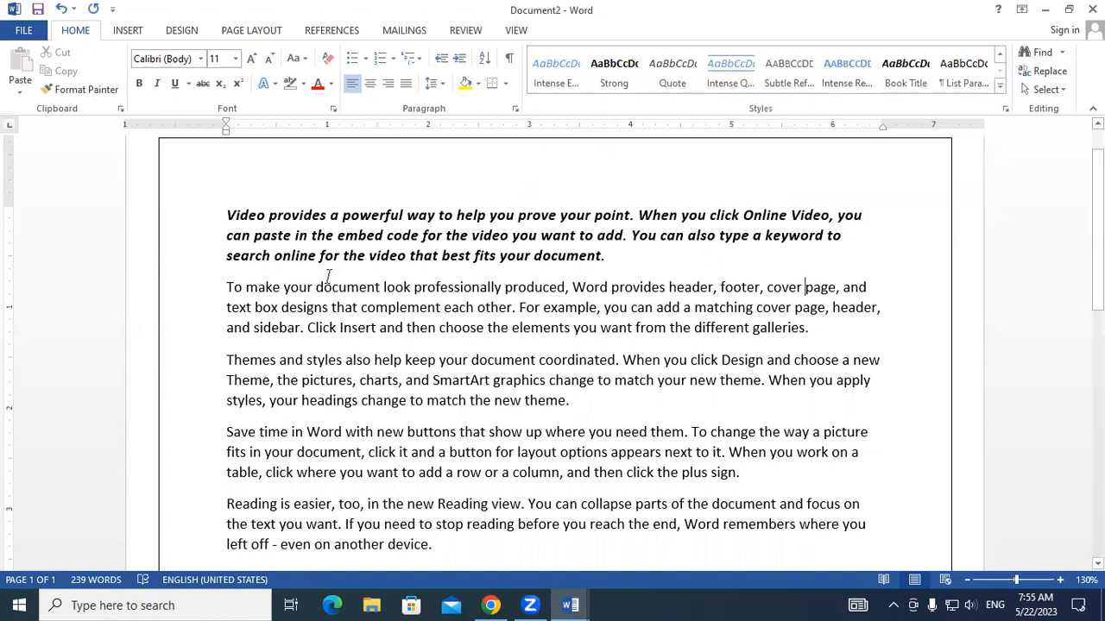
- Format the second paragraph as bold, italic, underlined red text in UPPERCASE
drag(228, 288, 857, 328)
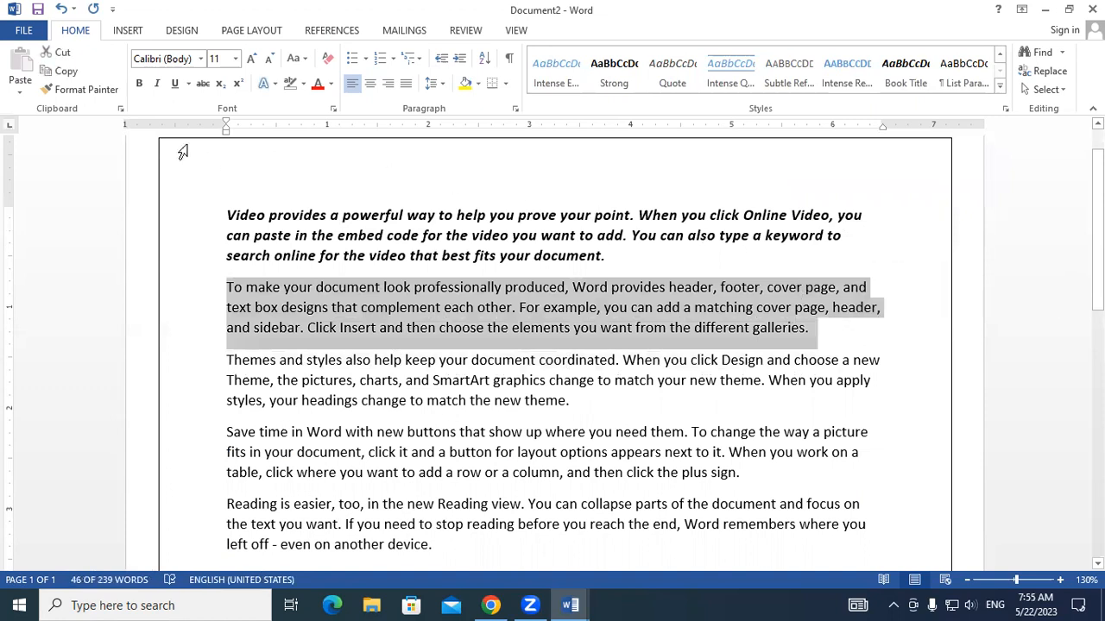
click(138, 85)
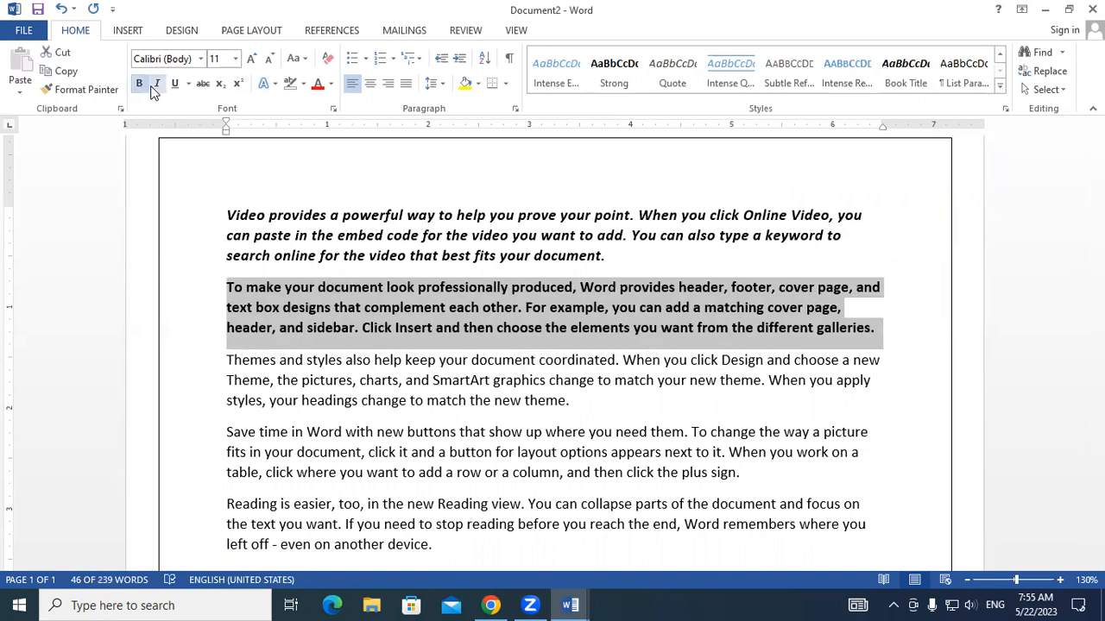
click(156, 84)
click(175, 85)
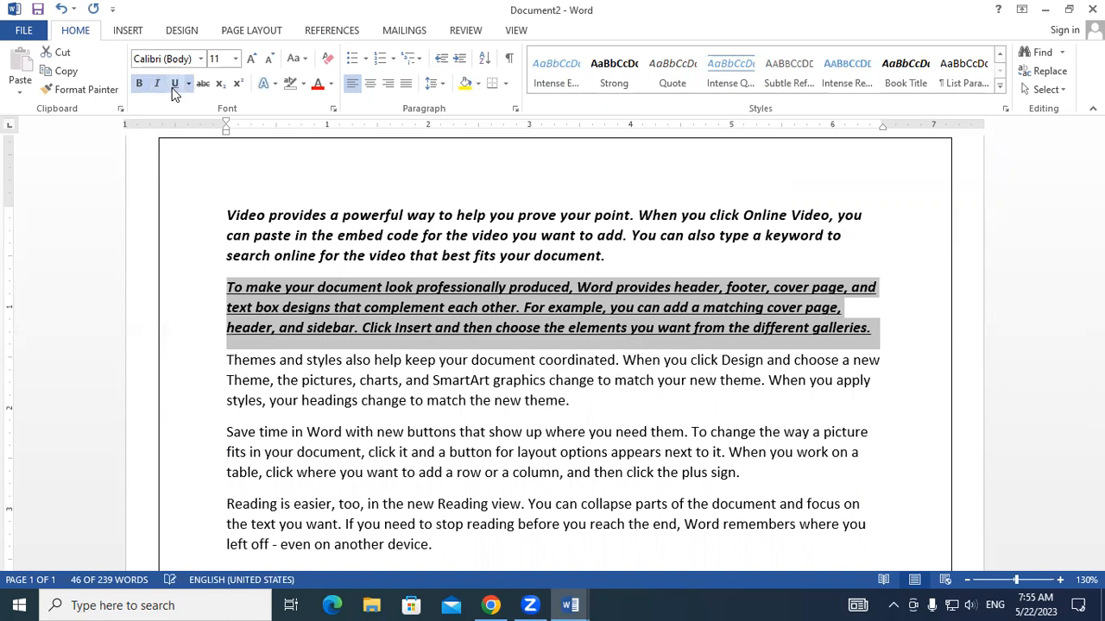
click(313, 90)
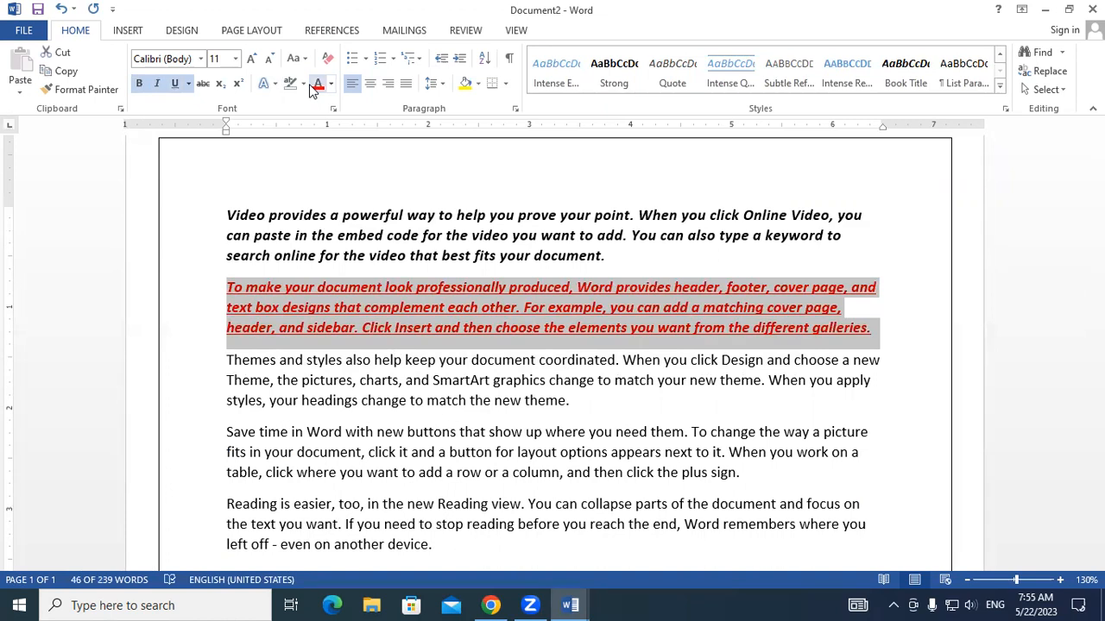
click(304, 60)
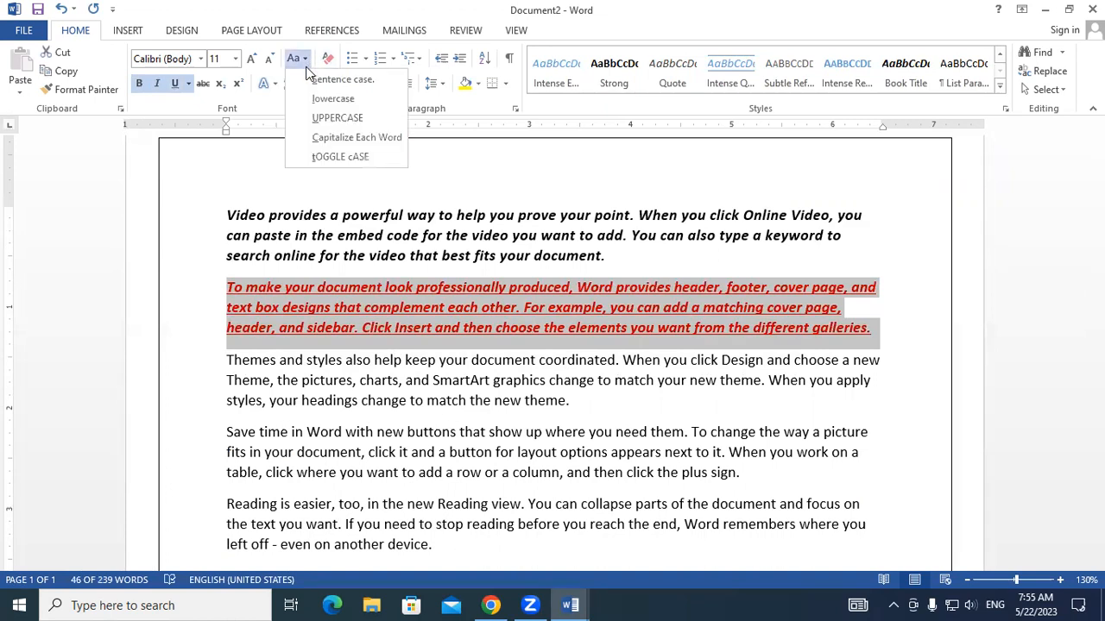
click(319, 118)
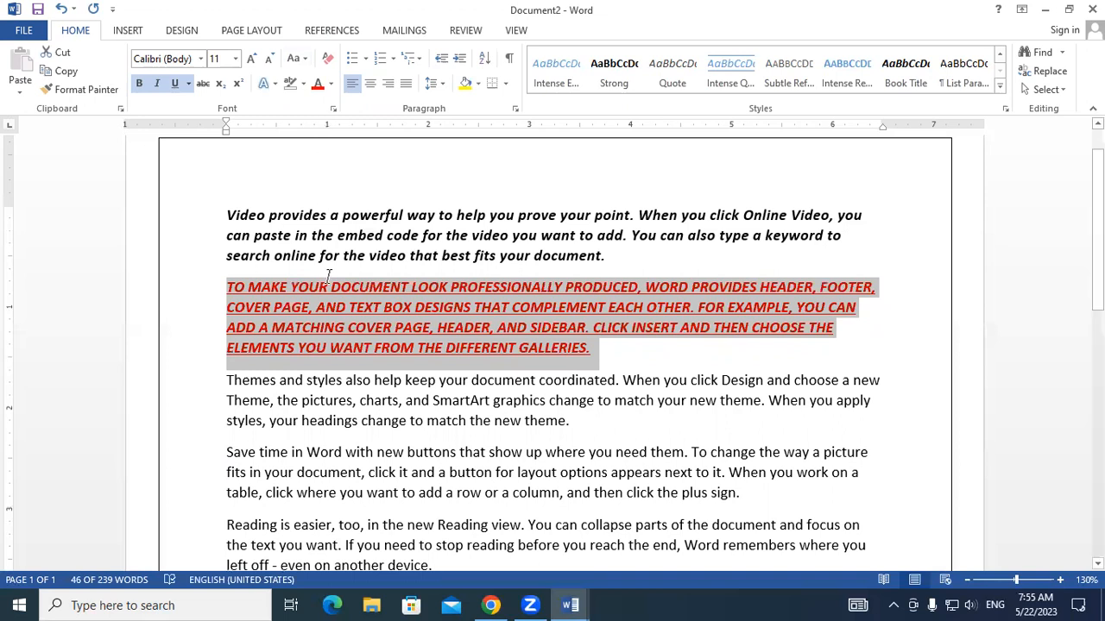
- Create a new style named My Style from the second paragraph's formatting and apply it to that paragraph
drag(228, 288, 614, 348)
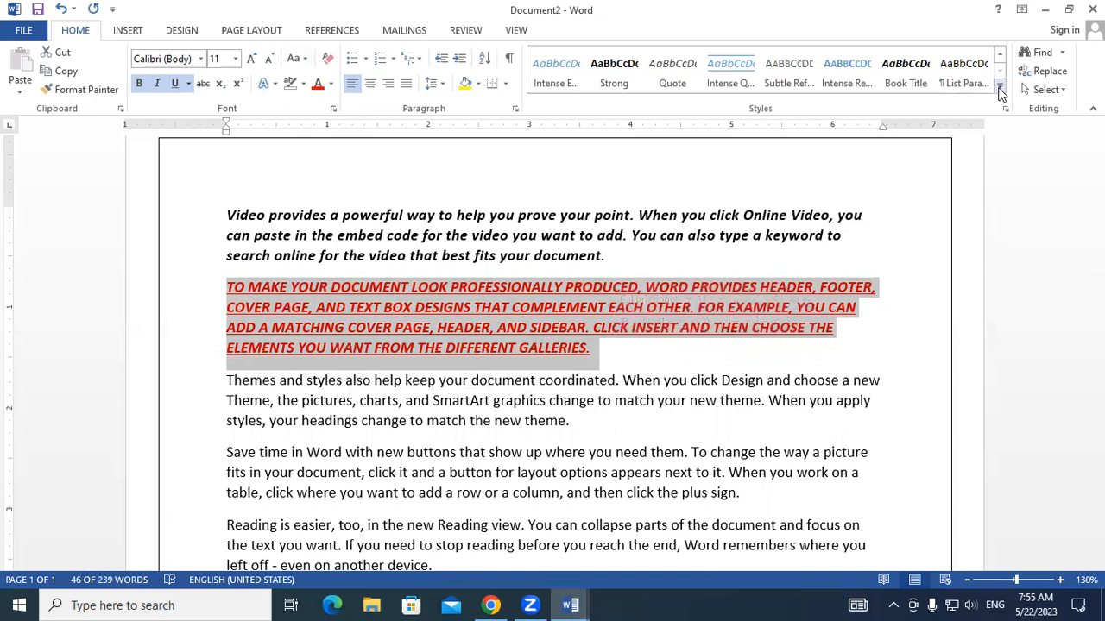
click(999, 91)
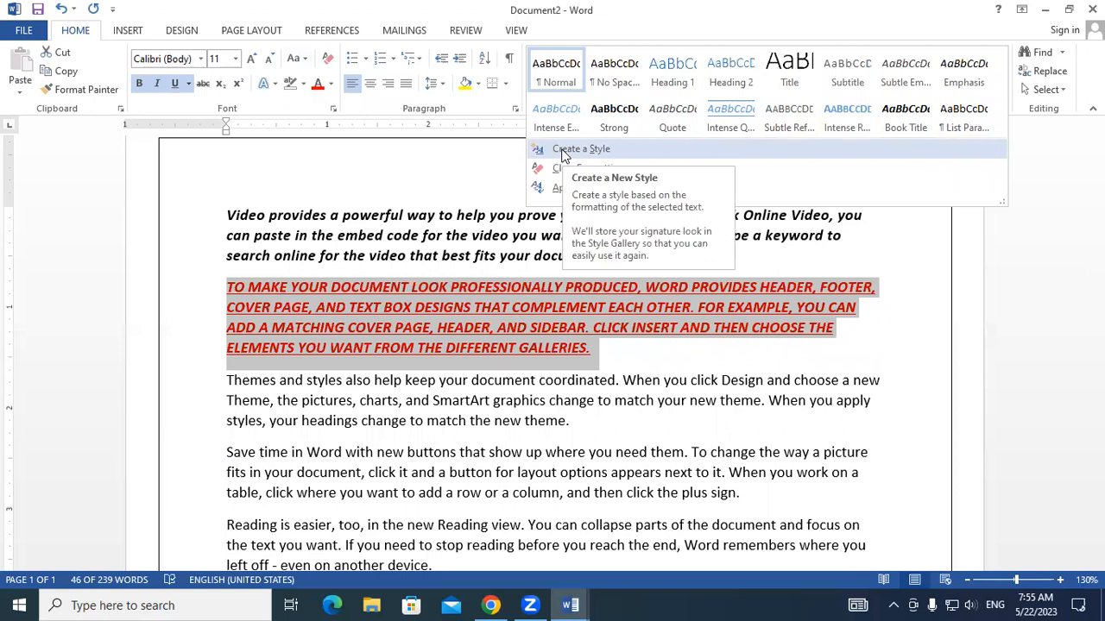
click(561, 149)
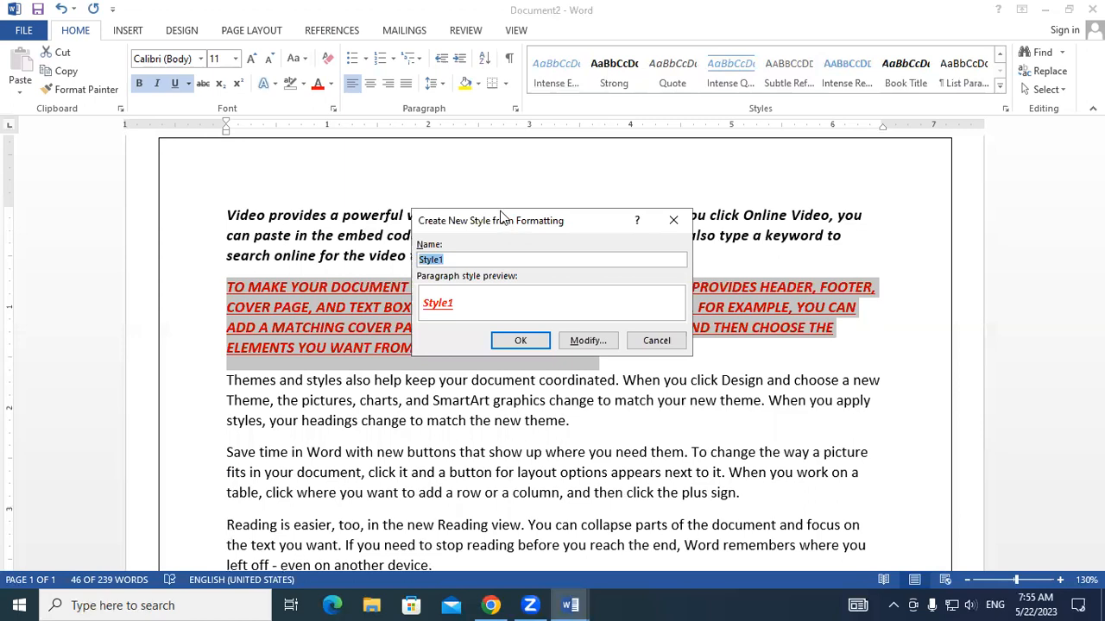
drag(503, 216, 727, 59)
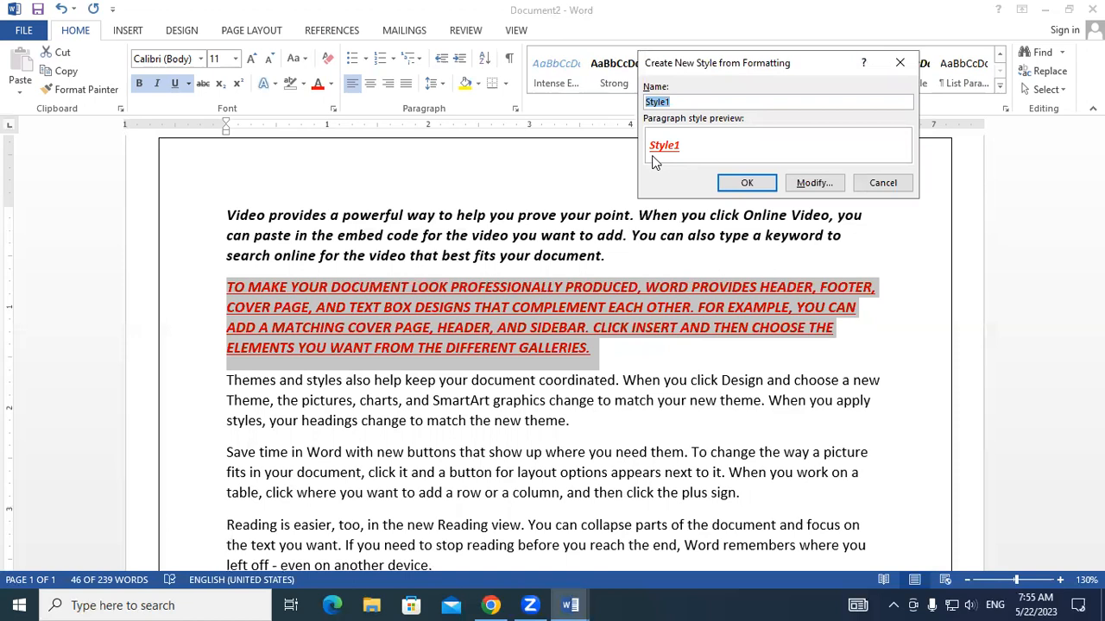
click(728, 101)
key(BackSpace)
text(Mer)
key(BackSpace)
key(BackSpace)
text(y)
click(747, 184)
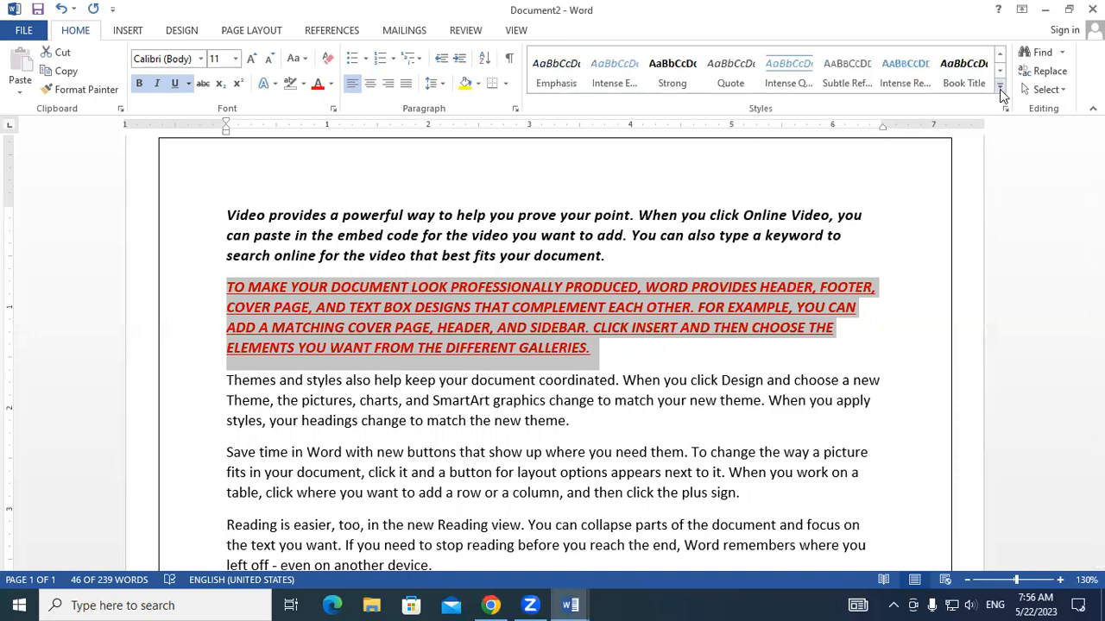
click(999, 86)
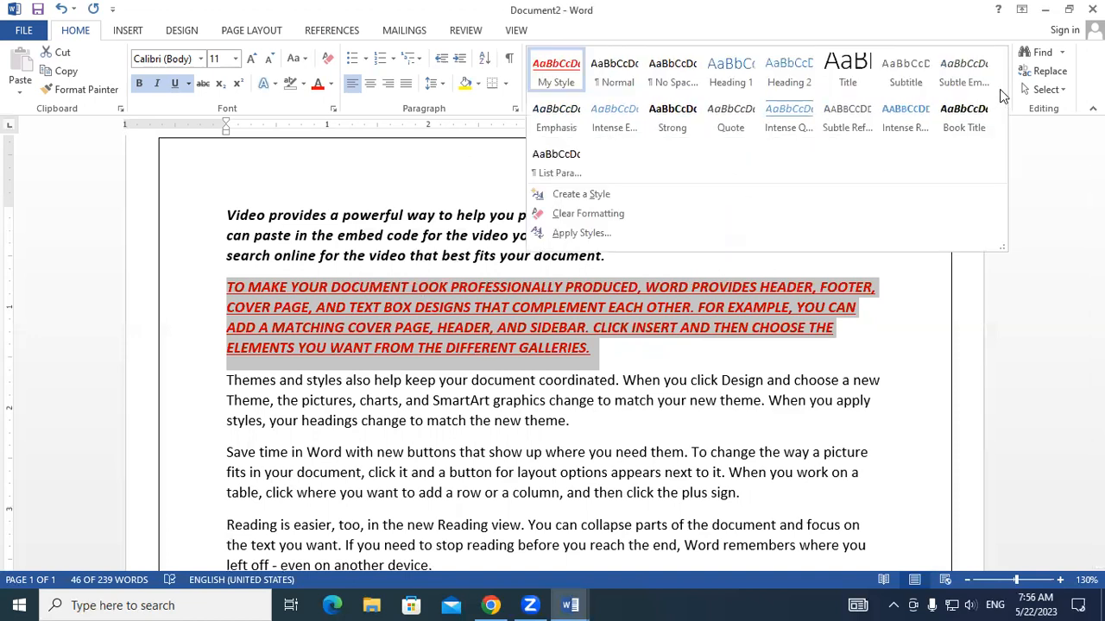
click(568, 87)
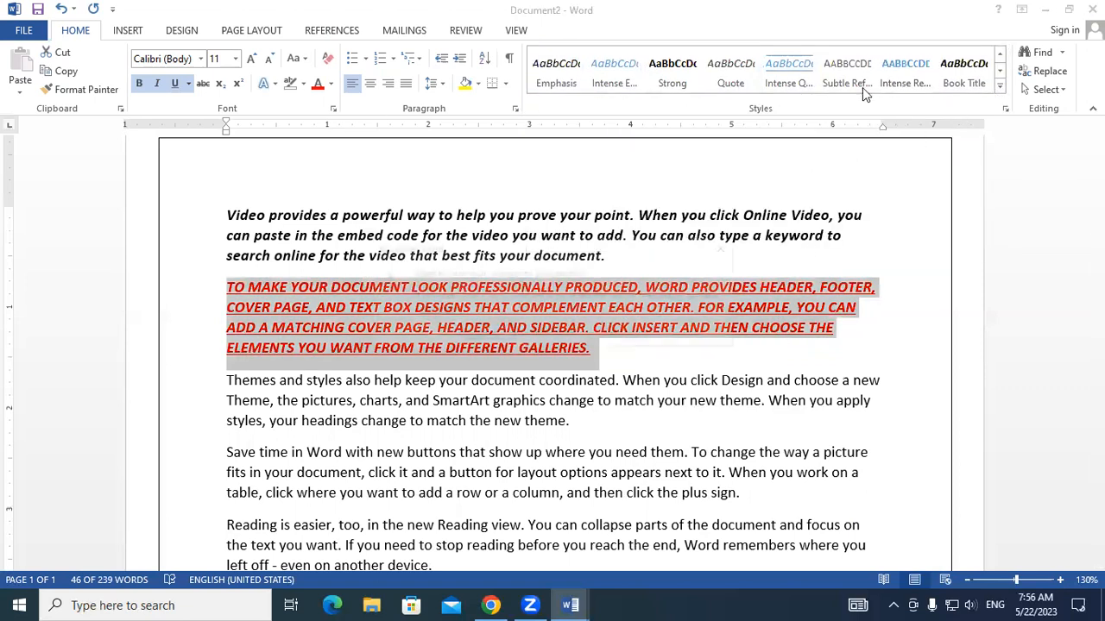
- Close the styled document without saving and minimize the remaining document with the drawn table
key(ctrl+w)
click(559, 334)
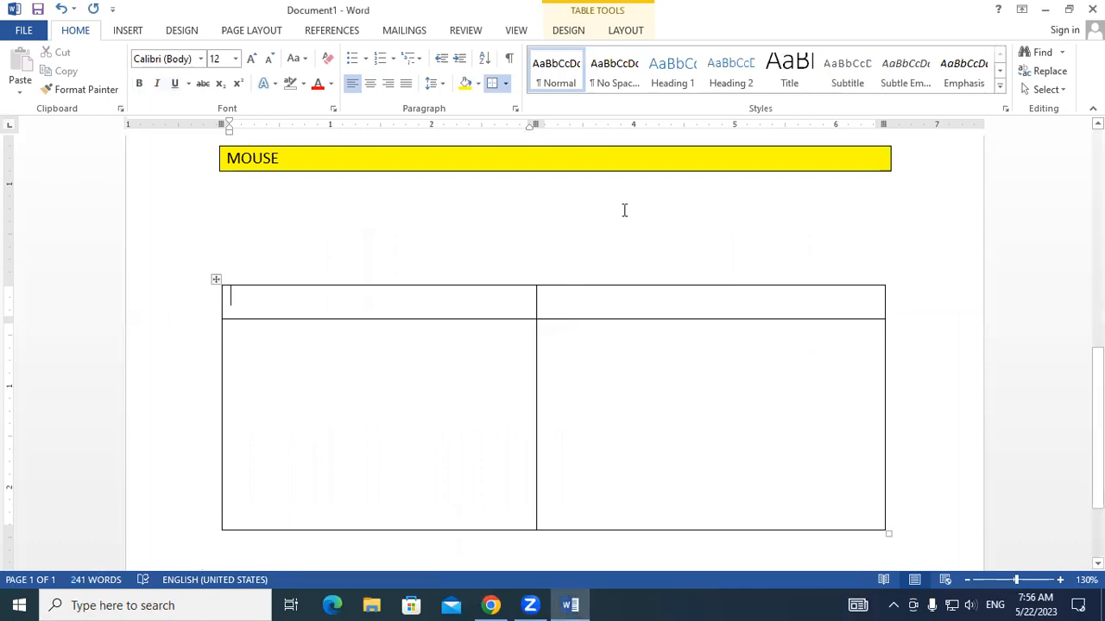
click(1045, 9)
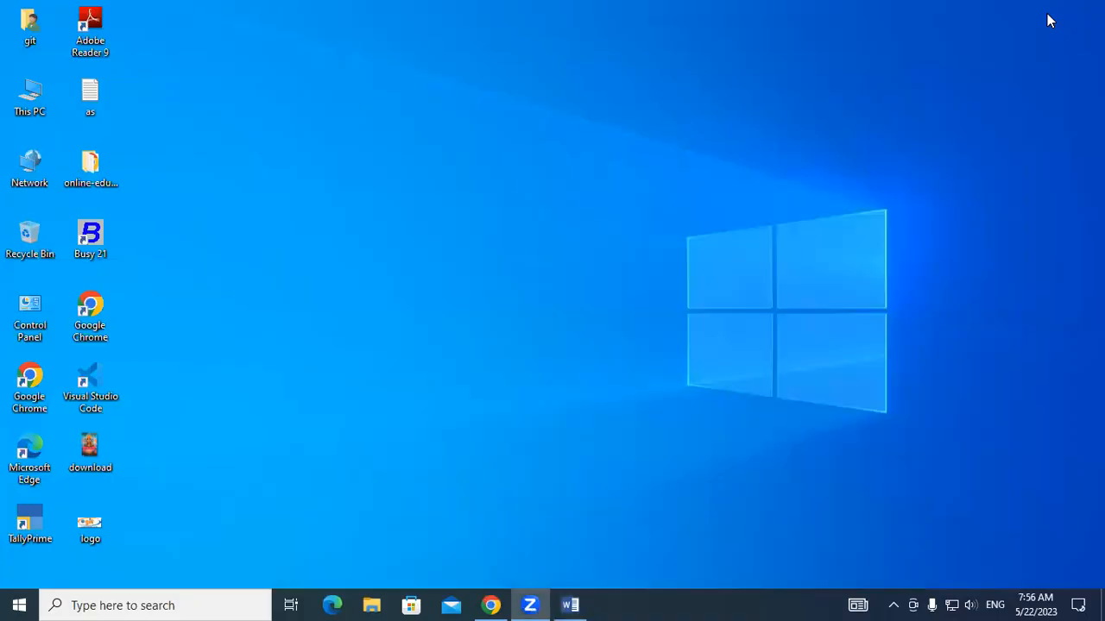
- Launch a new Word window through the Run dialog and create a blank document in it
key(super+r)
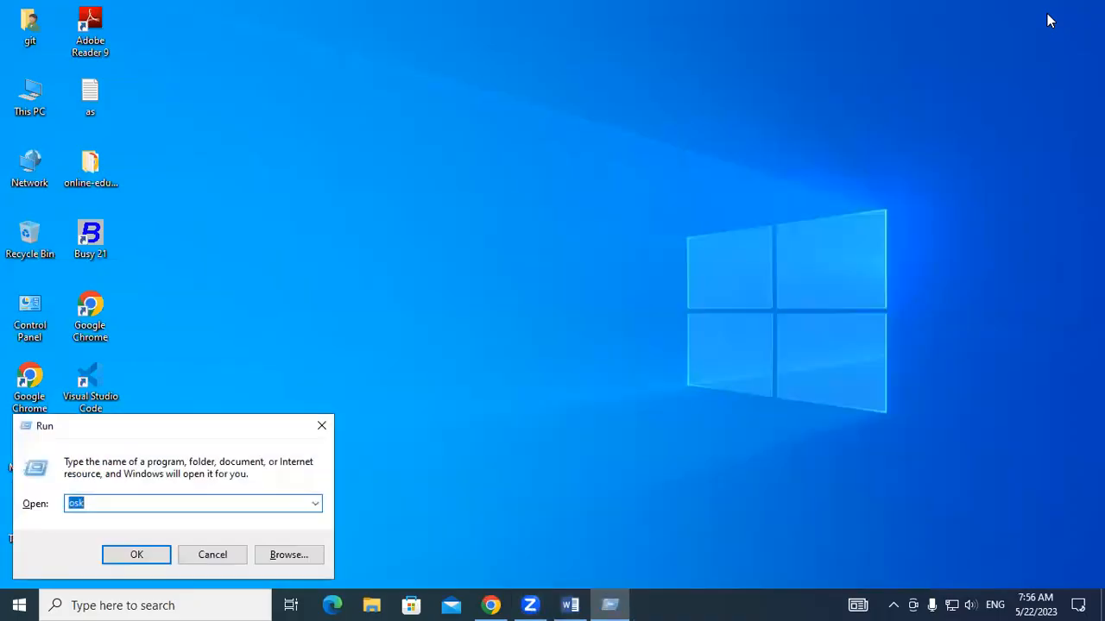
text(win)
key(Down)
key(Return)
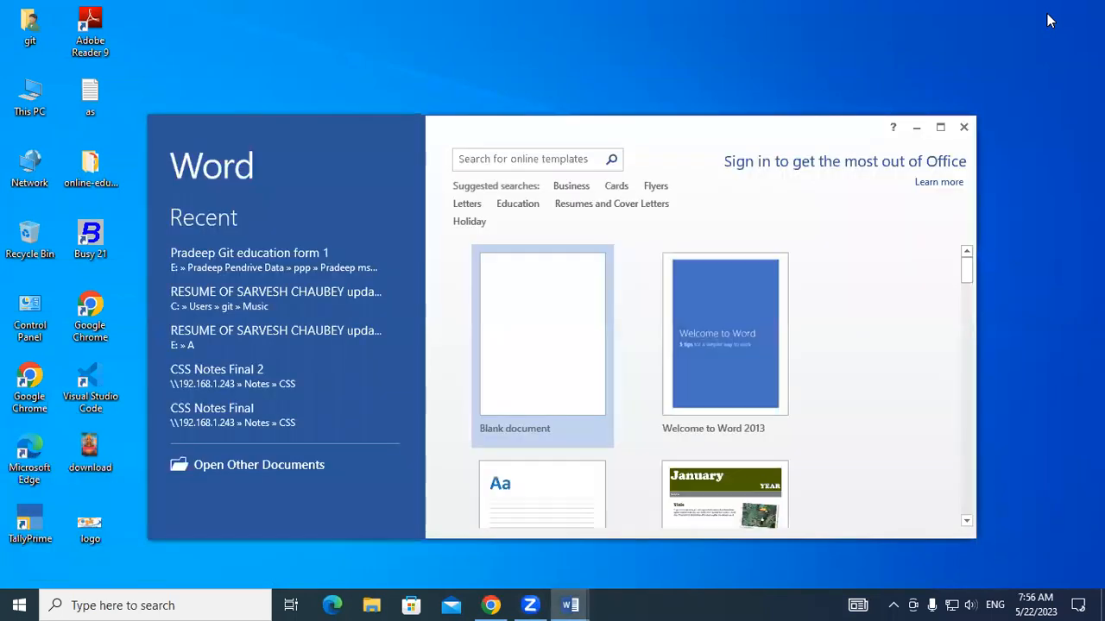
click(942, 127)
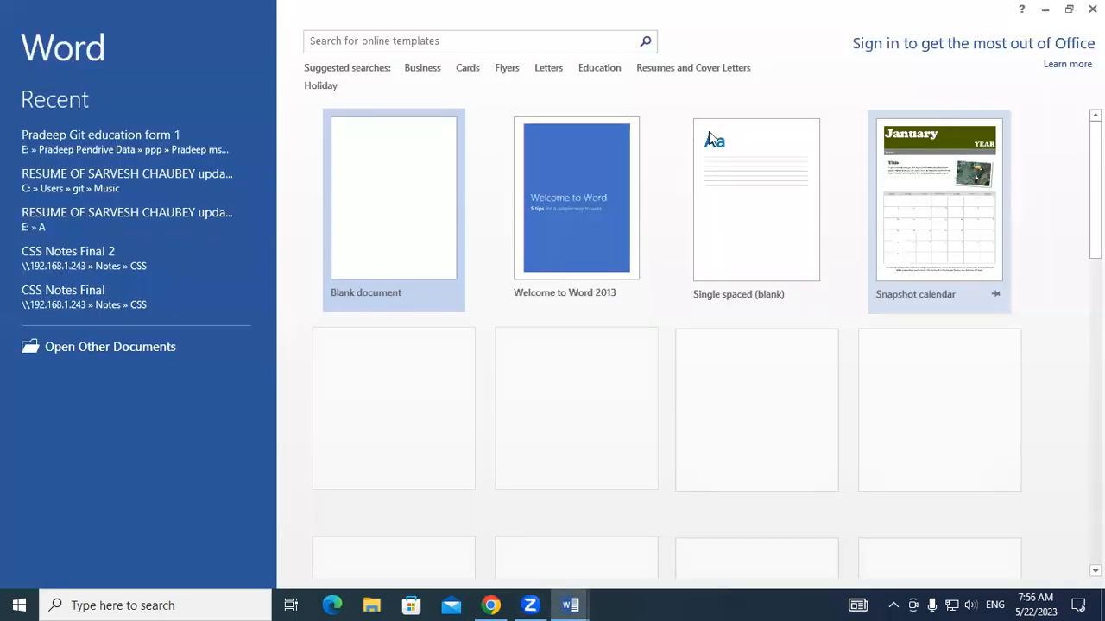
click(407, 227)
- Generate sample paragraphs in the new document with =rand()
text(=rand)
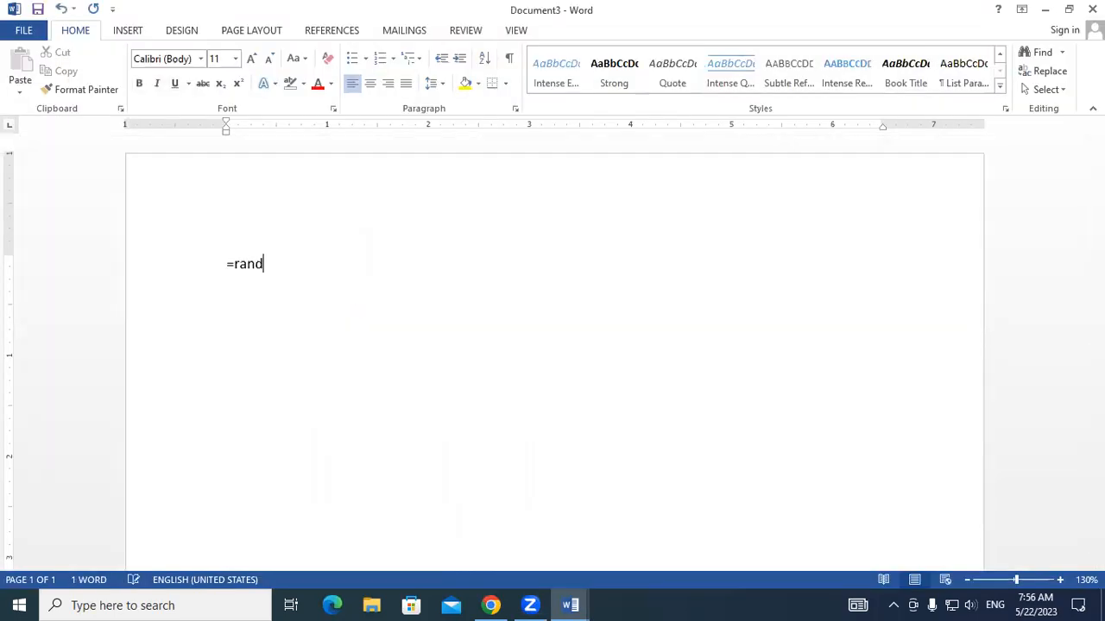
text(())
key(Return)
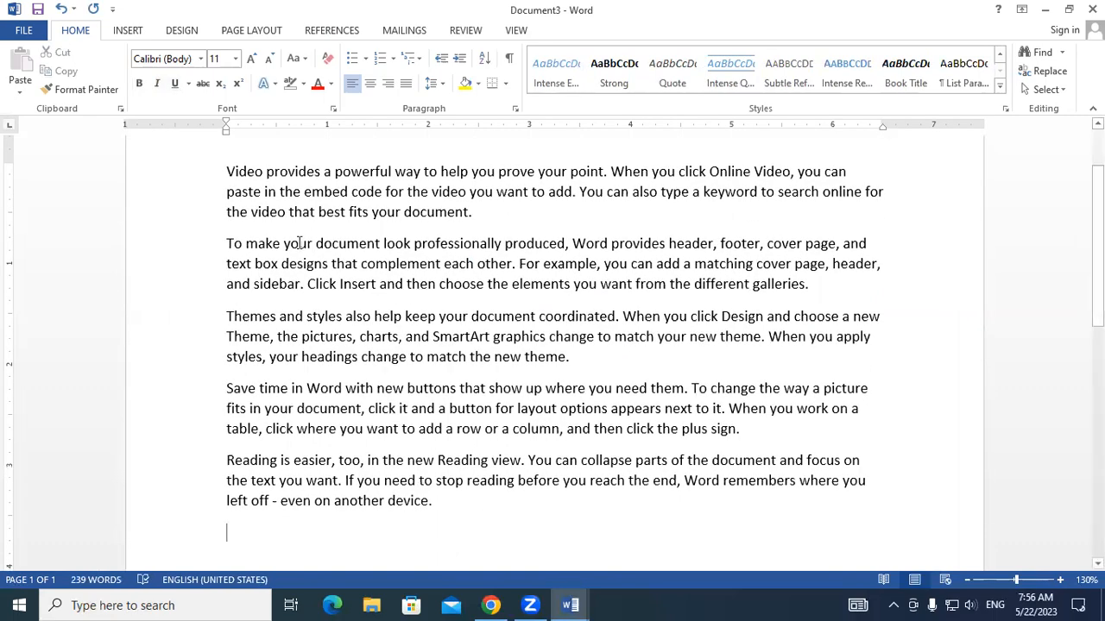
- Select all the sample paragraphs and look through the full style gallery for the available styles
drag(218, 164, 435, 511)
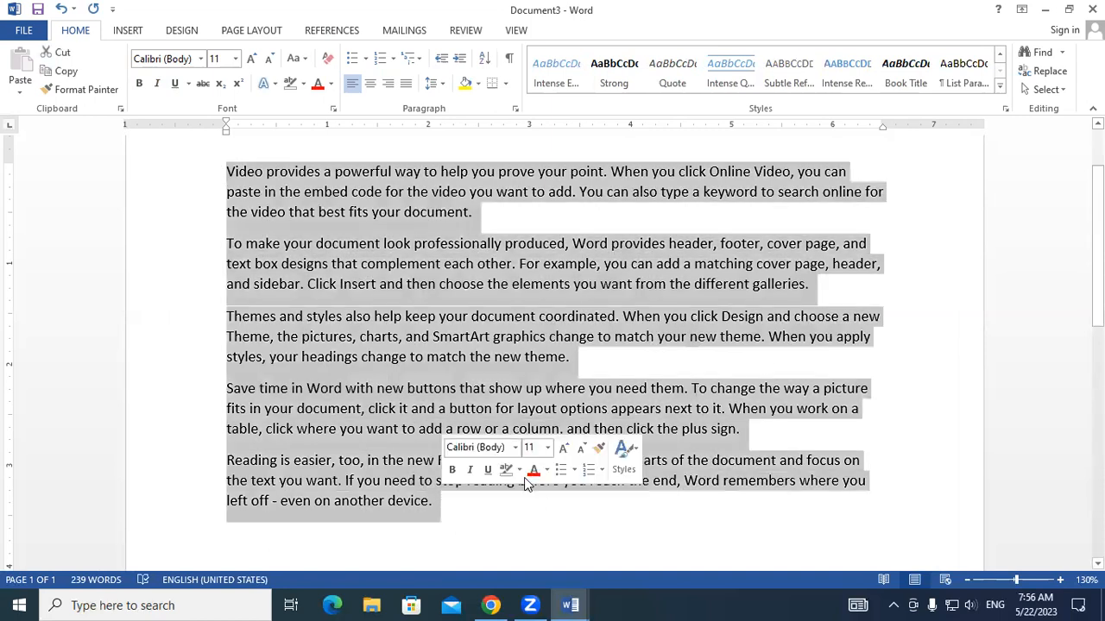
click(999, 85)
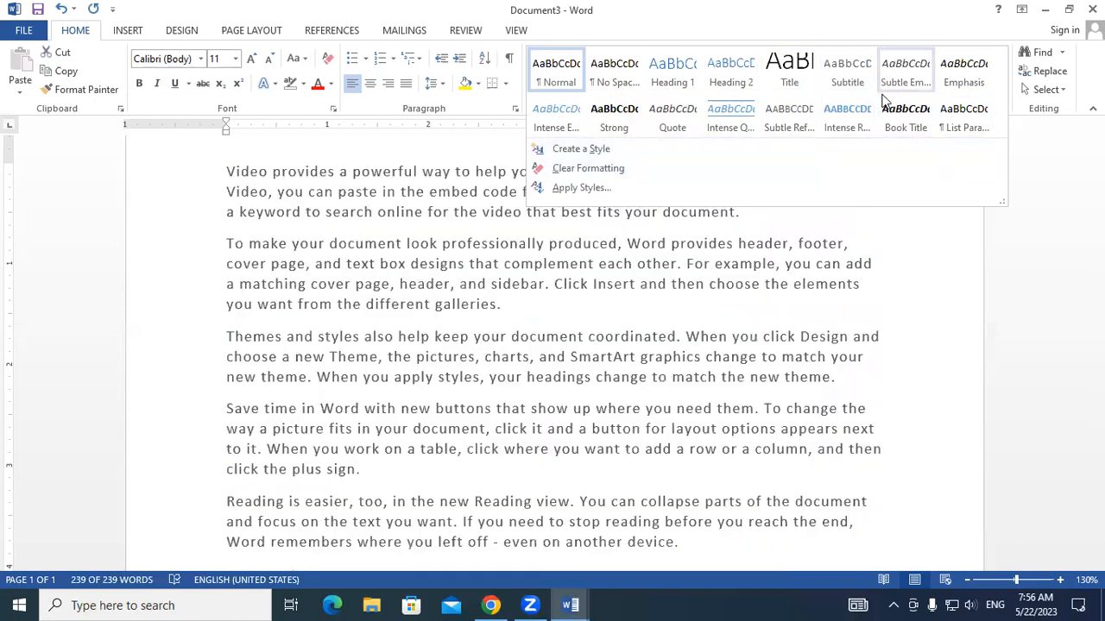
click(743, 349)
click(286, 222)
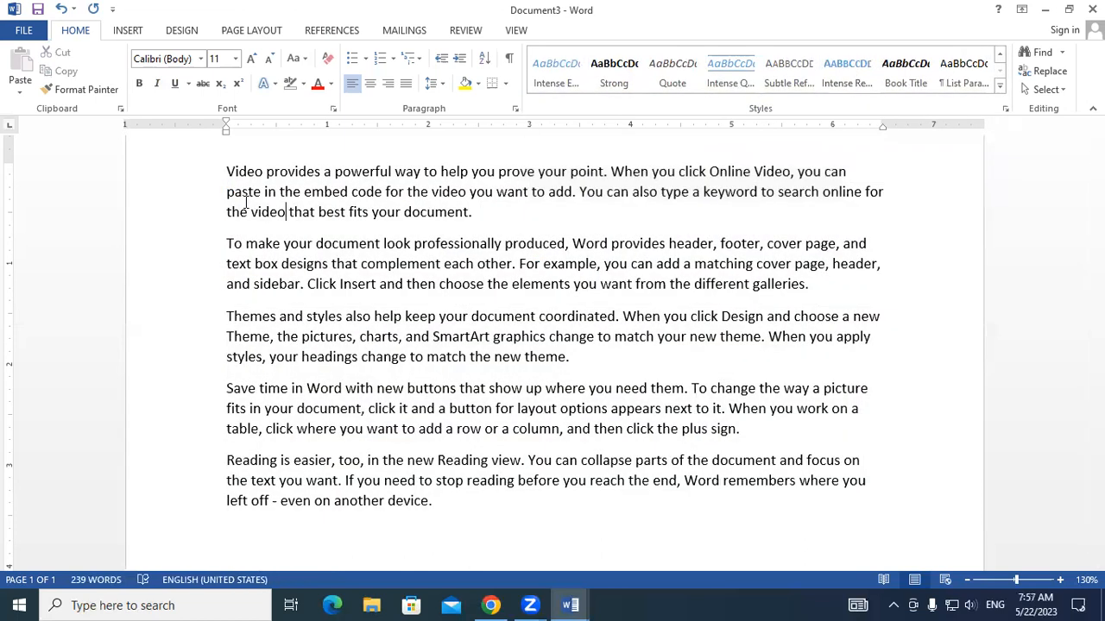
- Format the first paragraph as bold, italic, underlined, red text and change its case to UPPERCASE
triple_click(461, 209)
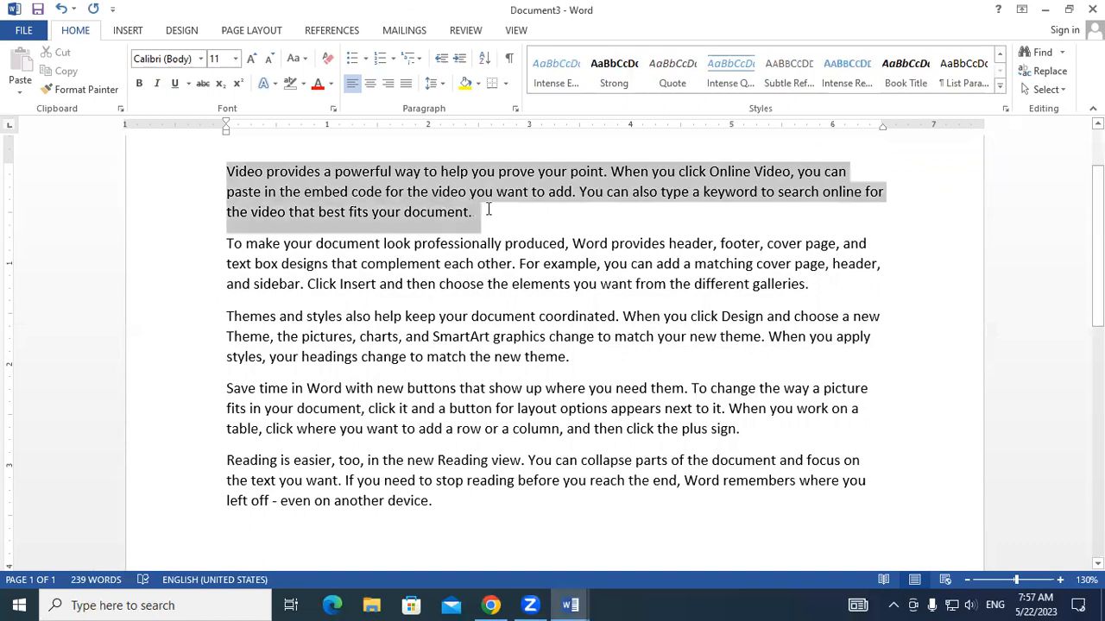
click(139, 83)
click(156, 83)
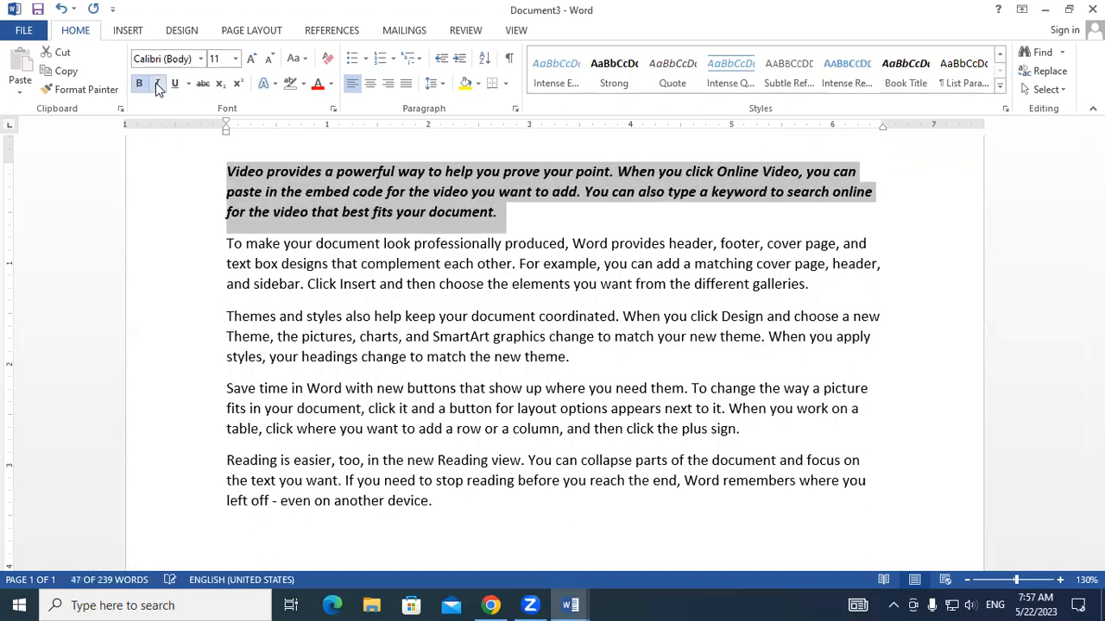
click(174, 83)
click(317, 83)
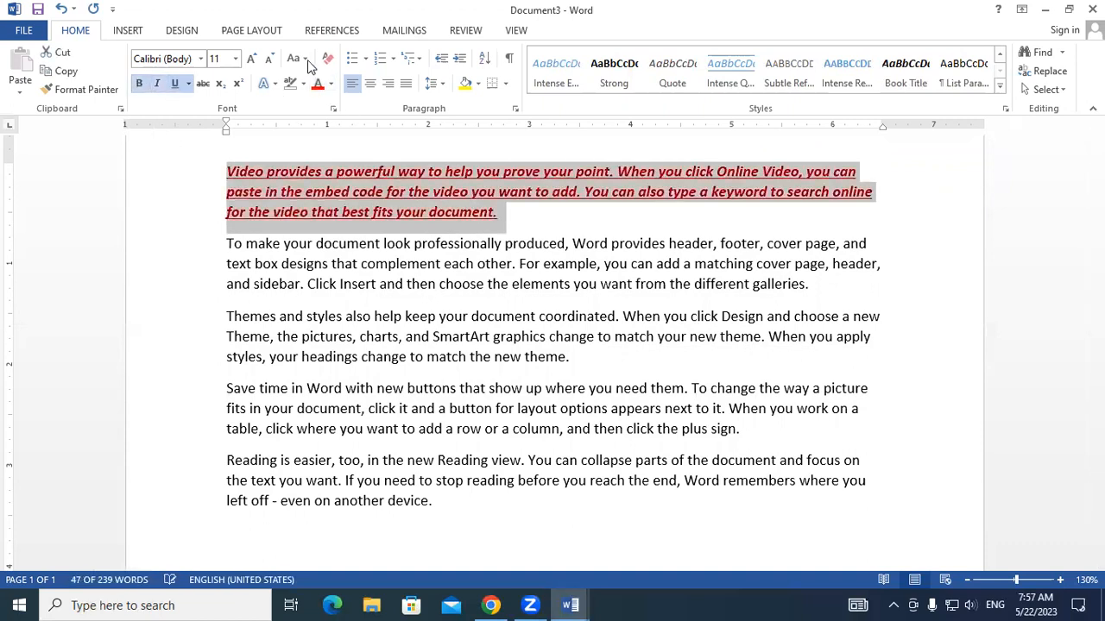
click(294, 57)
click(327, 118)
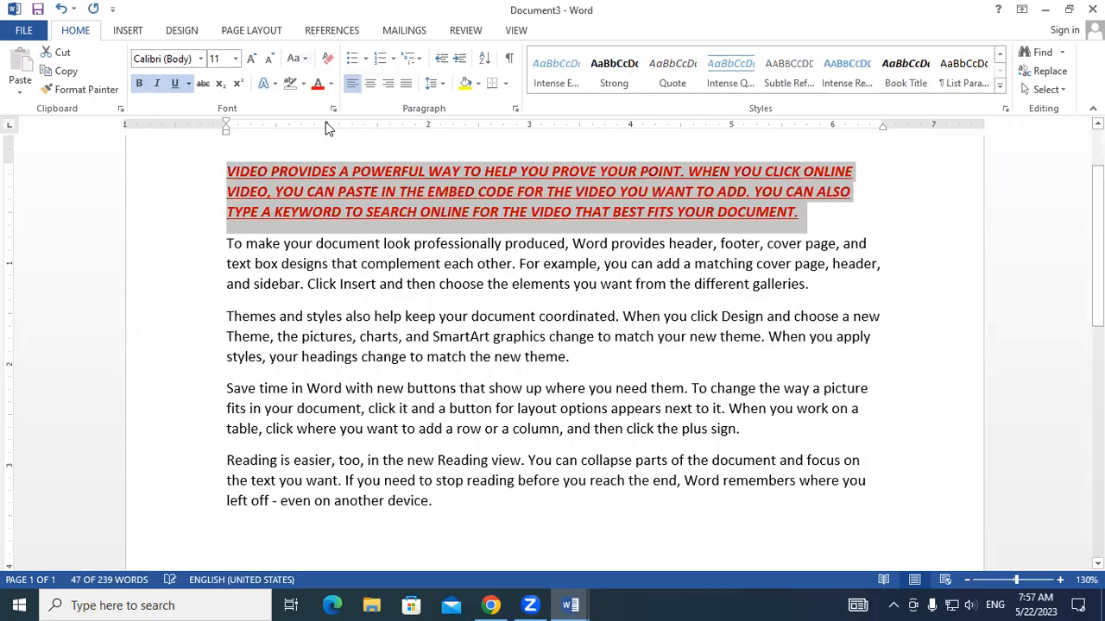
click(550, 334)
click(631, 210)
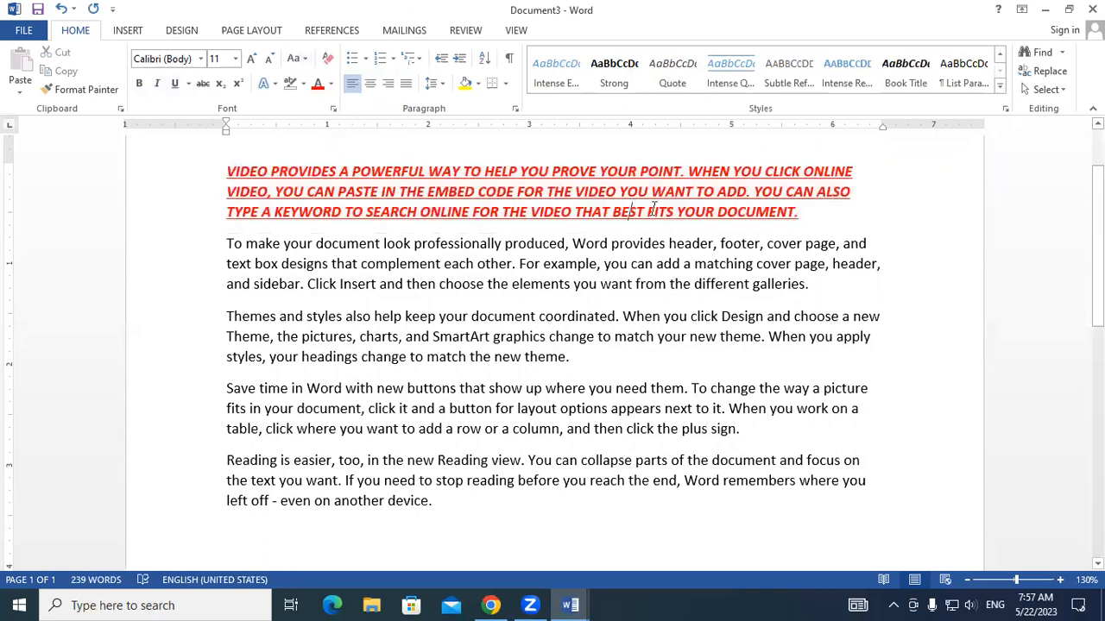
- Create a new style named My Style from the first paragraph's formatting
drag(804, 209, 172, 167)
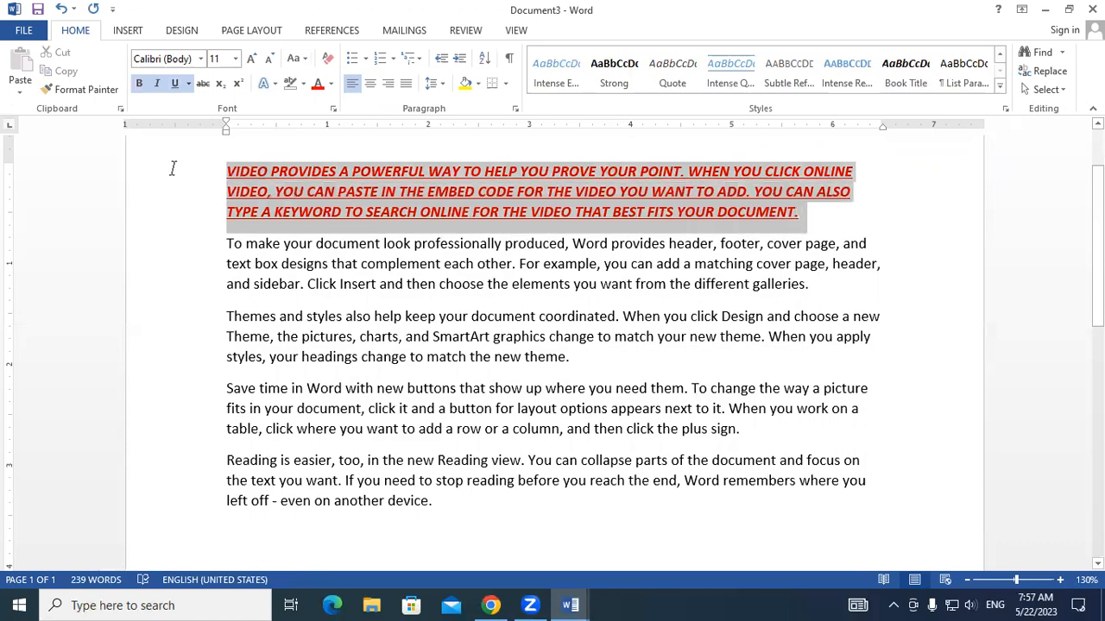
click(999, 90)
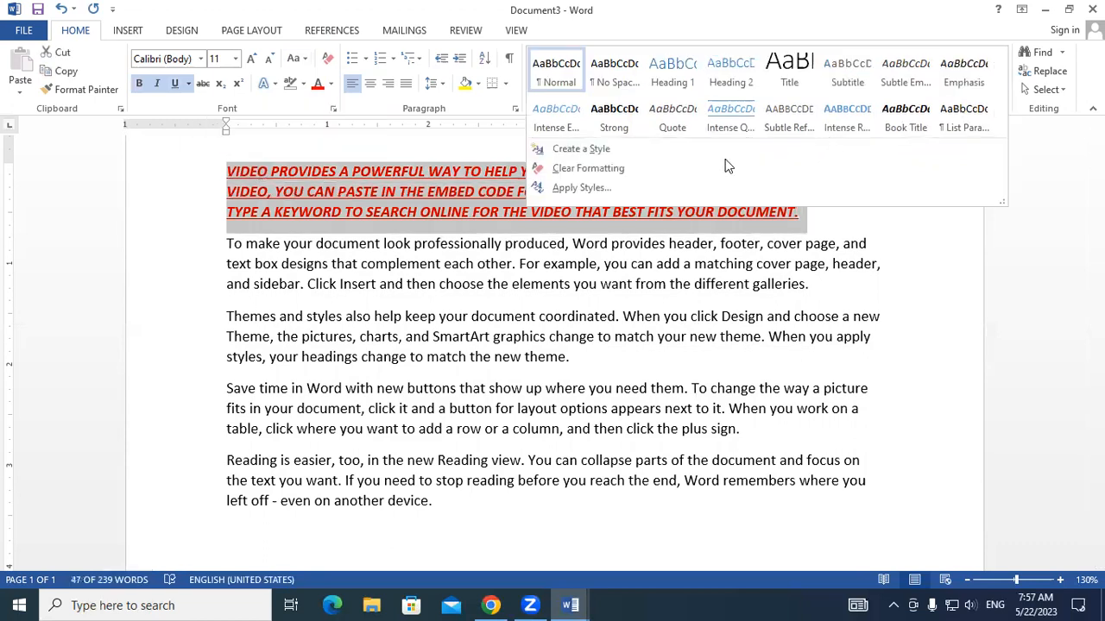
click(576, 151)
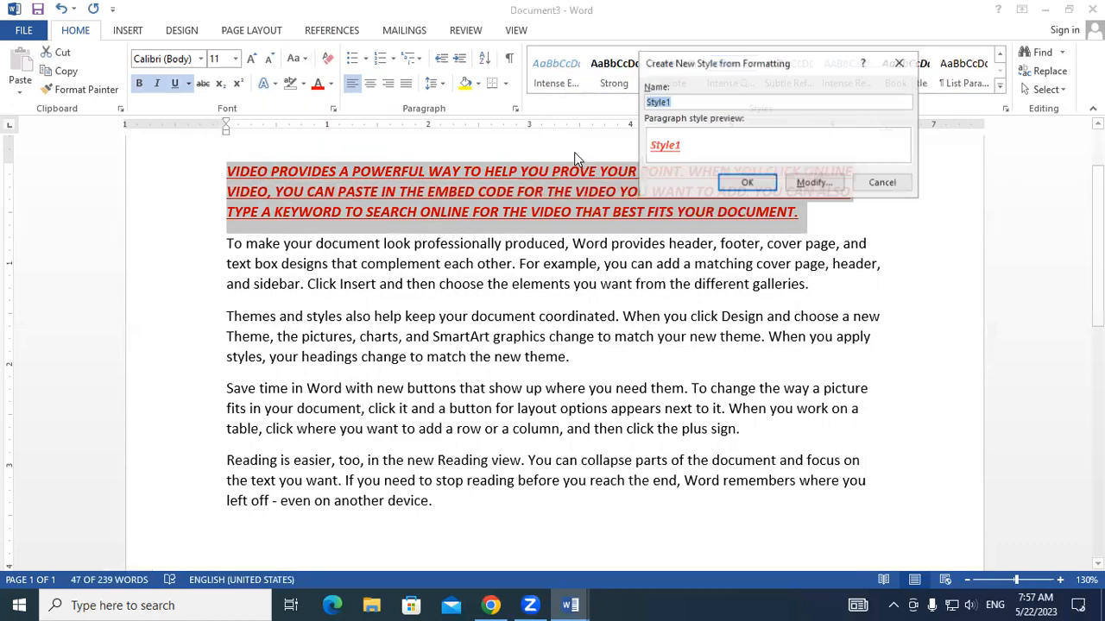
click(677, 102)
key(BackSpace)
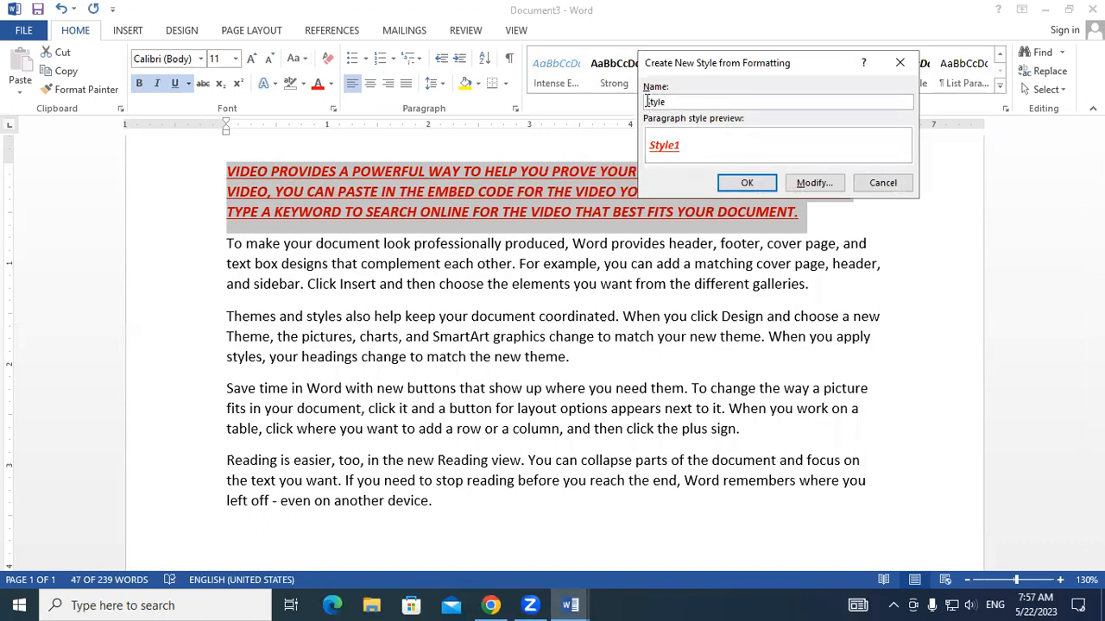
key(BackSpace)
text(My)
click(745, 182)
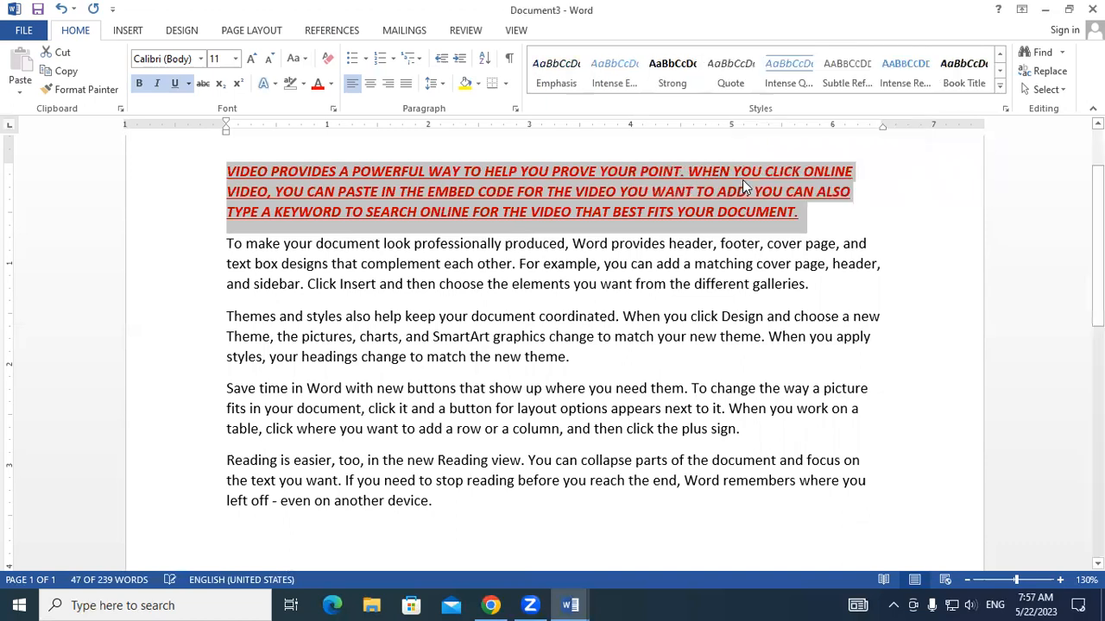
- Apply My Style to the fourth paragraph, beginning "Save time in Word"
click(561, 283)
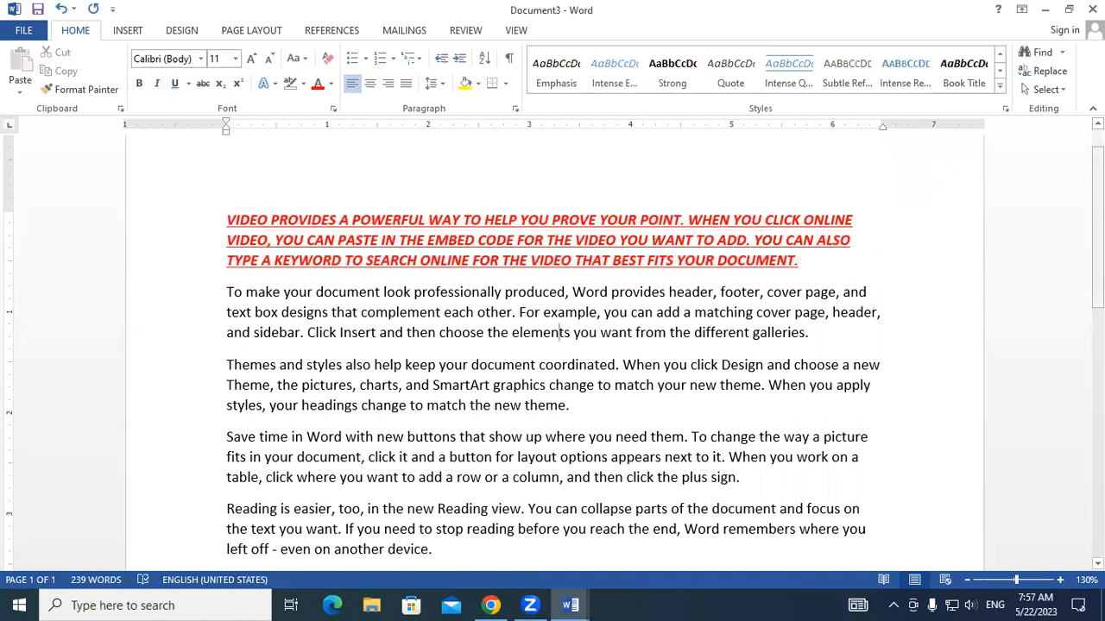
scroll(1074, 347, down, 5)
scroll(1074, 347, up, 2)
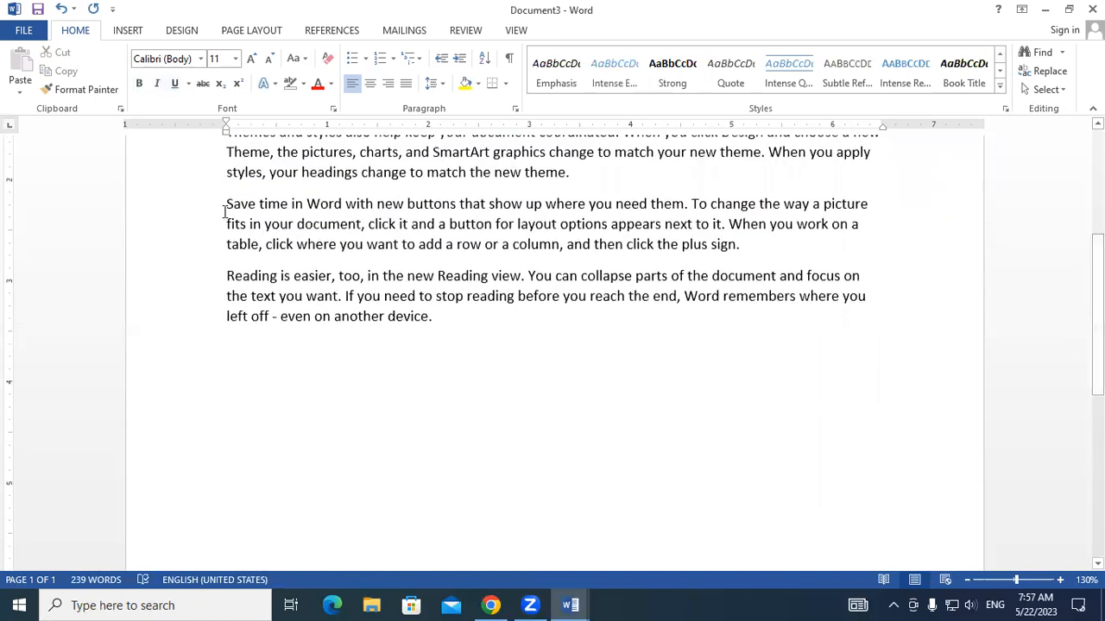
drag(227, 207, 790, 242)
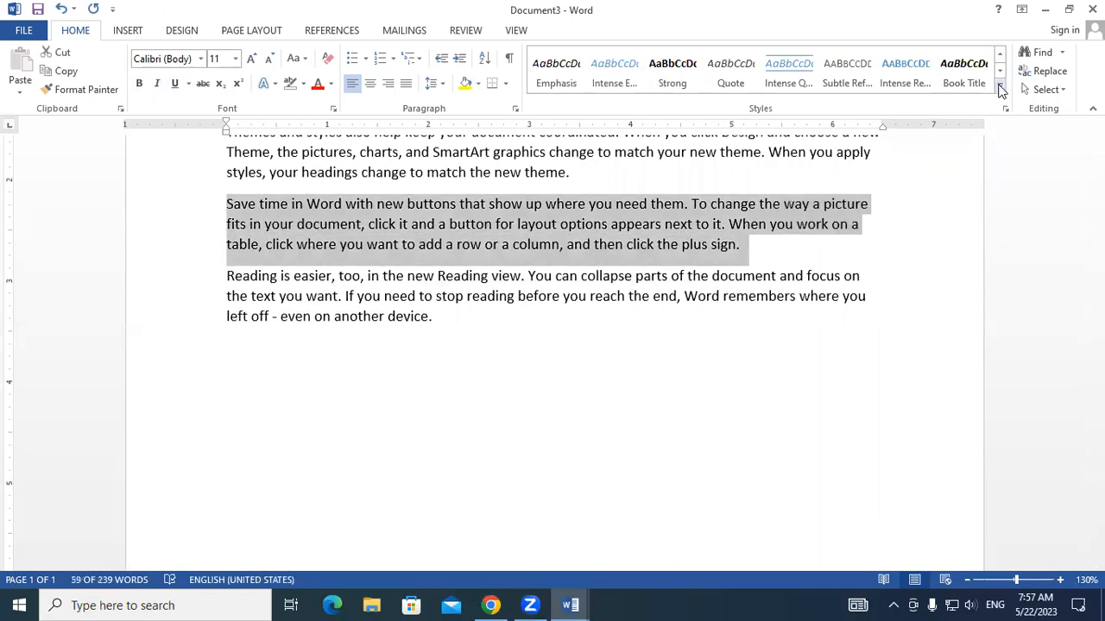
click(999, 91)
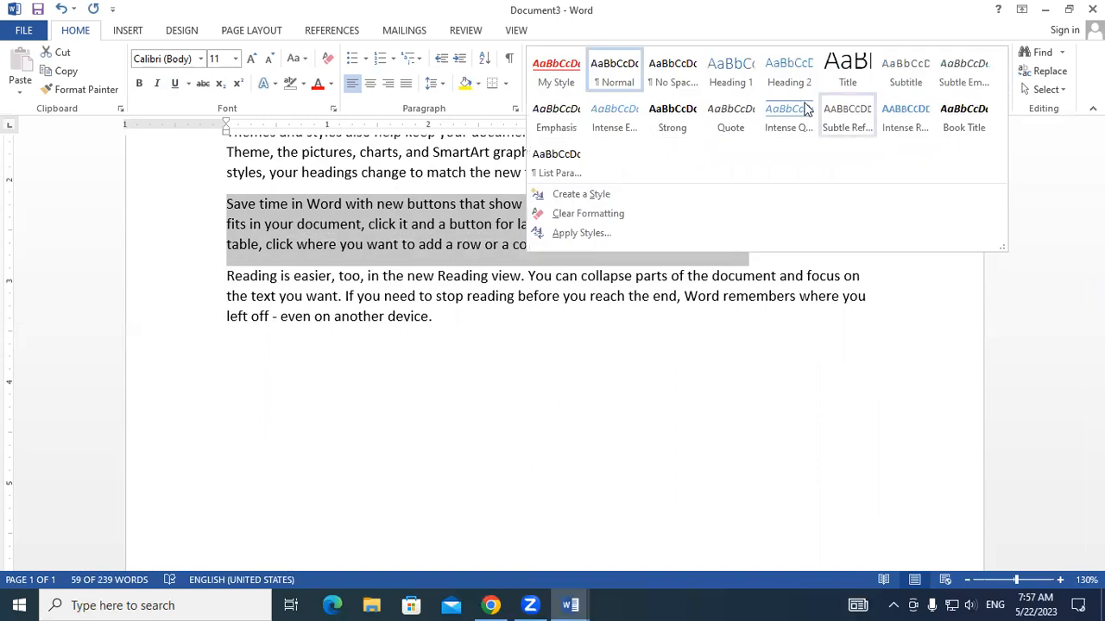
click(573, 89)
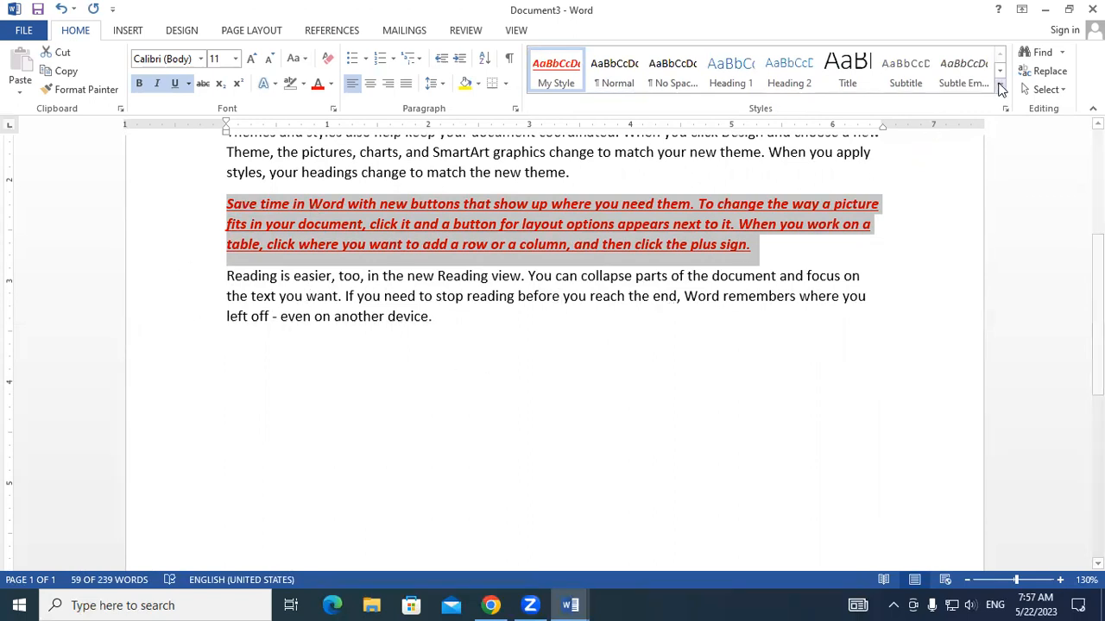
- Clear the formatting of the fourth paragraph and deselect it
click(999, 84)
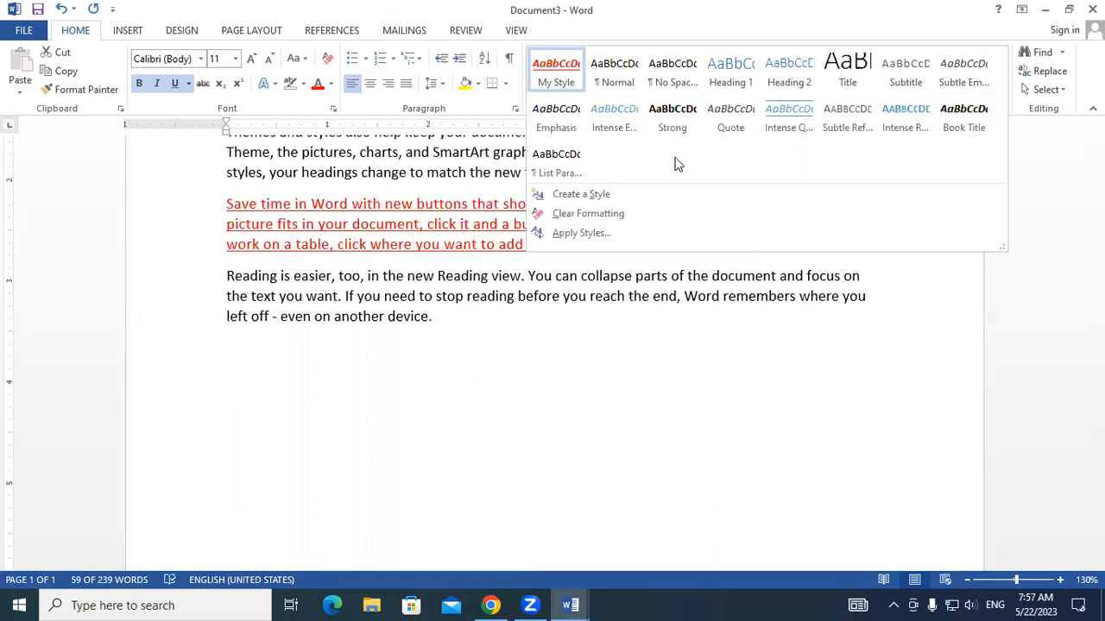
click(594, 213)
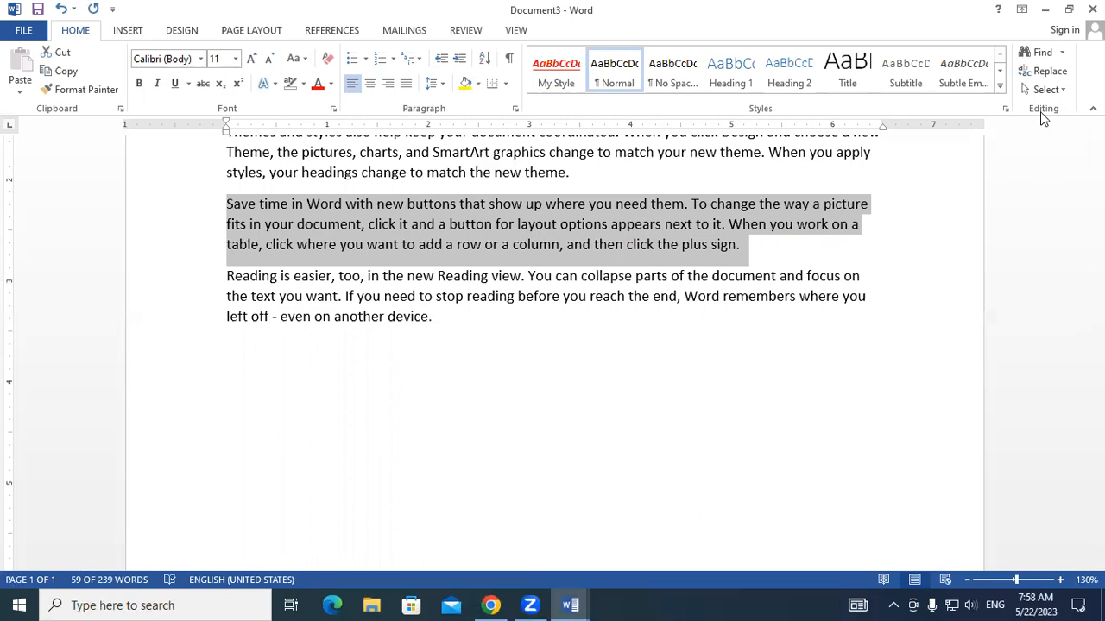
click(786, 243)
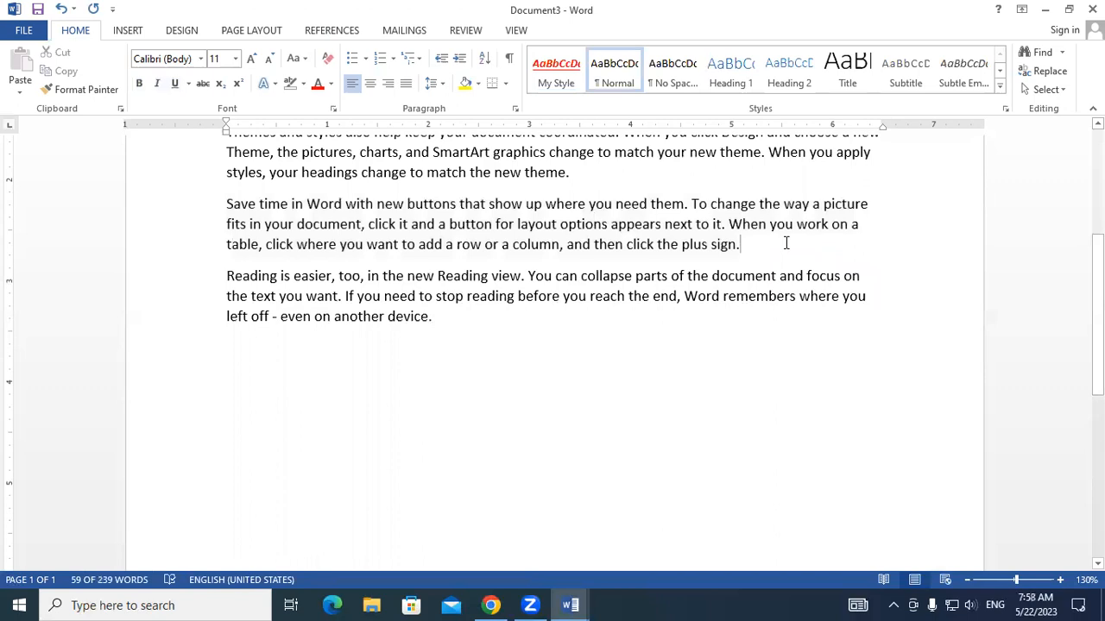